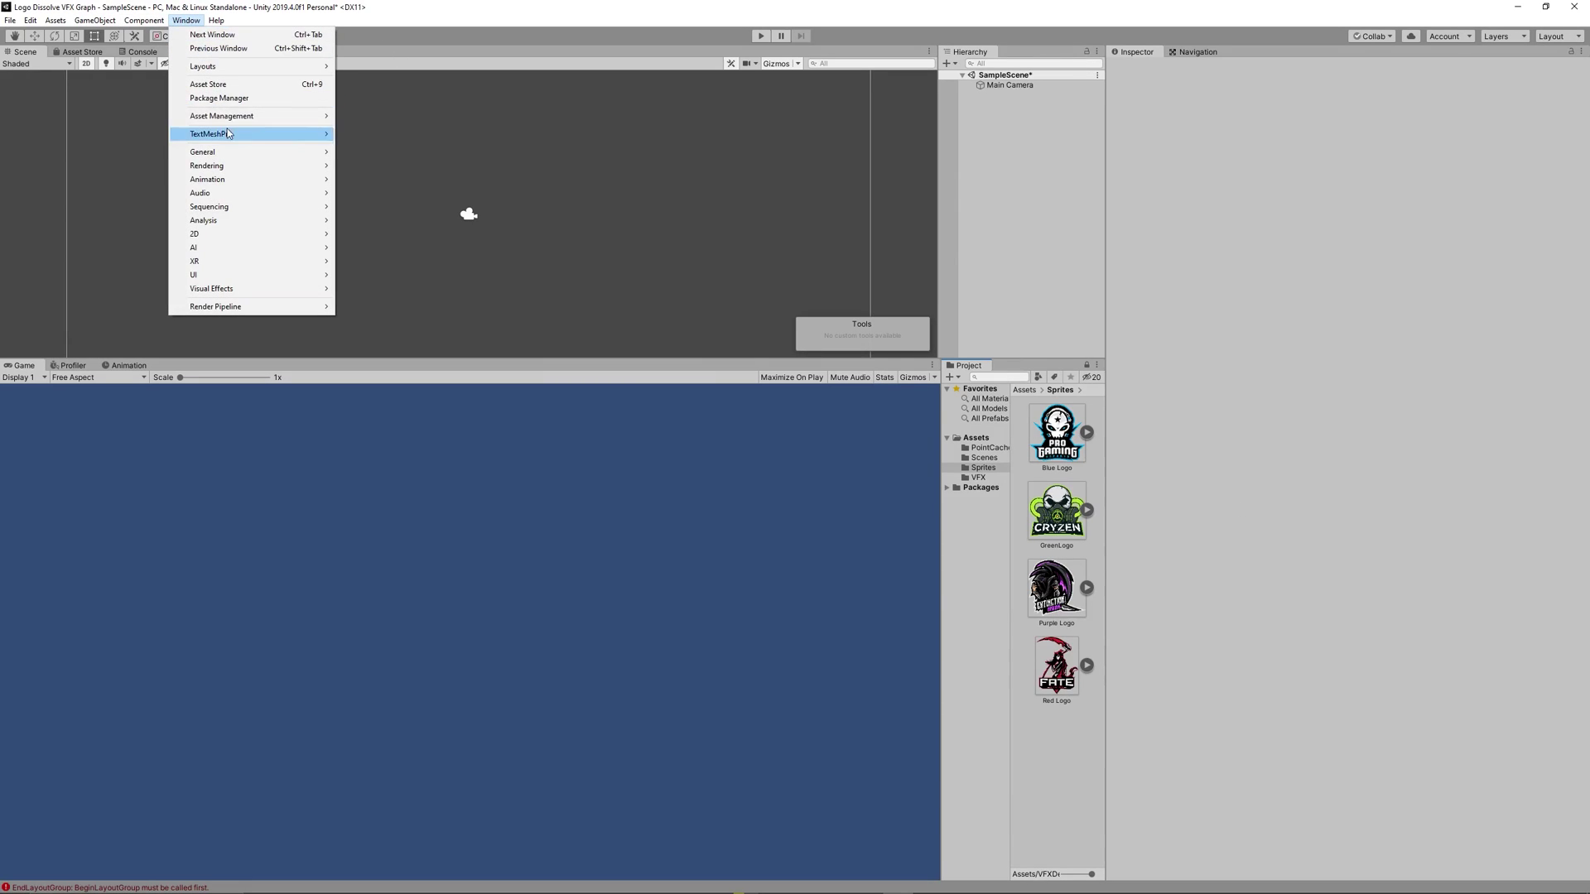
Confirm Visual Effect Graph is installed, then create a new Visual Effect Graph asset in VFX
click(219, 97)
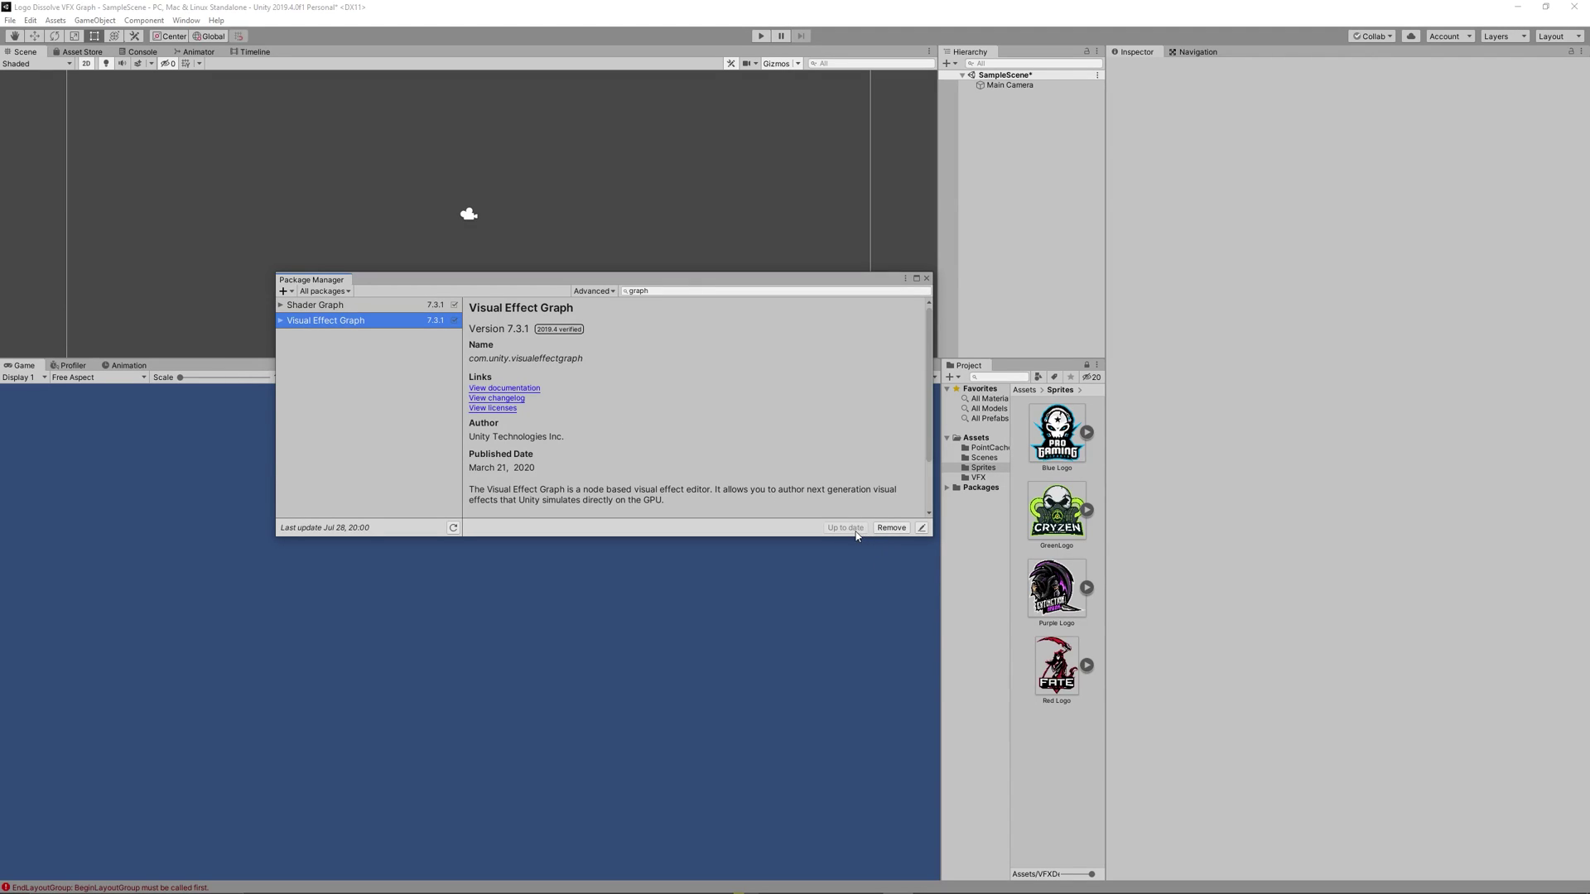
click(926, 278)
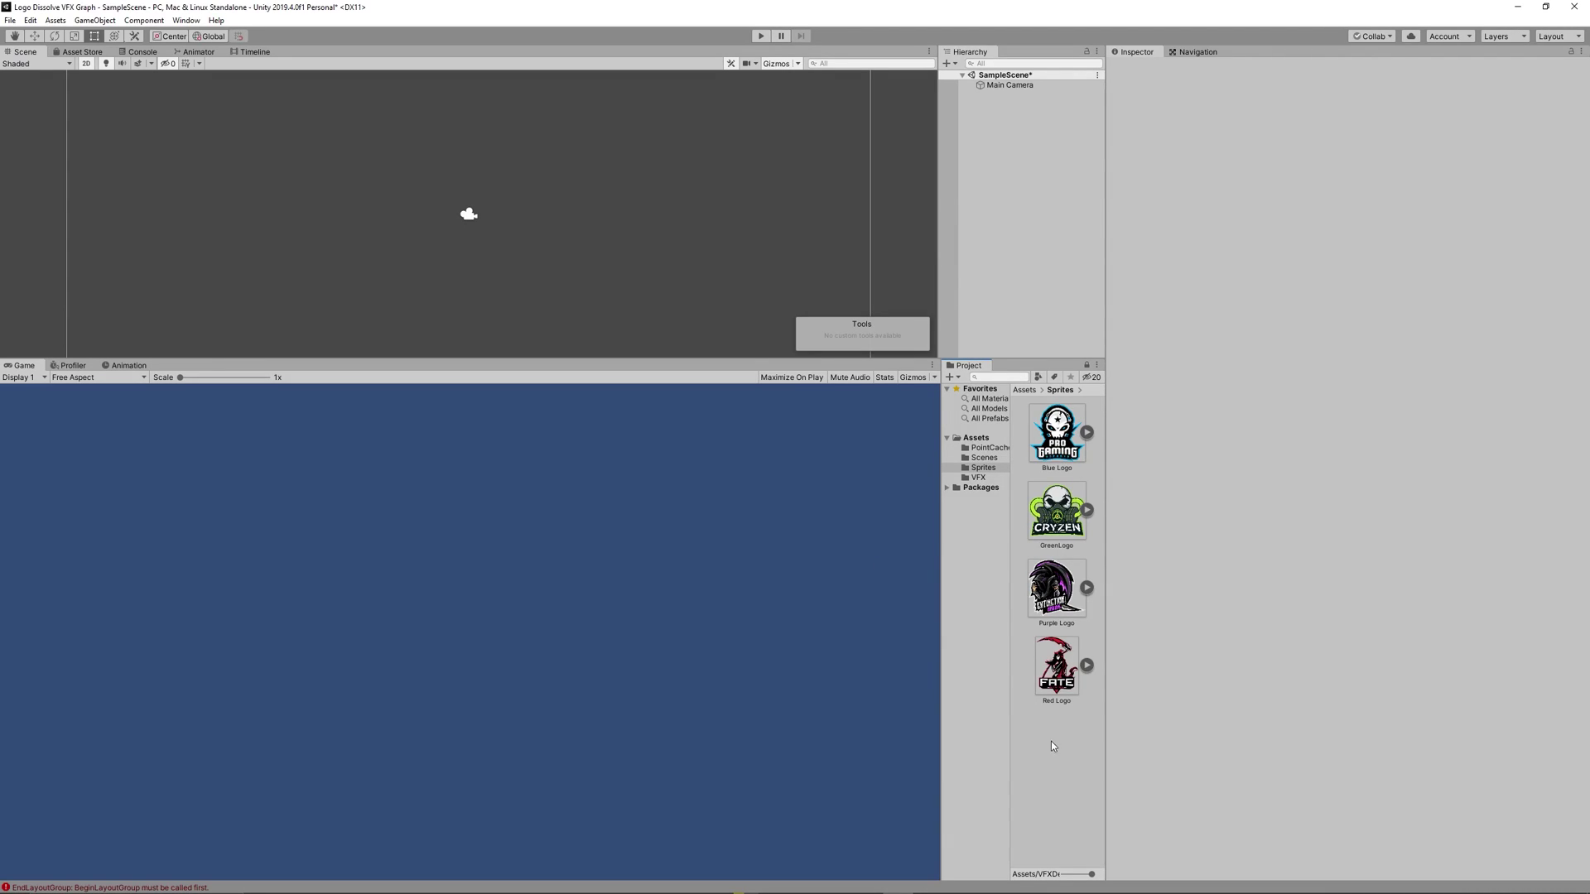
click(977, 477)
right_click(1042, 499)
mouse_move(1101, 506)
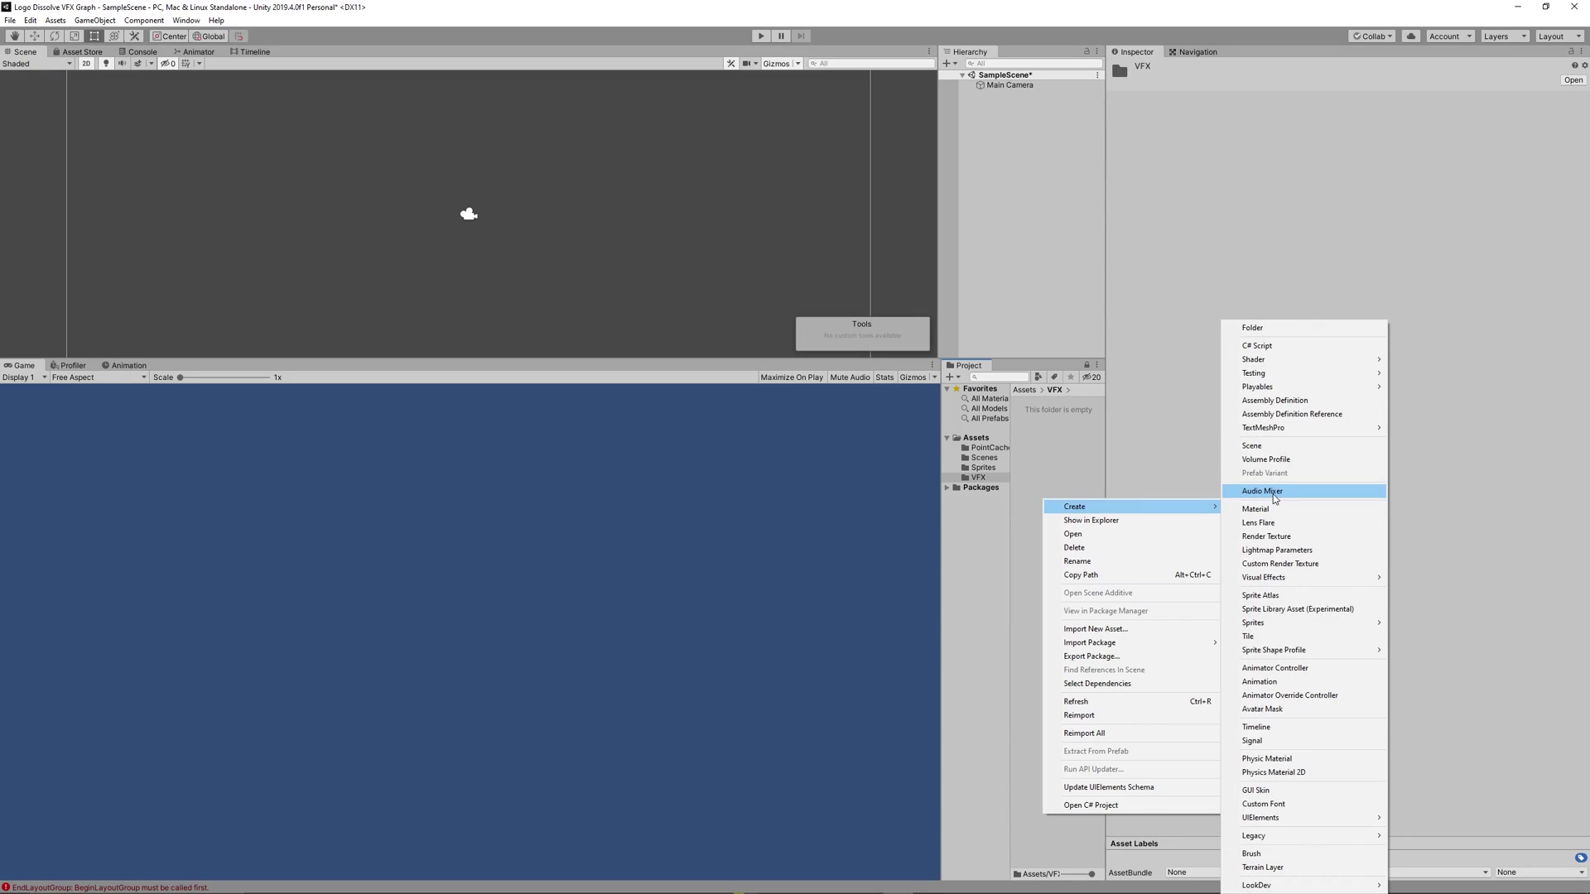
mouse_move(1308, 577)
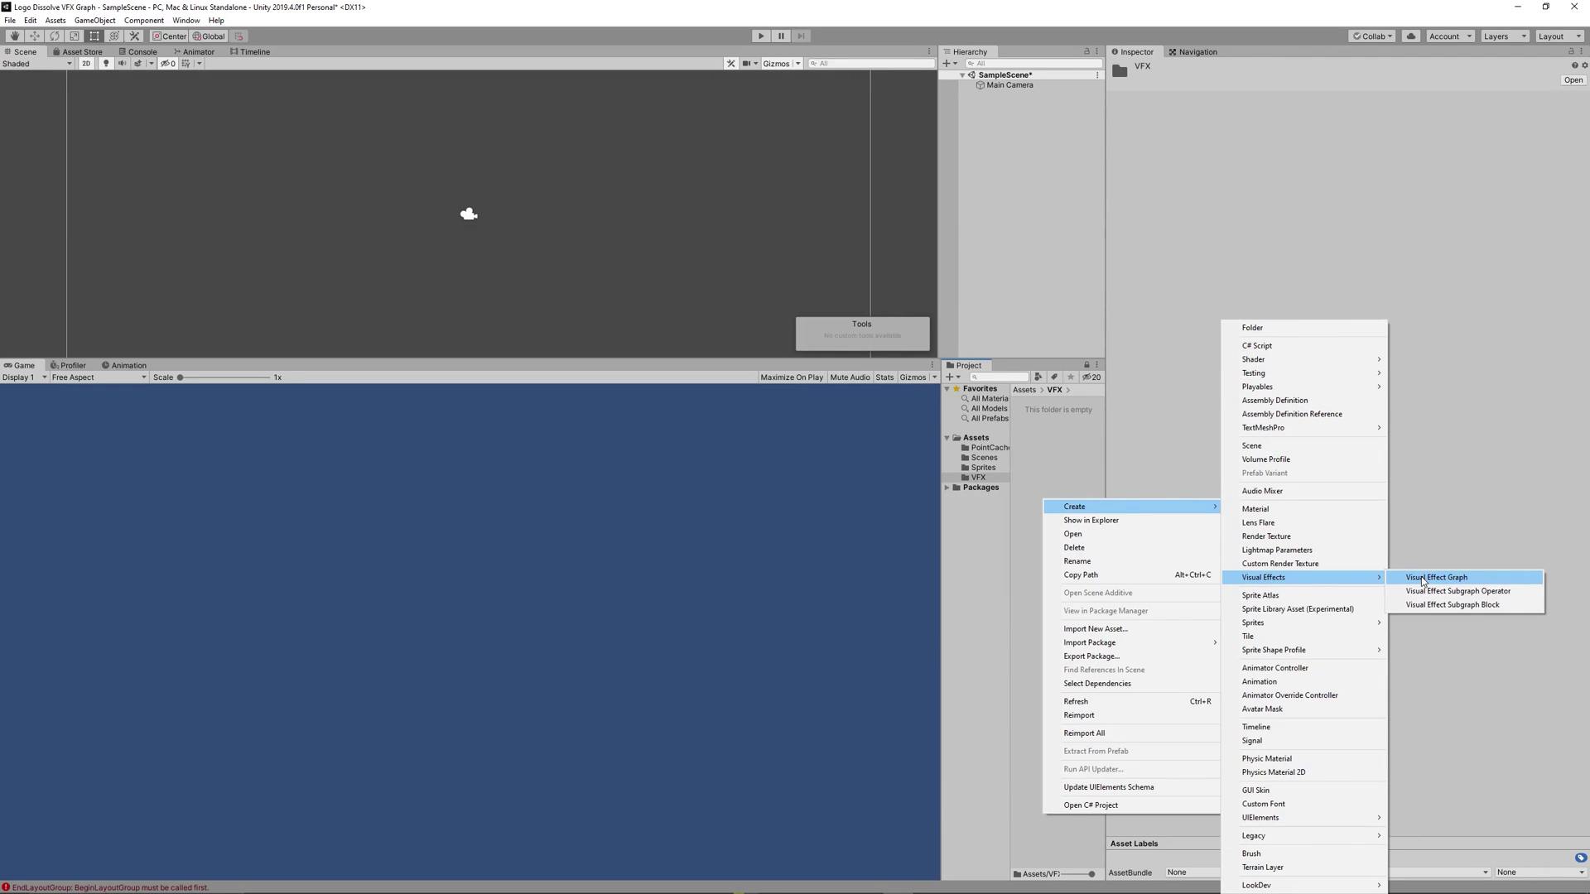
click(1422, 577)
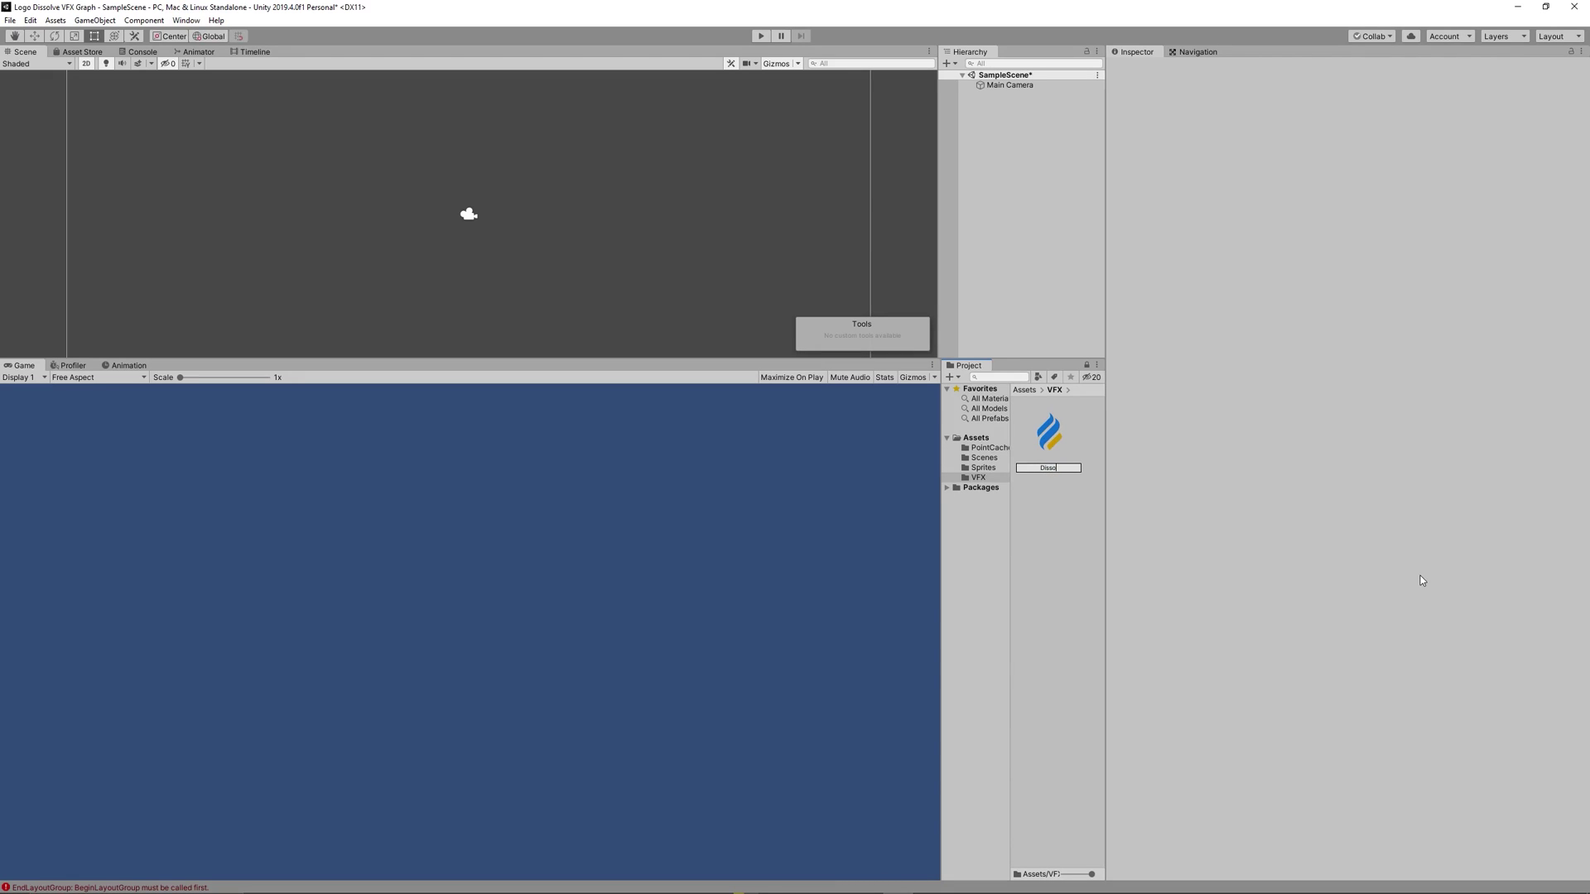
Name the asset DissolveToParticles and drag it into SampleScene
text(DissolveToParticles)
key(Return)
drag(1043, 439, 1037, 251)
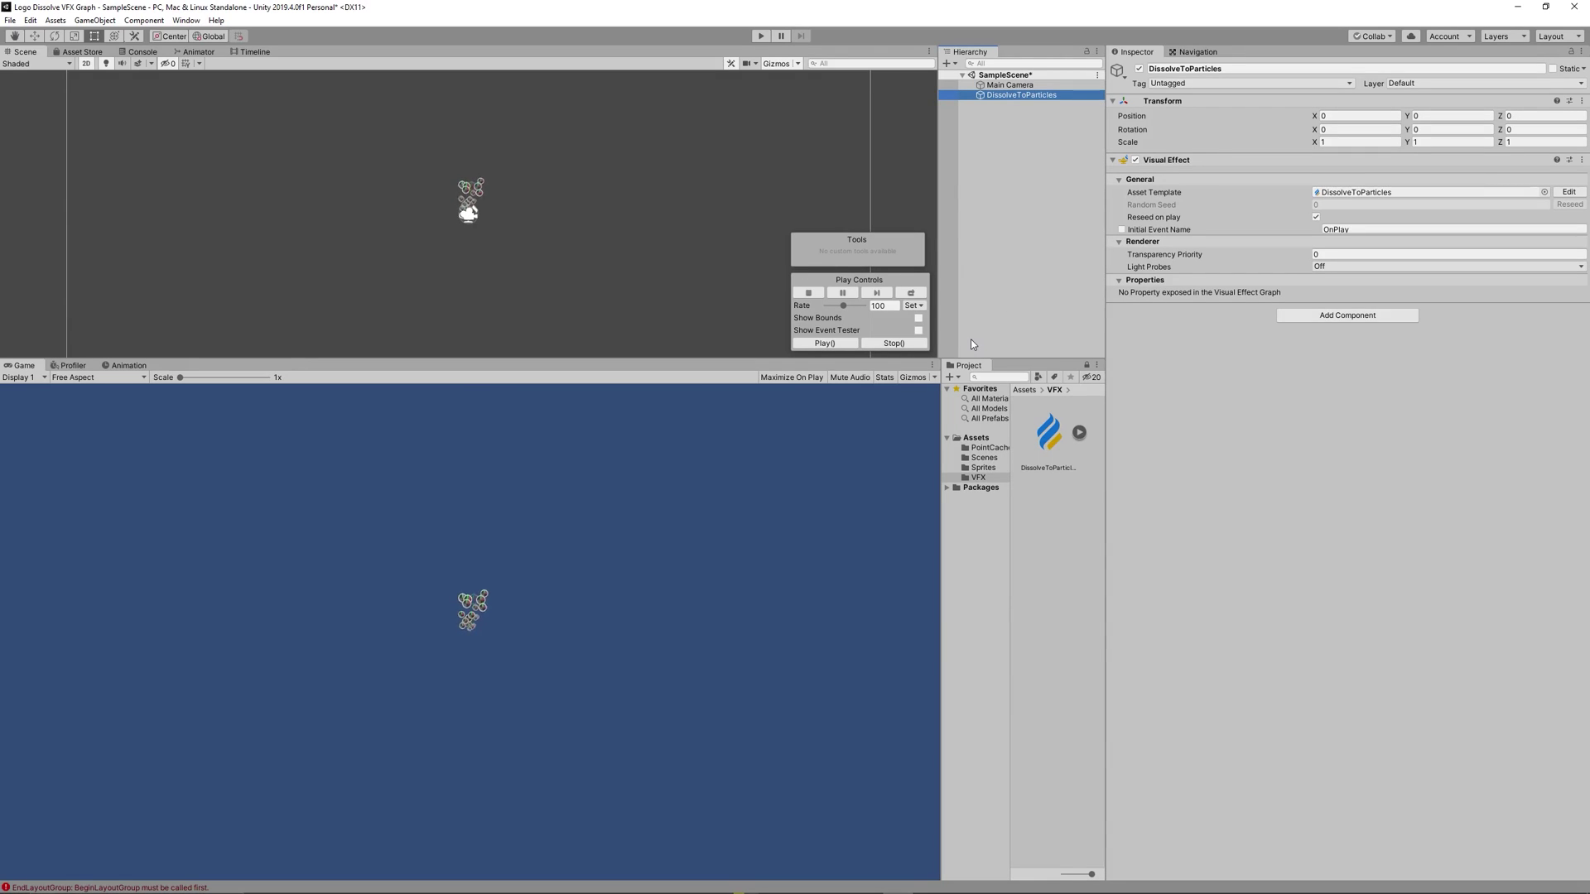
Open the Point Cache Bake Tool in Texture bake mode with the GreenLogo texture
click(185, 20)
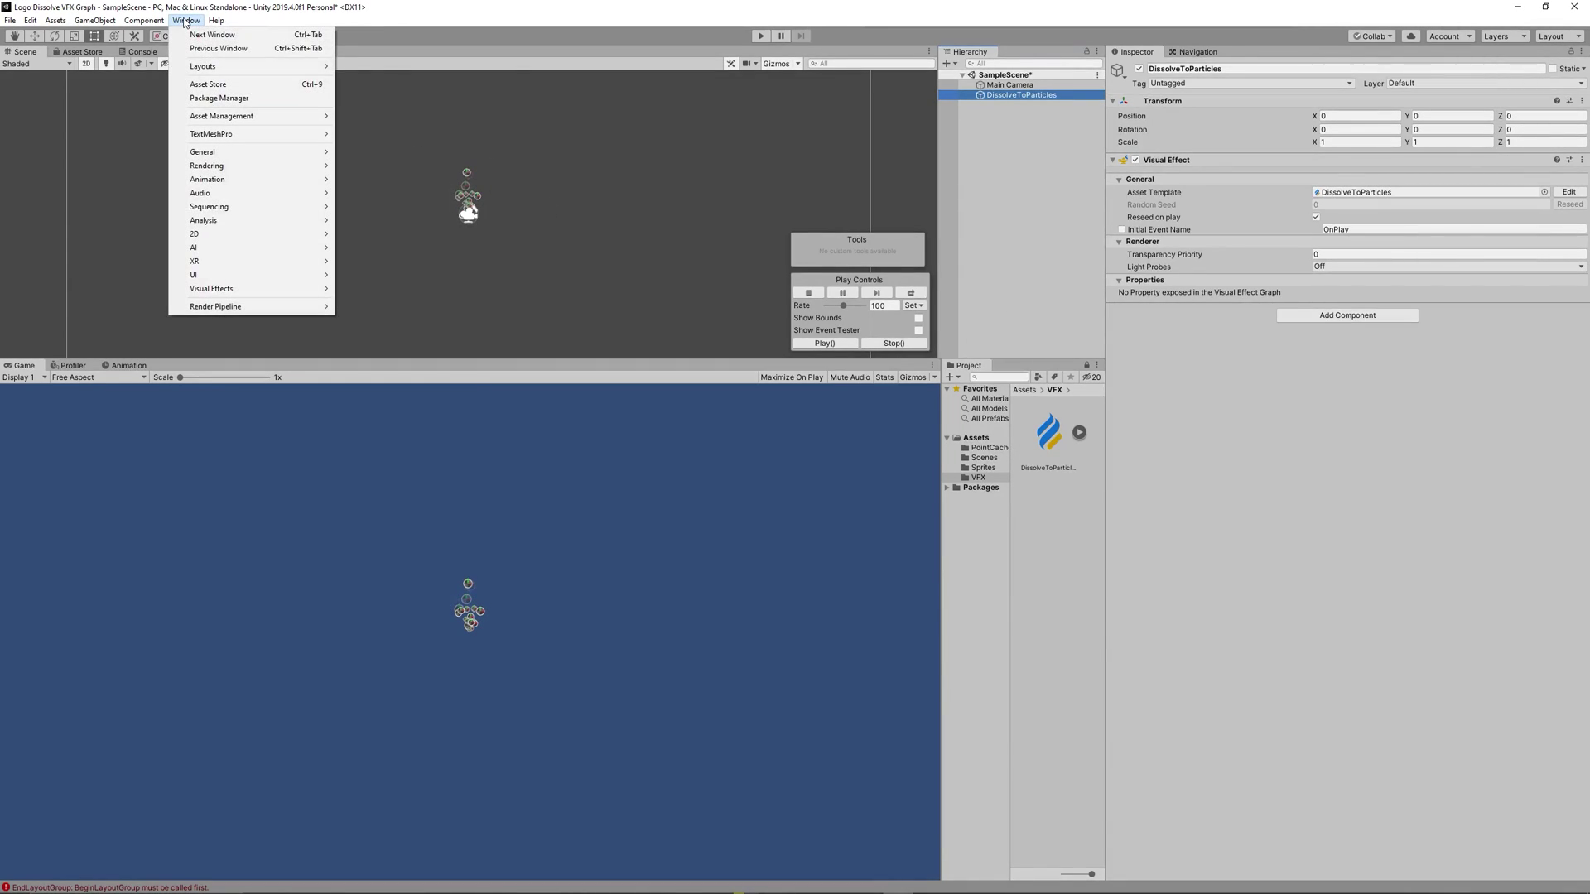
mouse_move(266, 288)
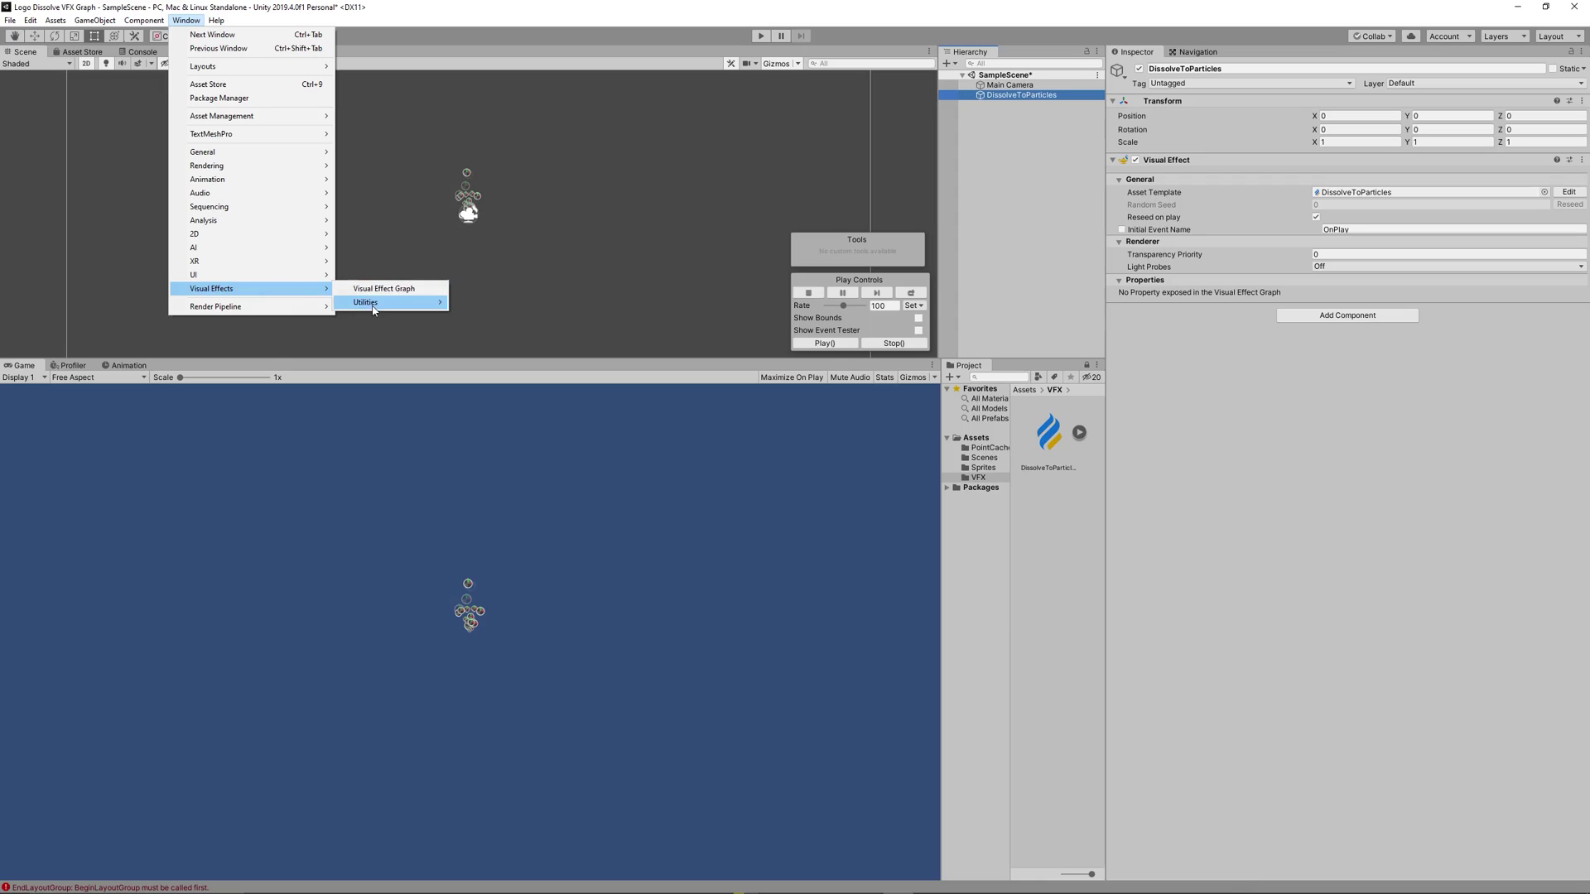
mouse_move(398, 302)
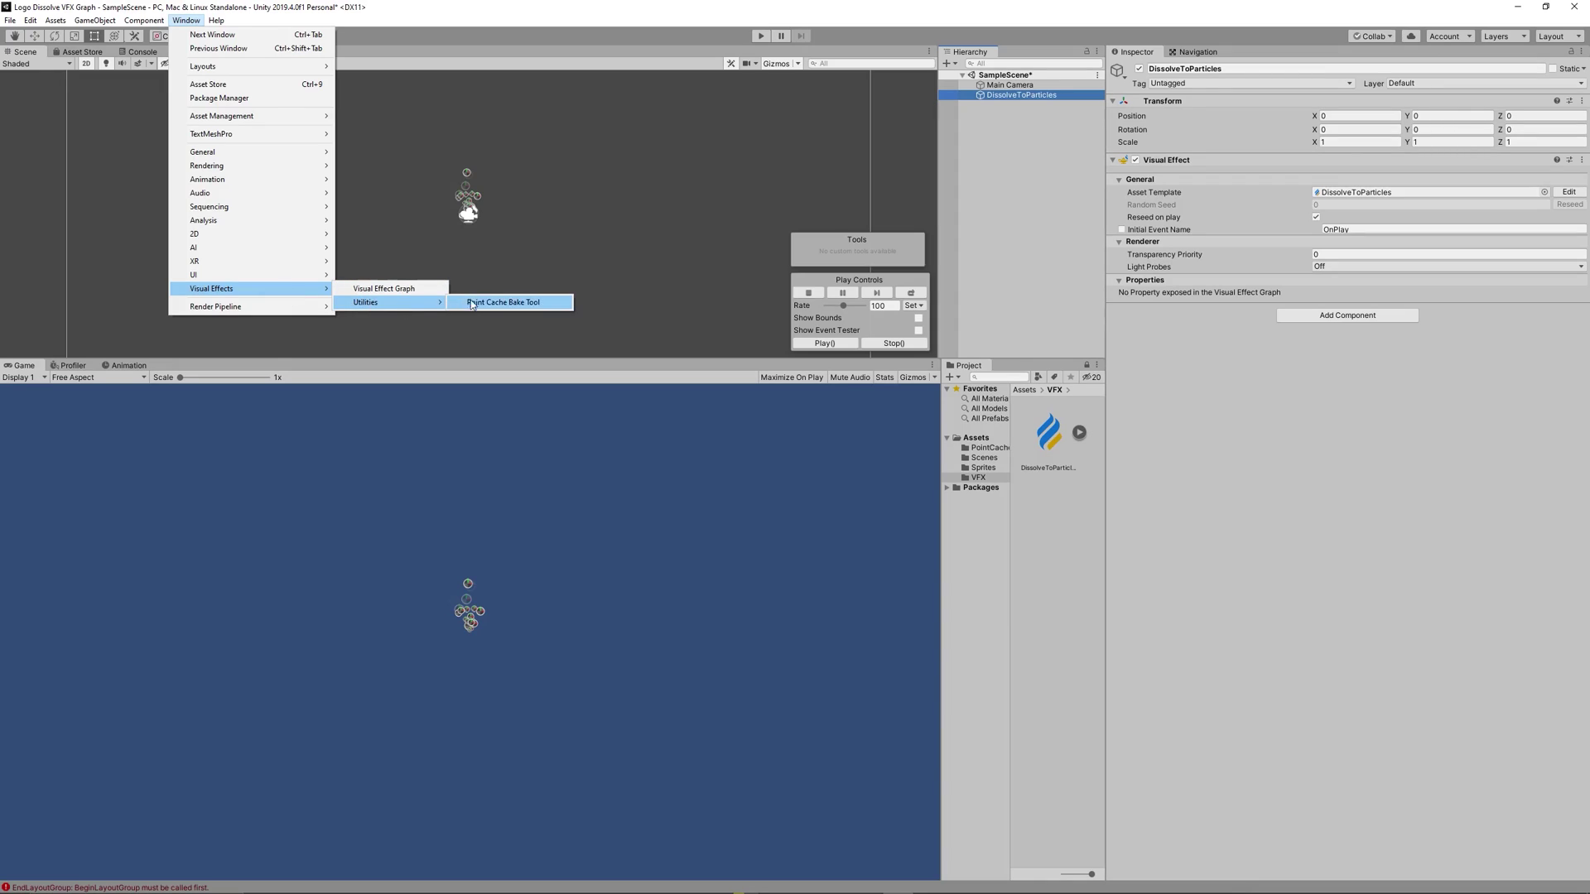
click(520, 303)
click(752, 330)
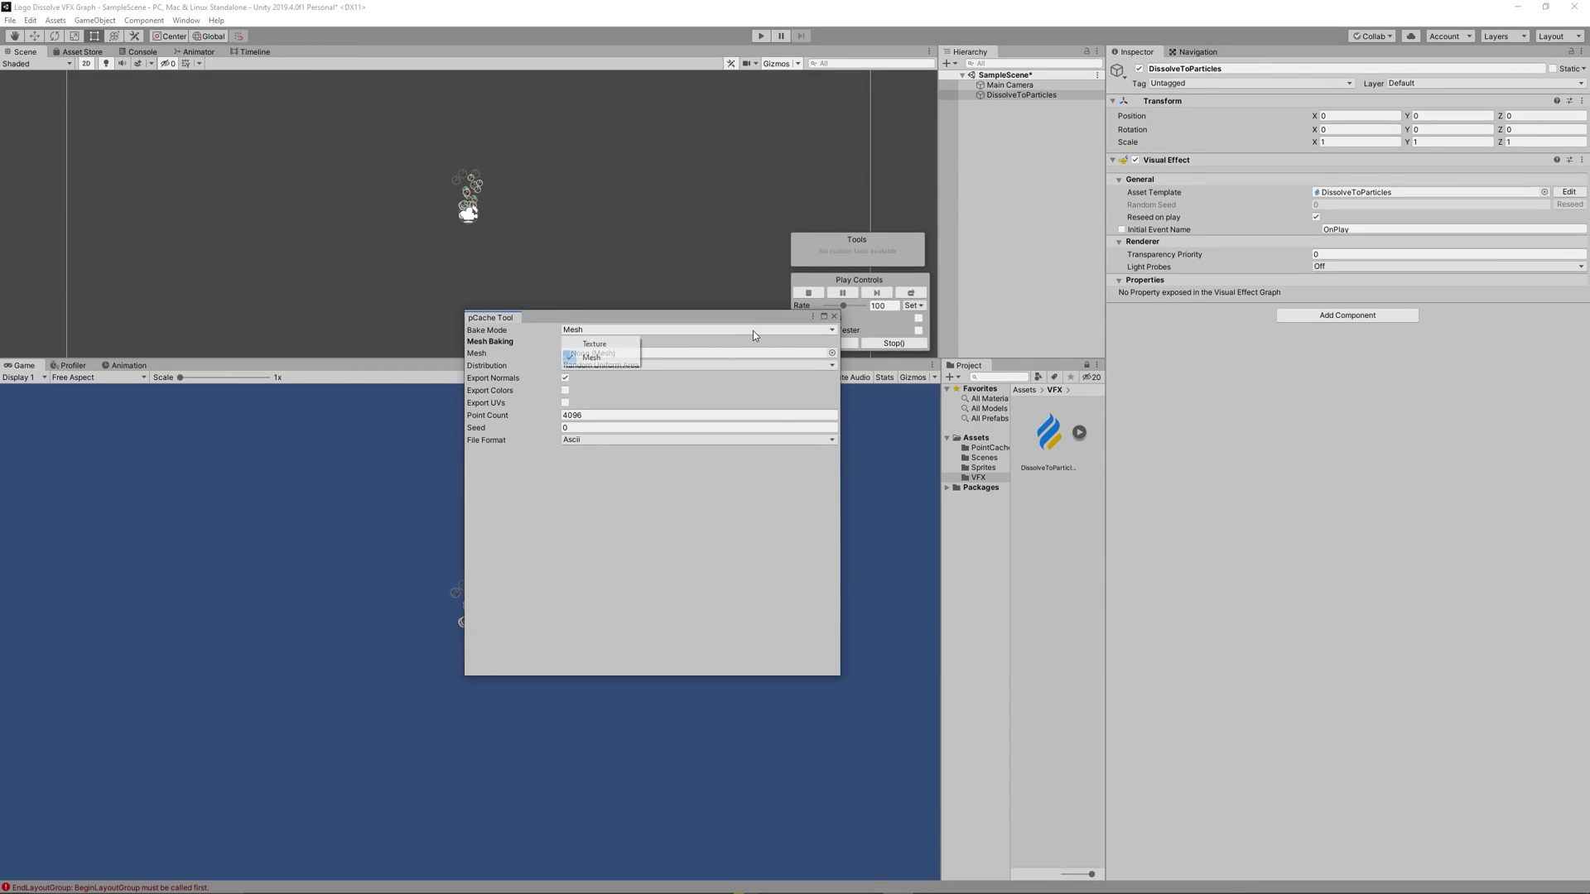
click(604, 358)
click(826, 383)
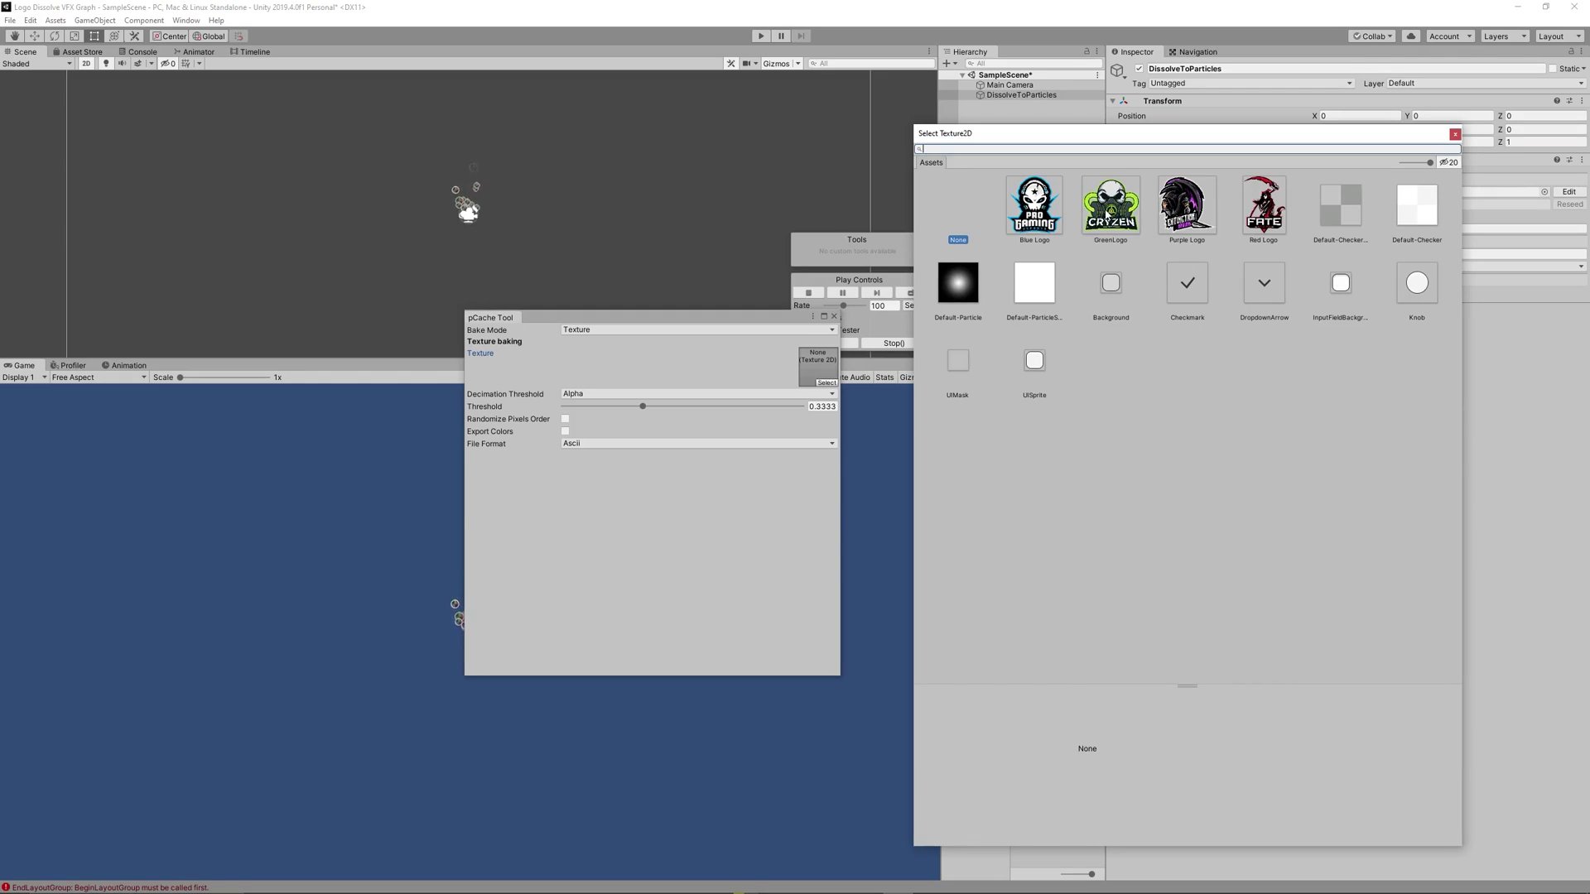
double_click(1109, 211)
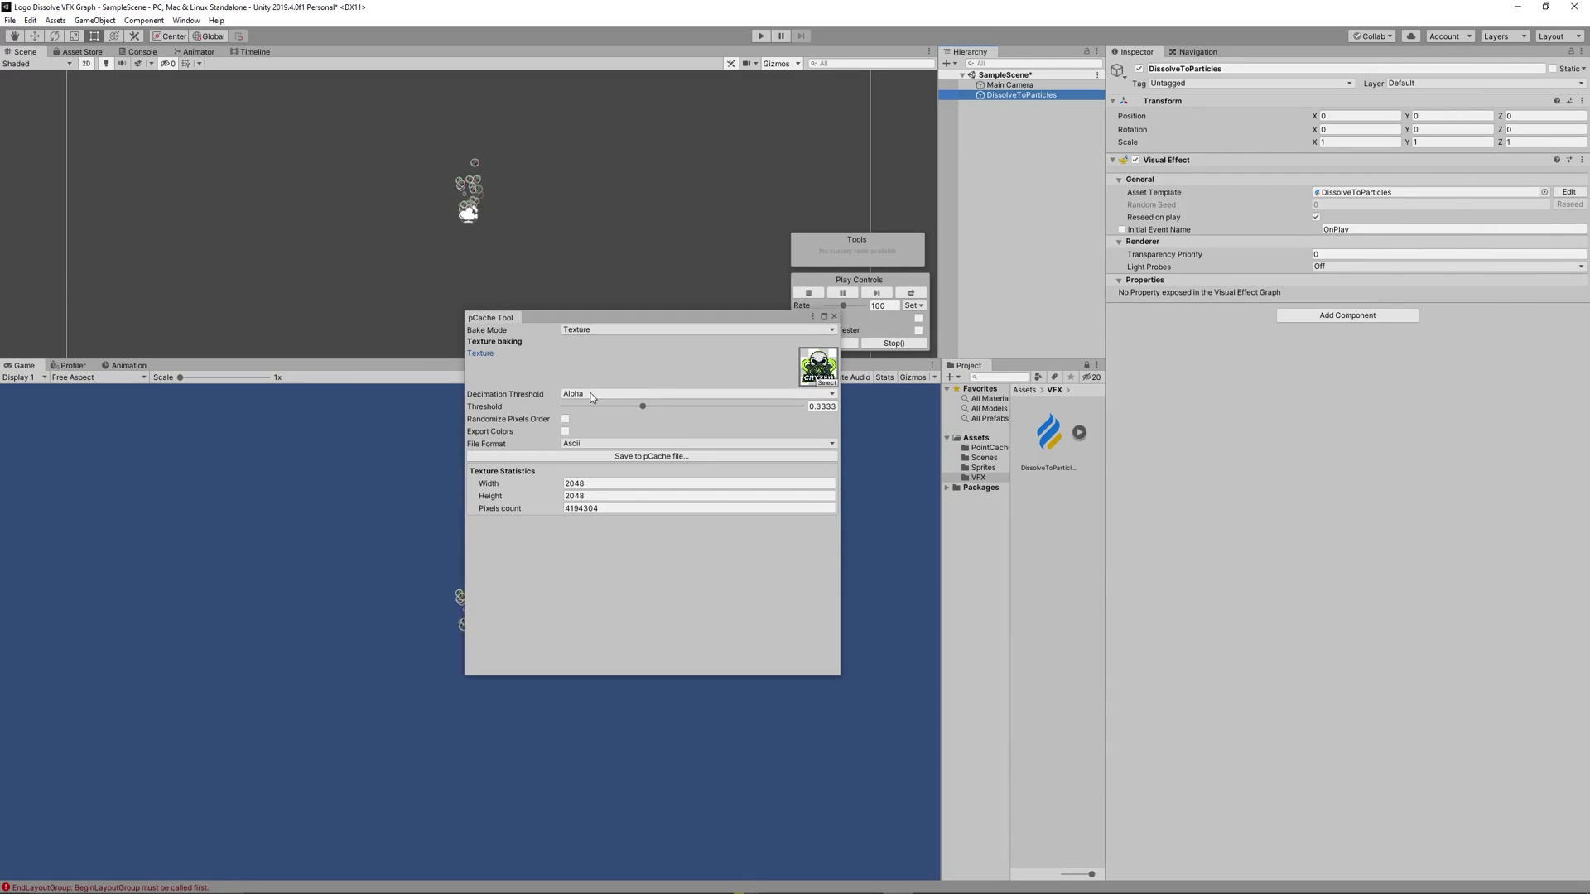
Tick Export Colors and edit the Width, then undo, removing DissolveToParticles from the scene
click(565, 432)
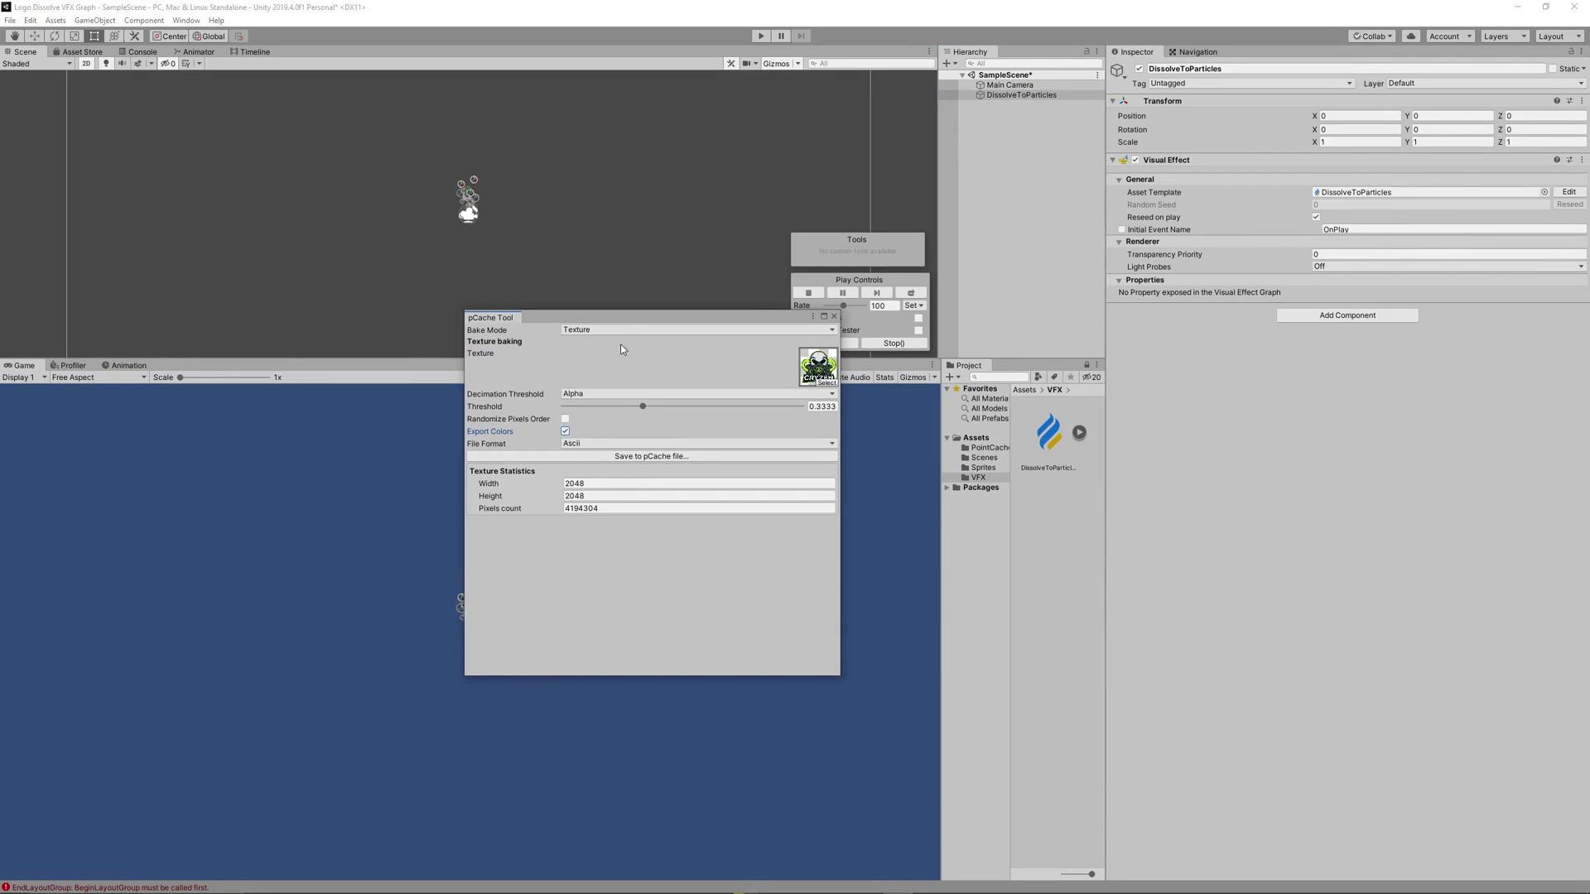
drag(630, 317, 707, 304)
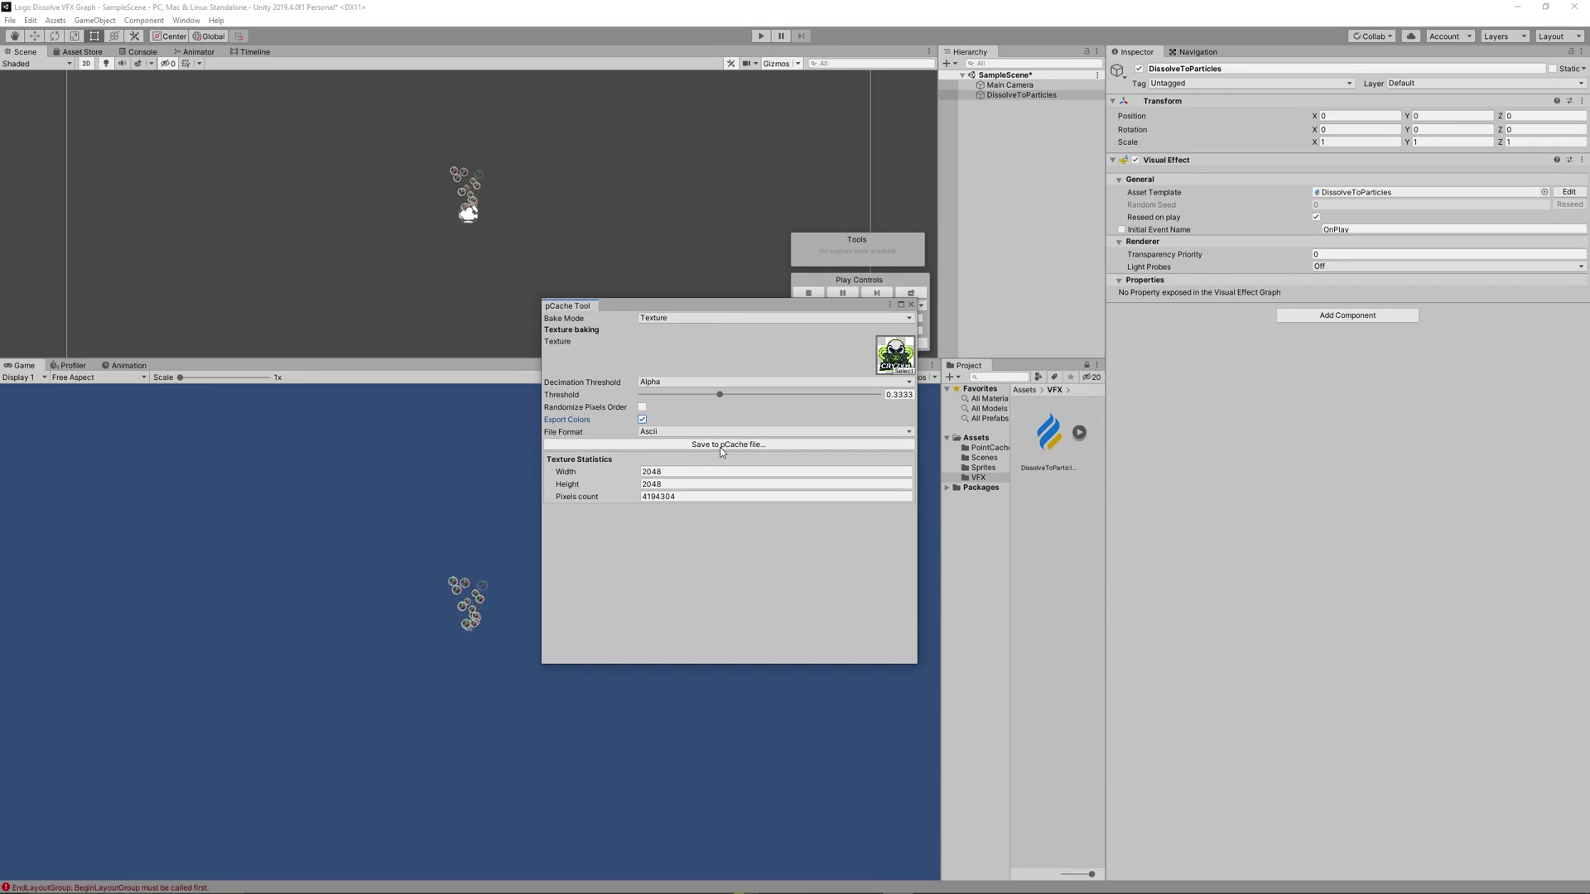
click(672, 478)
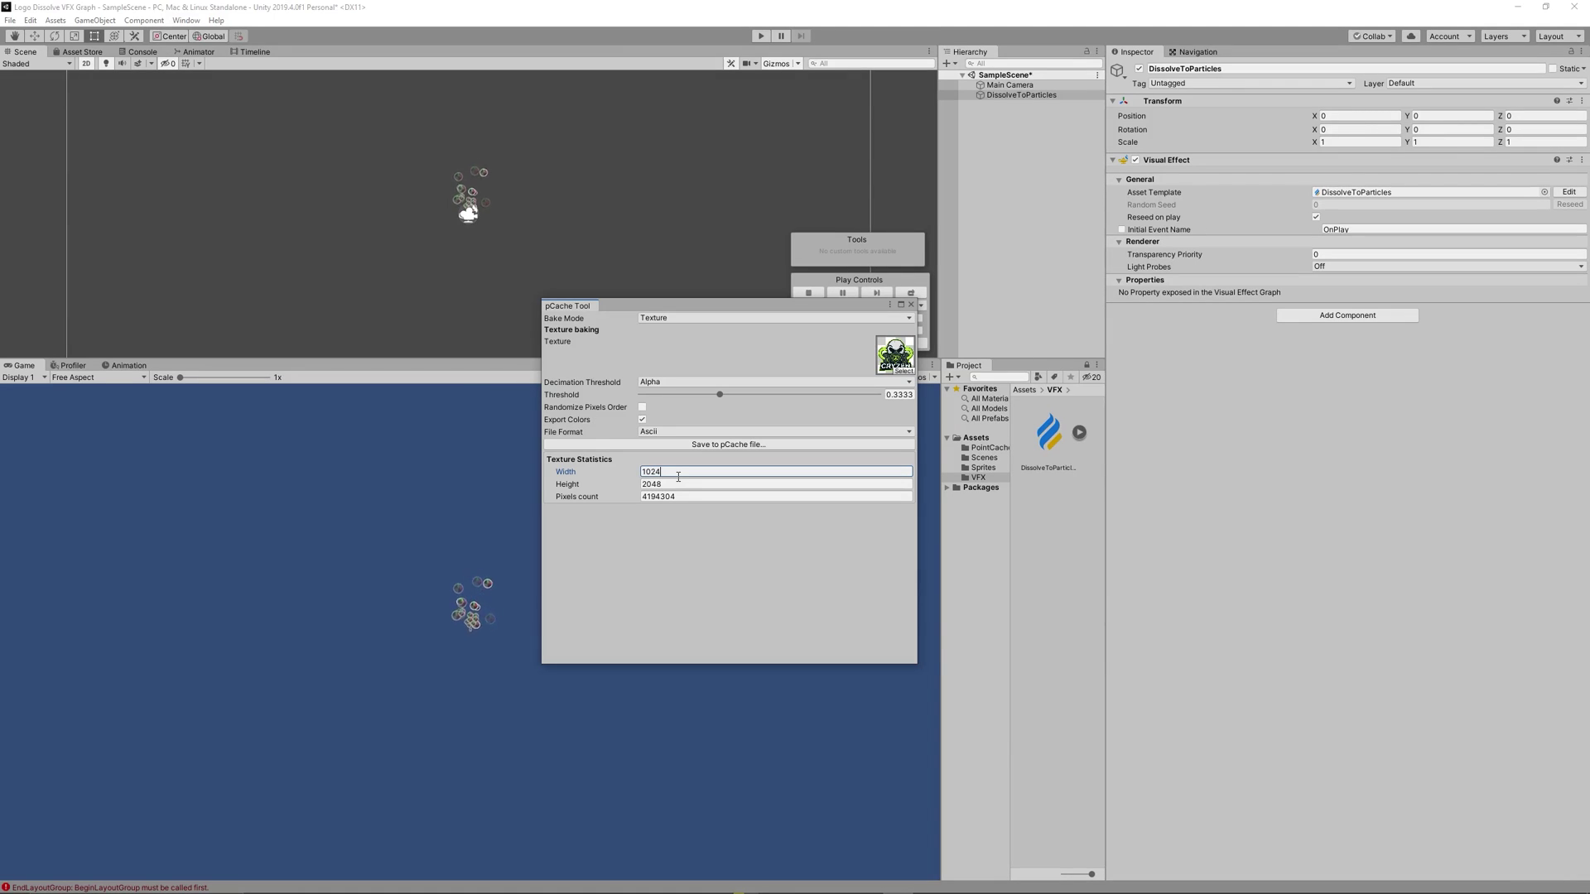
key(ctrl+z)
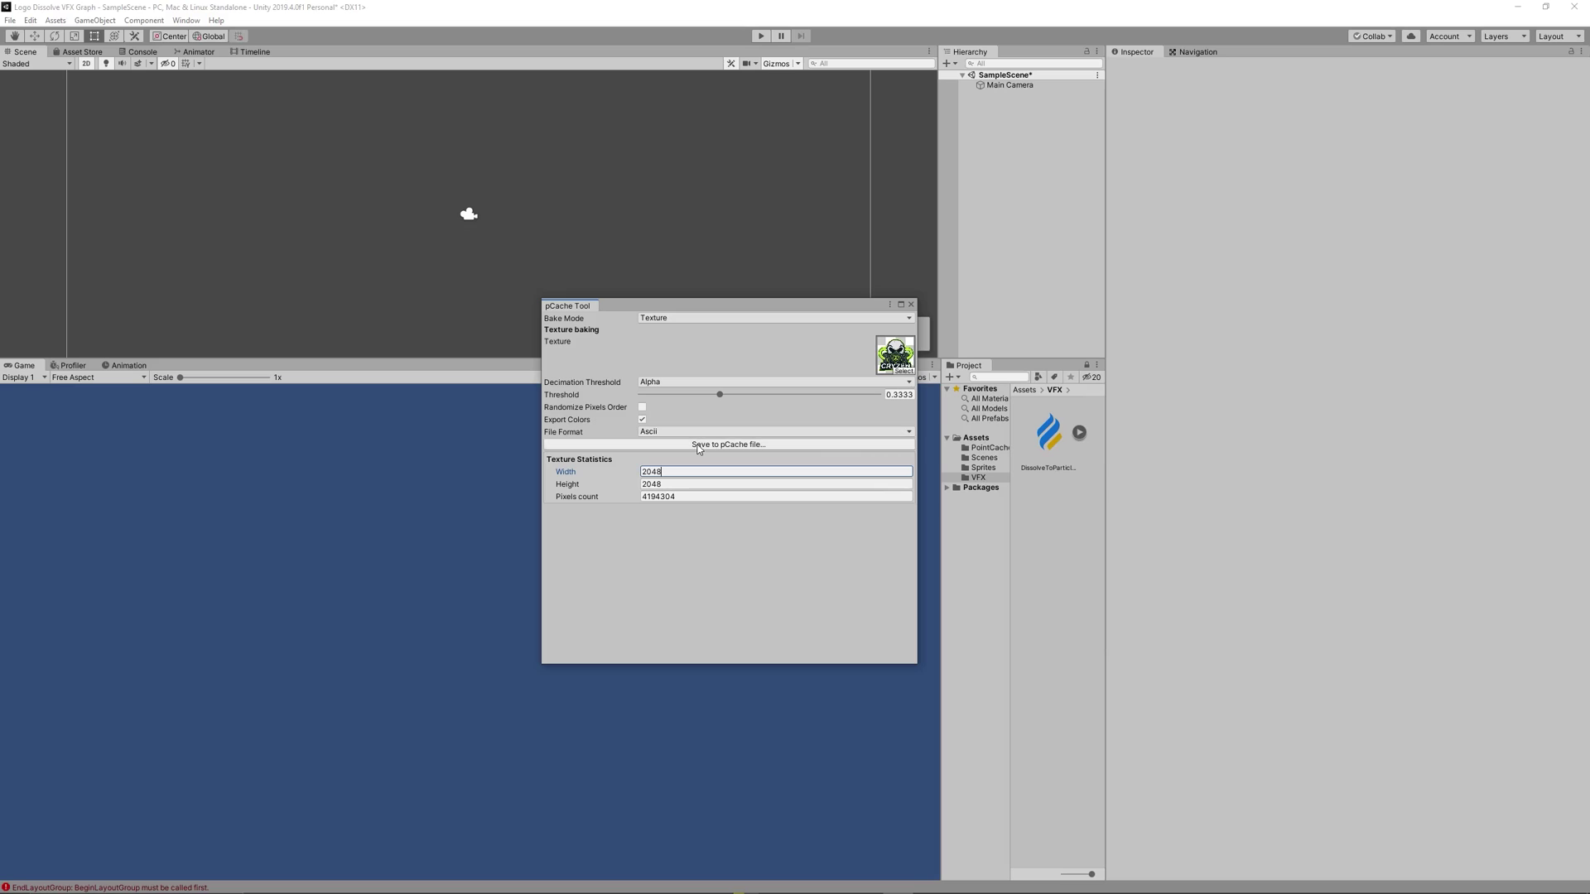
Enable Read/Write on the GreenLogo sprite and drag DissolveToParticles back into SampleScene
click(911, 304)
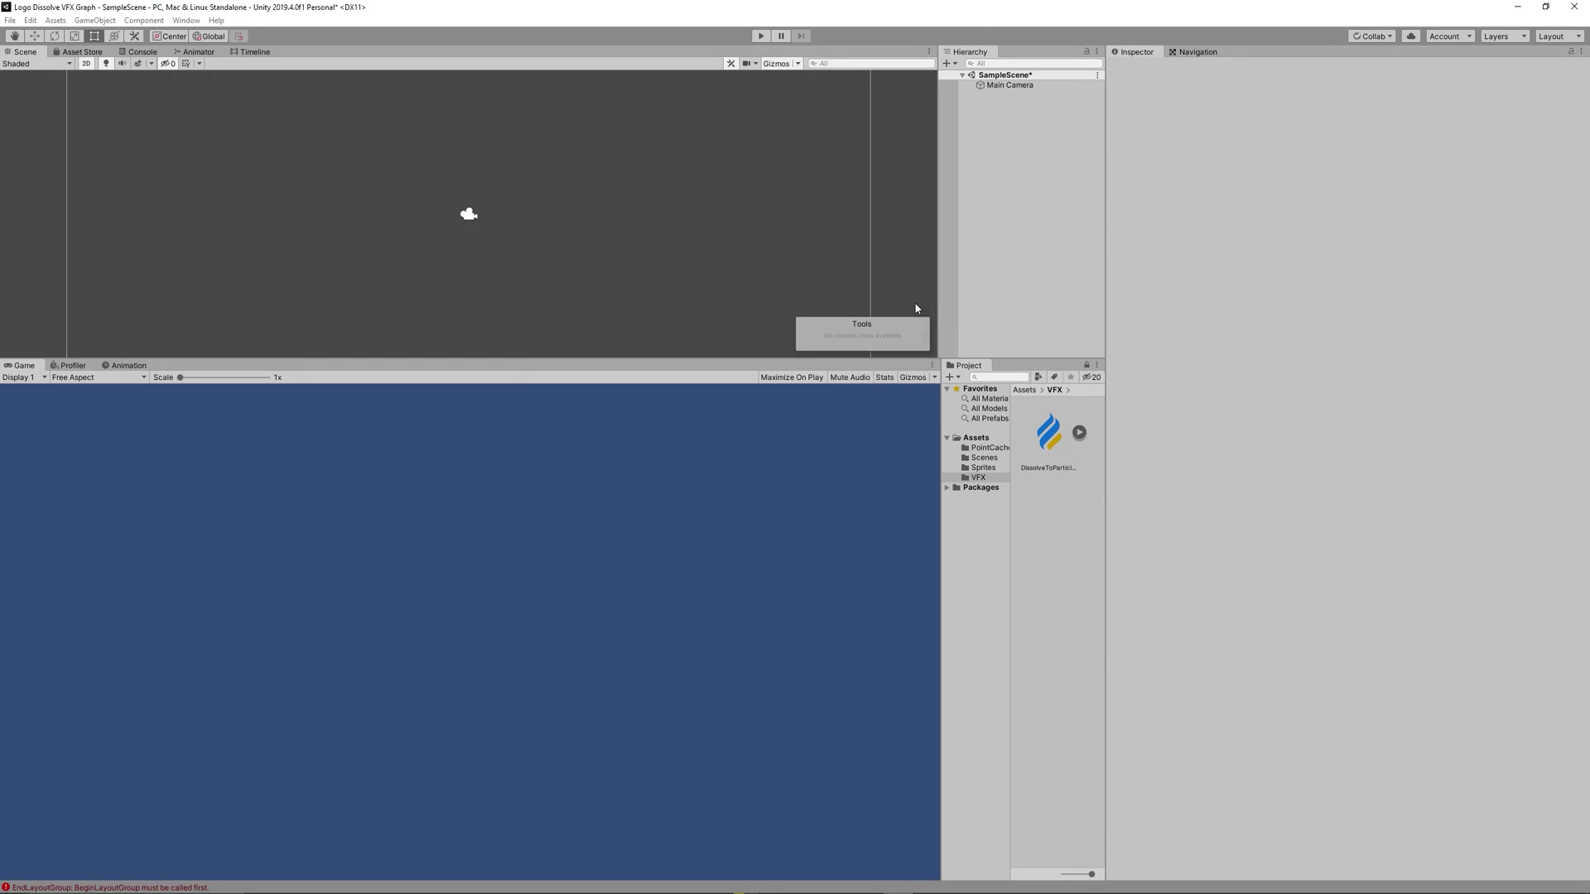
click(983, 468)
click(1056, 511)
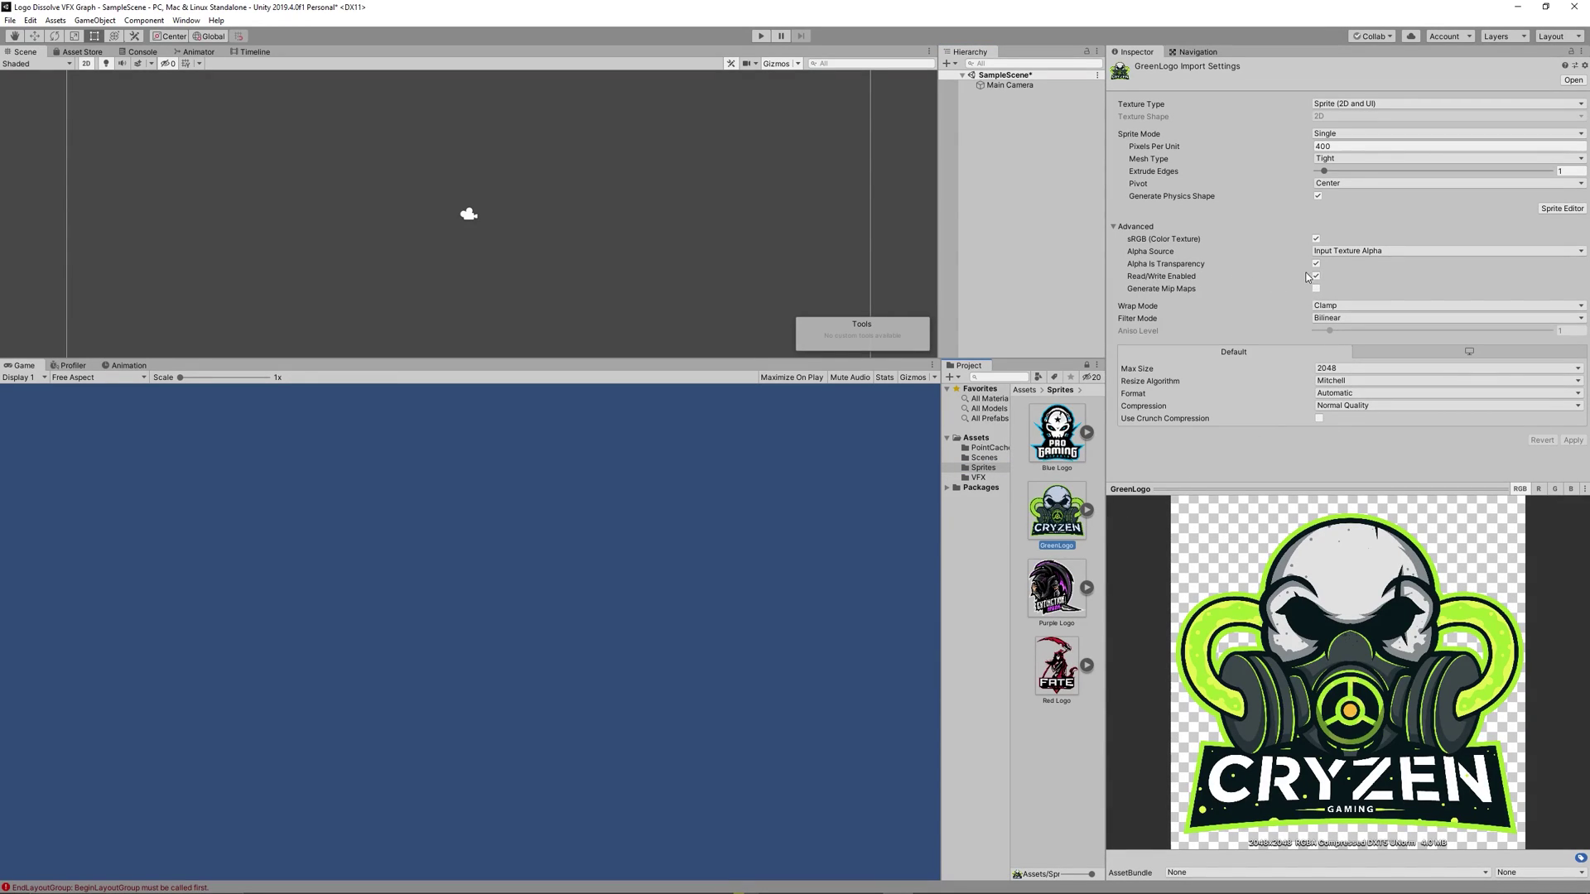
click(1316, 277)
click(978, 478)
drag(1049, 432, 1050, 303)
Reopen the Point Cache Bake Tool and set it to bake the GreenLogo texture
click(143, 19)
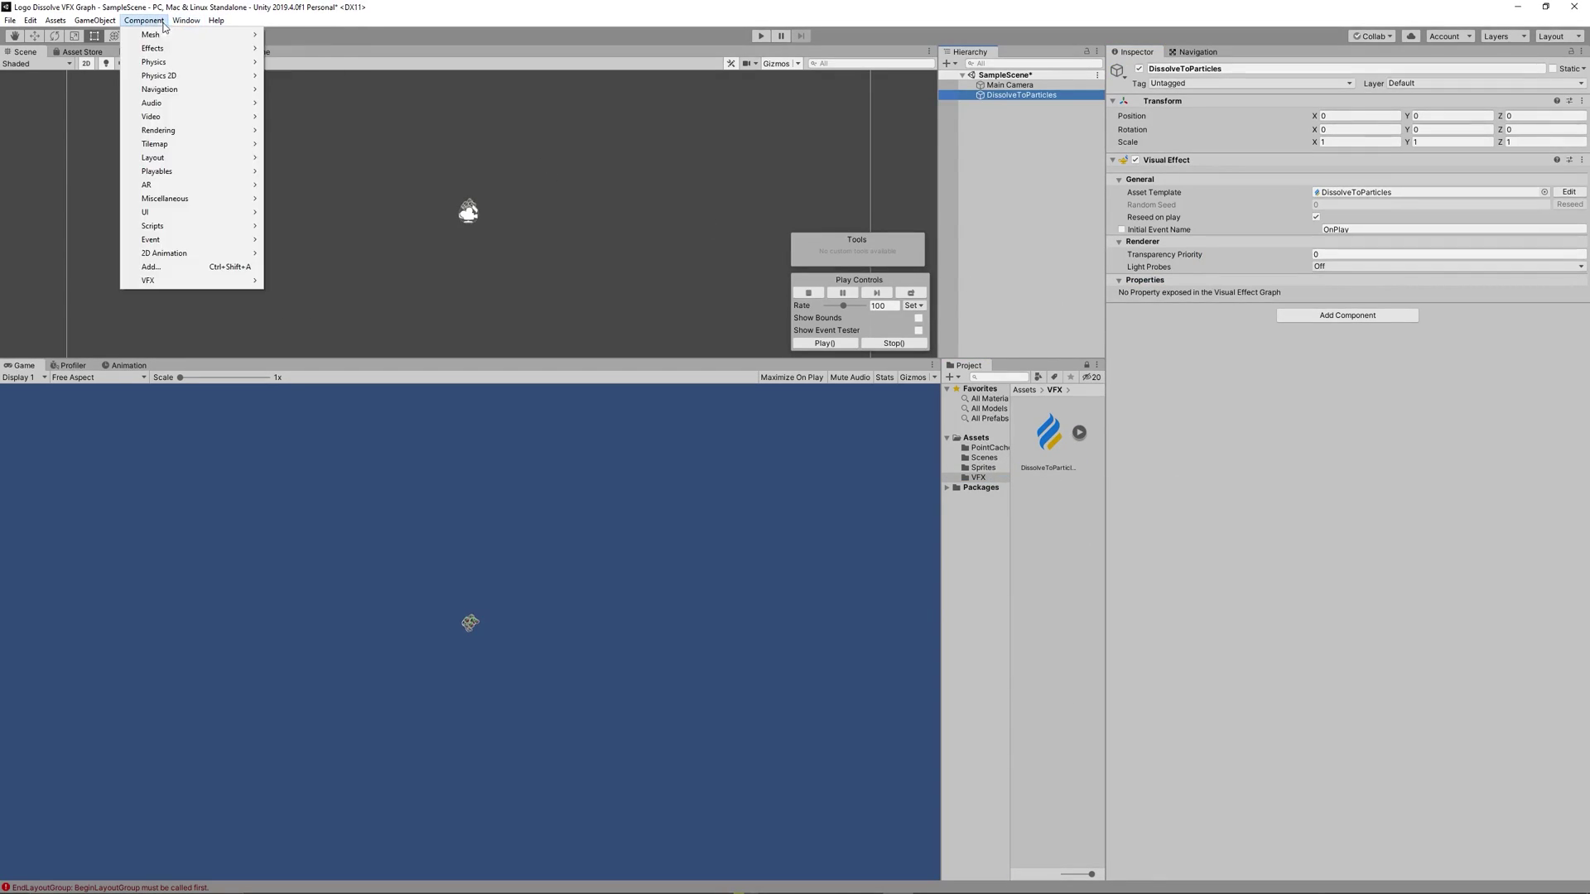
mouse_move(175, 23)
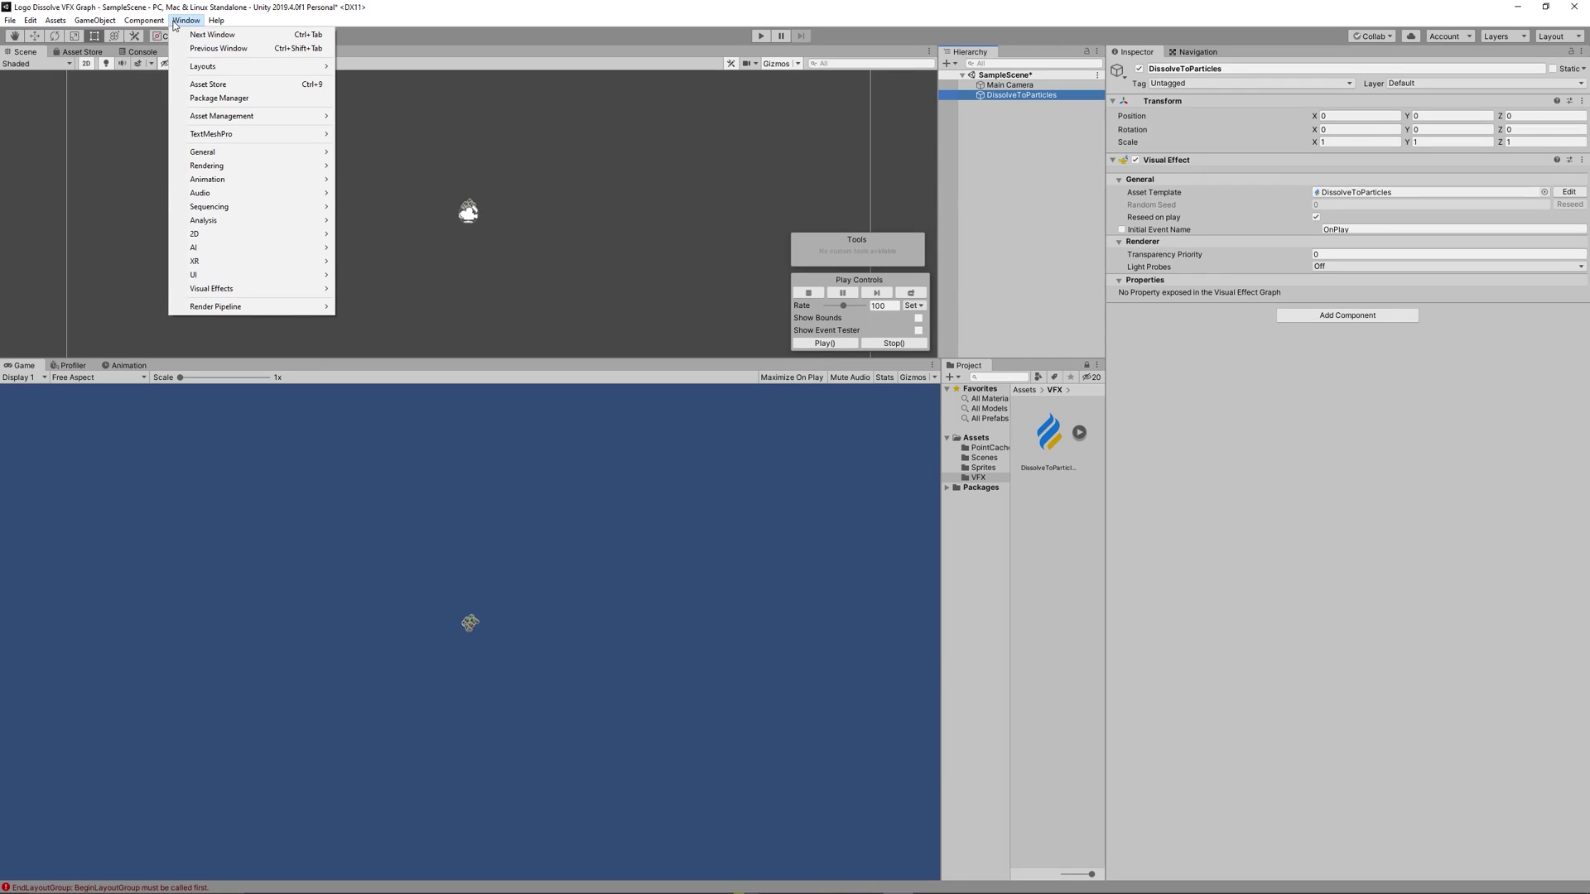
mouse_move(265, 307)
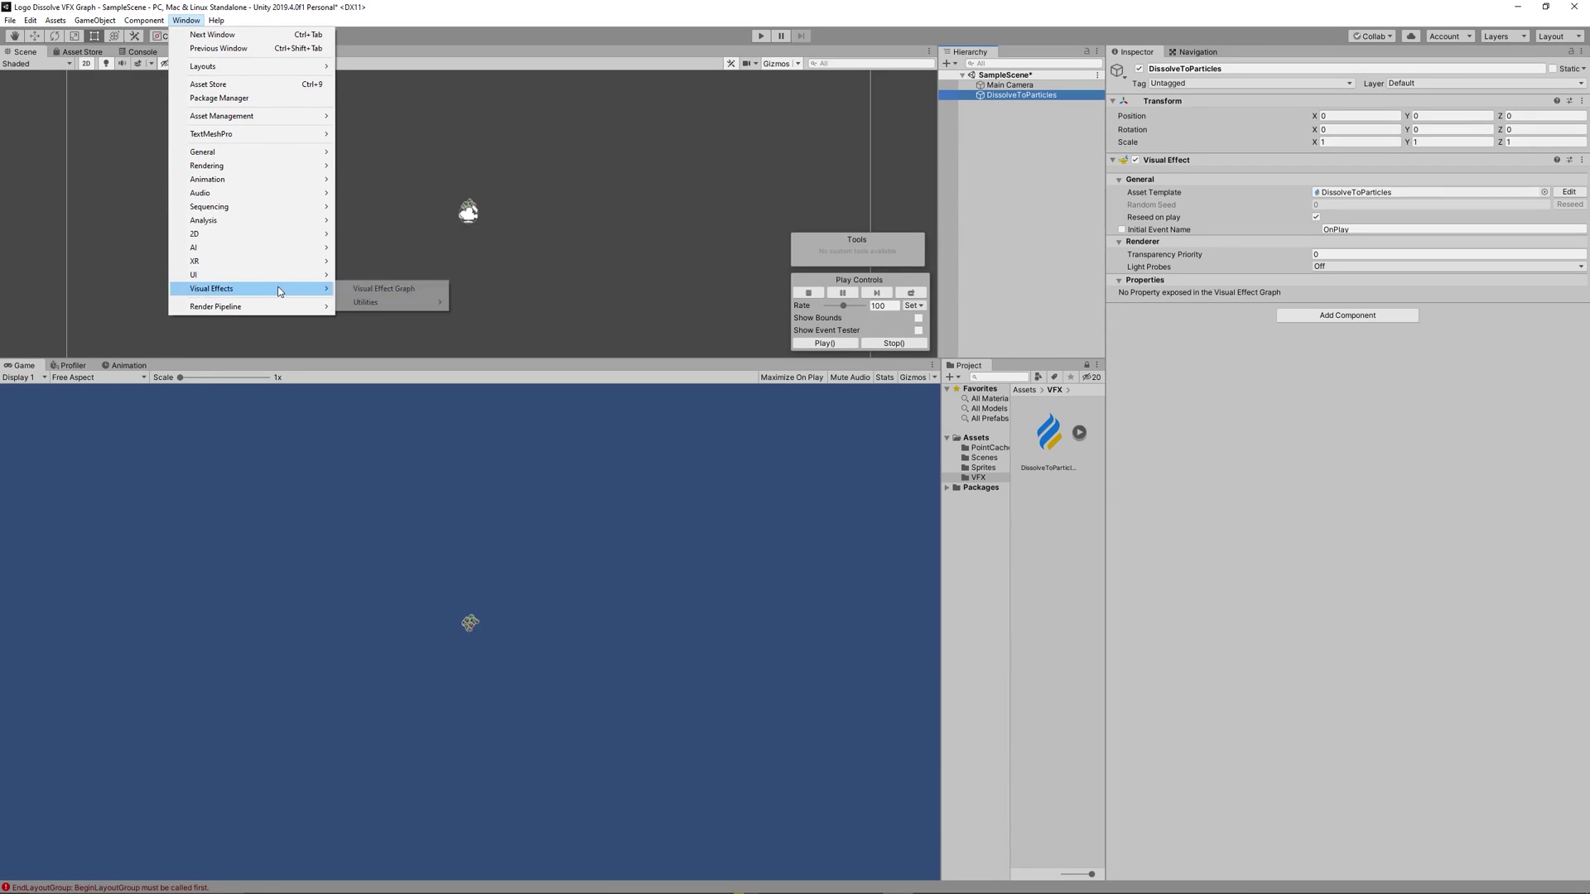
mouse_move(417, 304)
click(505, 302)
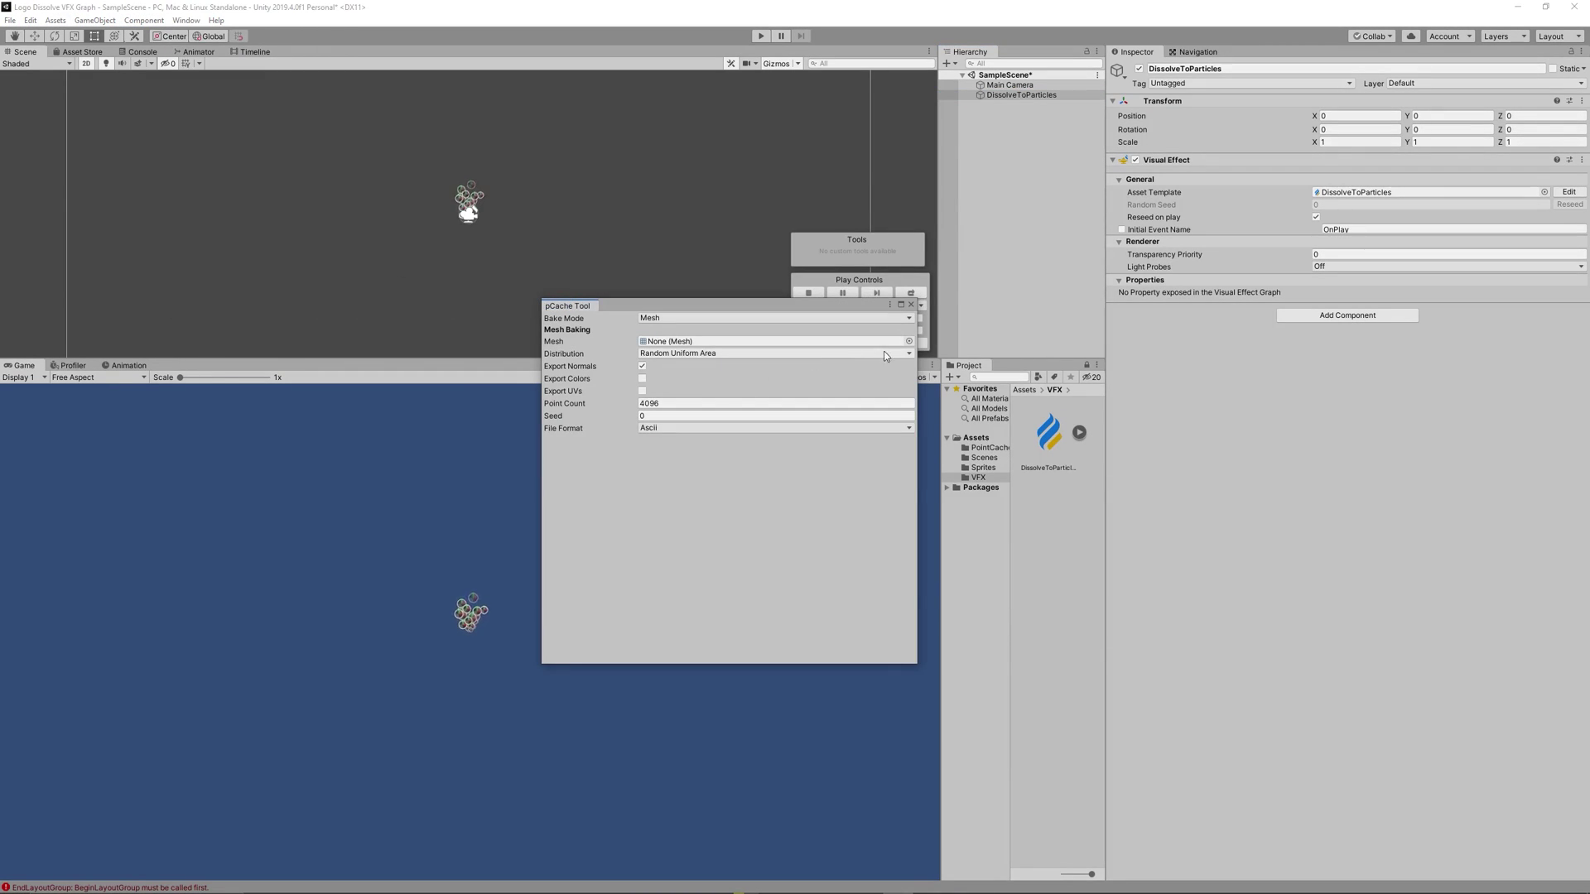
click(907, 340)
click(797, 330)
click(774, 318)
click(662, 345)
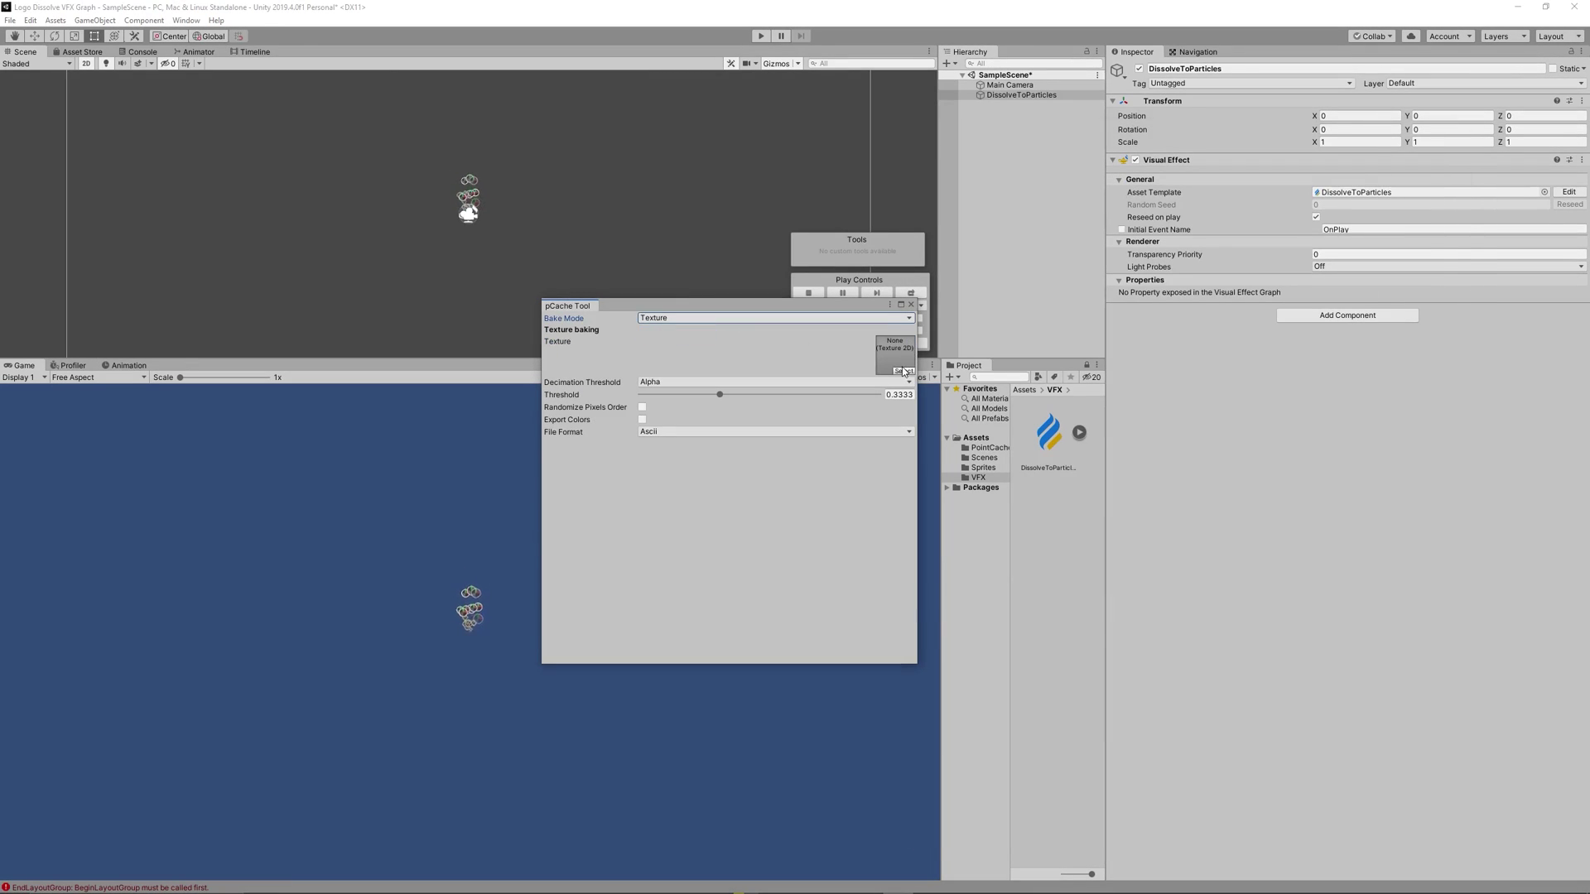
click(902, 371)
double_click(1115, 230)
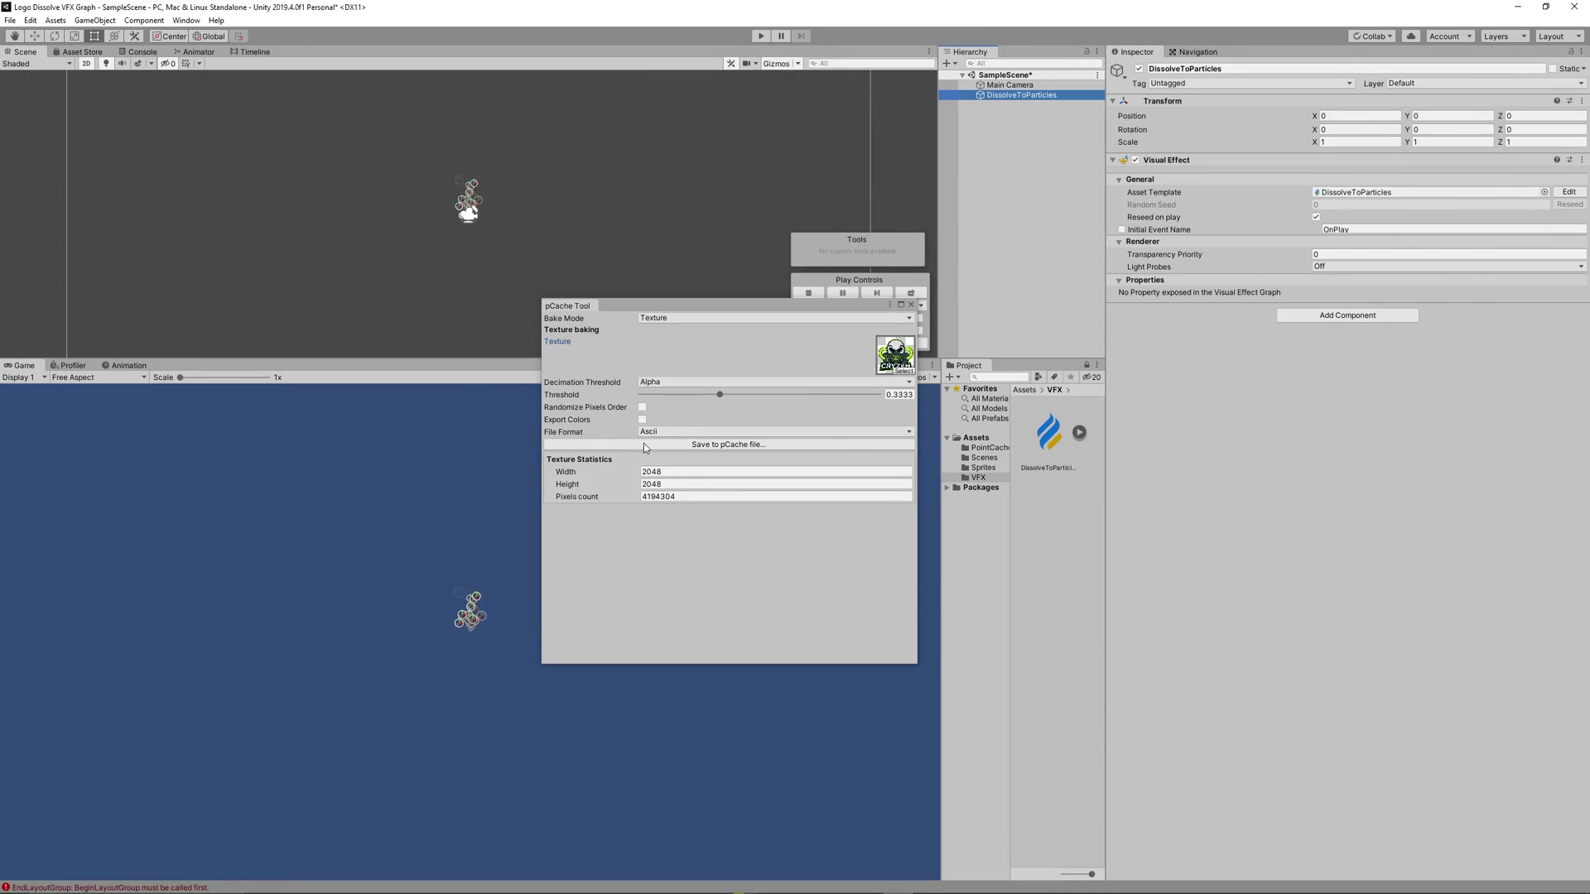
Save the bake as GreenLogo.pcache in the PointCache folder and check the folder
click(695, 446)
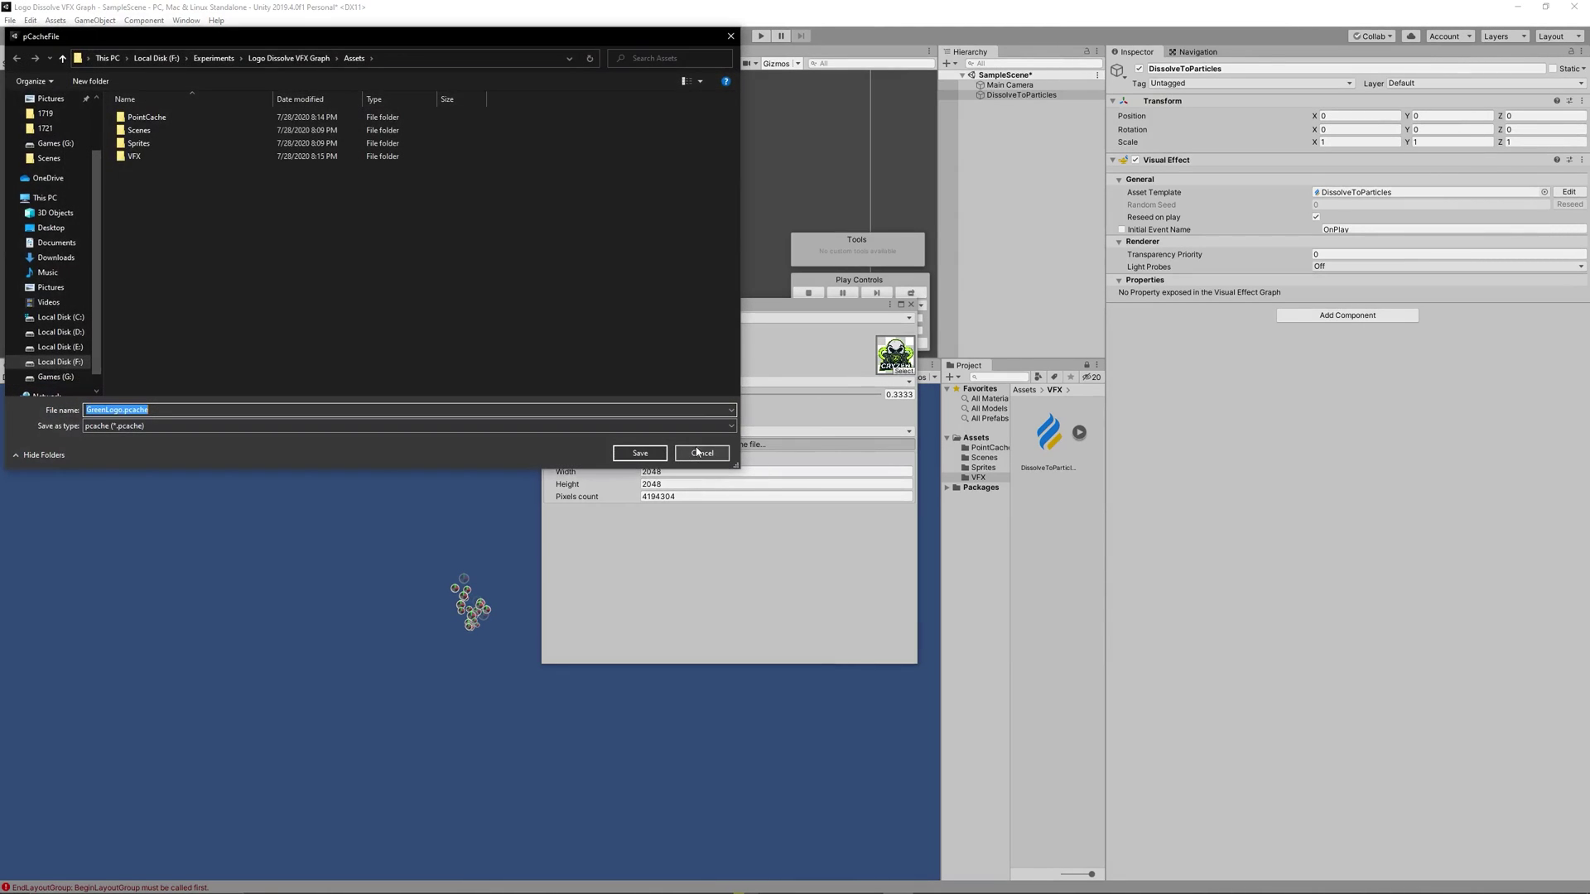
double_click(145, 117)
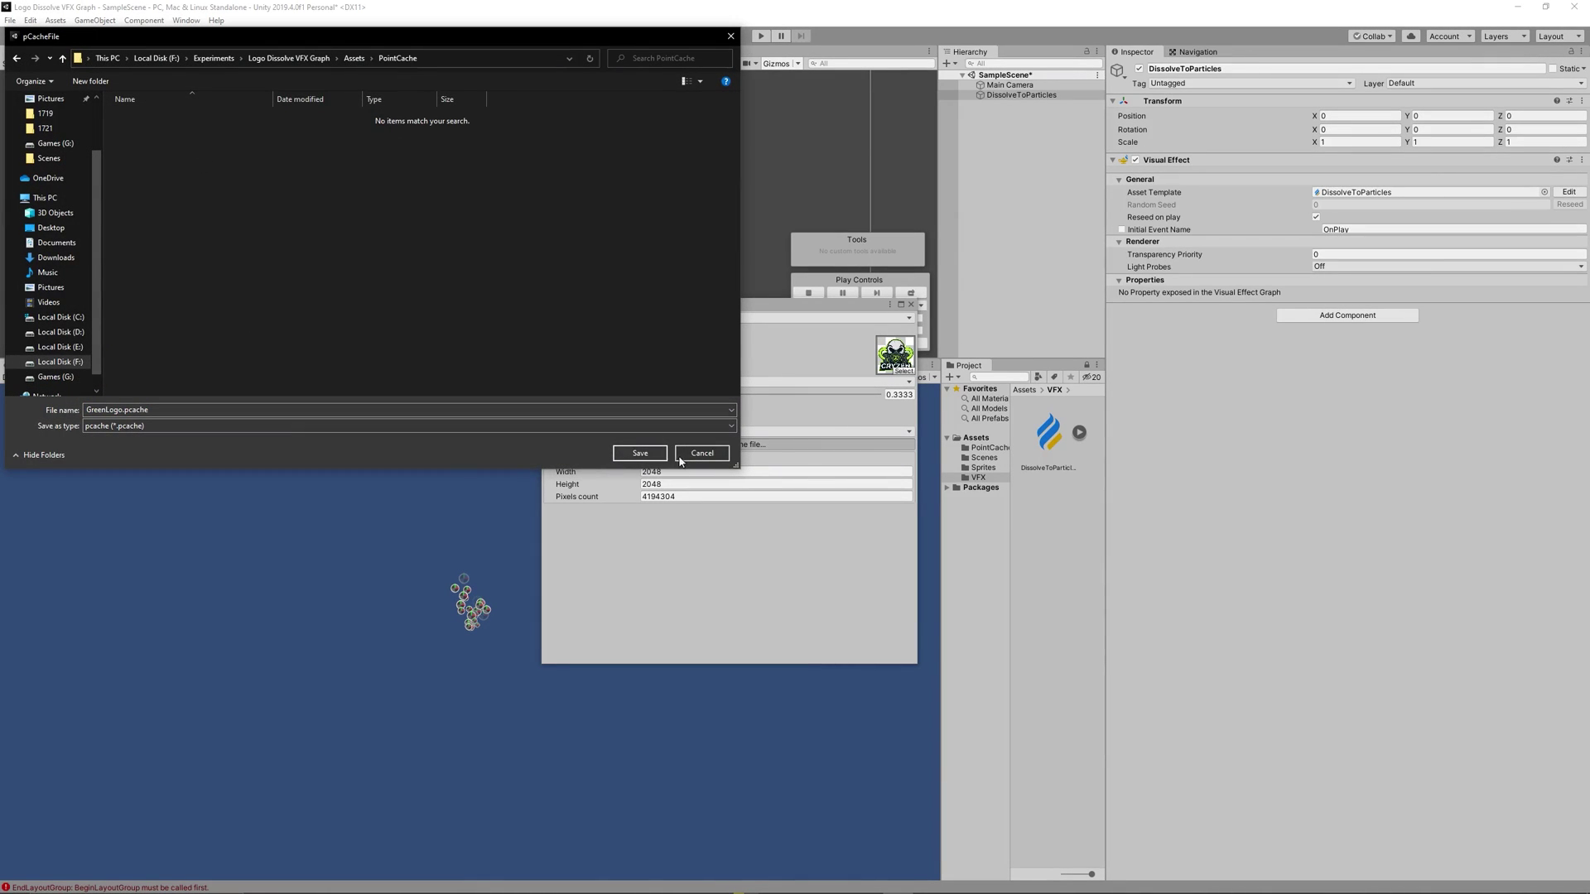
key(Return)
click(989, 448)
click(978, 477)
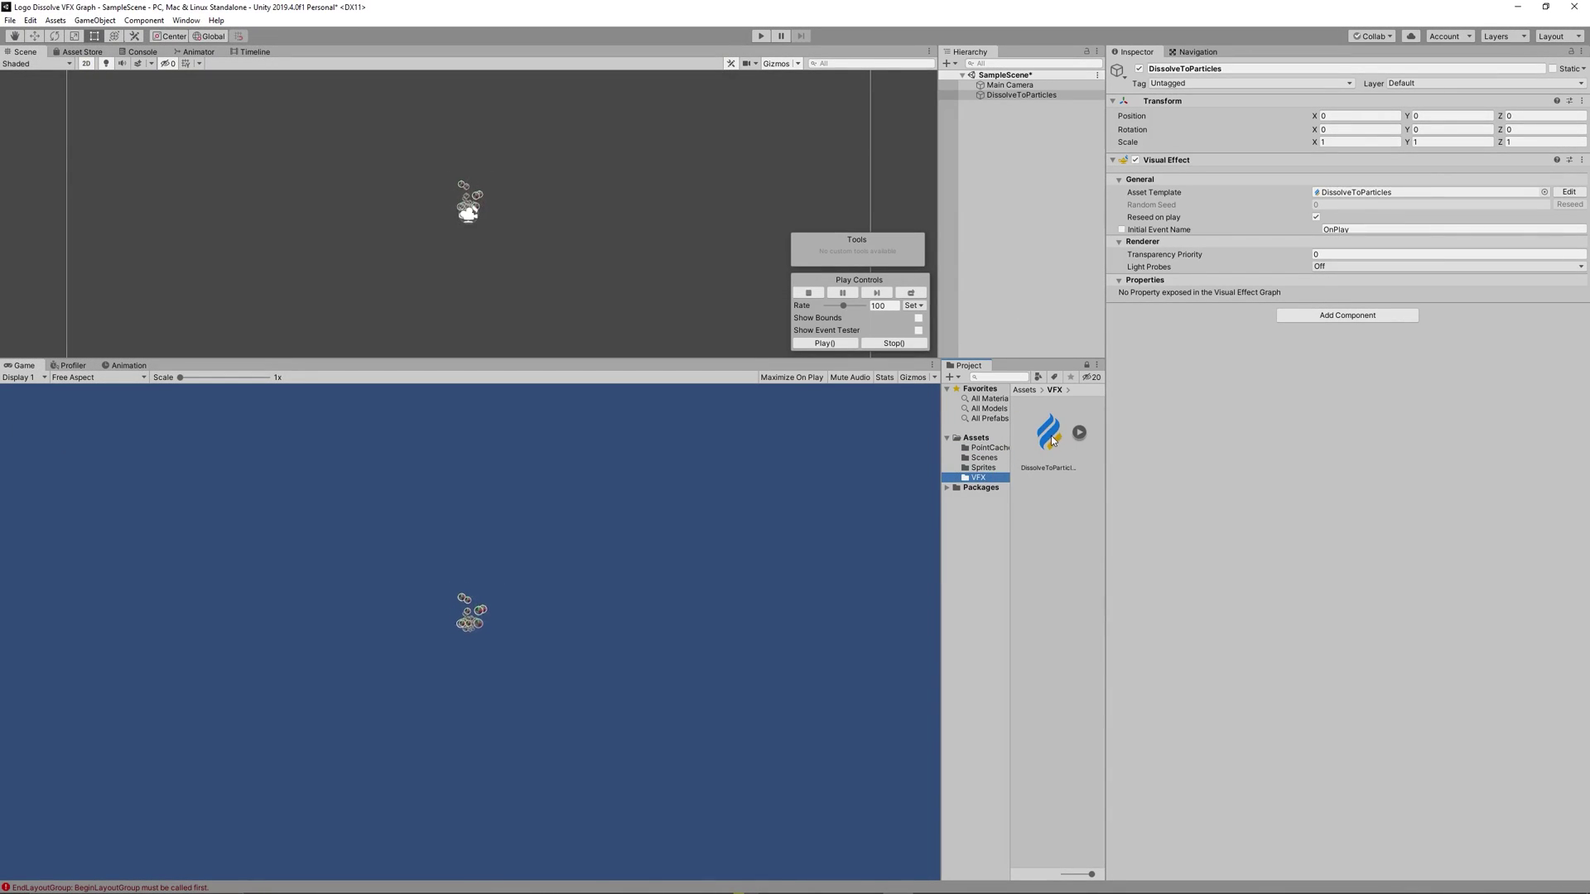
Open the DissolveToParticles graph and add a Point Cache node using GreenLogo
double_click(1051, 437)
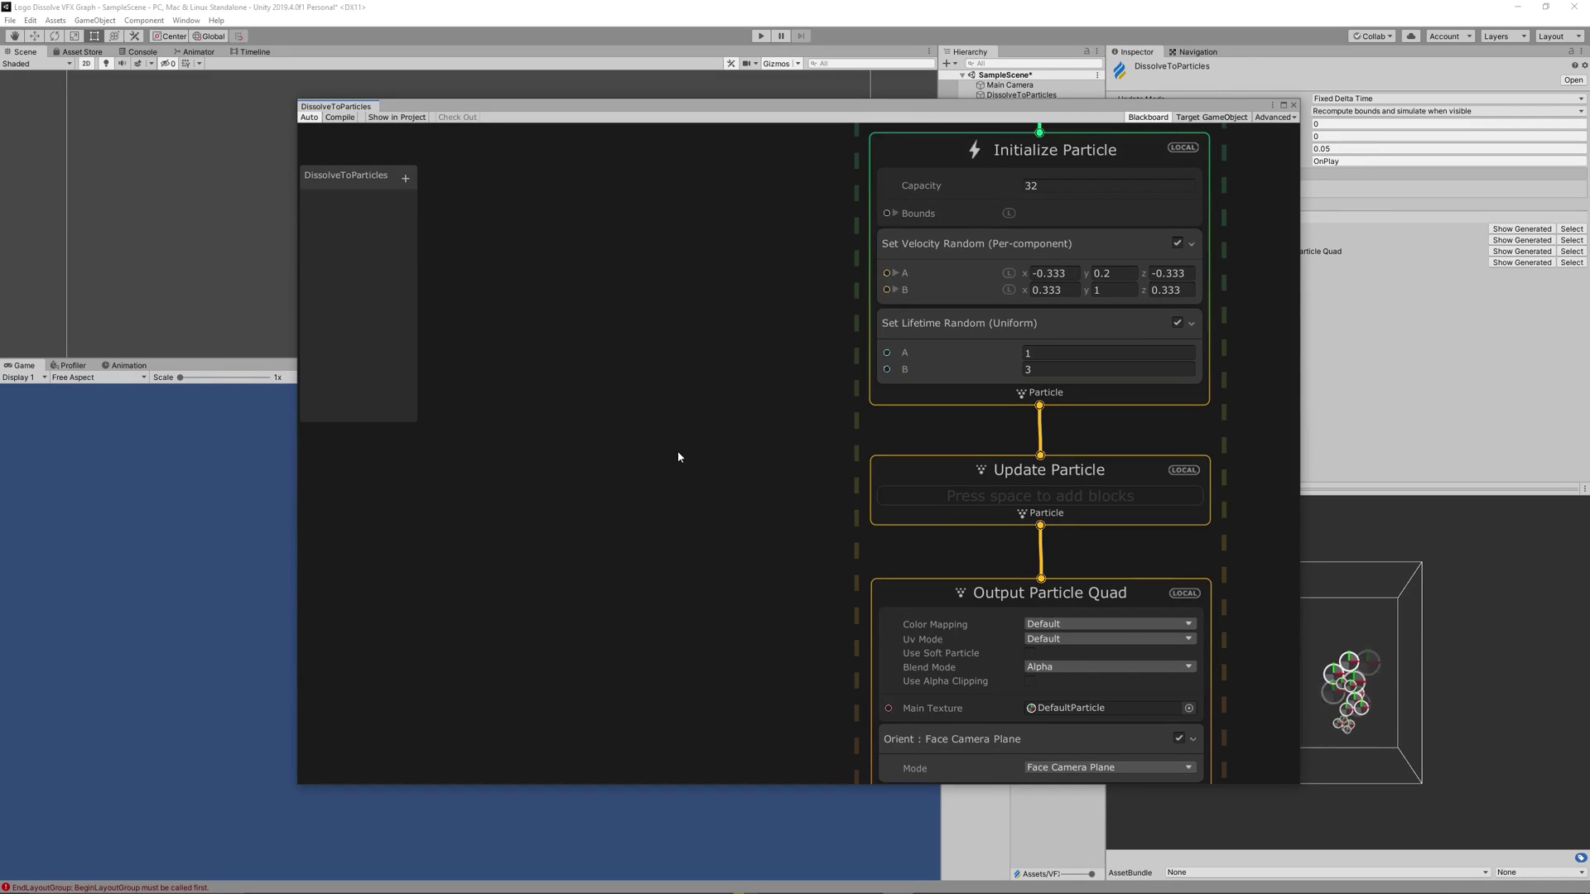
right_click(678, 456)
click(708, 461)
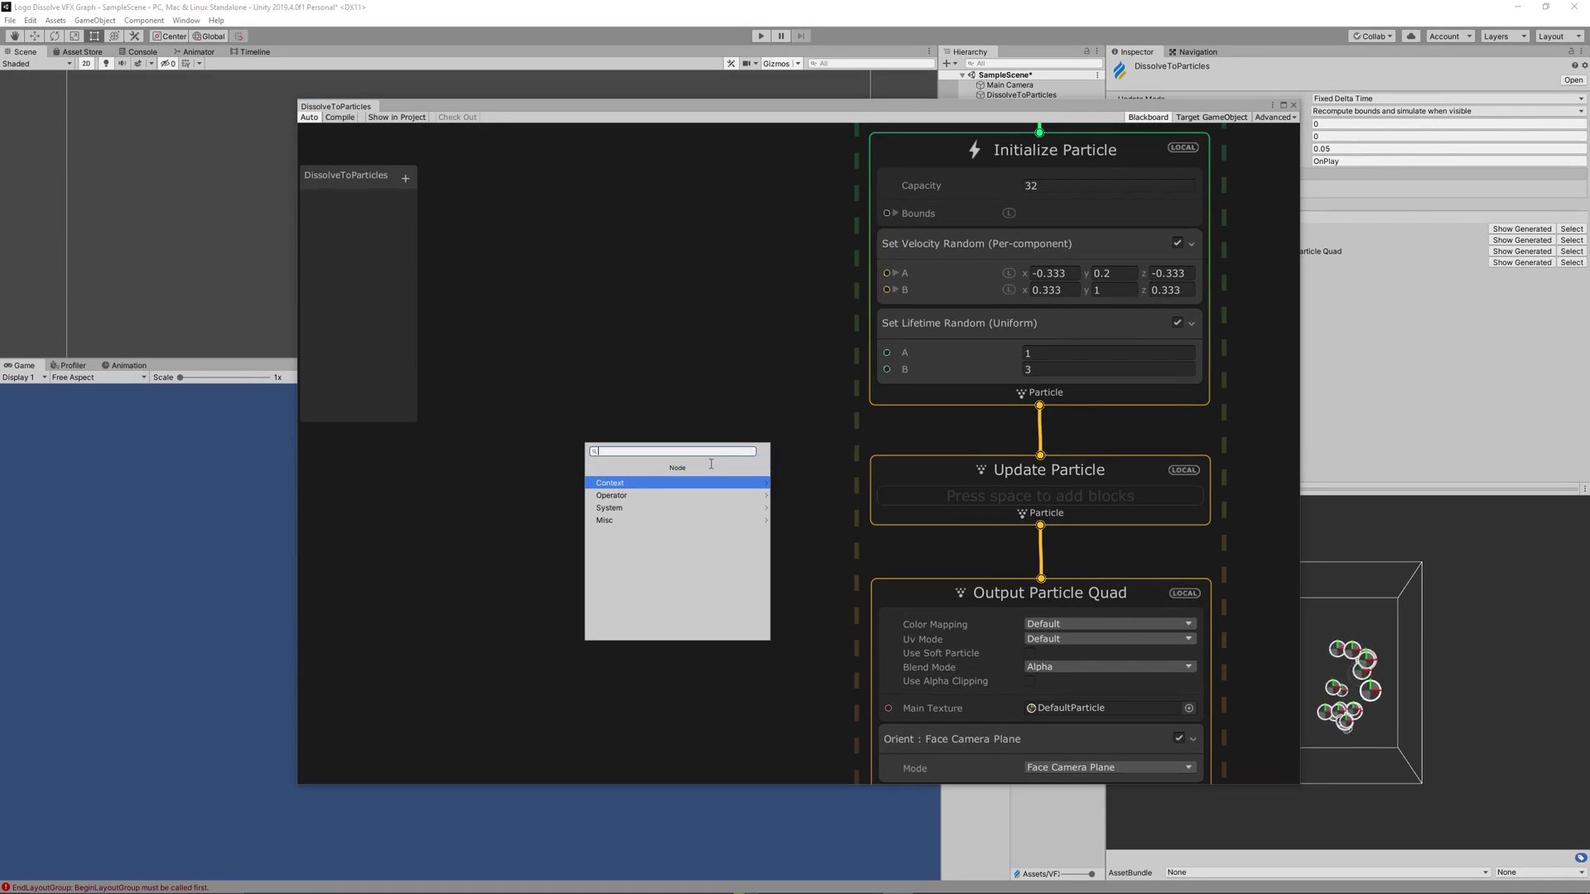
text(poin)
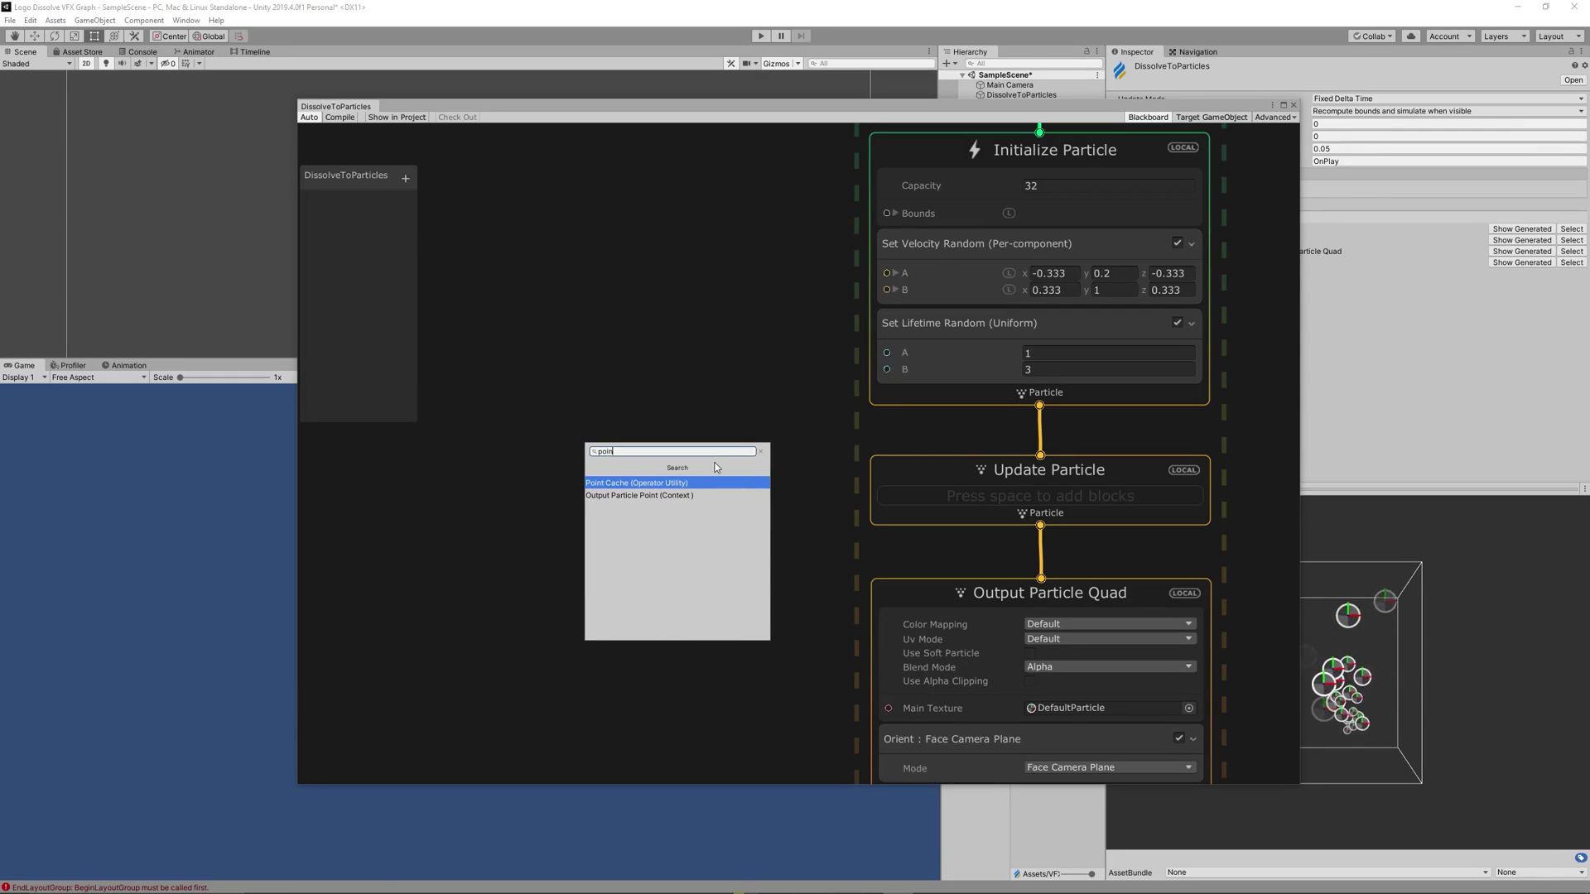
key(Return)
drag(780, 488, 566, 333)
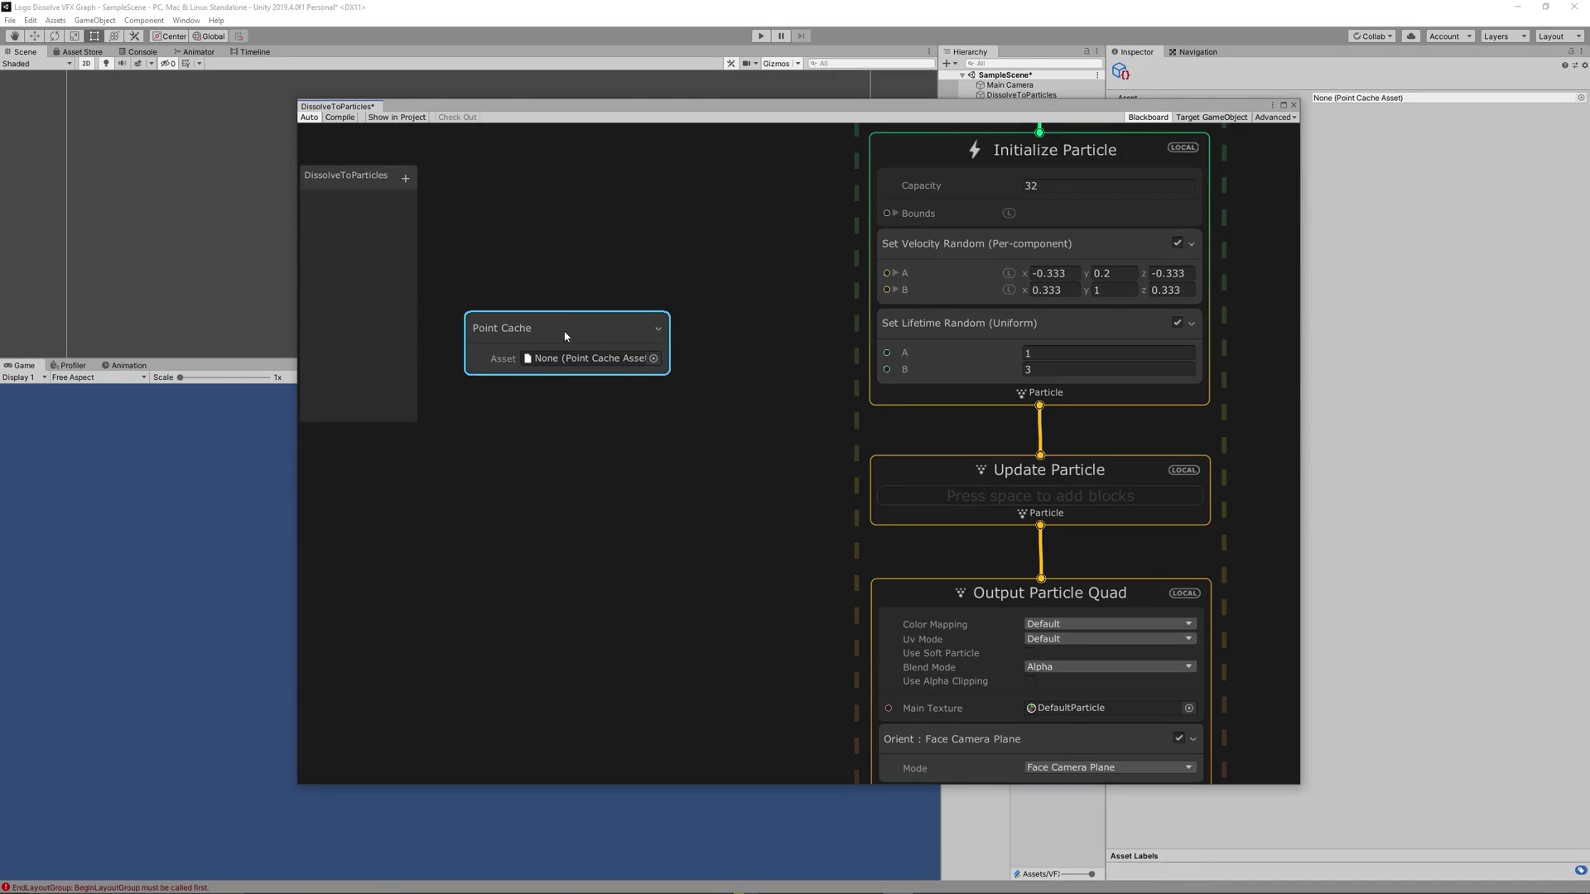
click(662, 357)
double_click(954, 184)
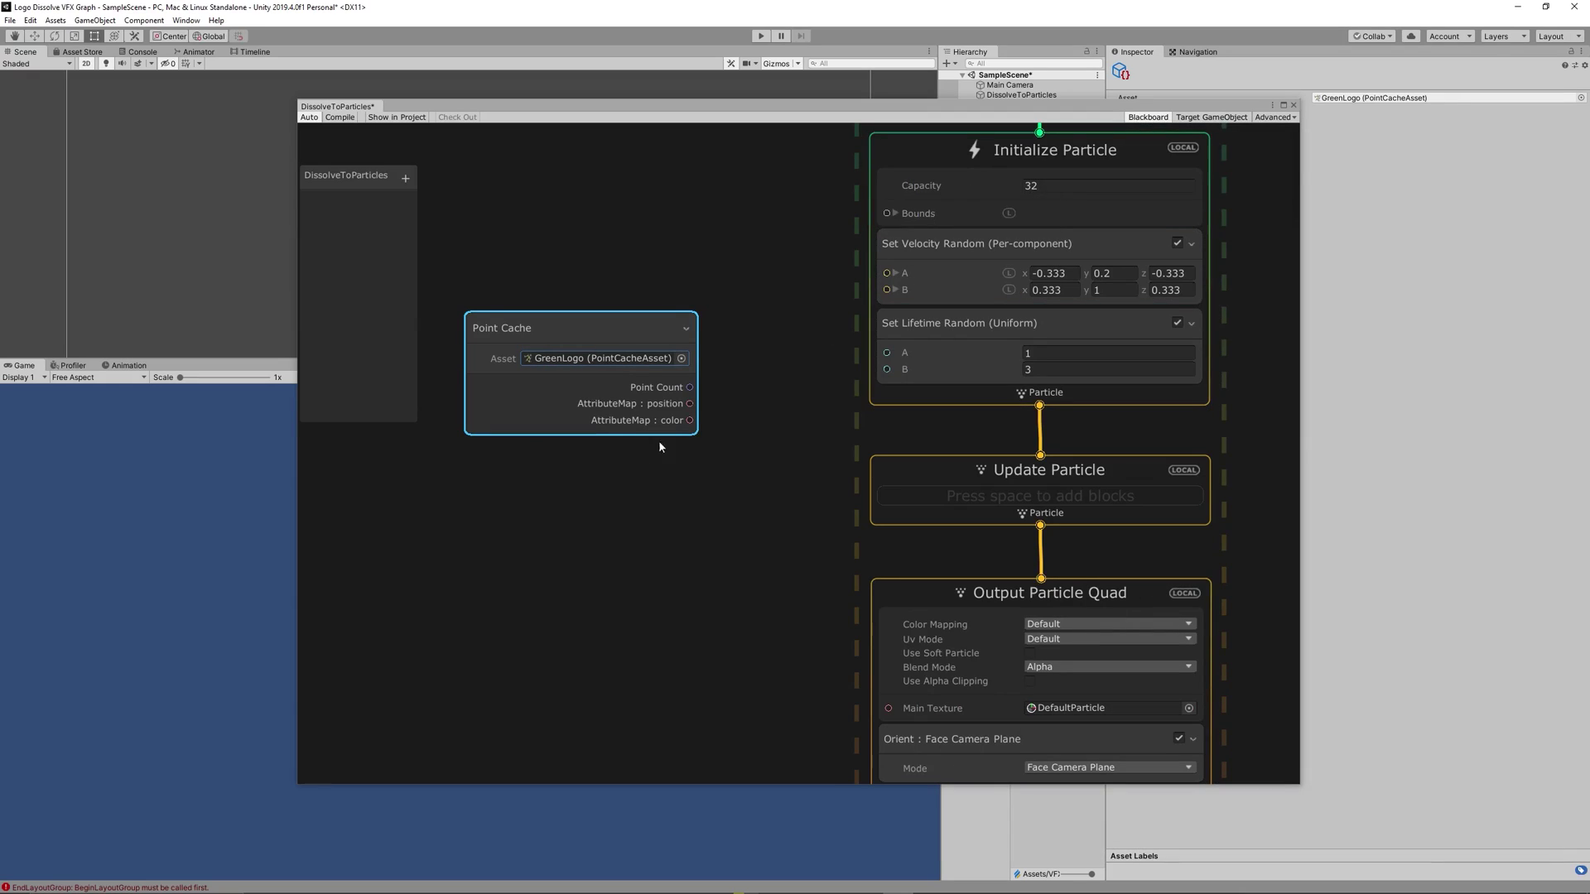
drag(604, 328, 607, 242)
Delete the Constant Spawn Rate block from the Spawn context
middle_drag(713, 247, 731, 495)
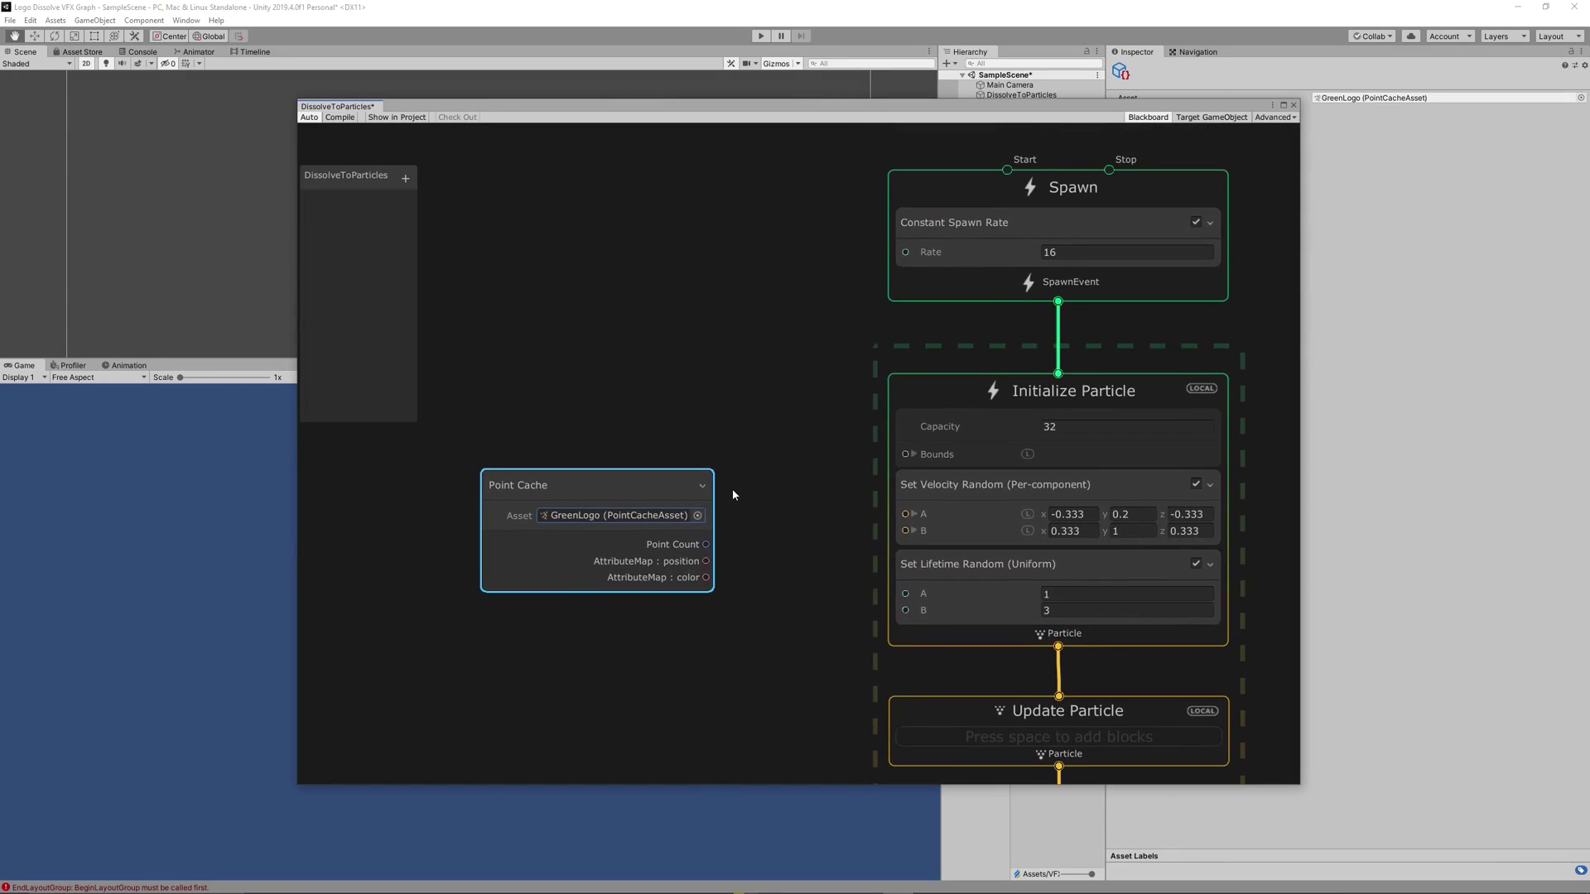
click(966, 235)
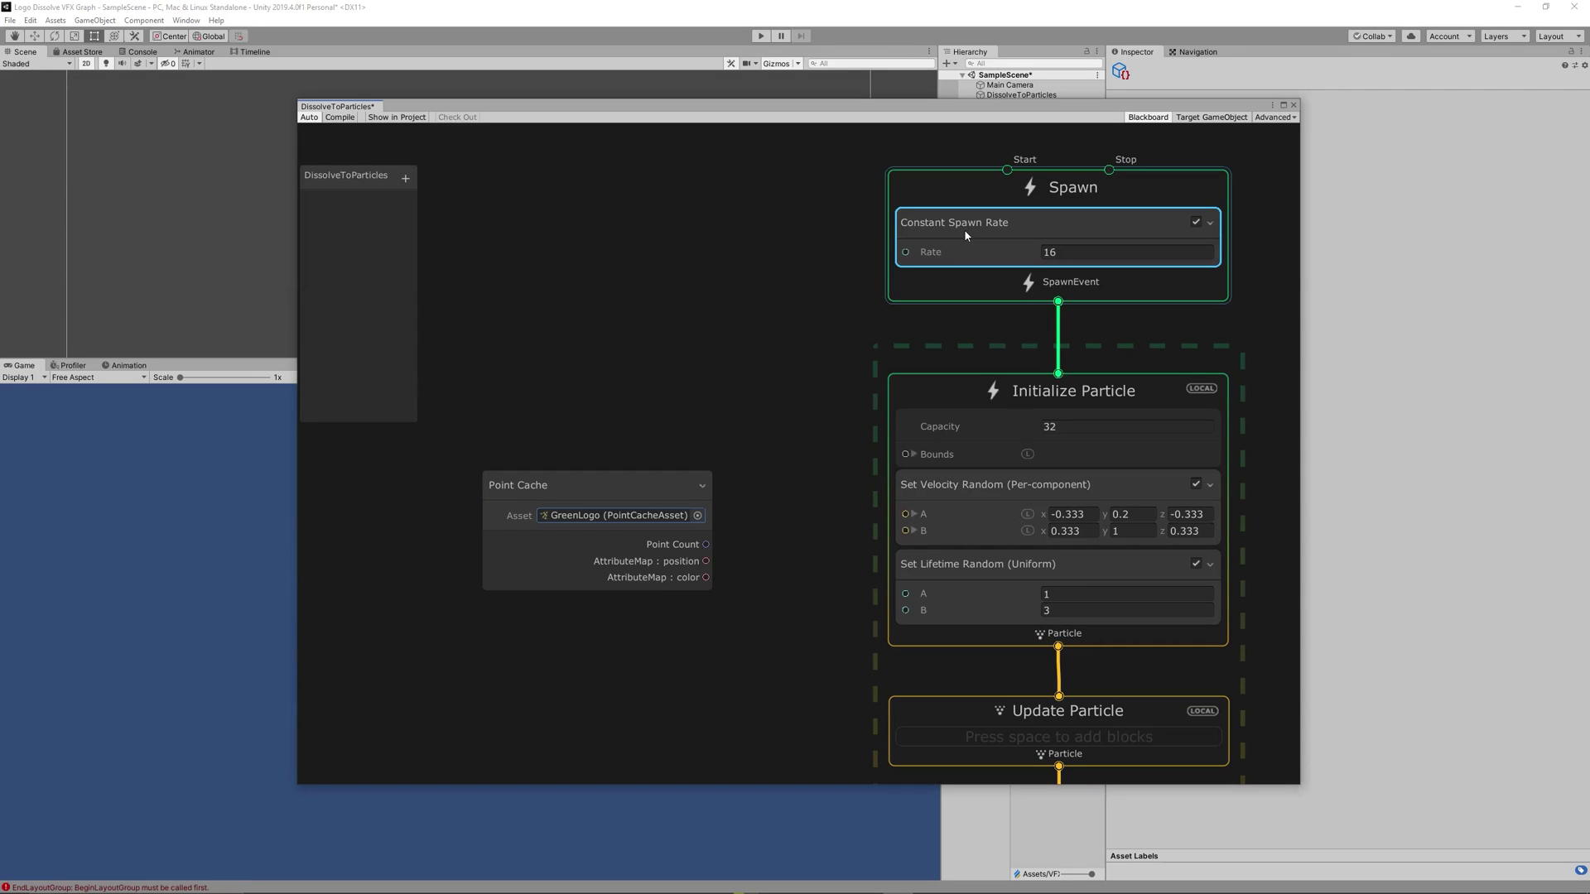
key(Delete)
click(973, 228)
right_click(974, 231)
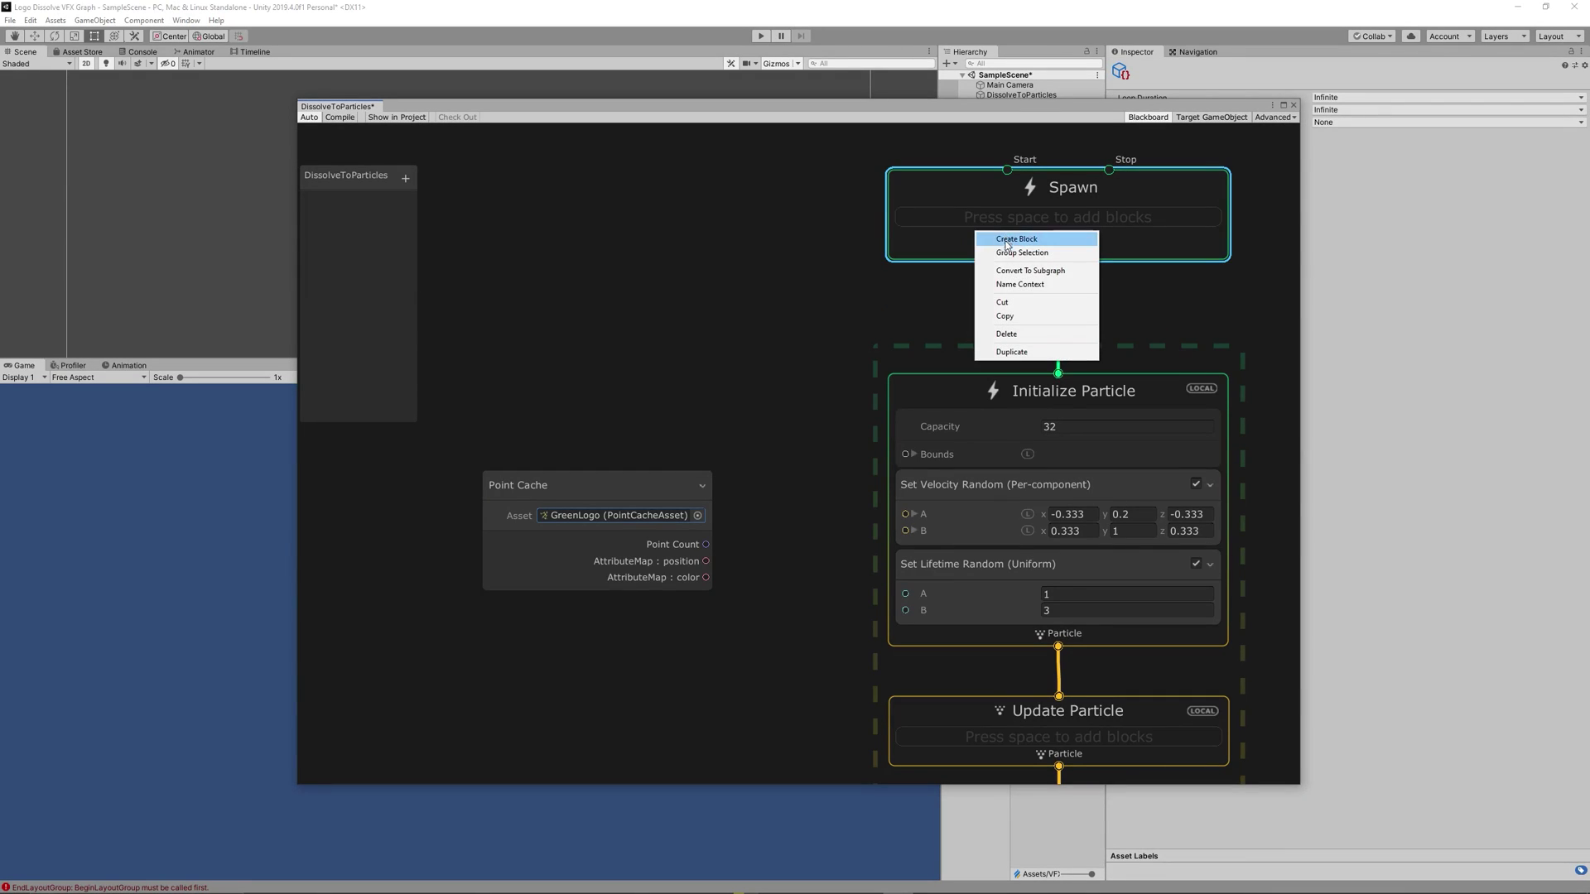
click(1017, 239)
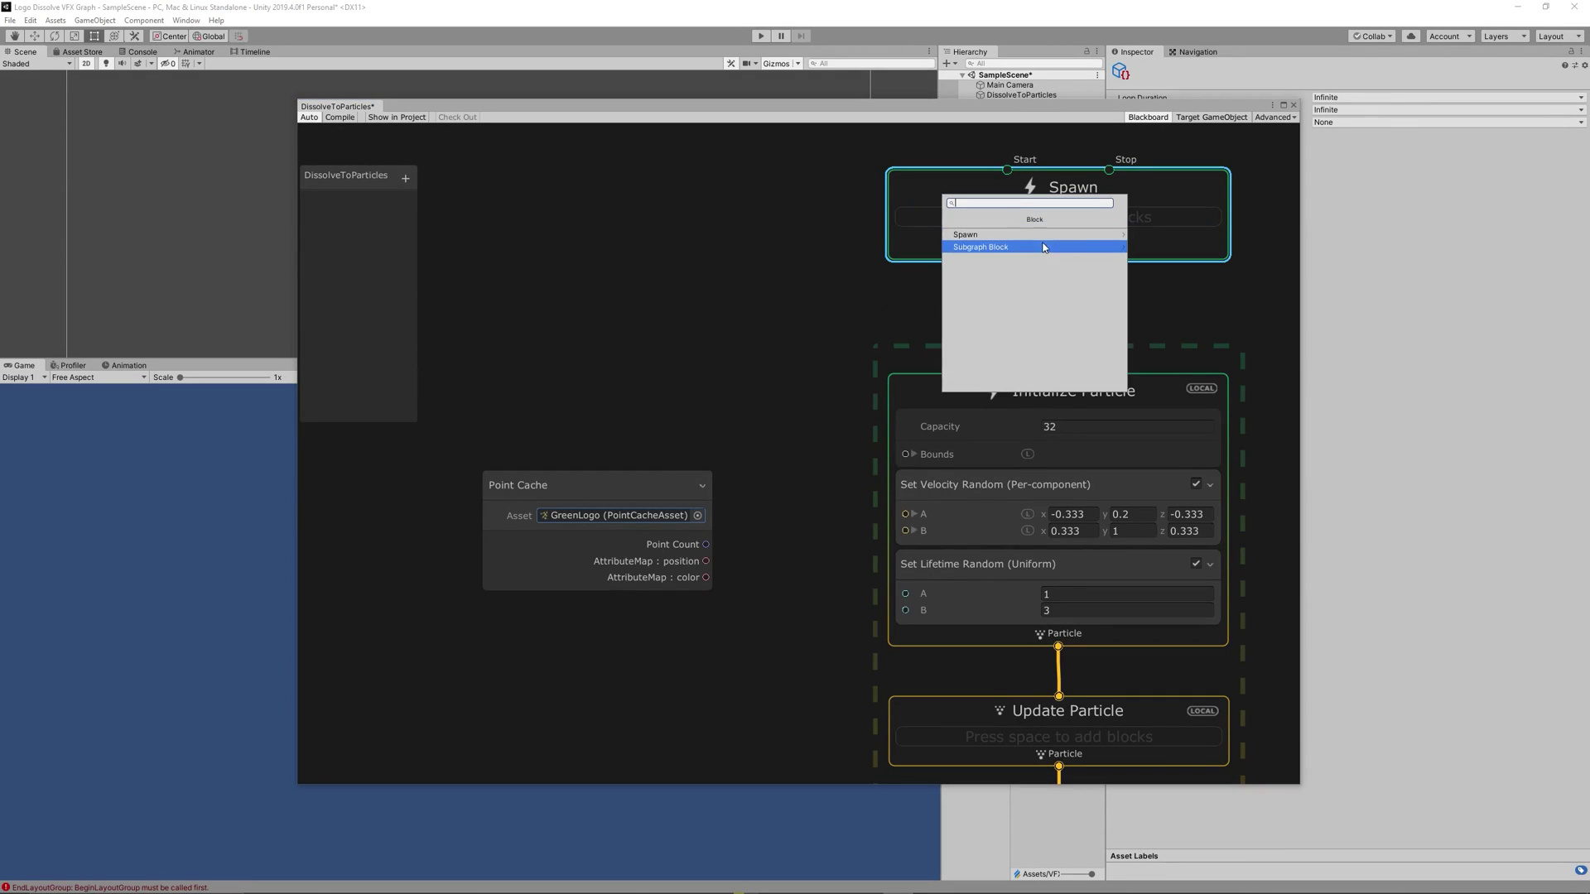
Add a Periodic Burst to Spawn with its Count fed by Point Count
text(b)
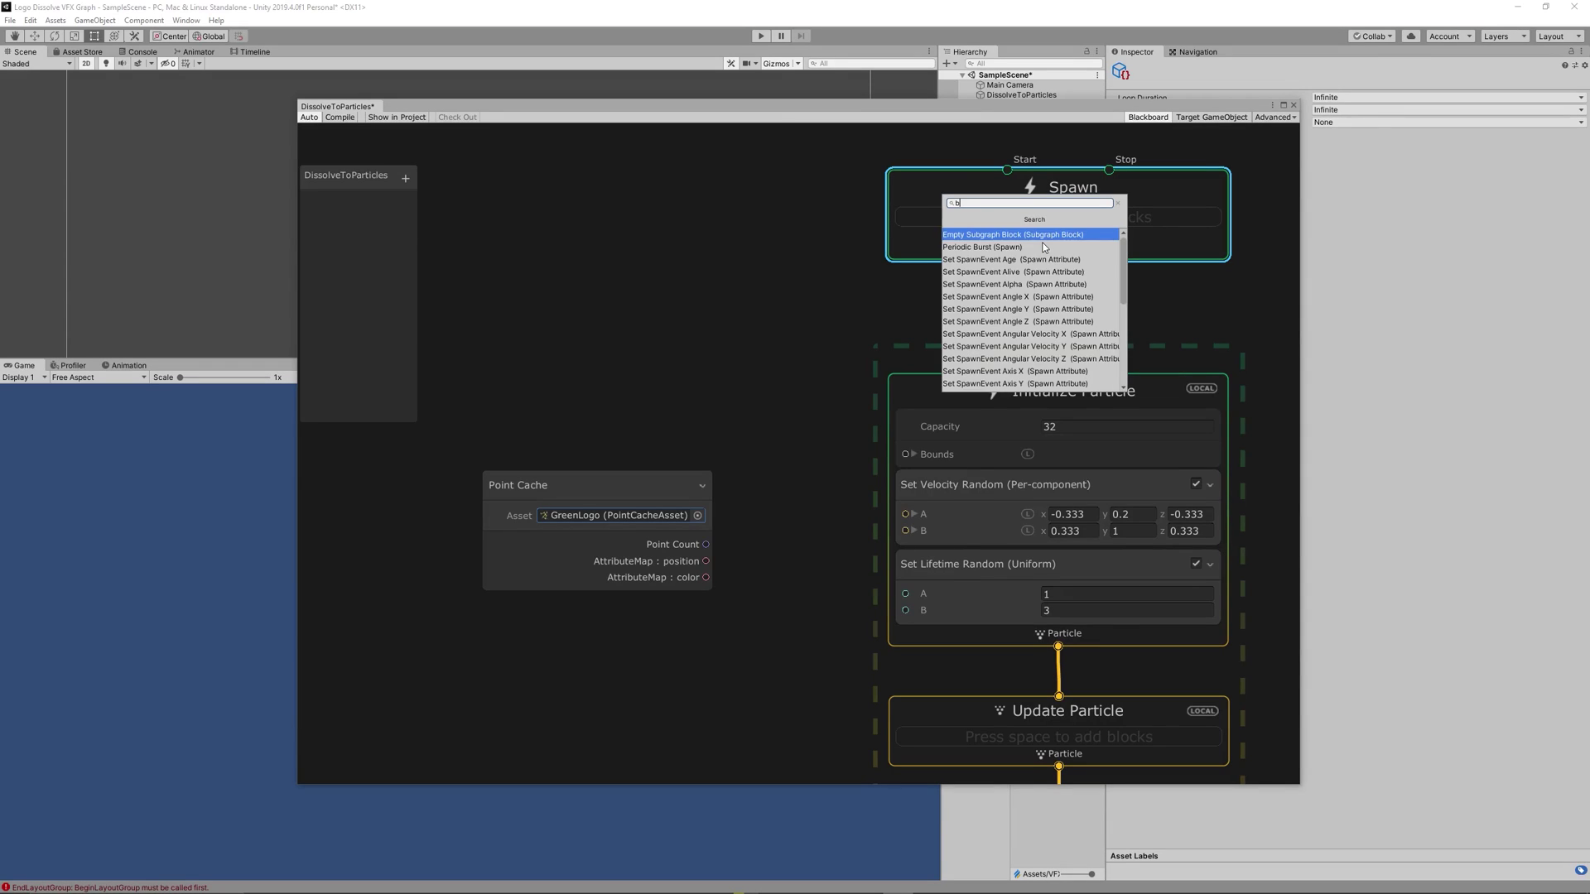
text(urst)
click(1041, 242)
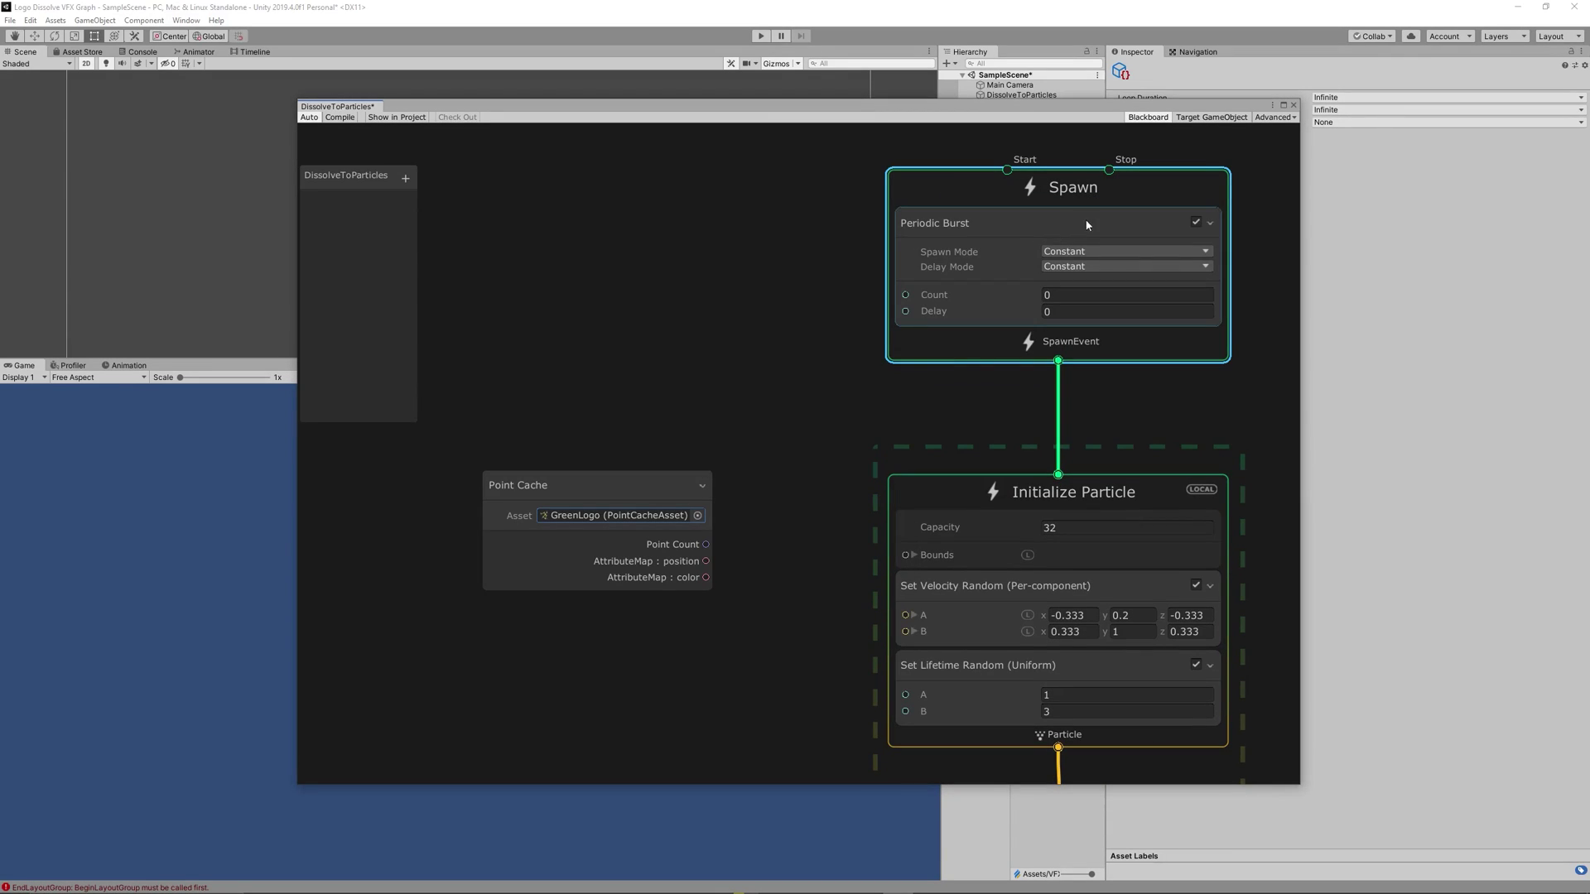
drag(706, 544, 905, 295)
Delete the Set Velocity Random and Set Lifetime Random blocks from Initialize Particle
click(979, 619)
key(Delete)
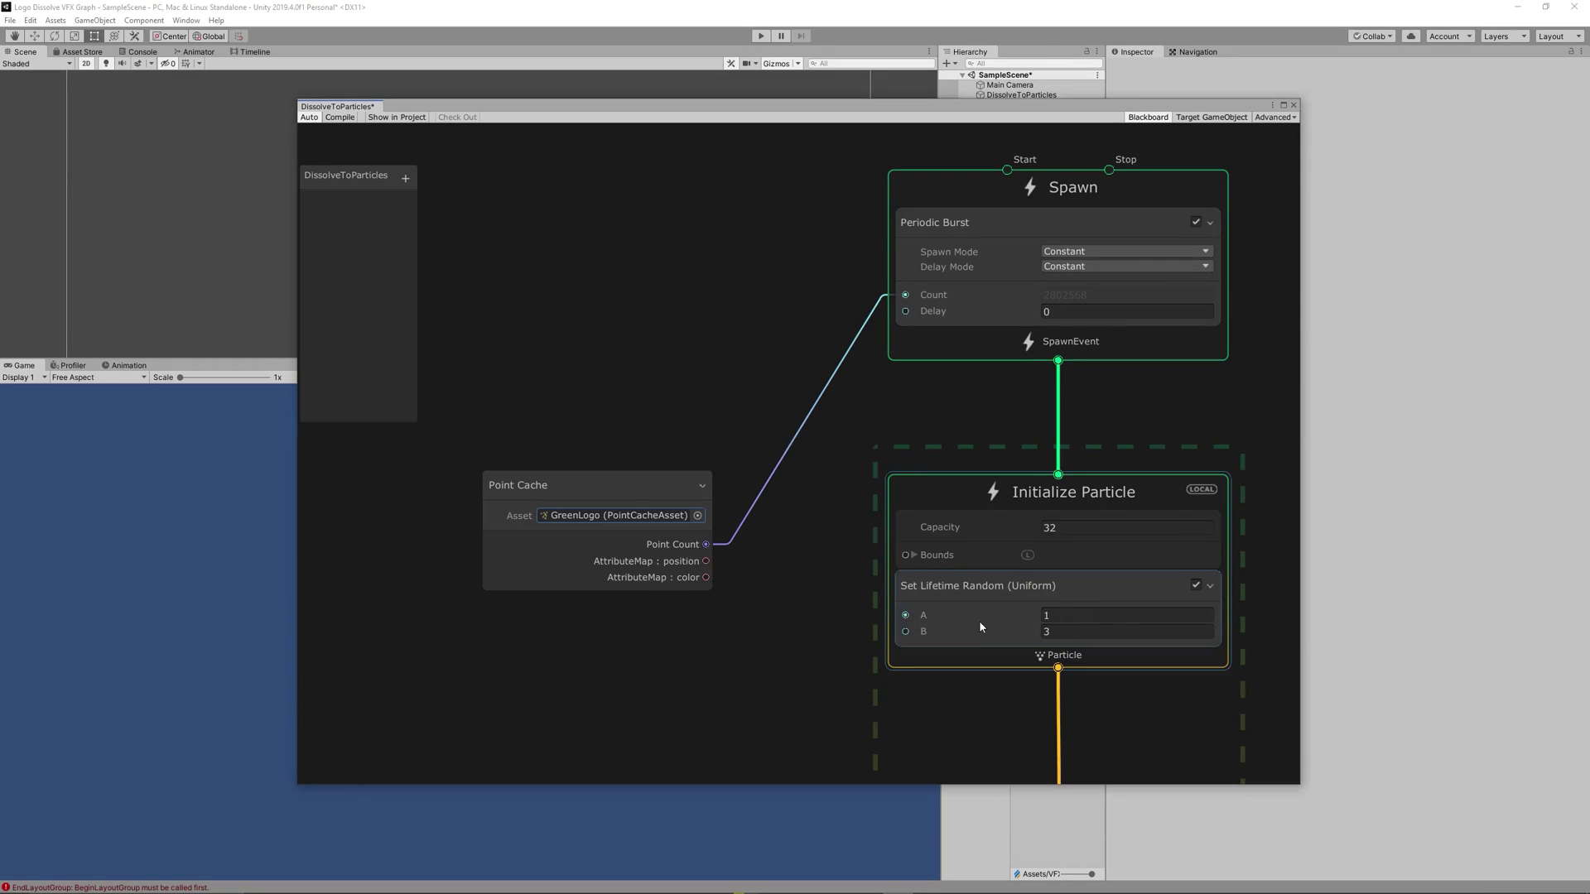
click(995, 591)
key(Delete)
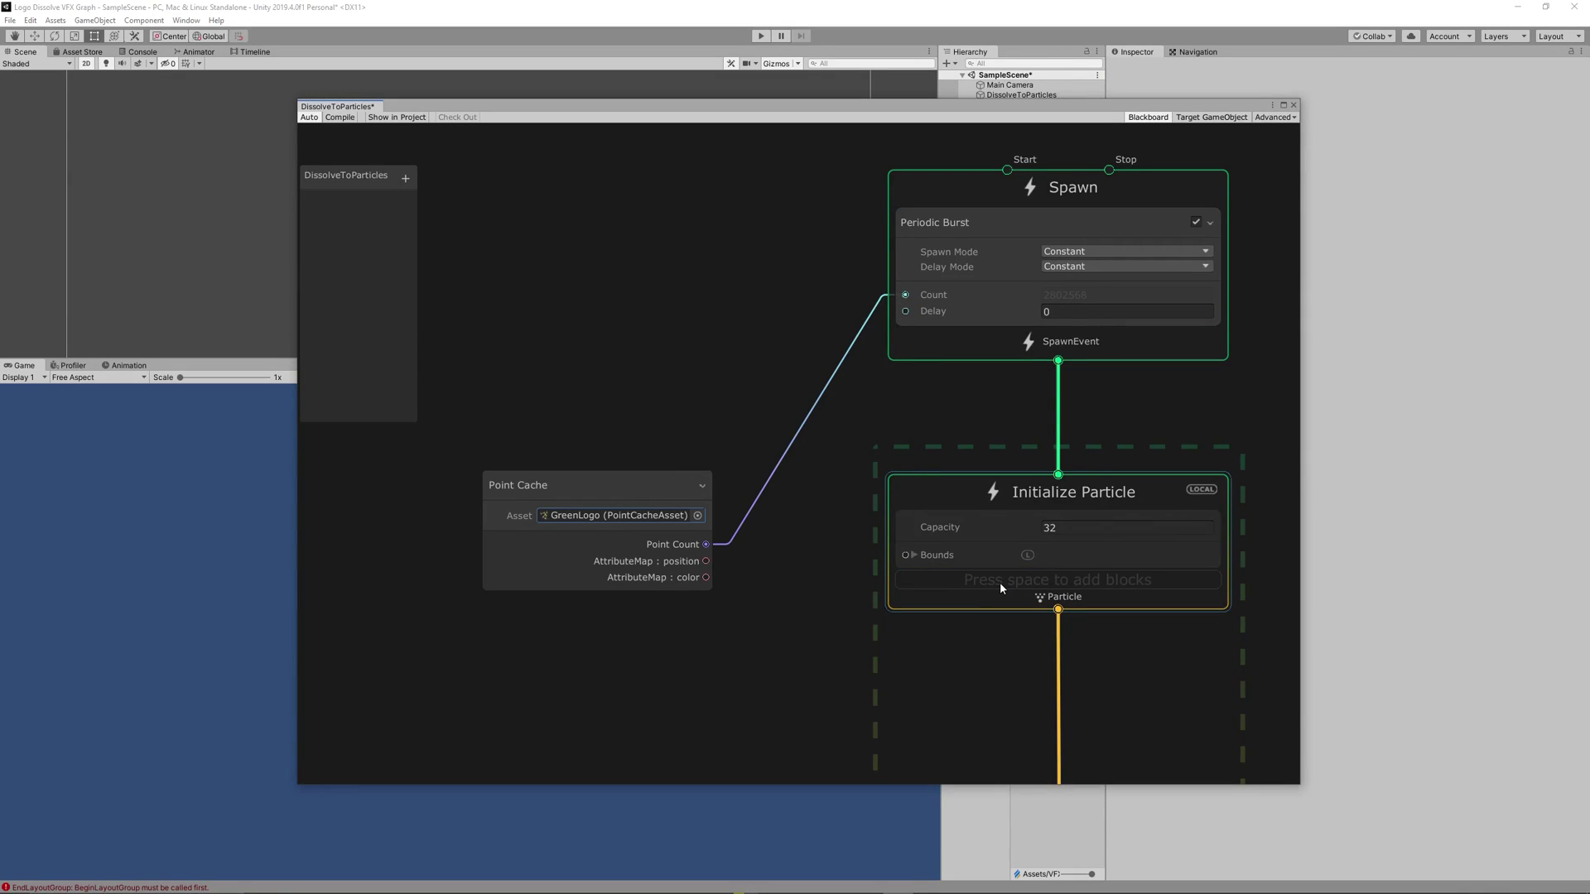
Add a Set Lifetime block to Initialize Particle with Lifetime 2
right_click(1001, 583)
click(977, 592)
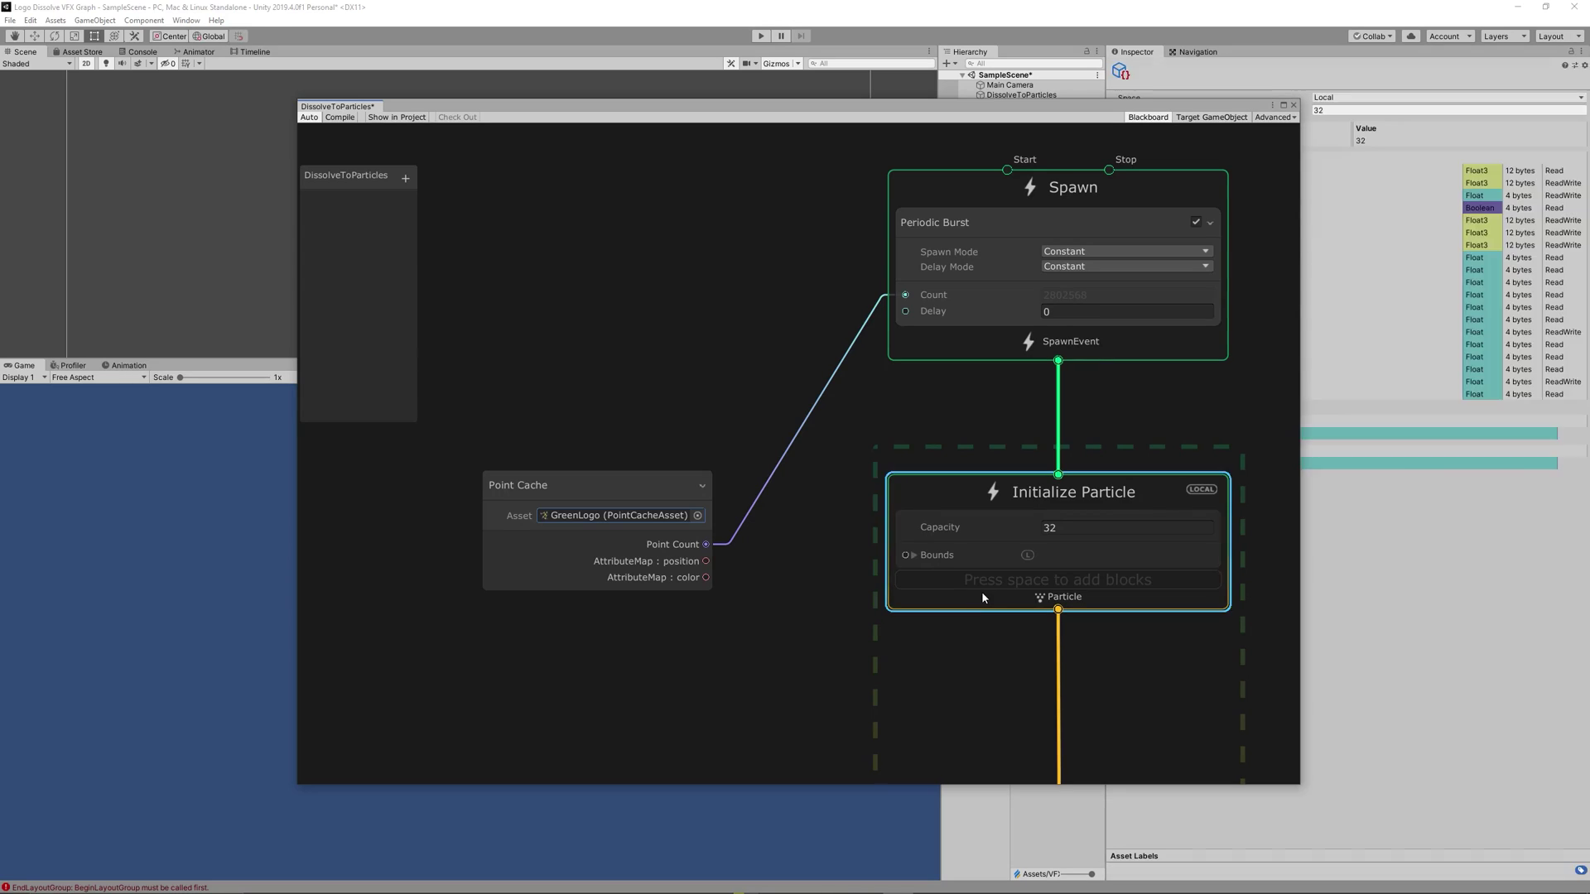
key(space)
text(set life)
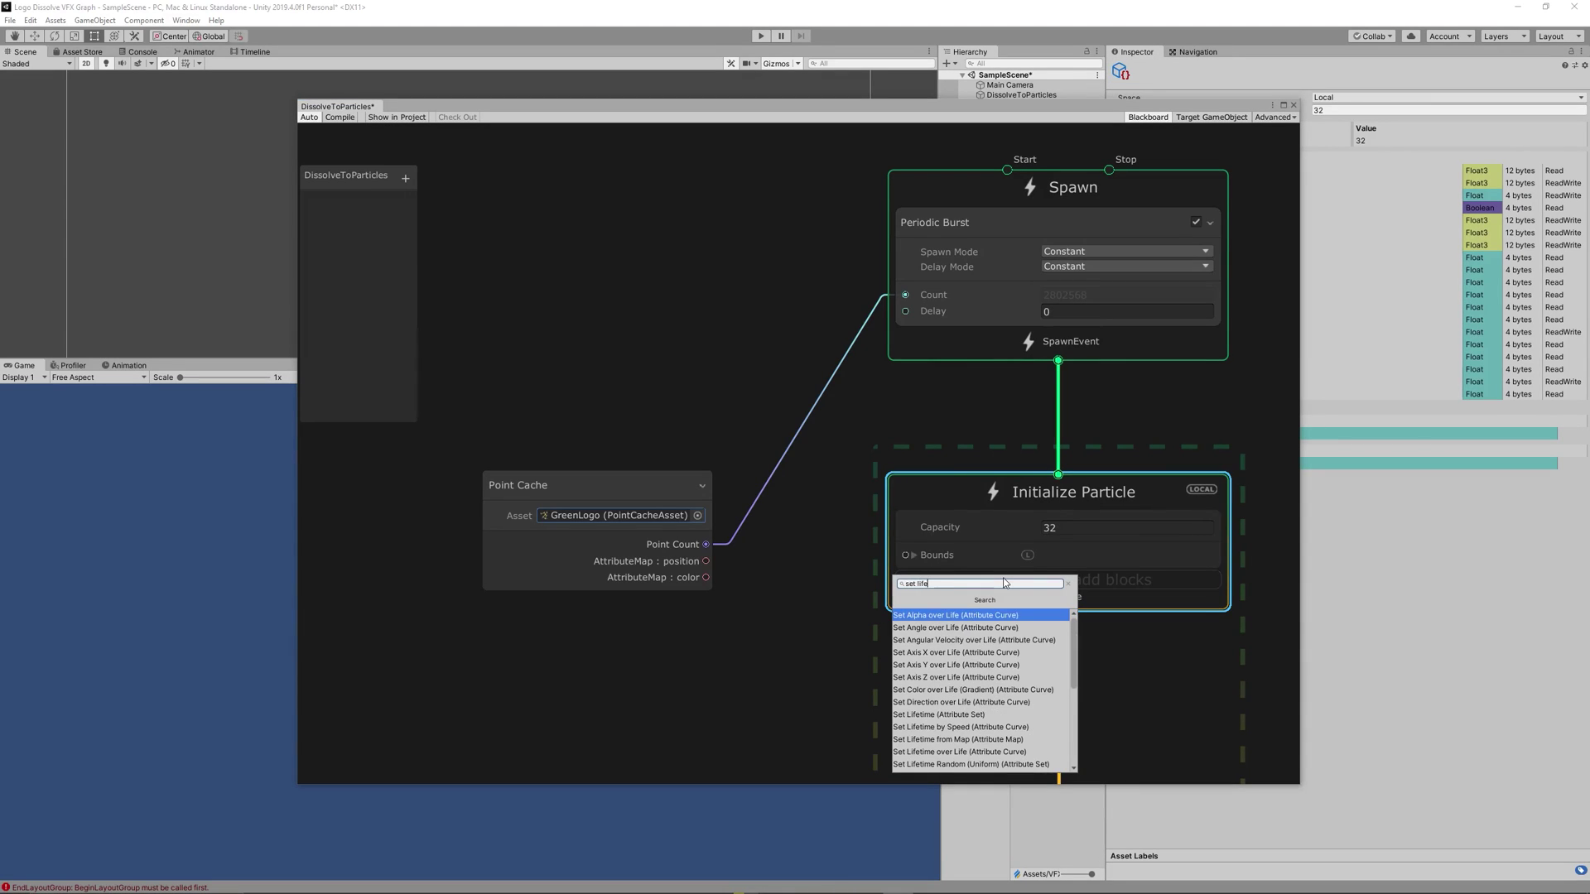
text( time)
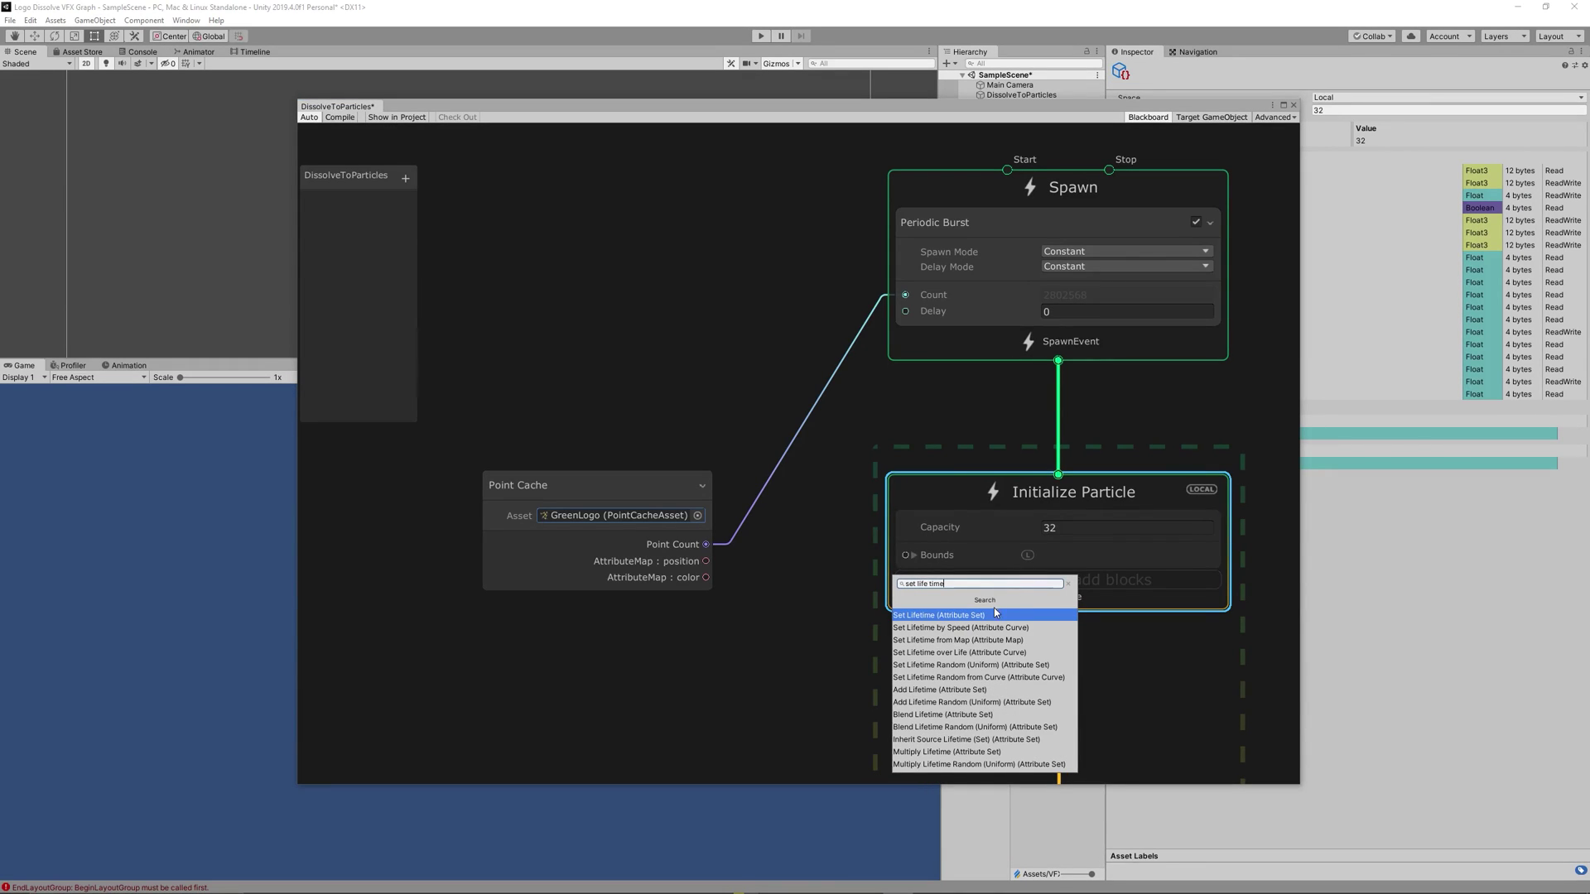
click(991, 616)
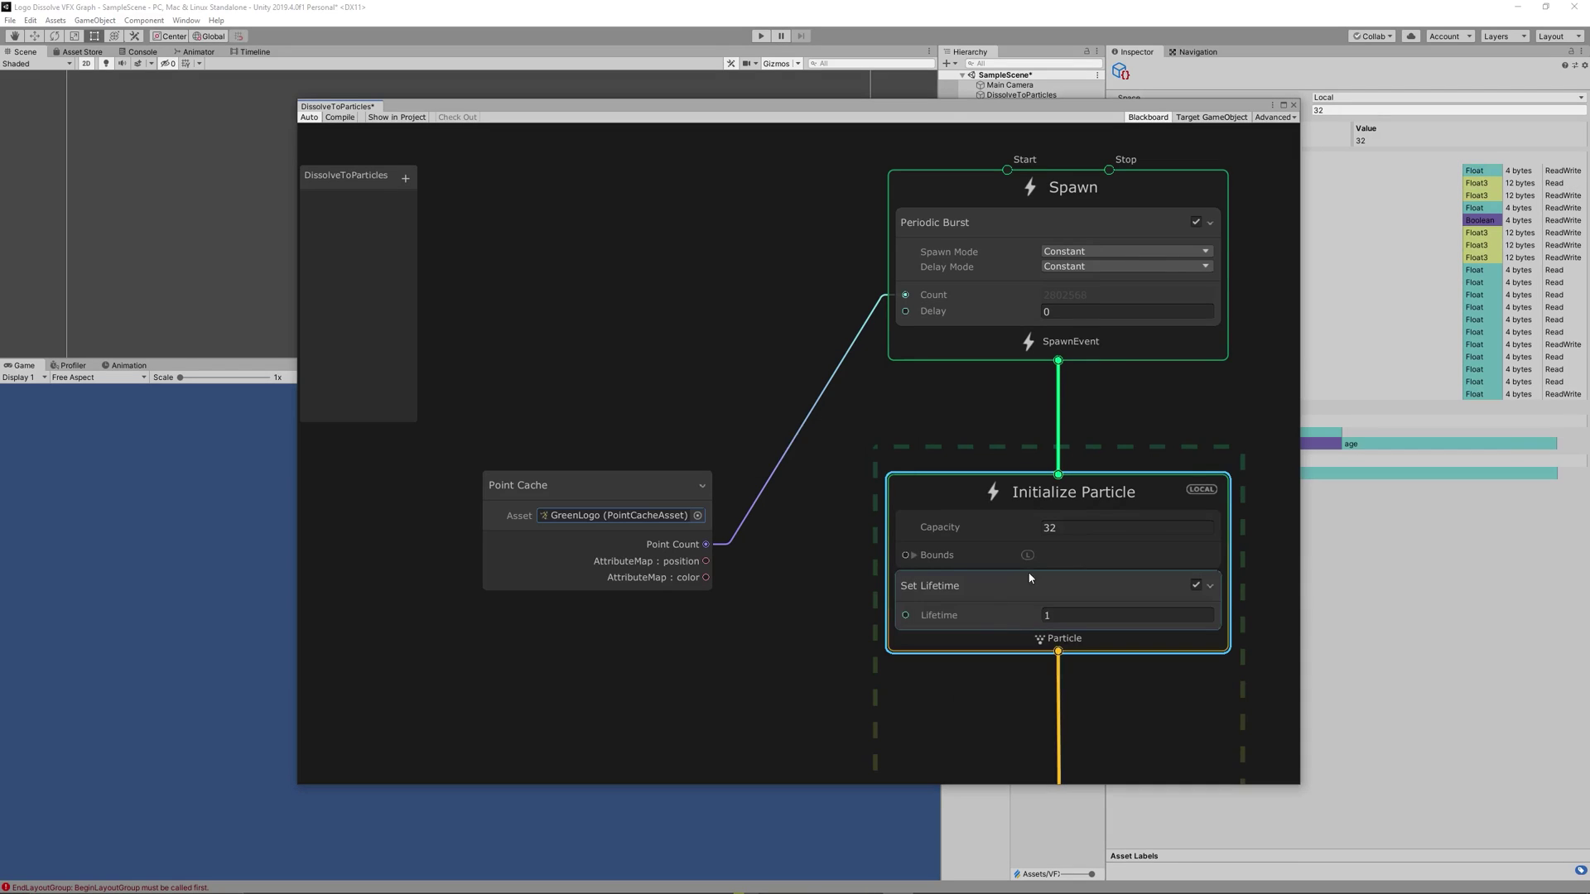
click(1079, 617)
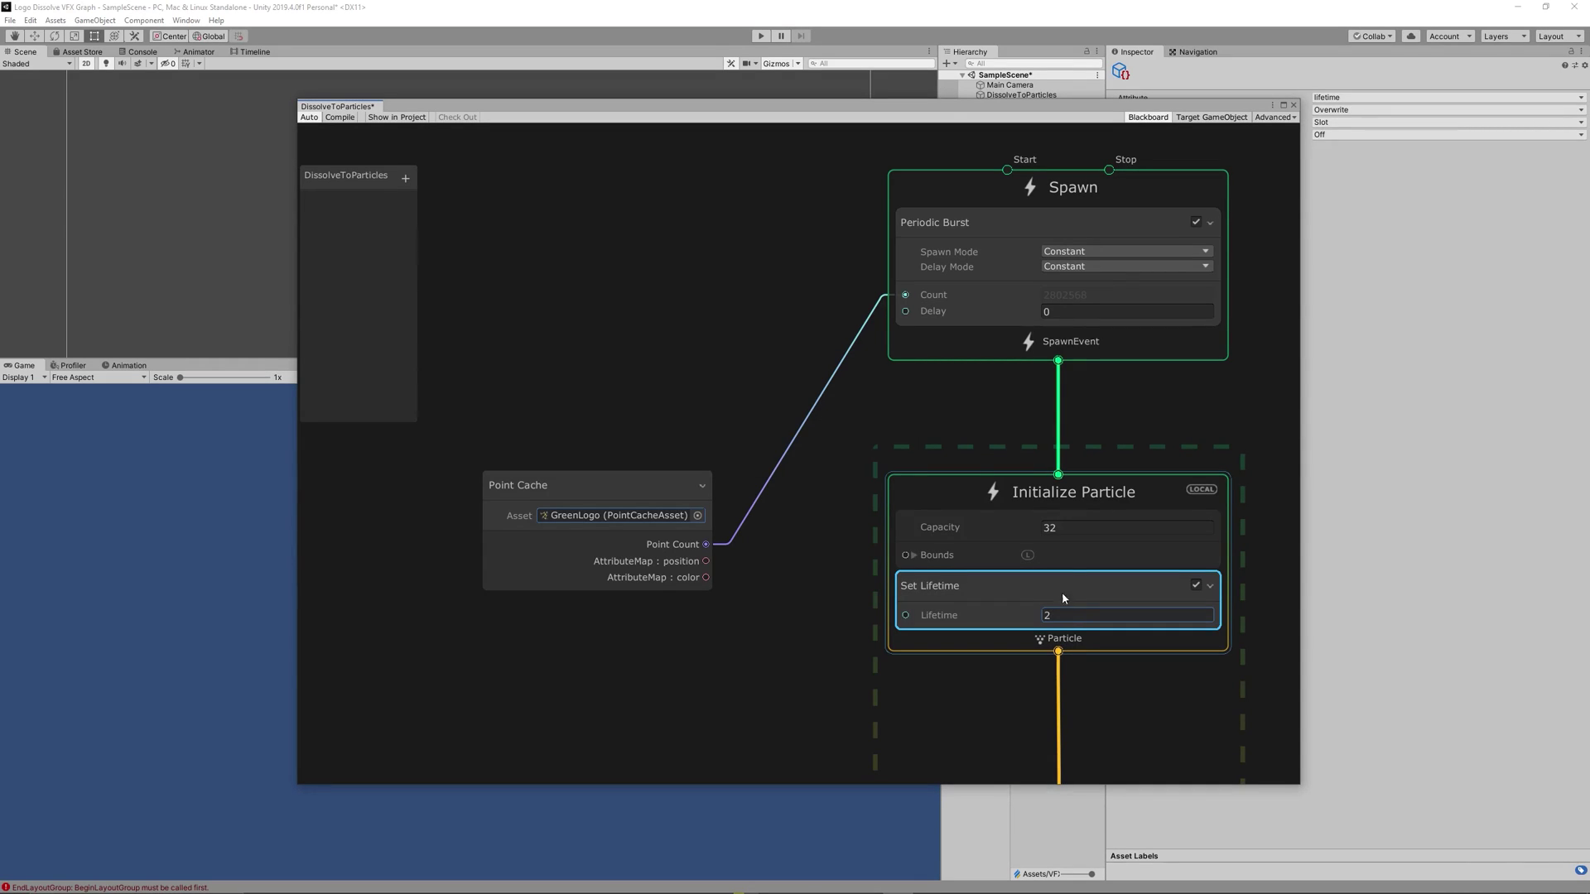
text(2)
scroll(1054, 496, down, 1)
scroll(1055, 495, up, 1)
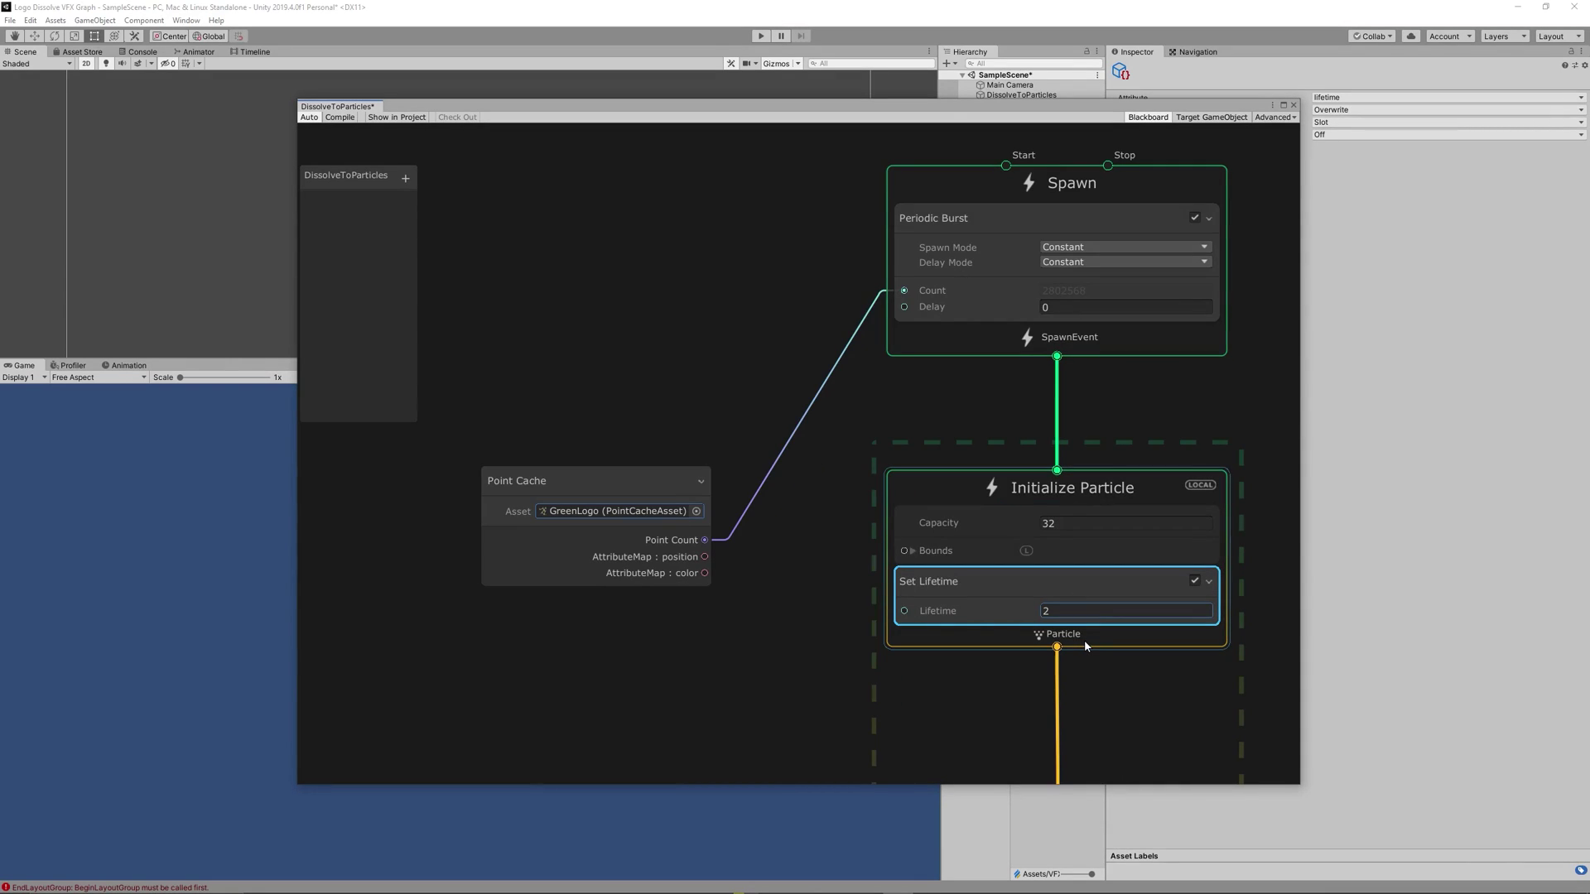
Search the Initialize Particle block list for 'set posi'
click(1083, 639)
key(space)
text(set posi)
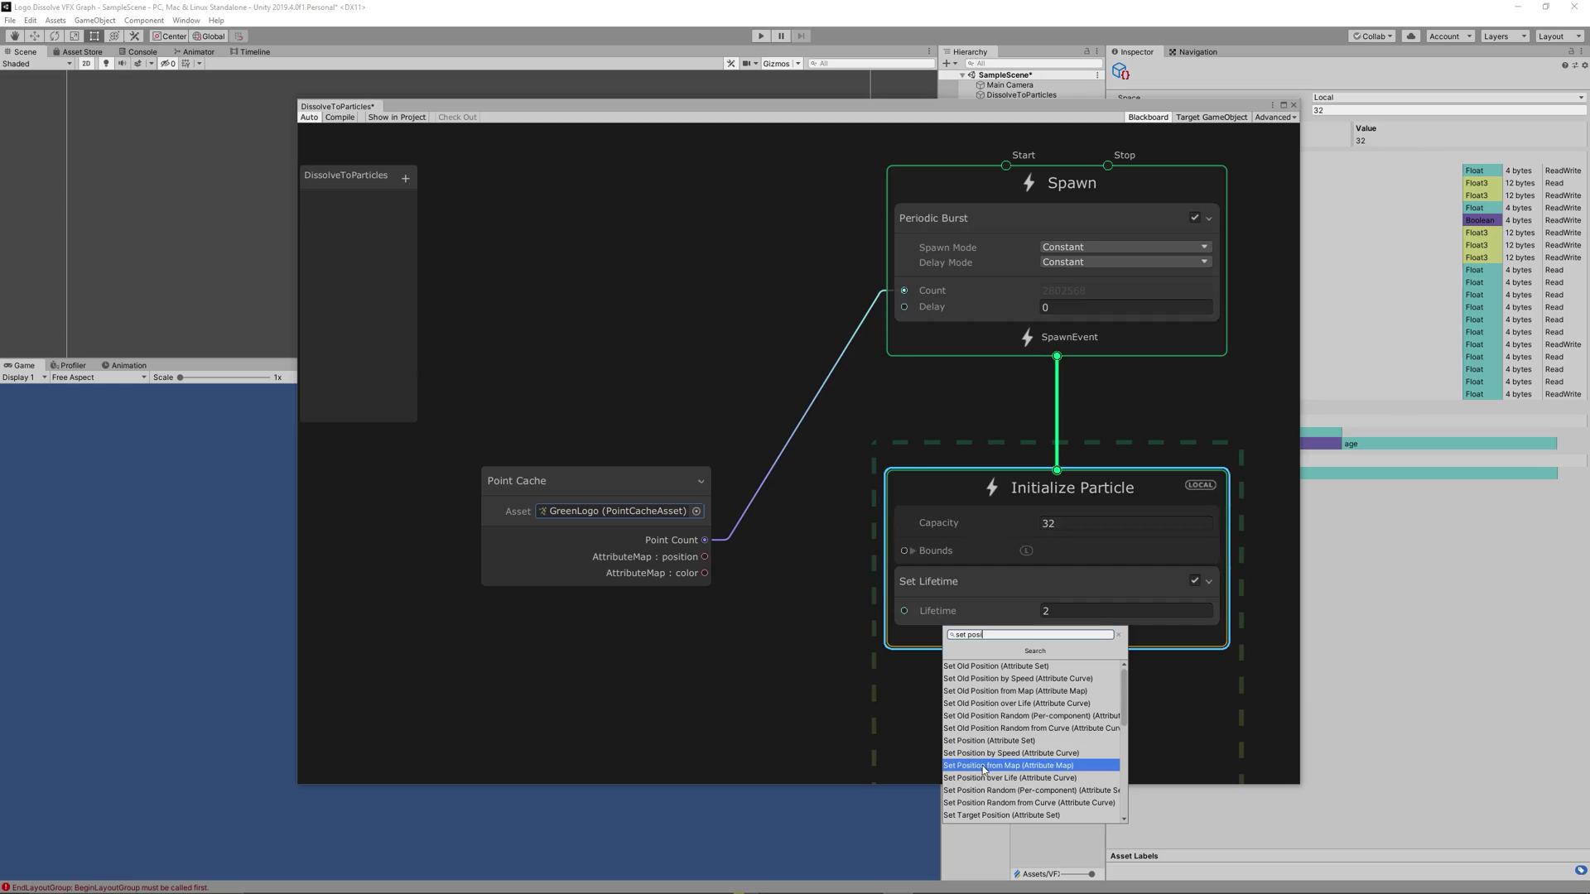
Add Set Position from Map, fed by the Point Cache position map
click(1006, 765)
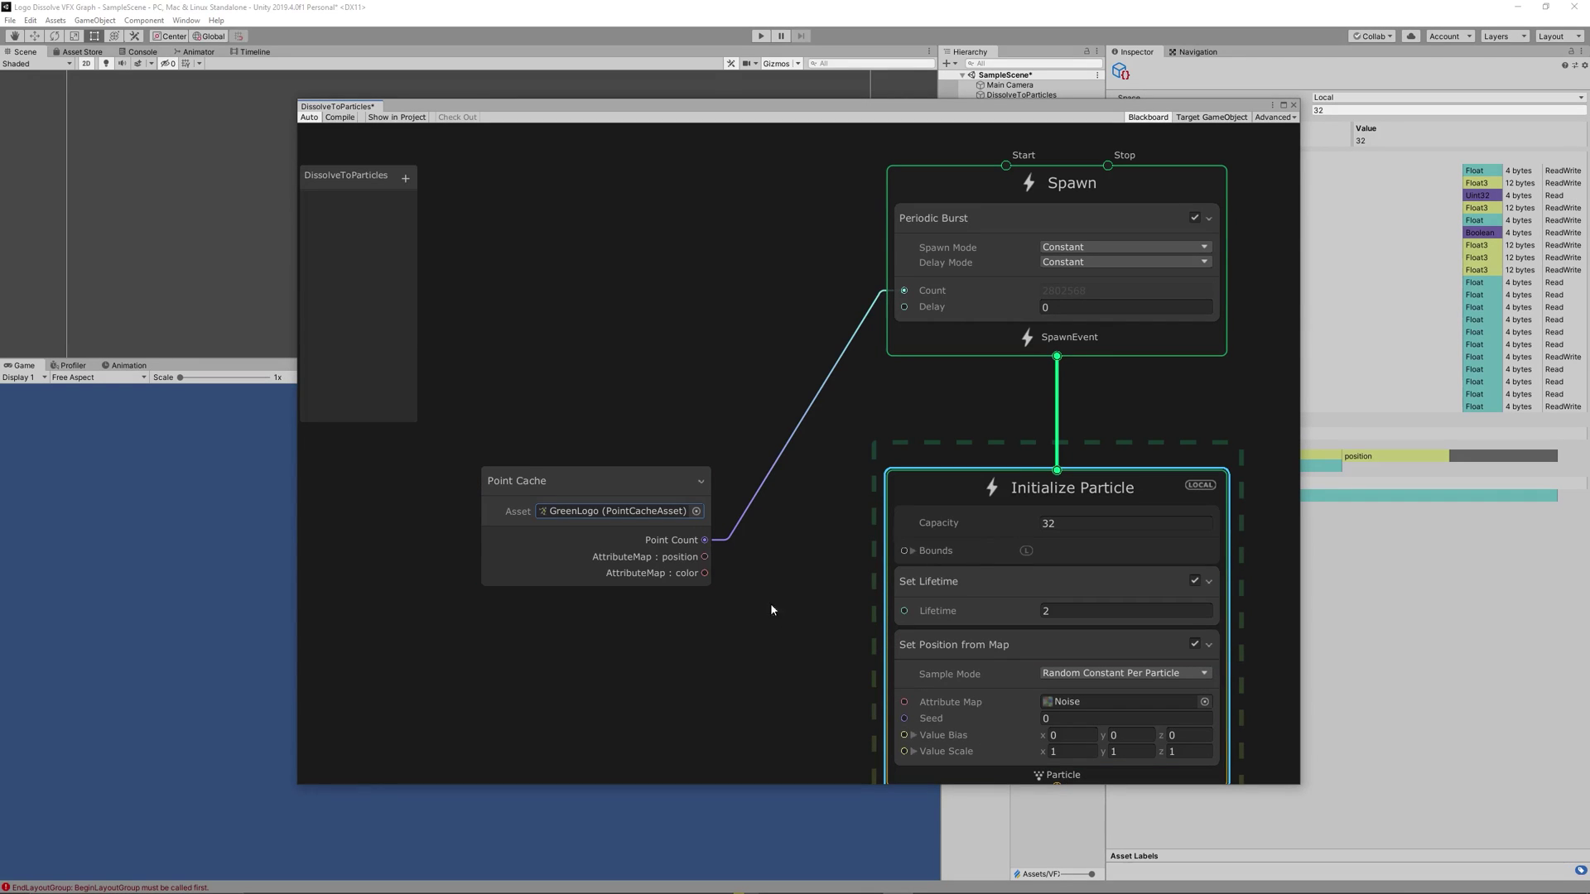
drag(704, 557, 842, 677)
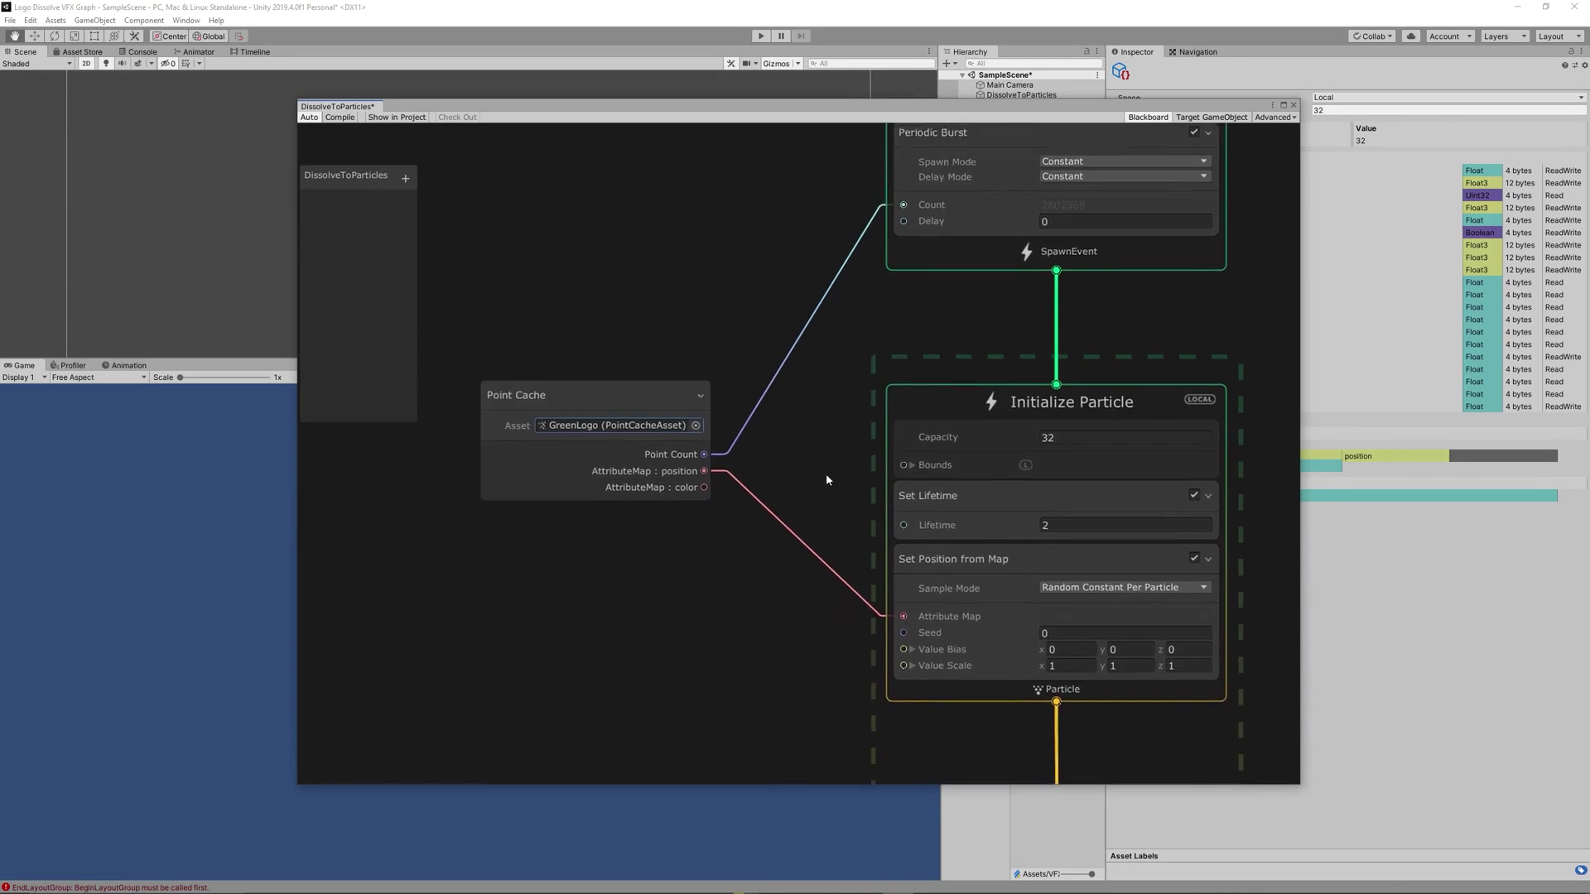
middle_drag(823, 459, 813, 316)
drag(608, 236, 624, 298)
Add Set Color from Map, fed by the Point Cache color map
click(968, 530)
key(space)
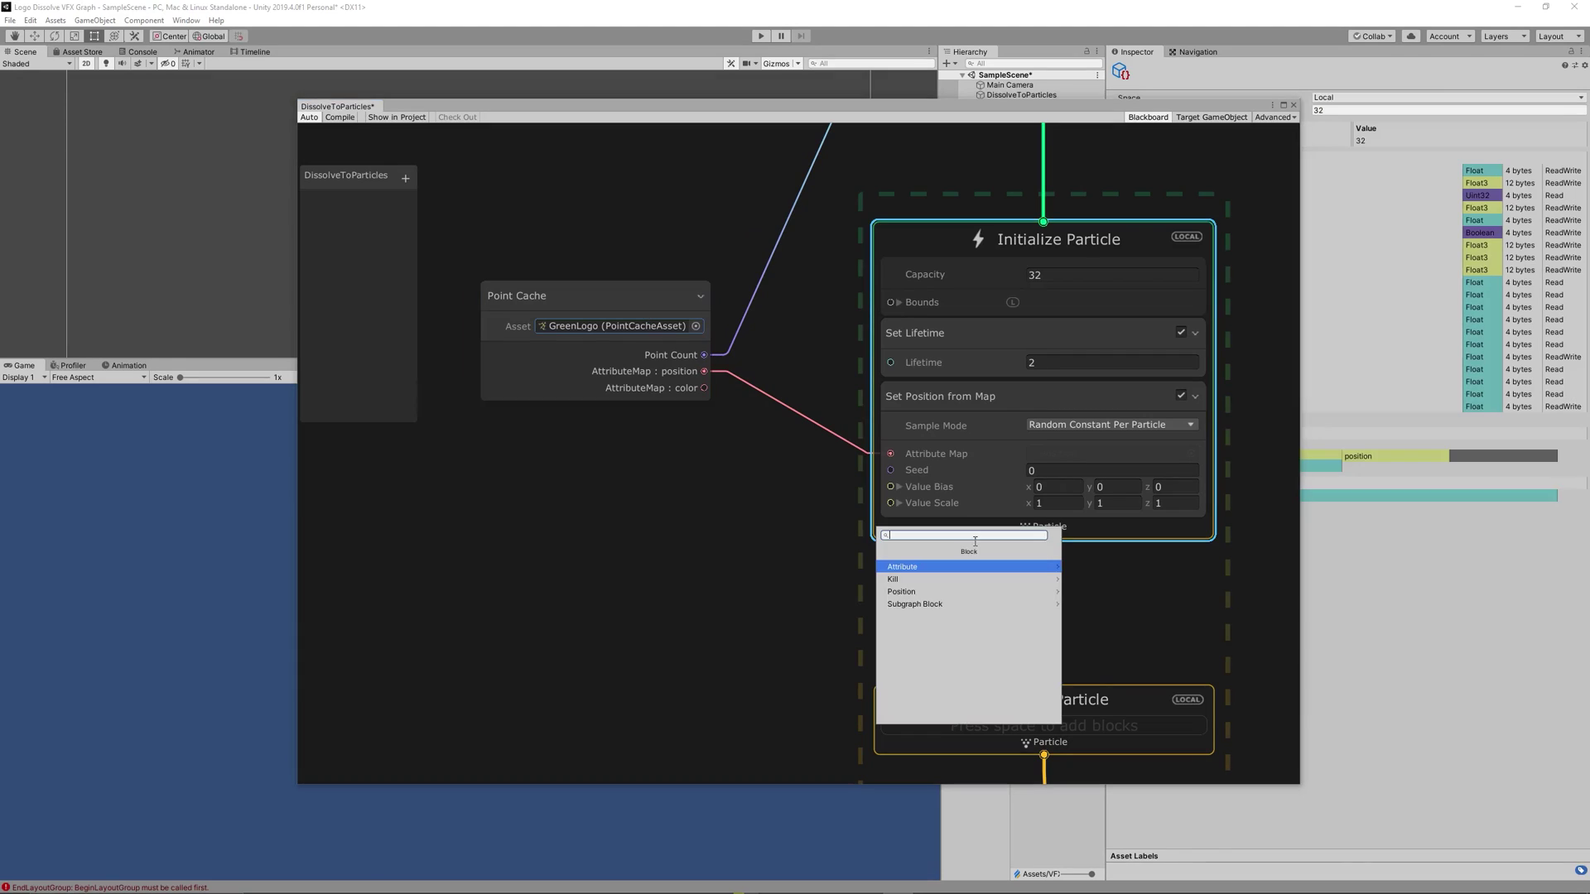
text(set col)
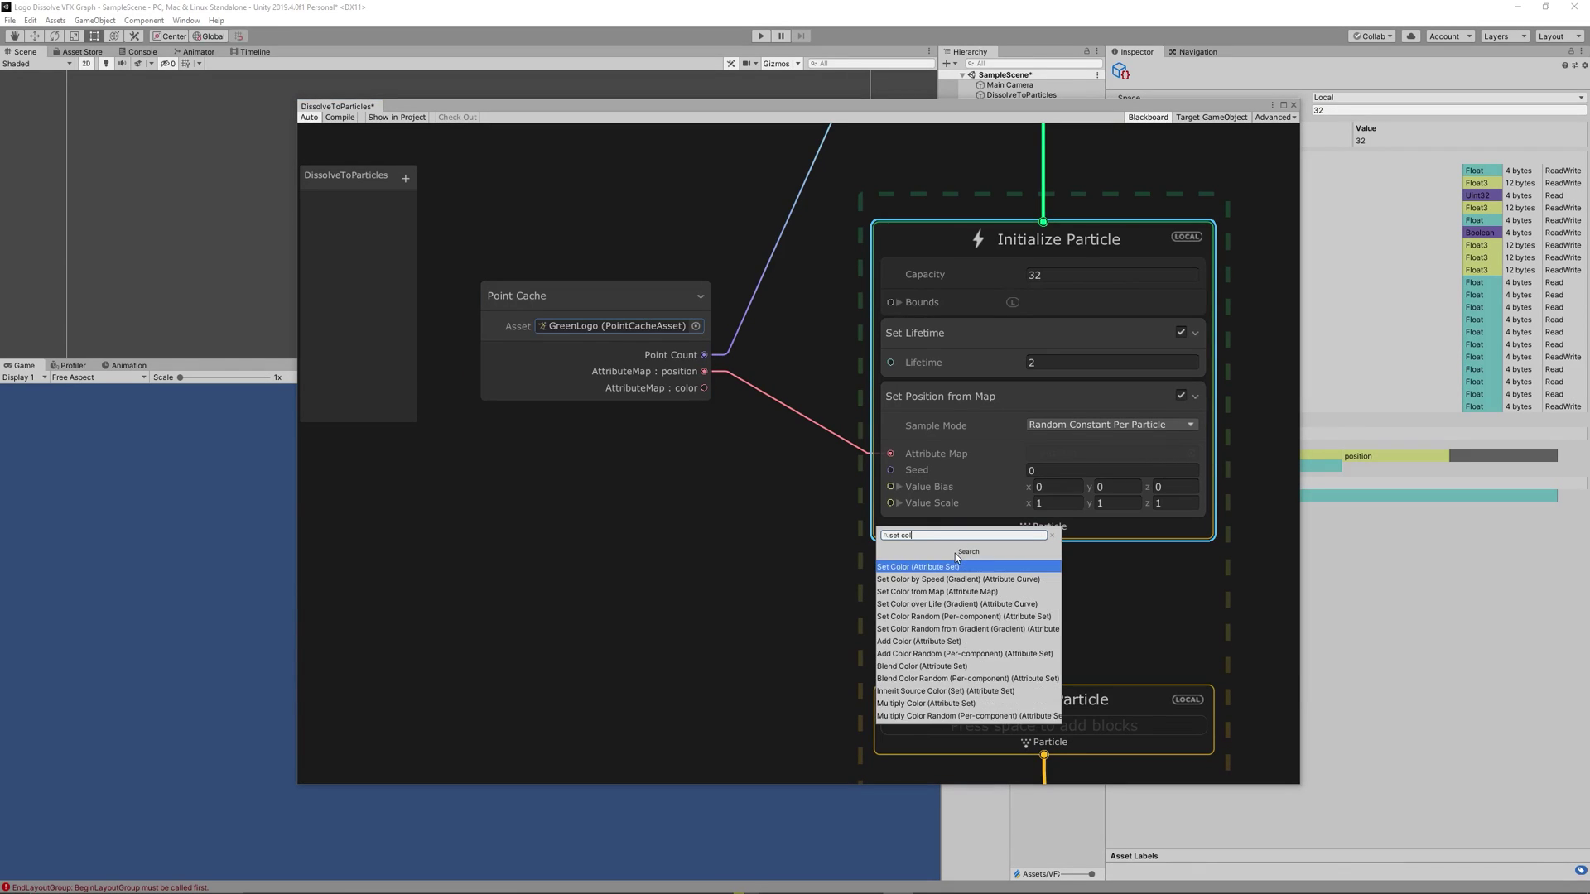
key(Down)
key(Down)
key(Return)
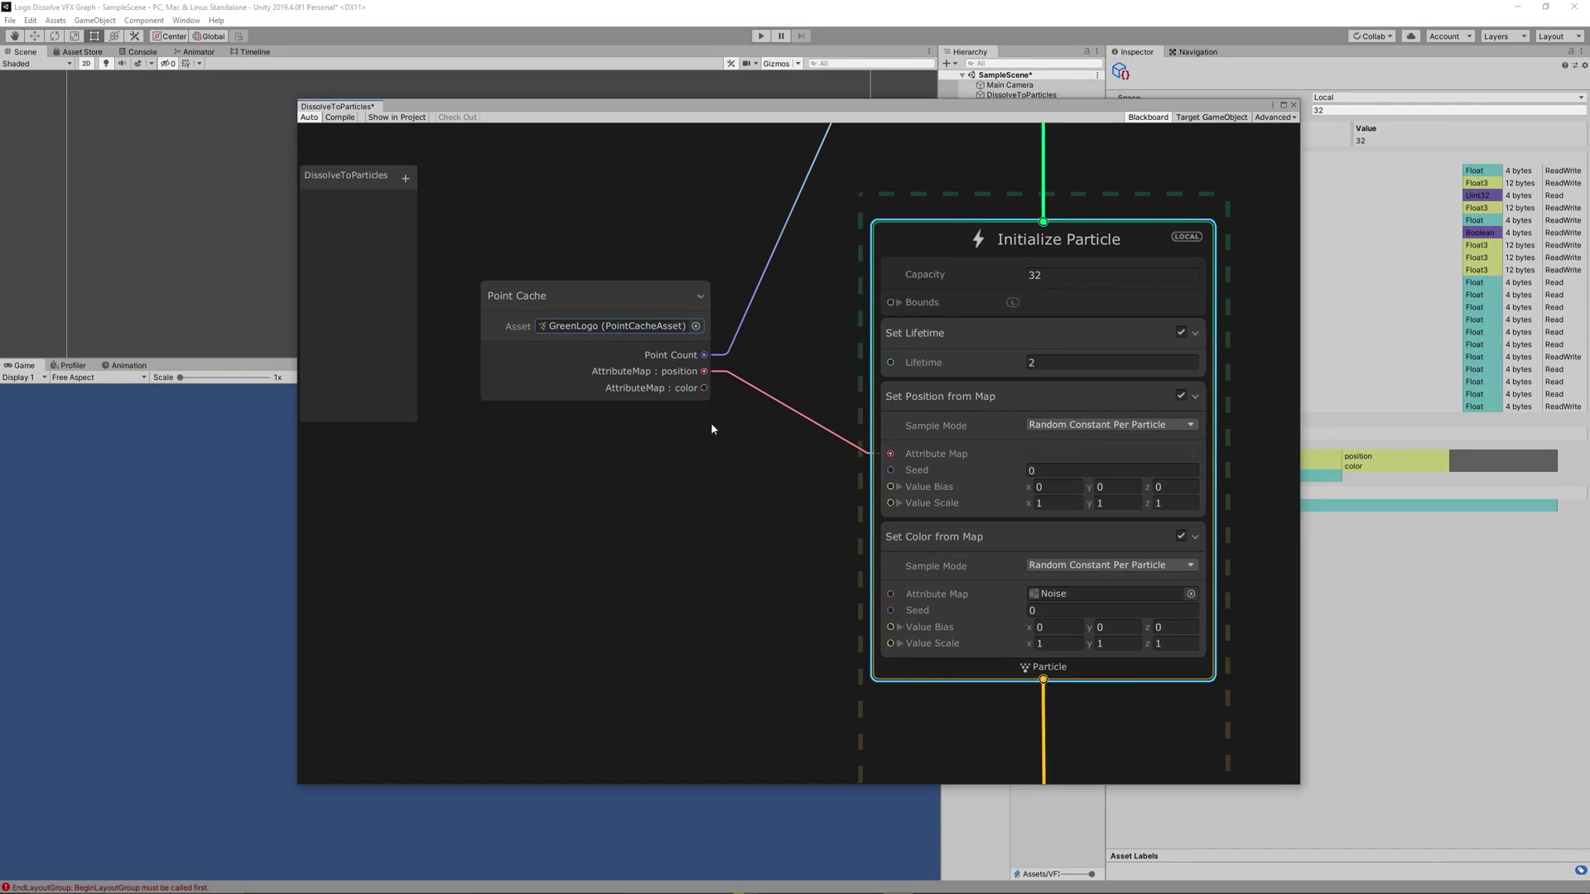
drag(704, 387, 891, 595)
Set both the position and color Sample Modes to Sequential
click(1090, 425)
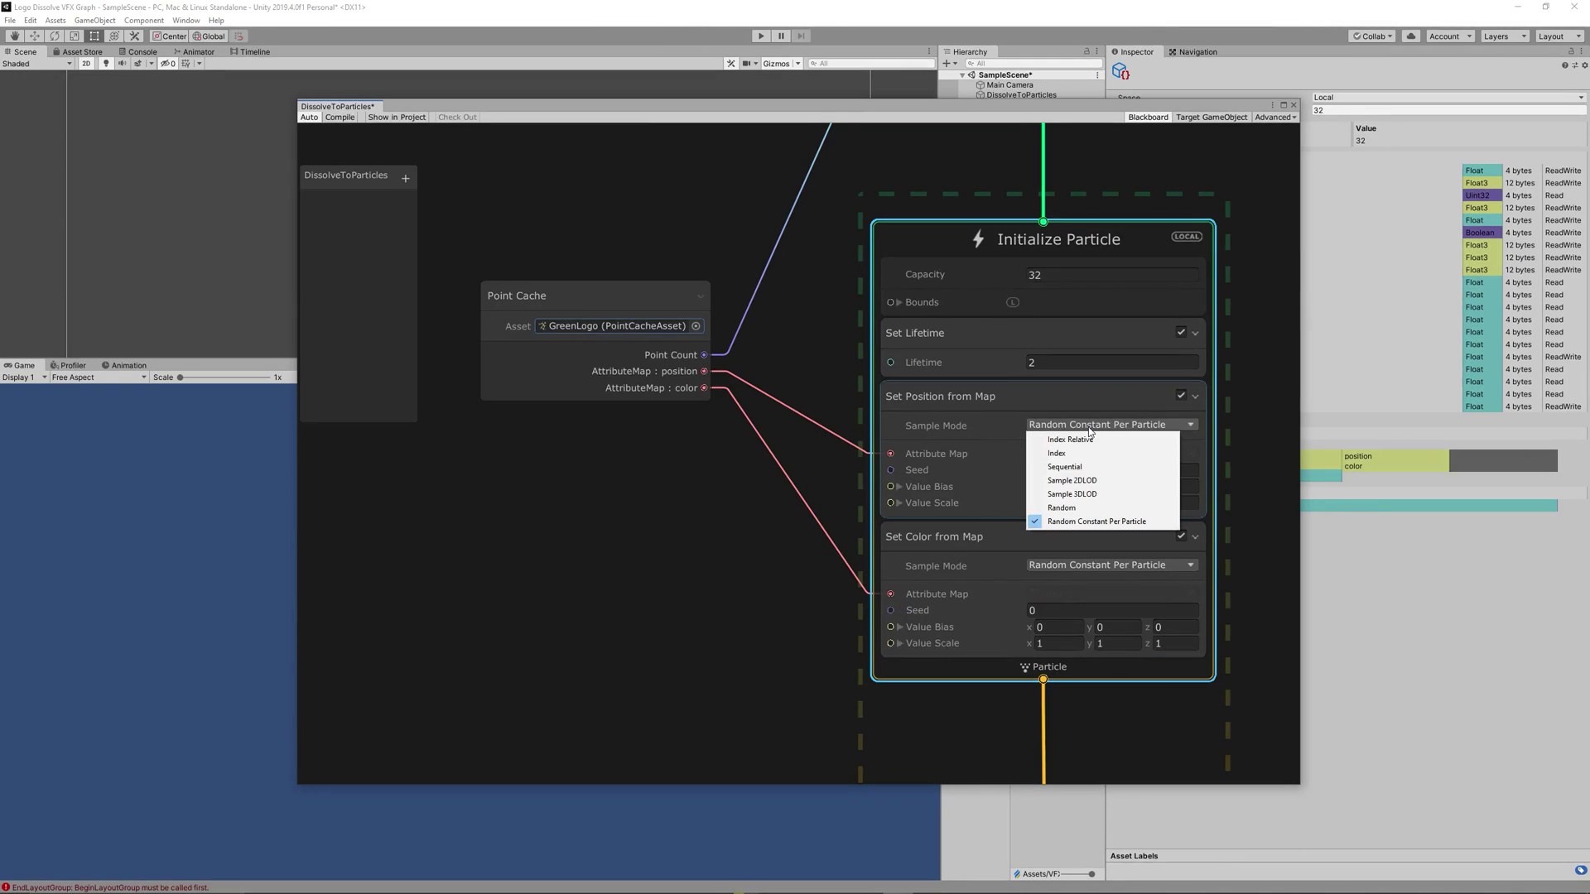
click(1067, 467)
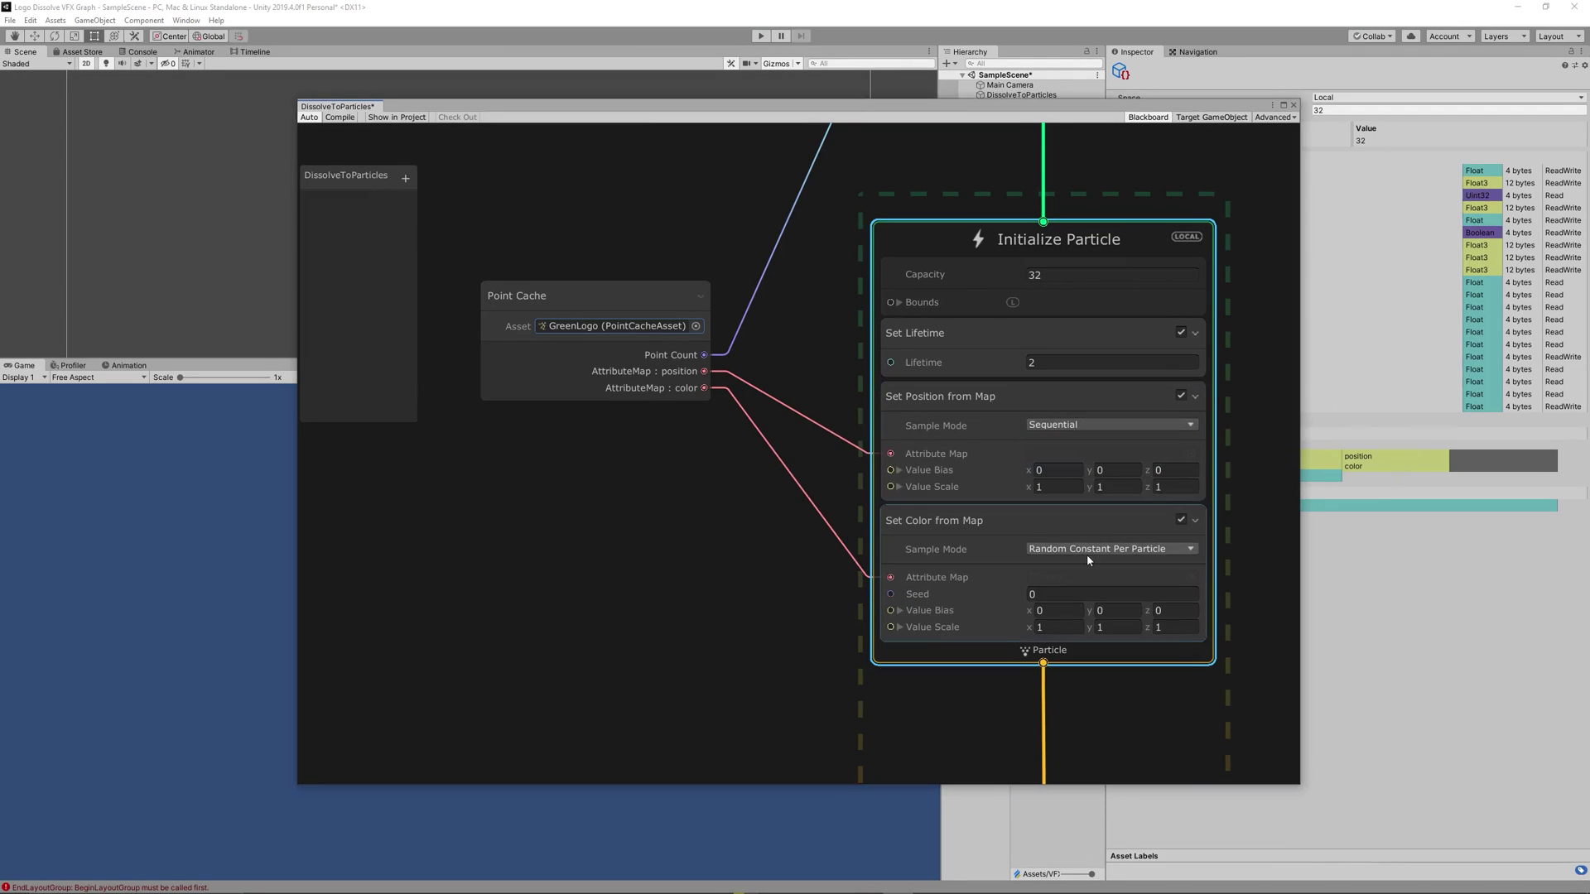
click(1086, 550)
click(1079, 593)
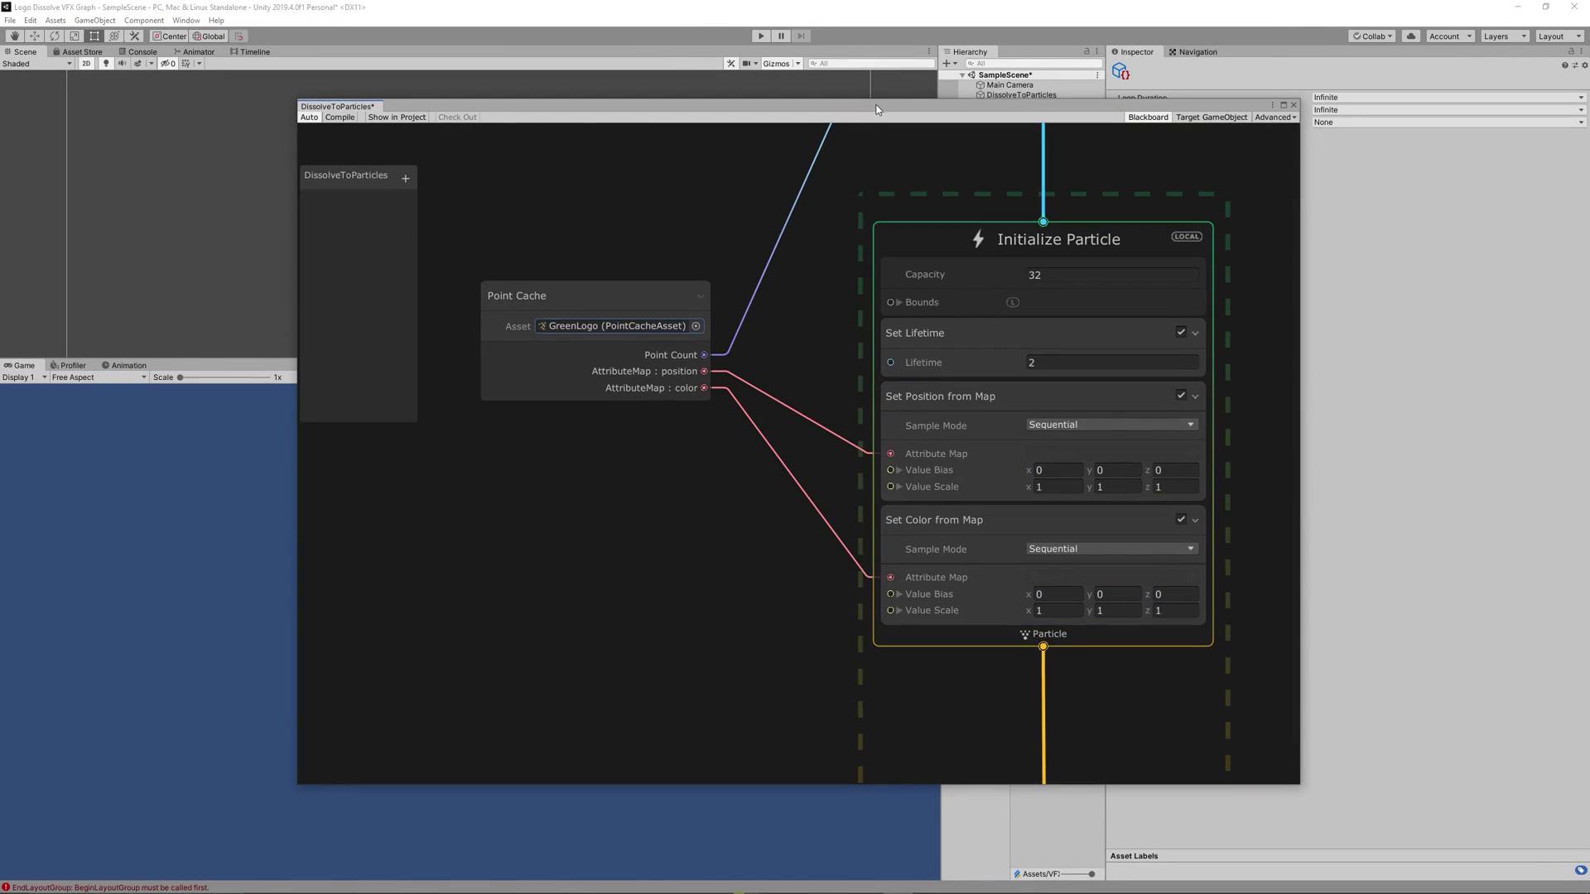
Set the particle Capacity to 1000000
drag(872, 108, 1184, 129)
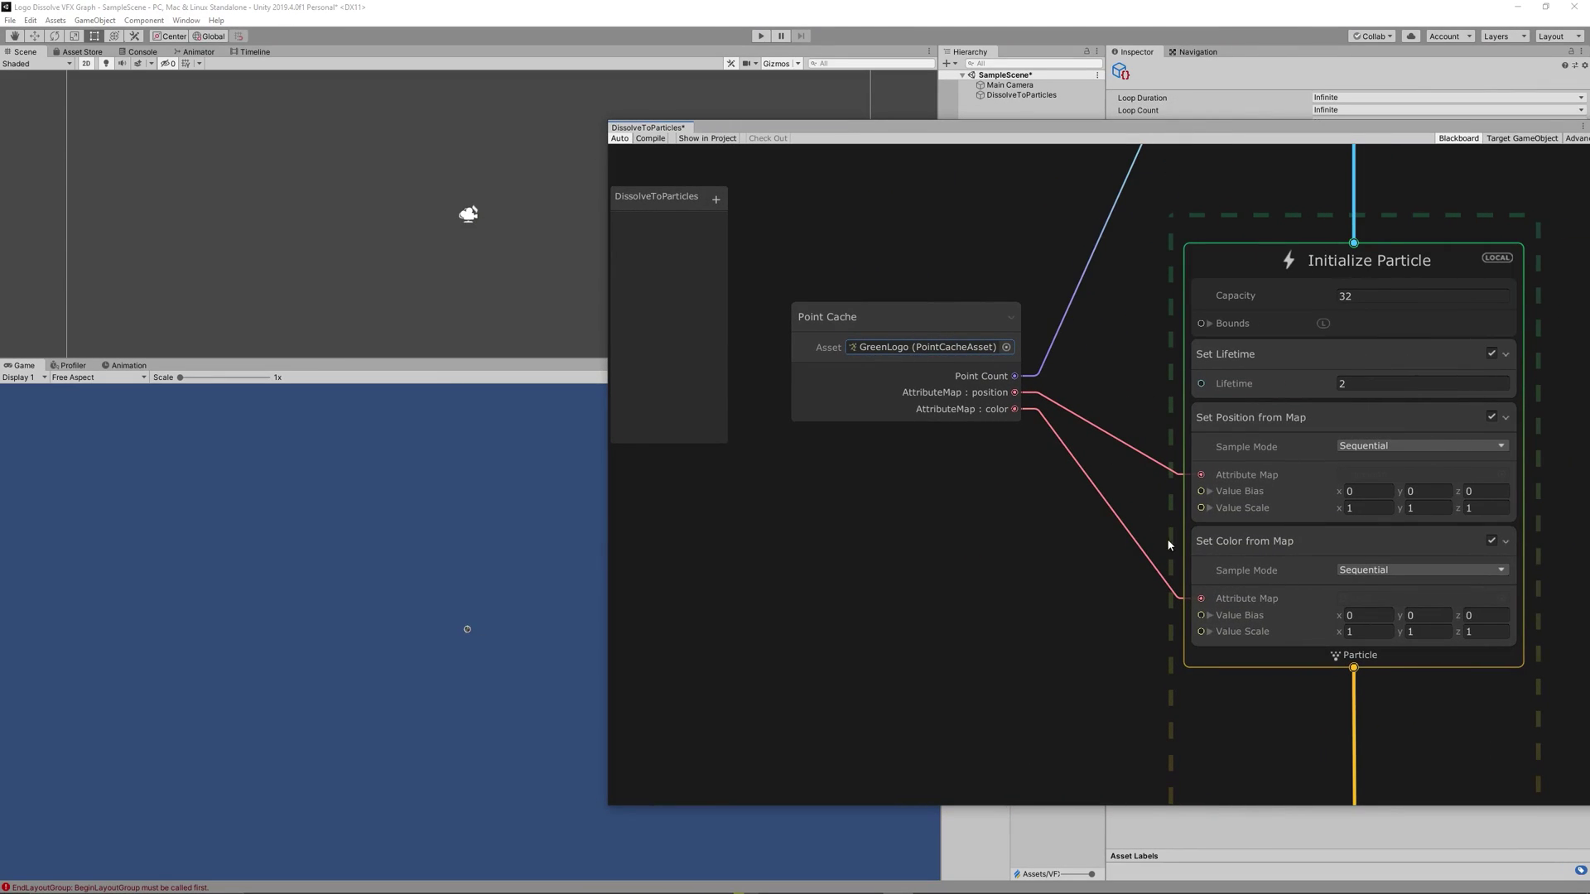
middle_drag(1105, 379, 1040, 486)
click(1302, 451)
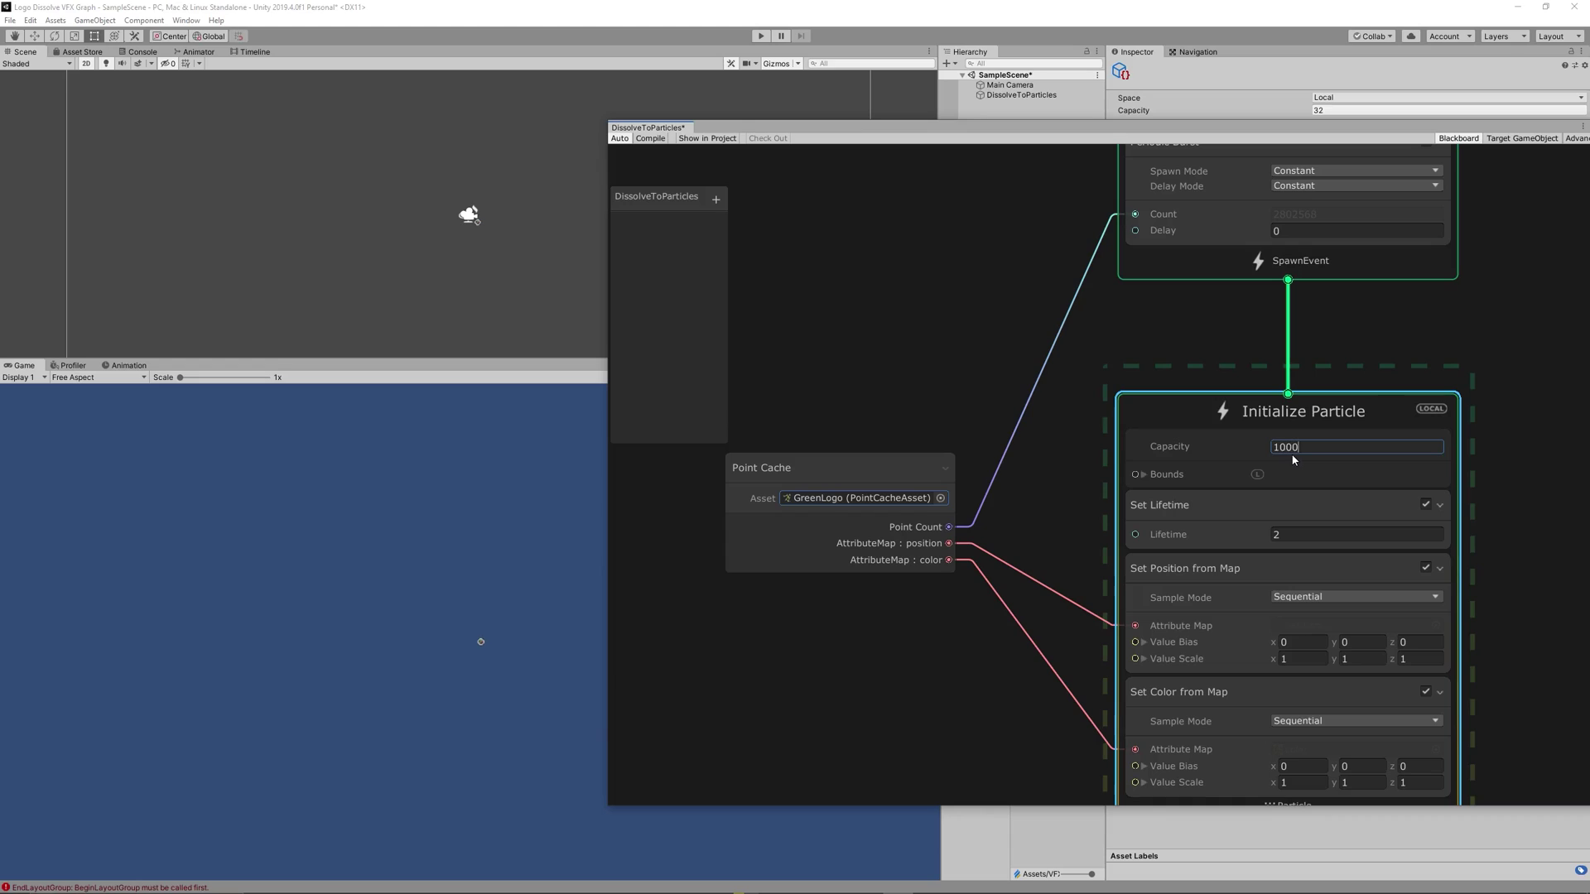
key(Return)
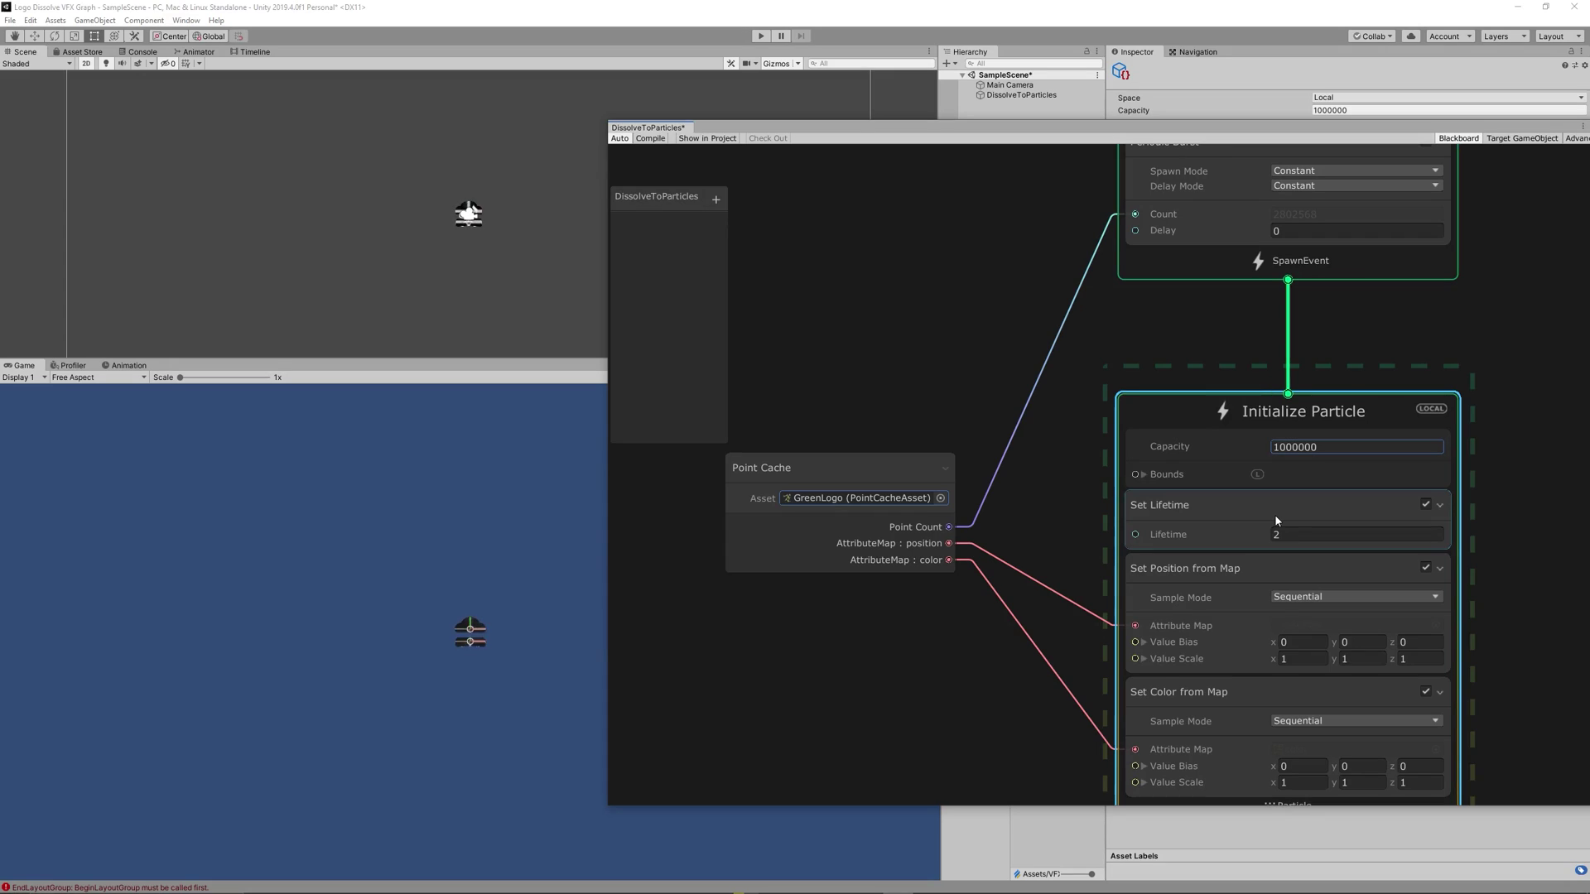
Set Set Position from Map's Value Scale to 10, 10, 10
middle_drag(1501, 528, 1499, 357)
click(1298, 611)
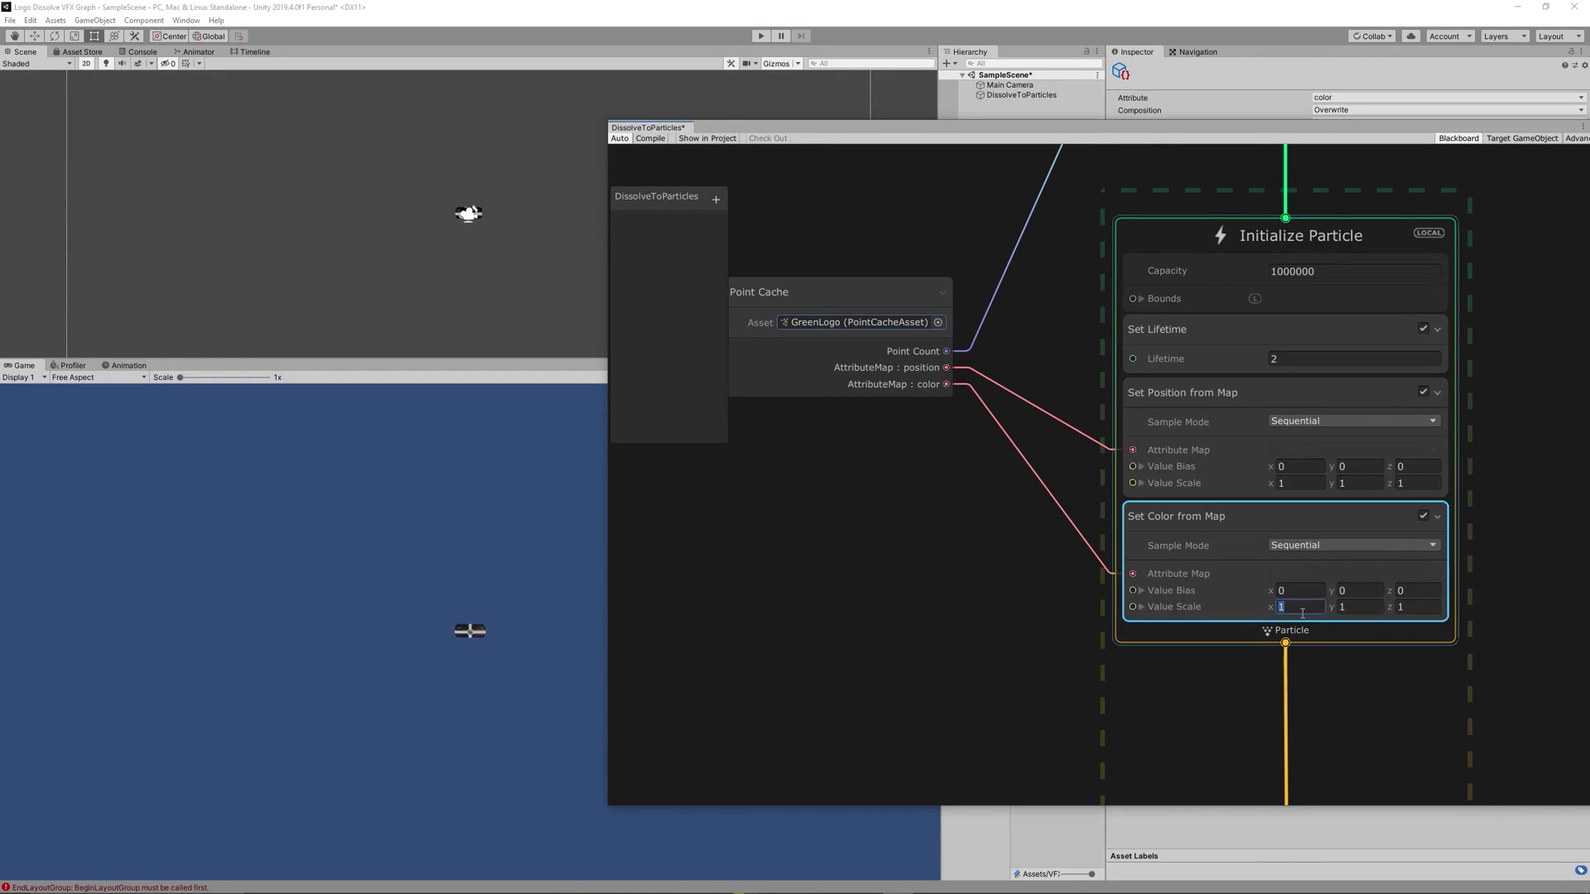
click(1297, 485)
key(Tab)
text(10)
key(Tab)
text(10)
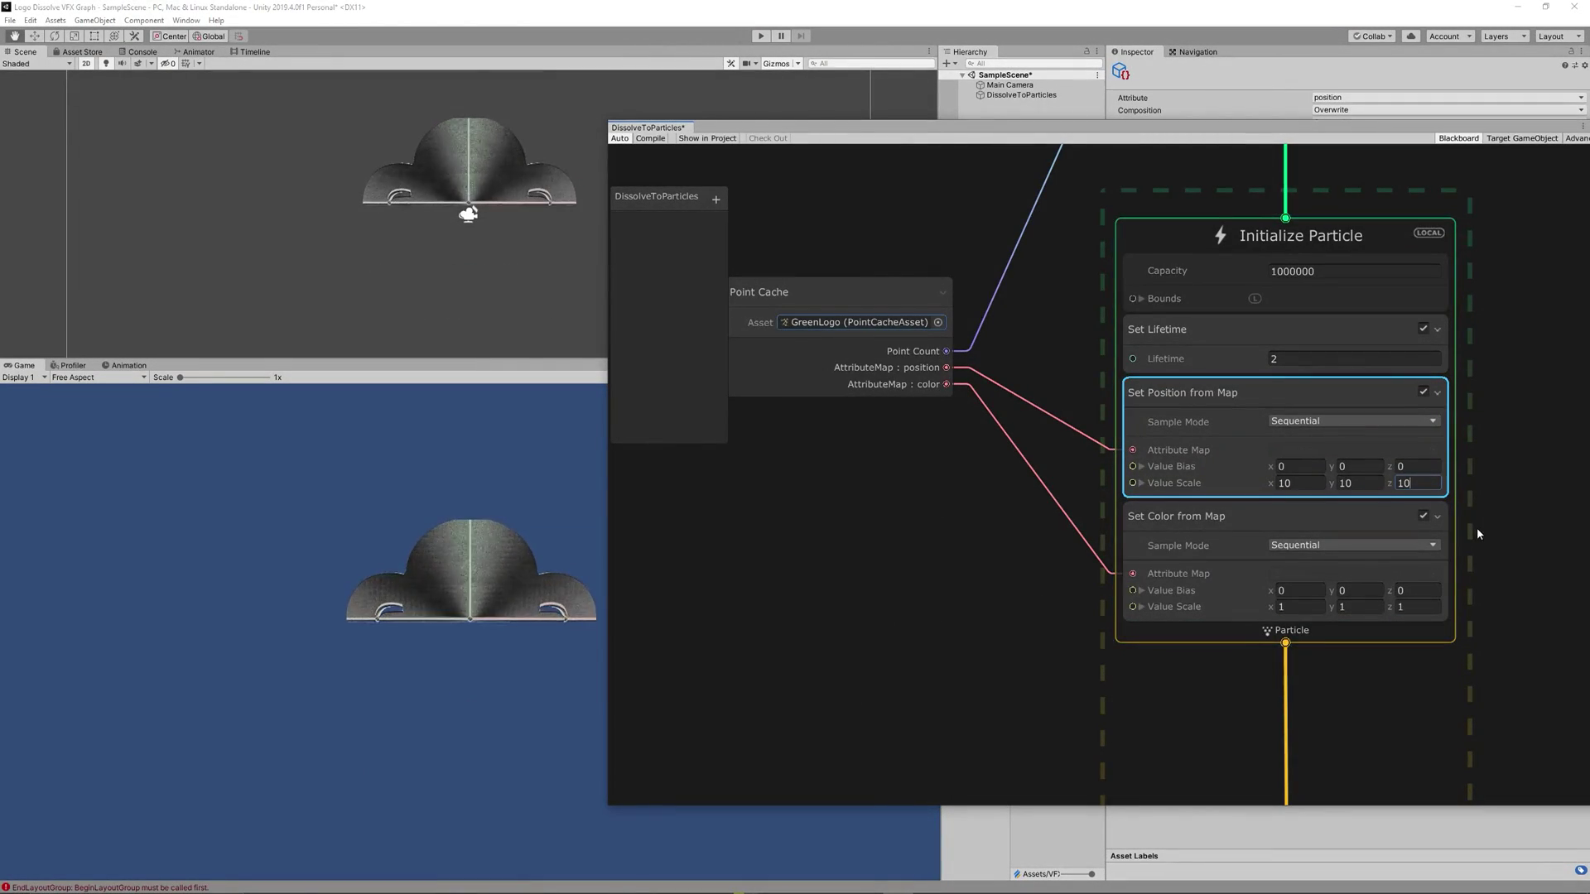
Set Output Particle Quad's Main Texture to Default-ParticleSystem
scroll(1478, 518, down, 5)
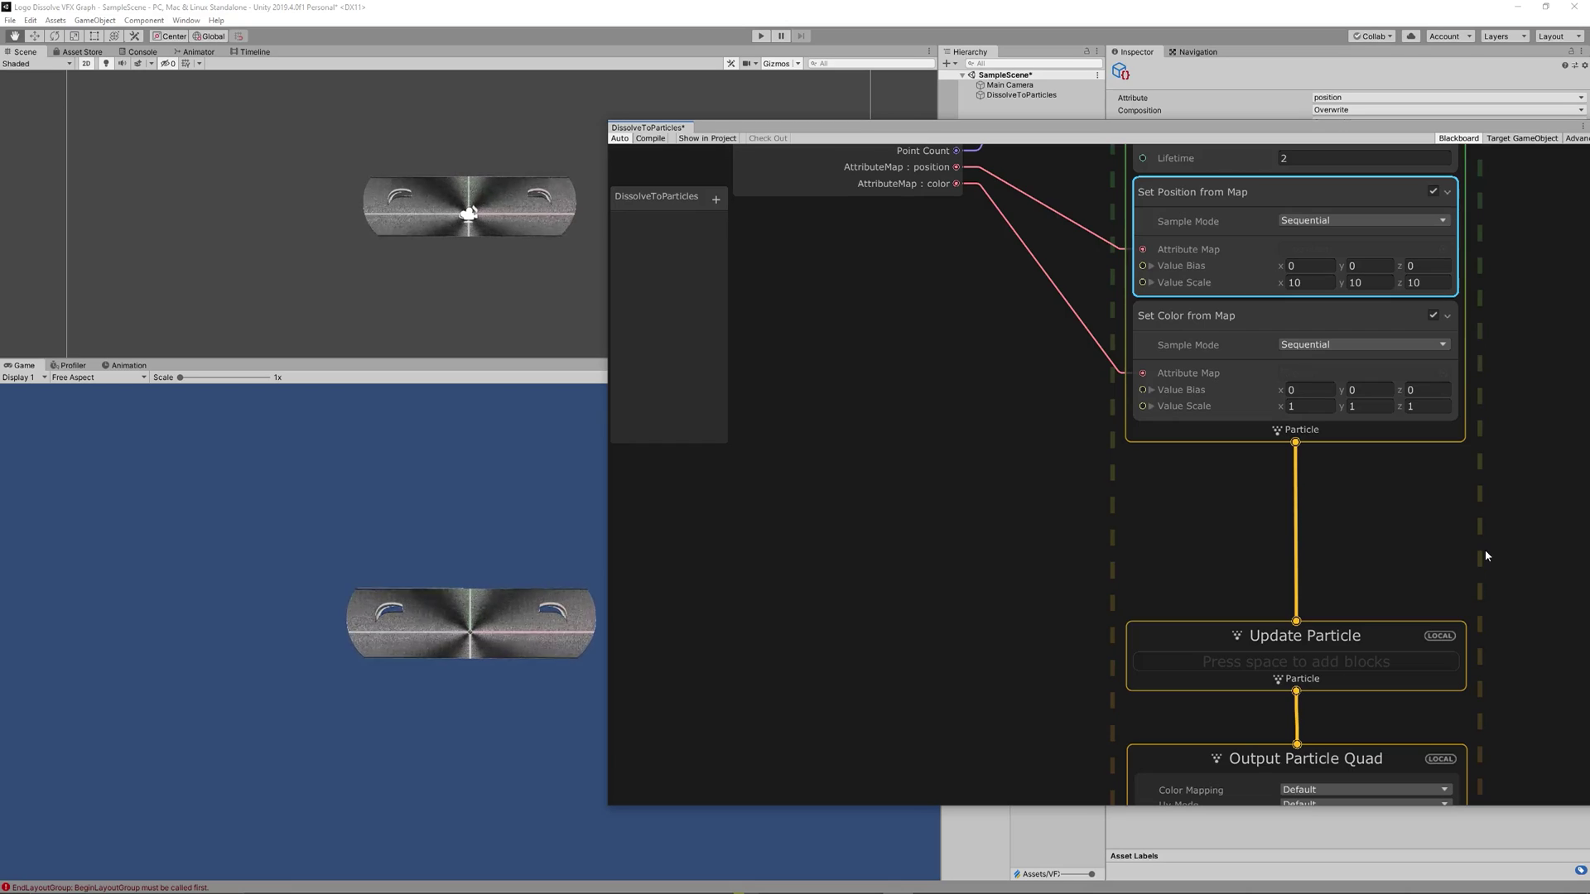
scroll(1503, 563, down, 2)
middle_drag(1511, 526, 1507, 489)
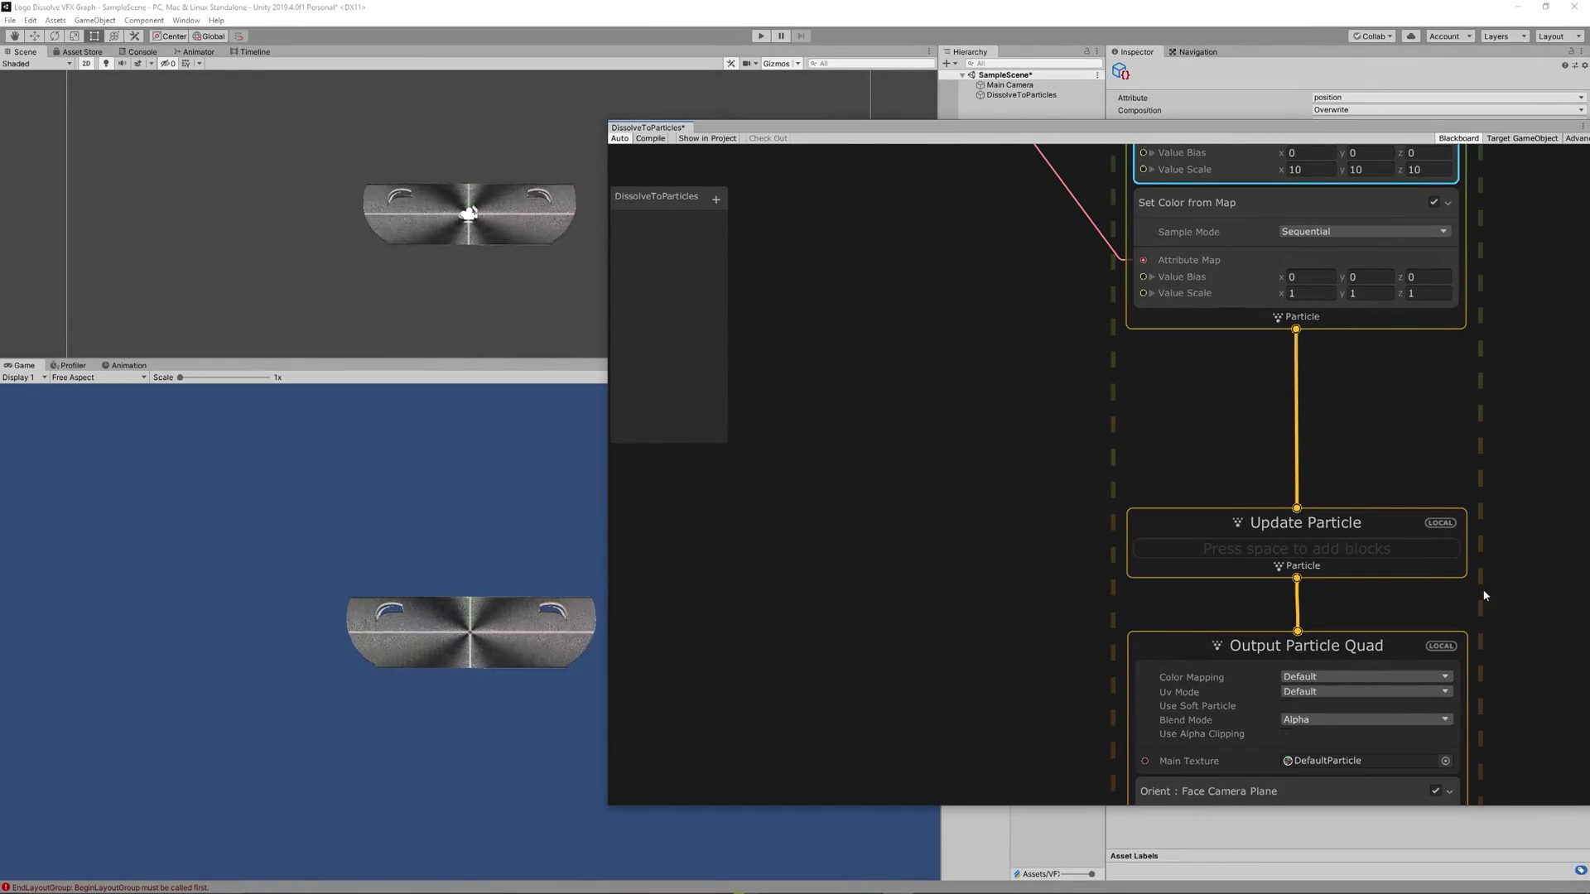
middle_drag(1487, 599, 1488, 465)
click(1434, 598)
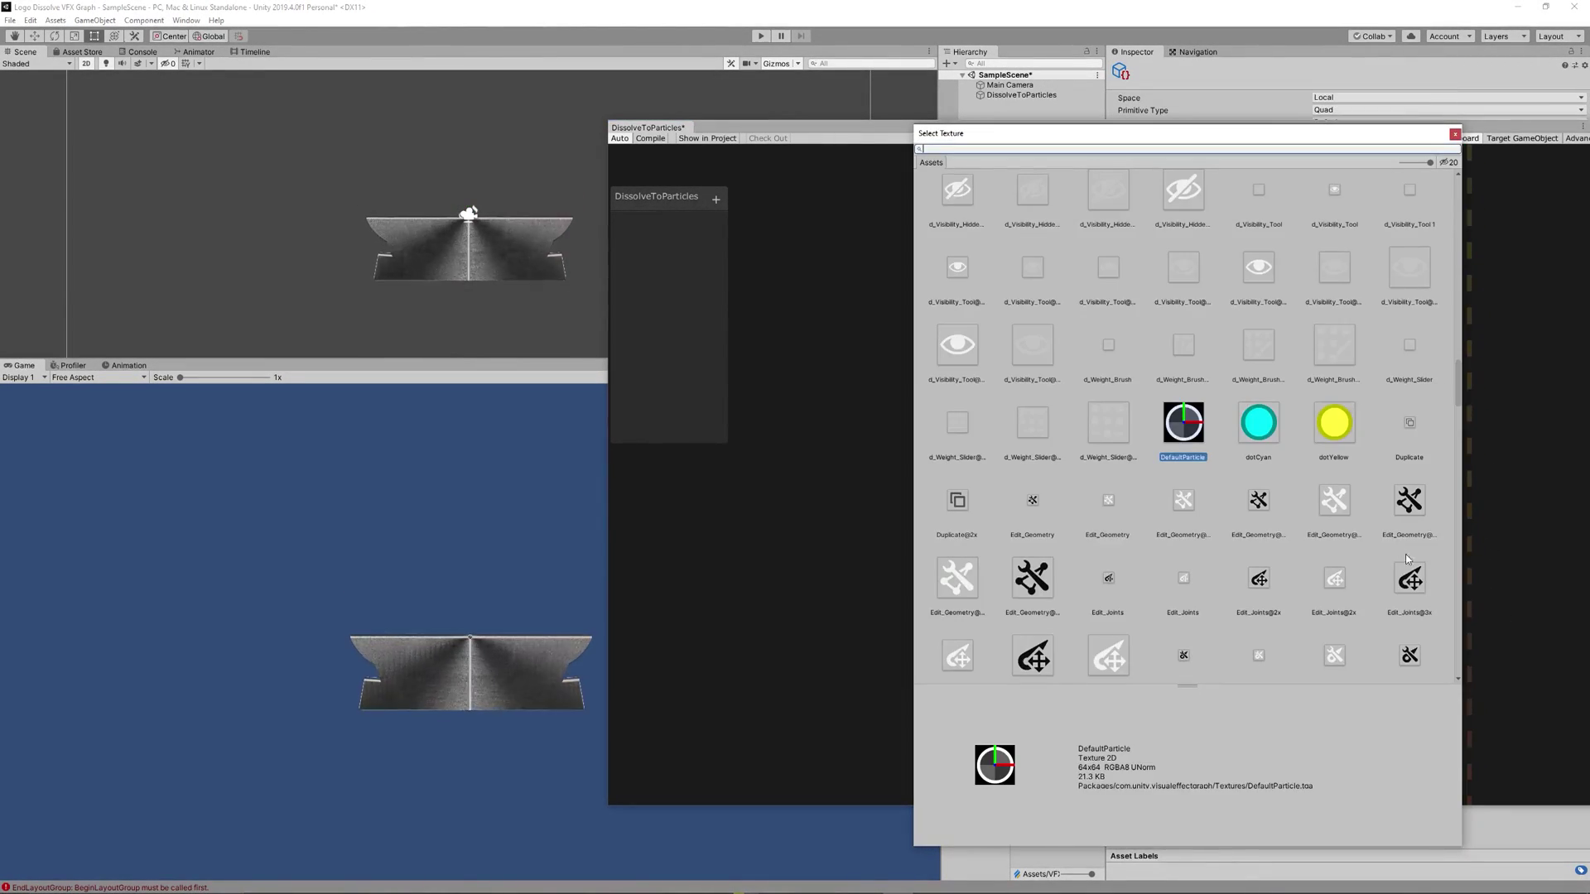
click(1177, 175)
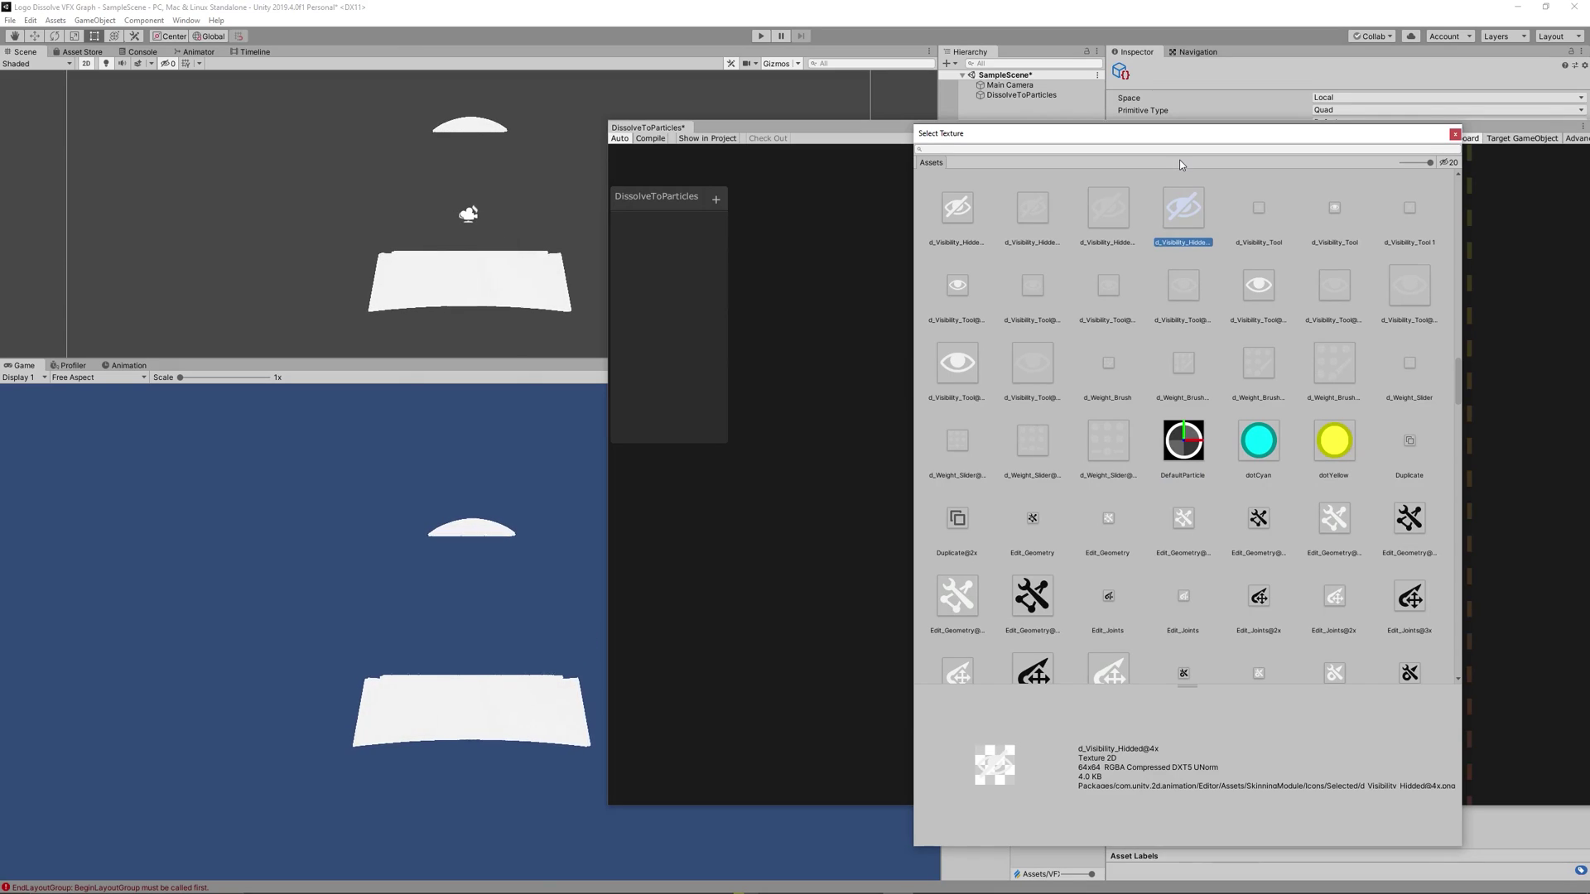
text(default)
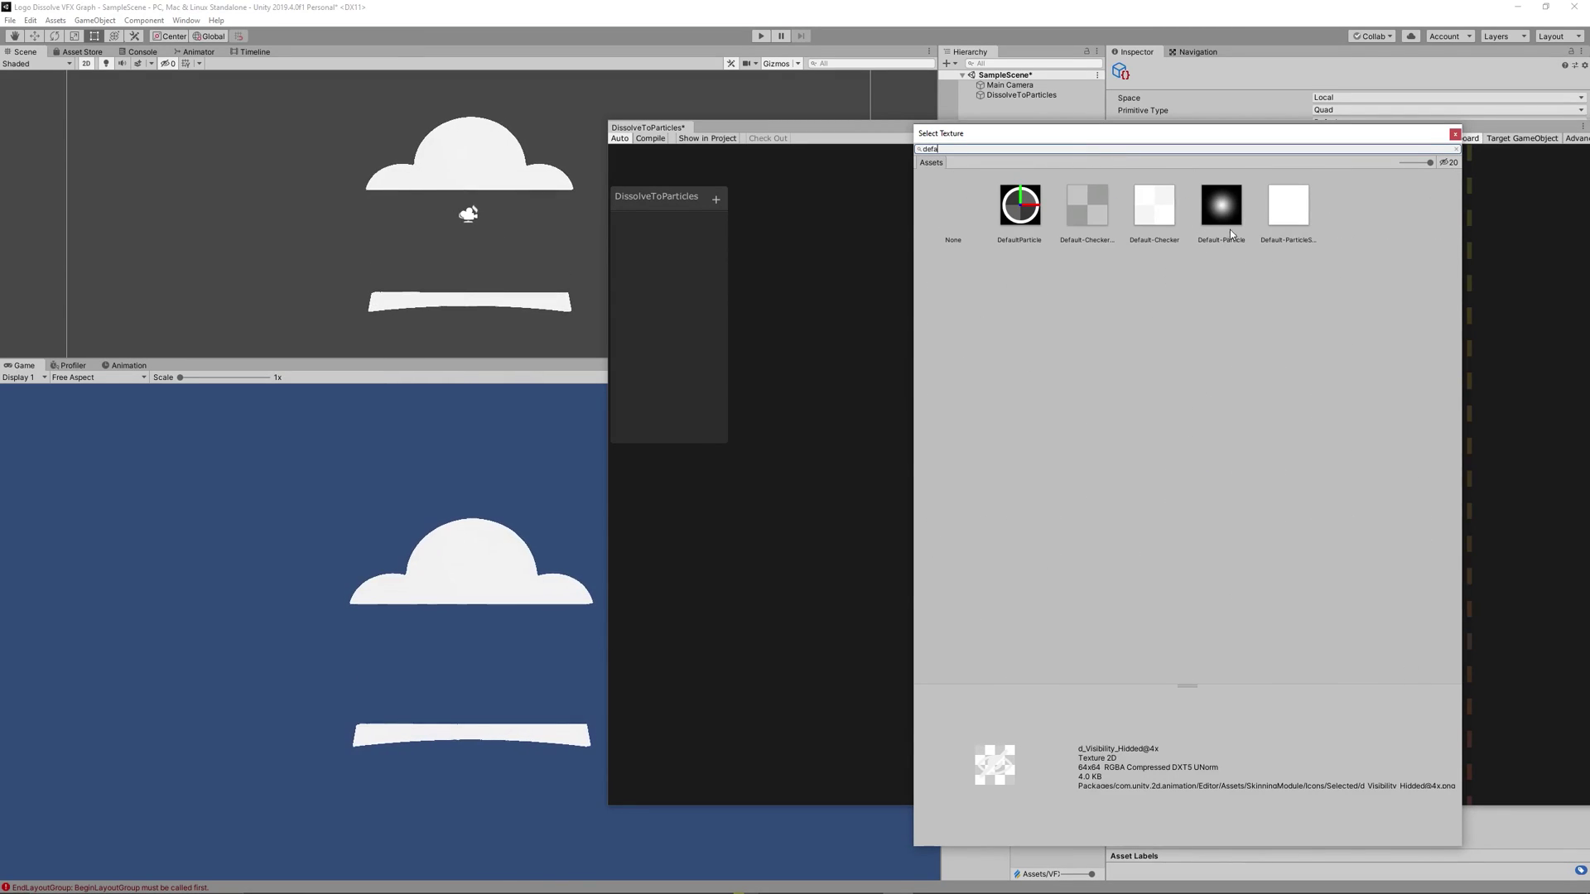
double_click(1232, 217)
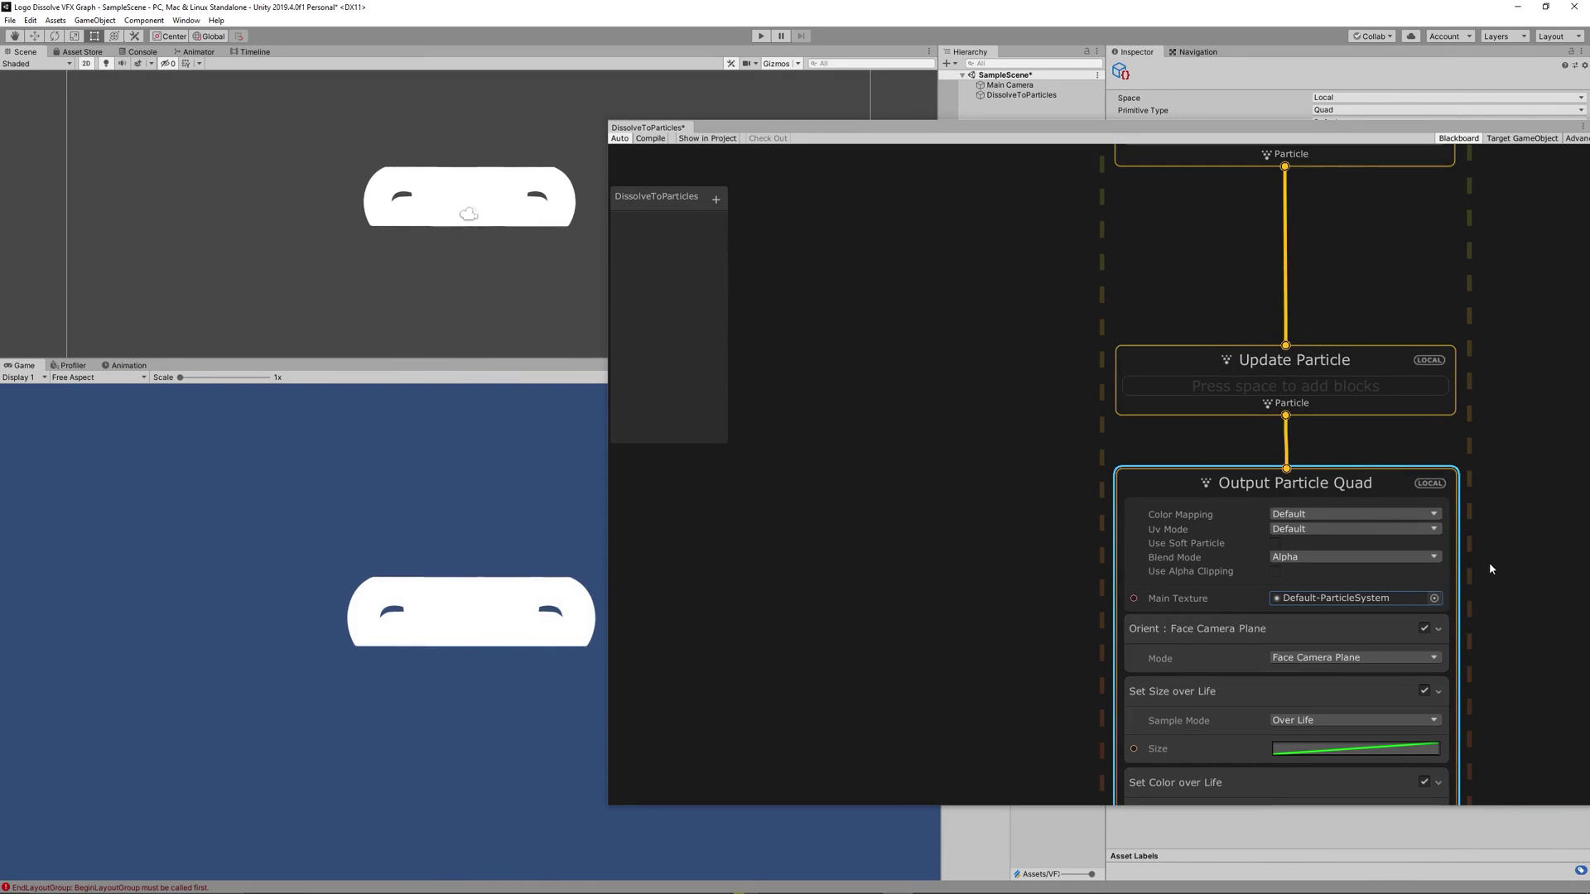
Shape the Set Size over Life curve with its start key at 0.5 and end key at 0
middle_drag(1487, 563, 1467, 487)
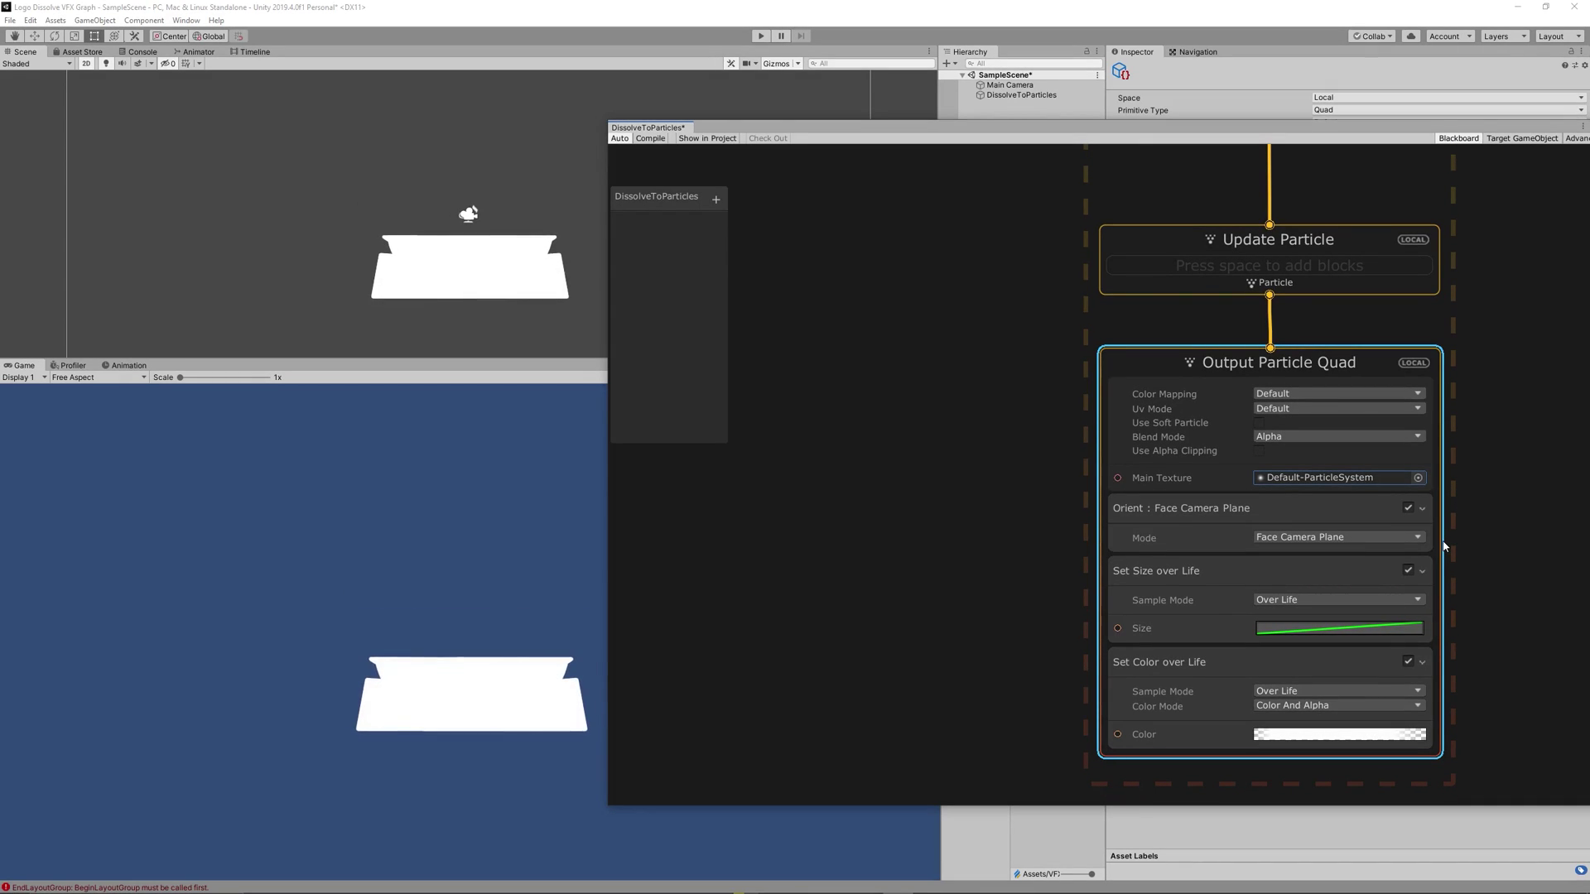
click(1423, 625)
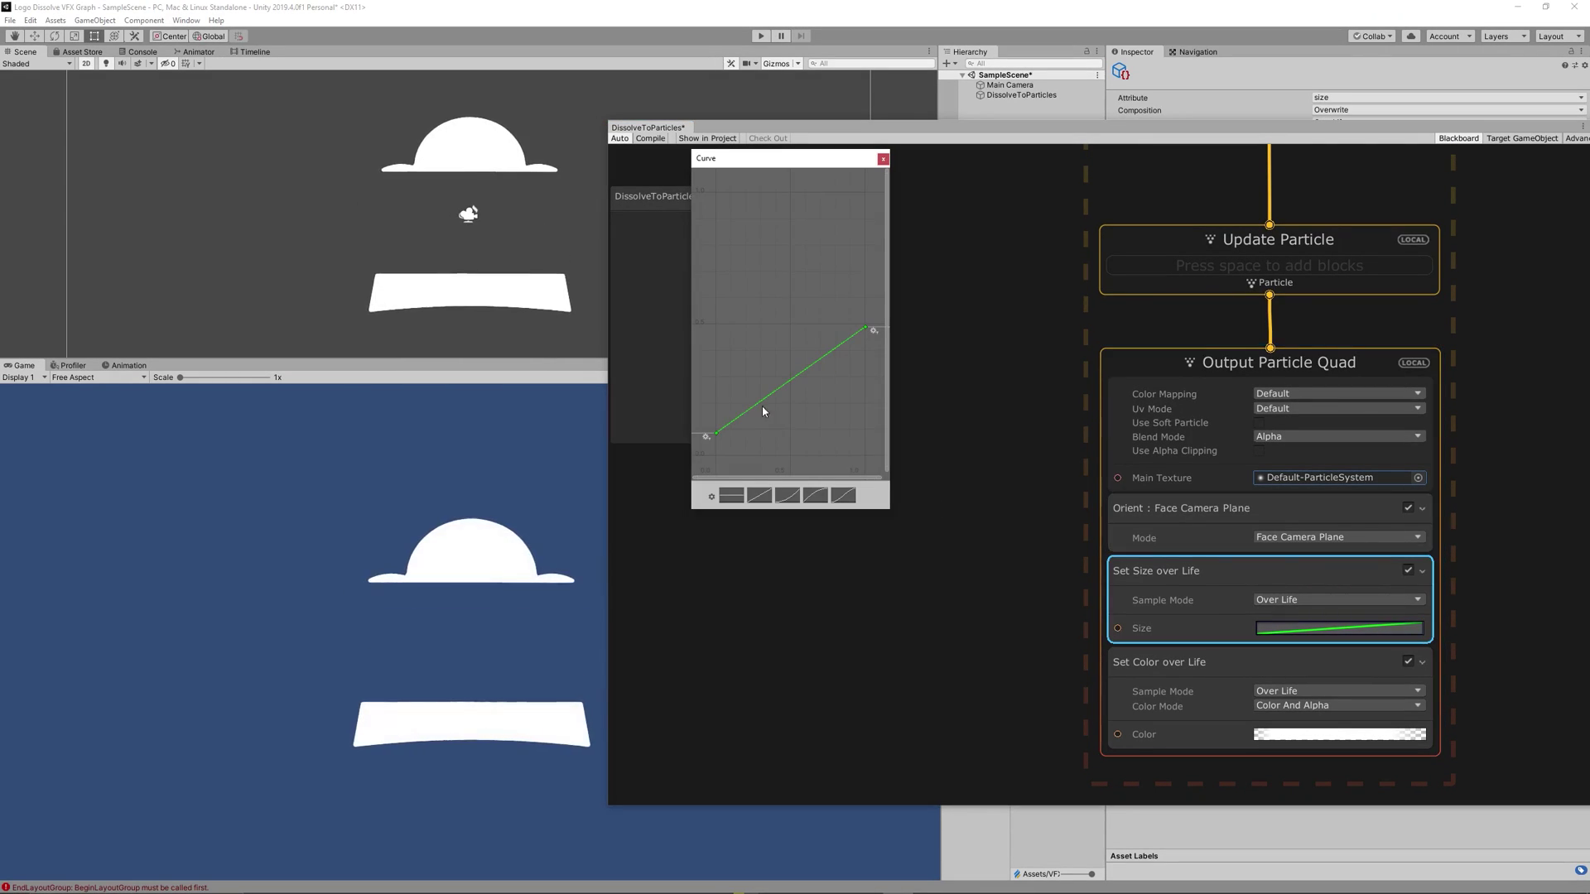
drag(724, 435, 717, 327)
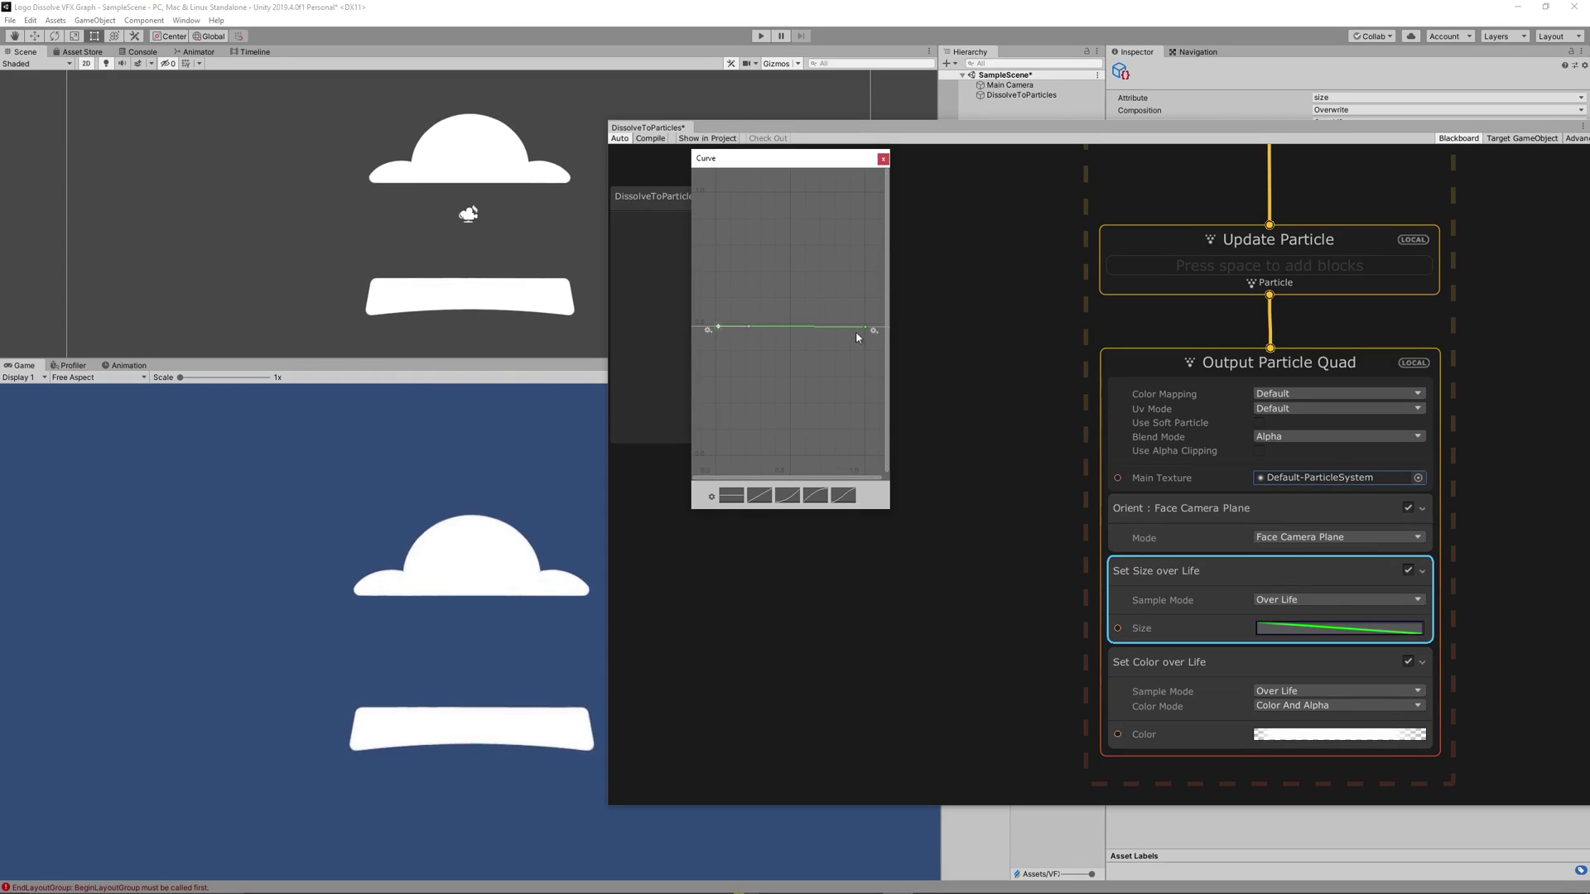
drag(868, 329, 865, 456)
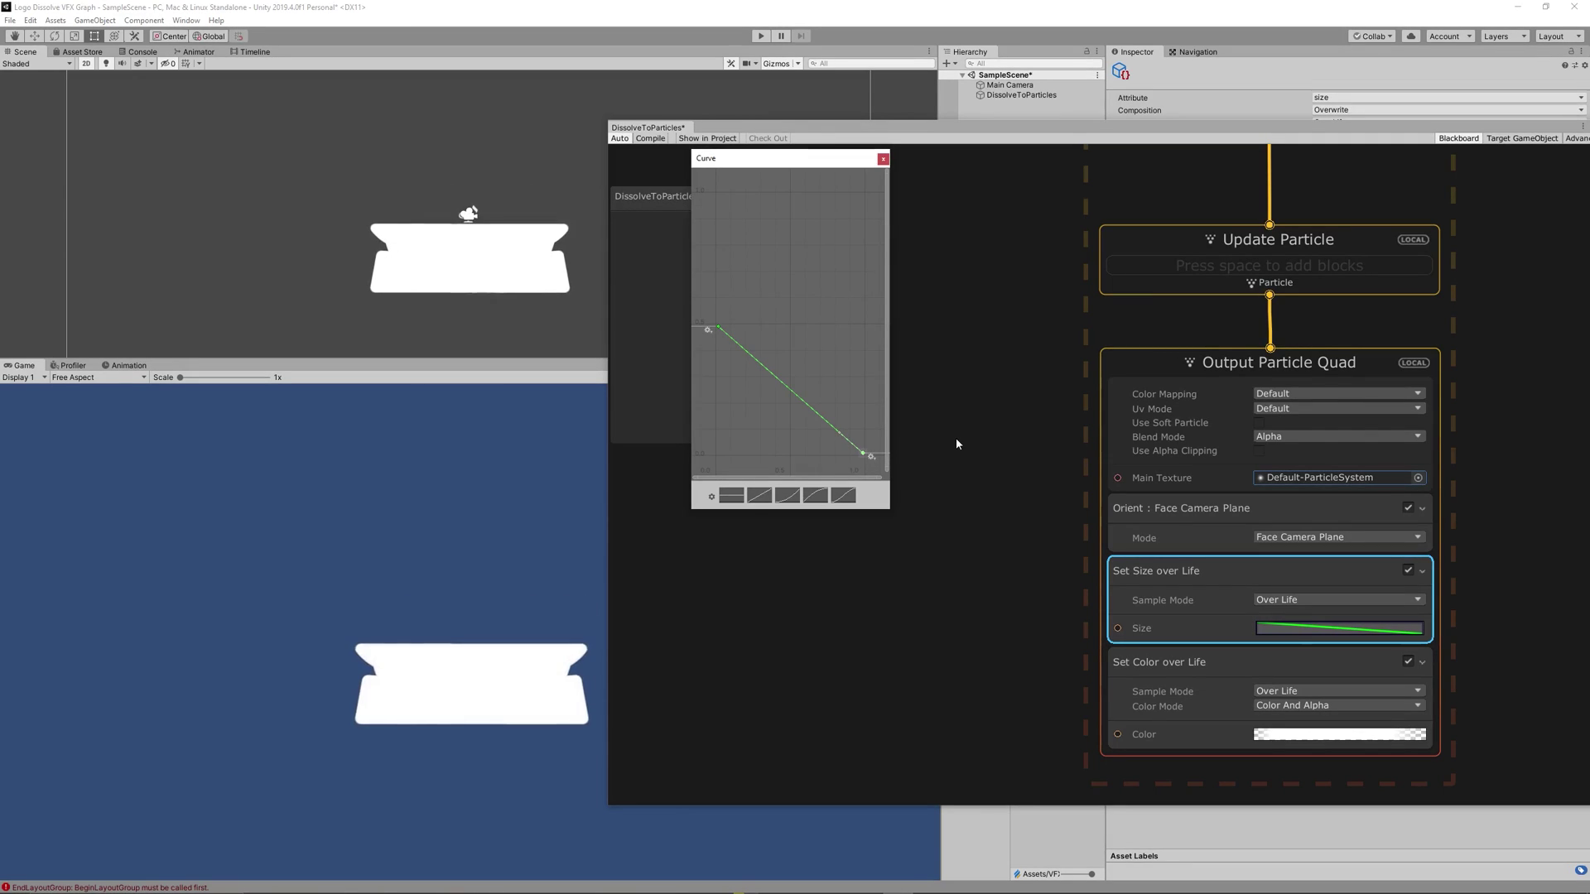
Switch Set Color over Life to Alpha mode and replace its 10% alpha key with one near the start
click(1352, 703)
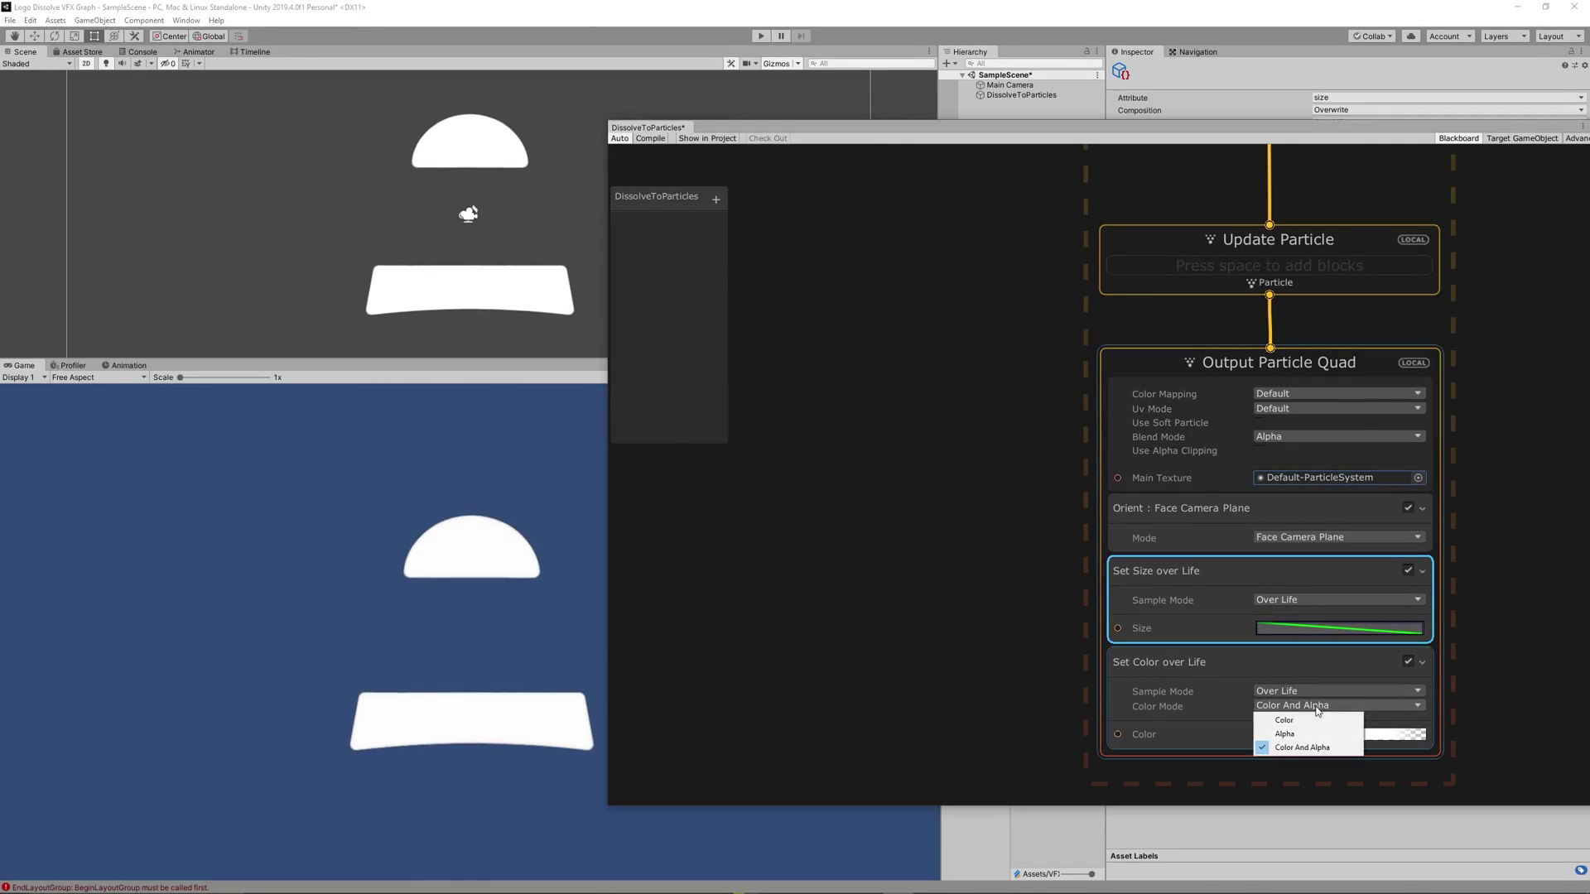
click(1288, 735)
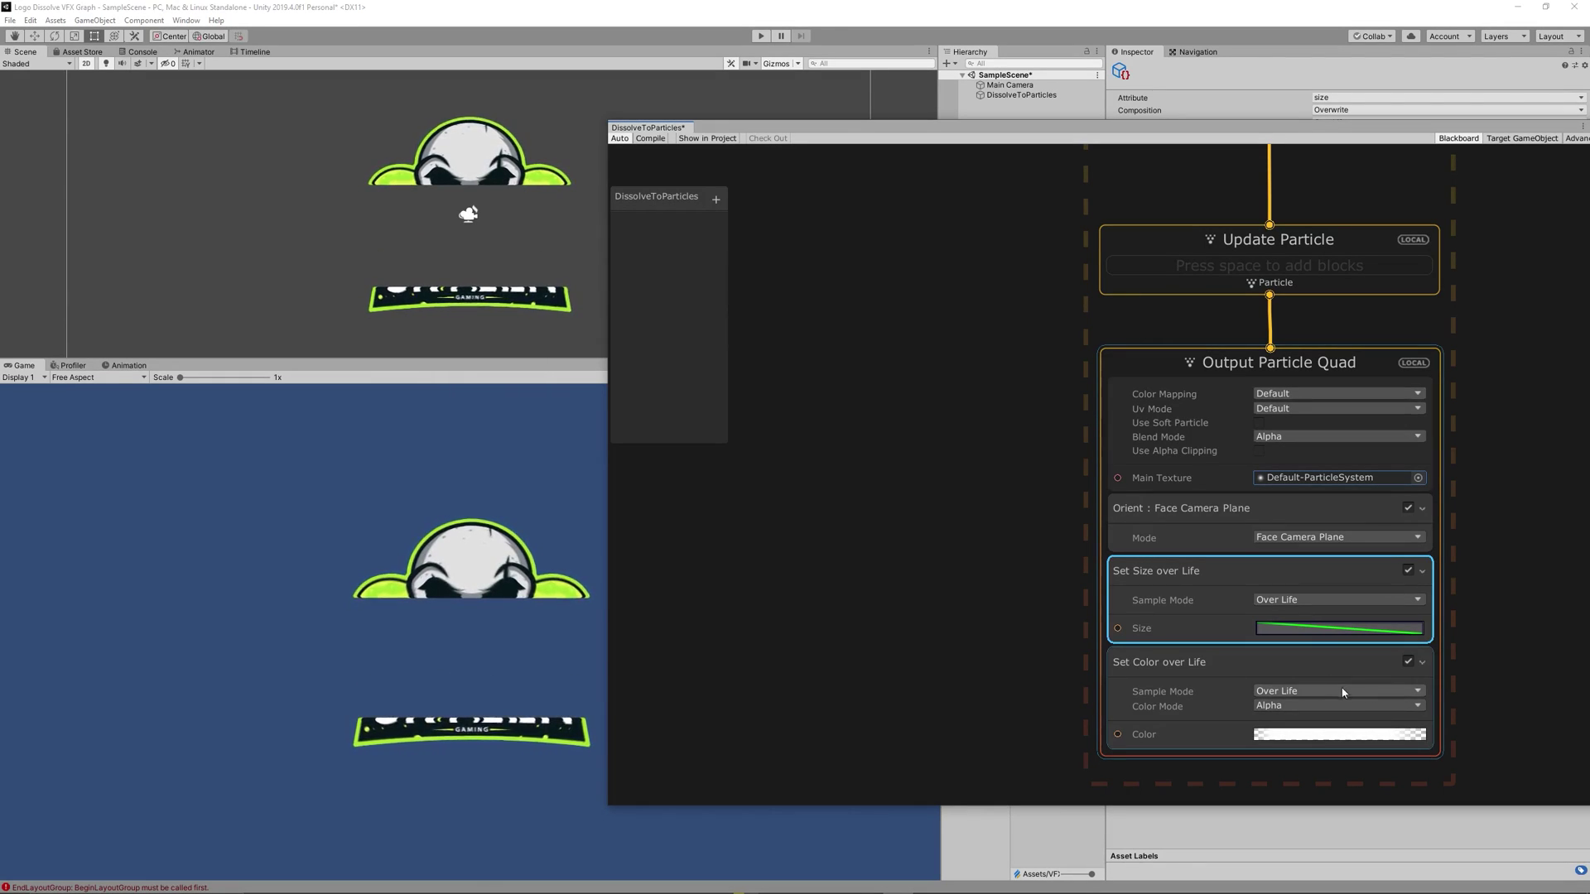
click(1297, 733)
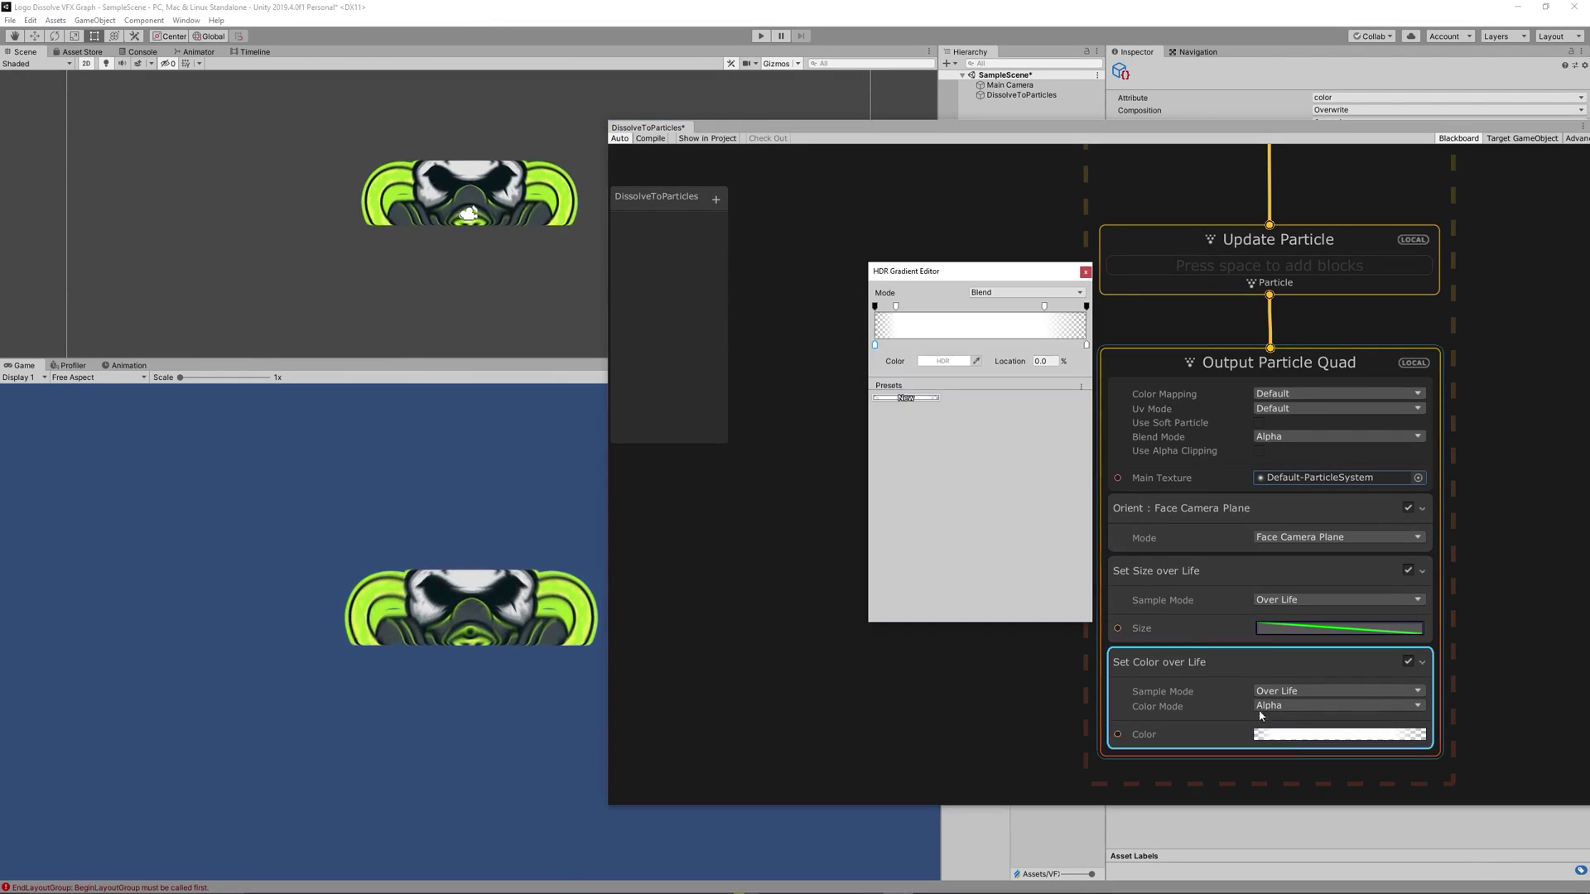
click(896, 307)
key(Delete)
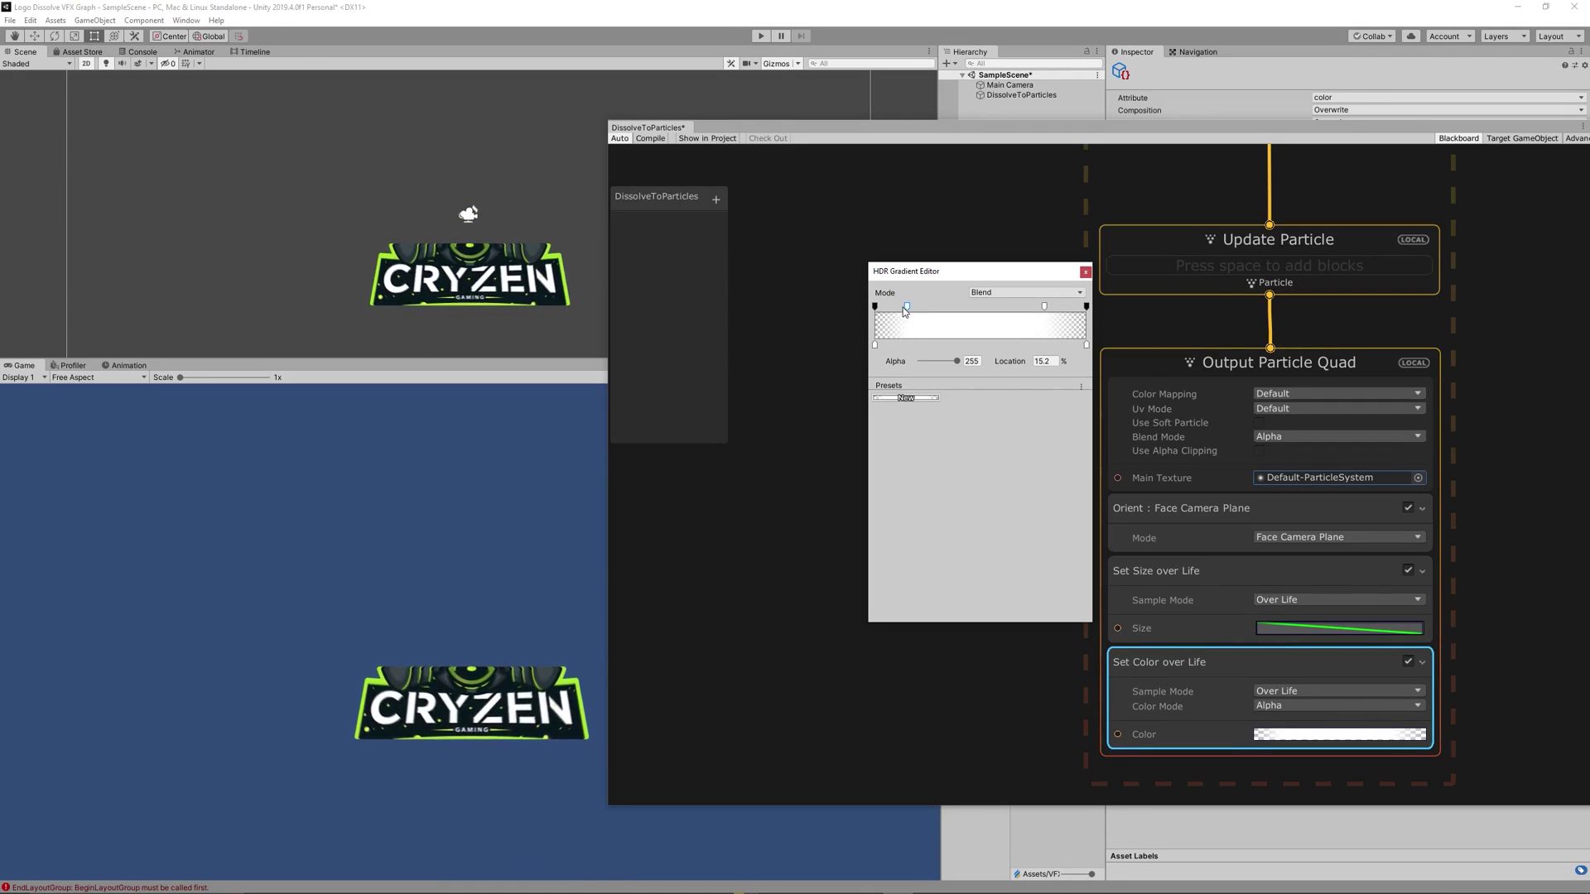
drag(904, 307, 881, 308)
middle_drag(864, 311, 1309, 549)
click(1224, 513)
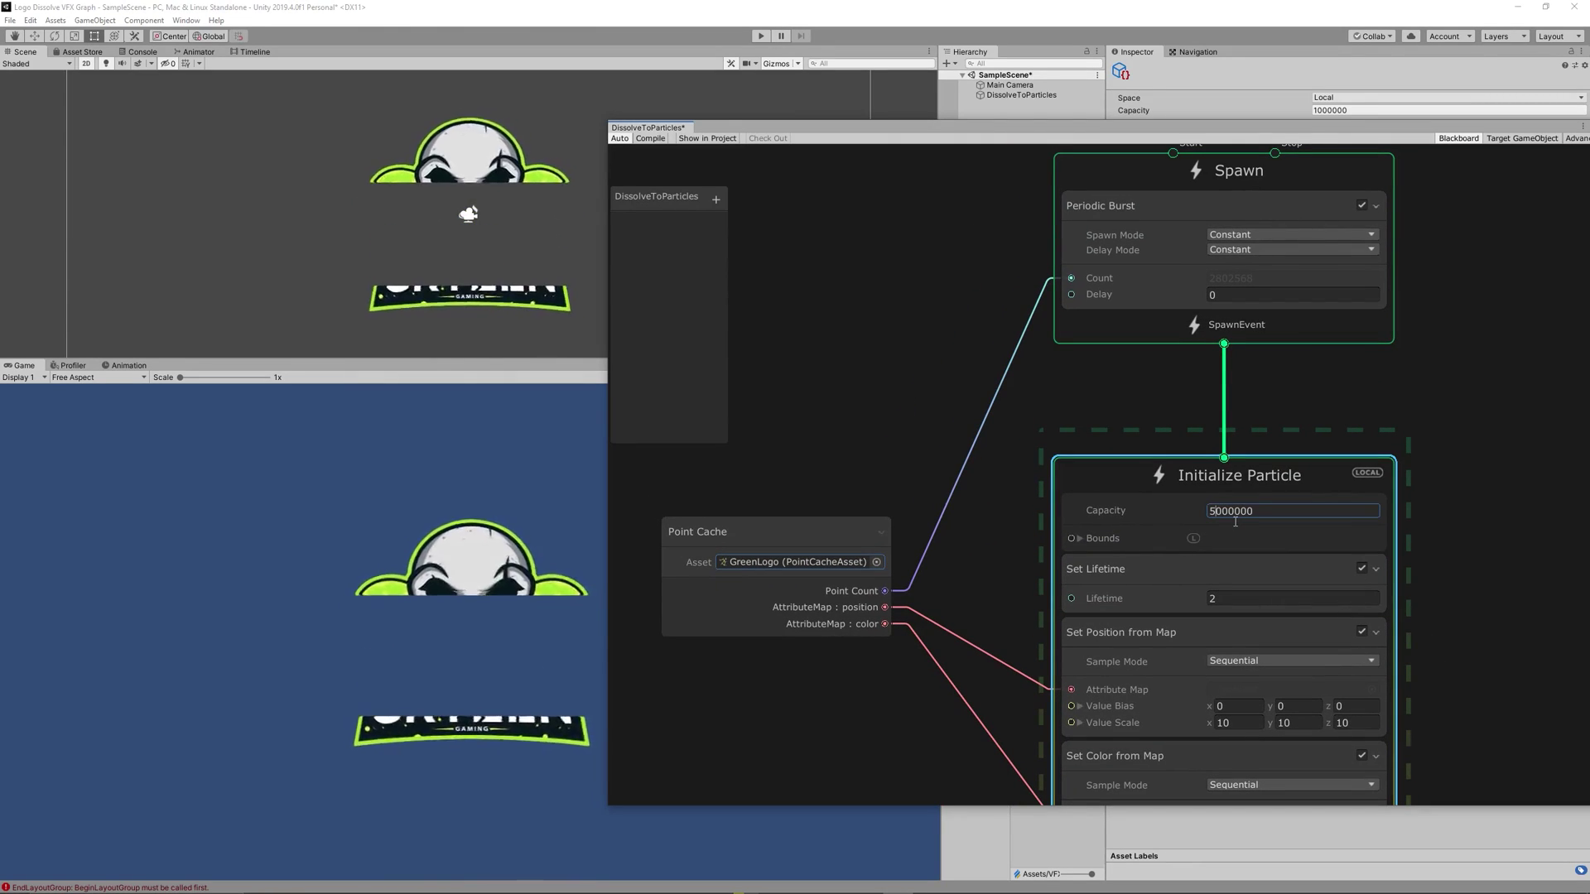
Raise Initialize Particle's Capacity from 1000000 to 3000000
text(0)
click(1225, 521)
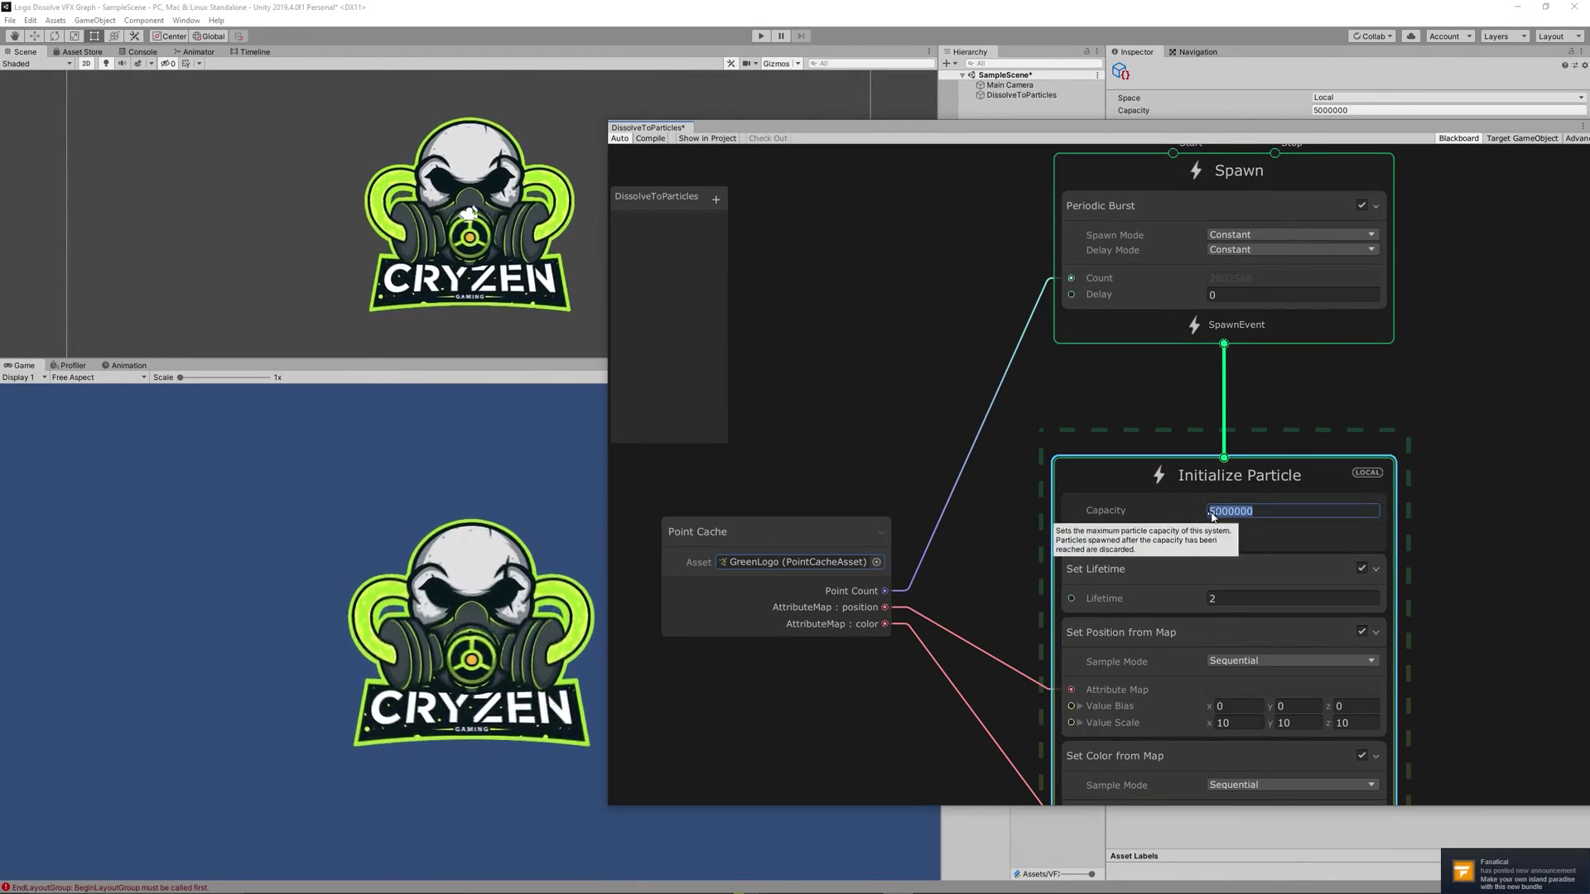
click(1220, 522)
key(BackSpace)
text(3)
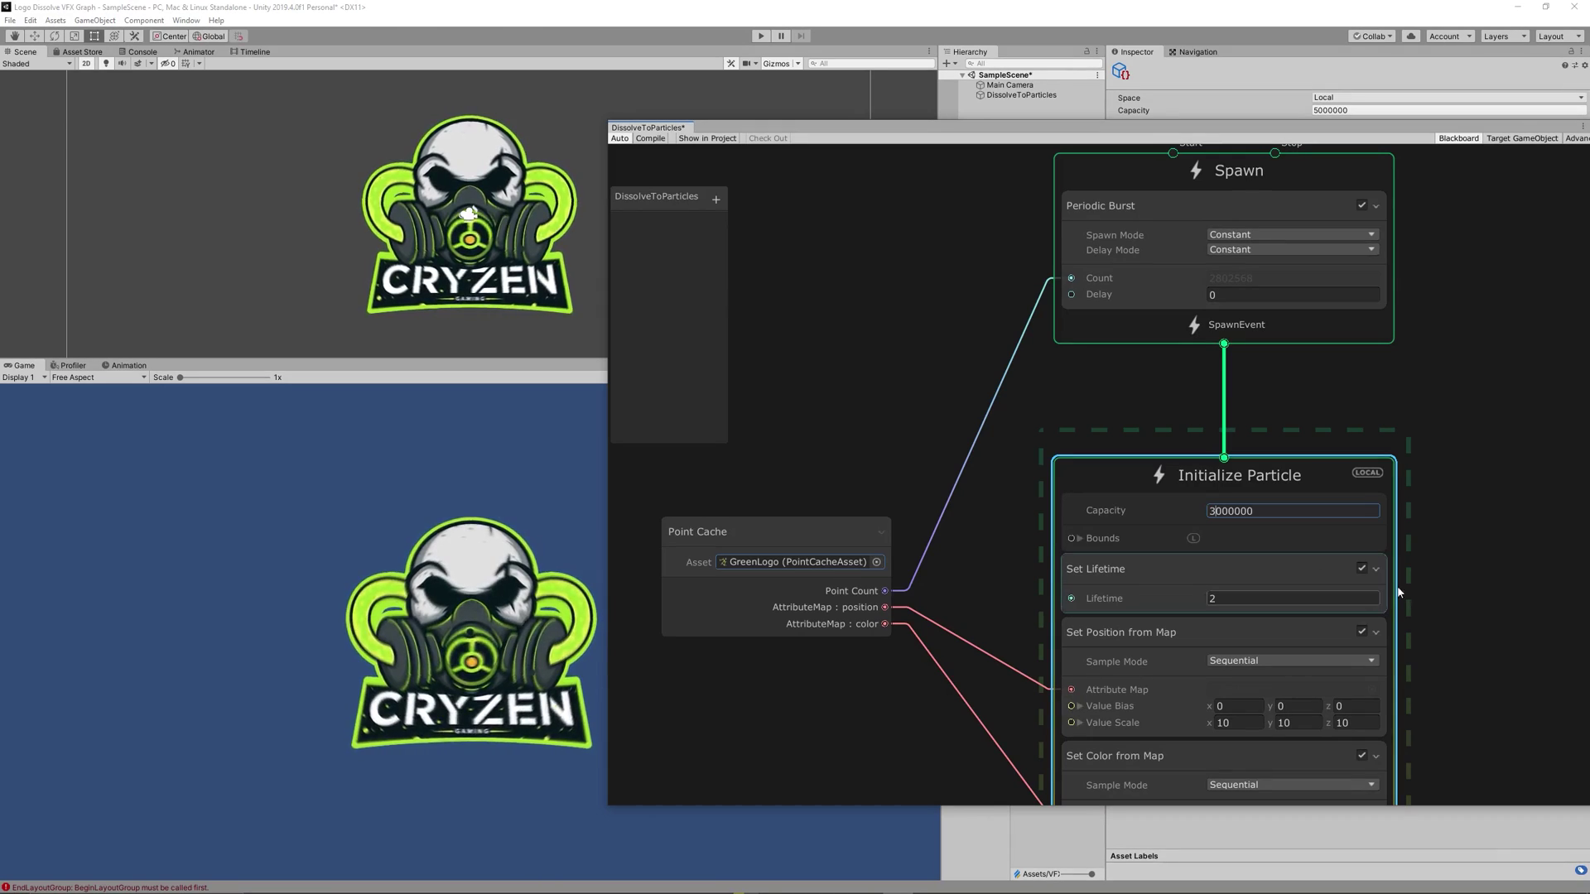
scroll(1410, 571, down, 1)
middle_drag(1417, 626, 1419, 420)
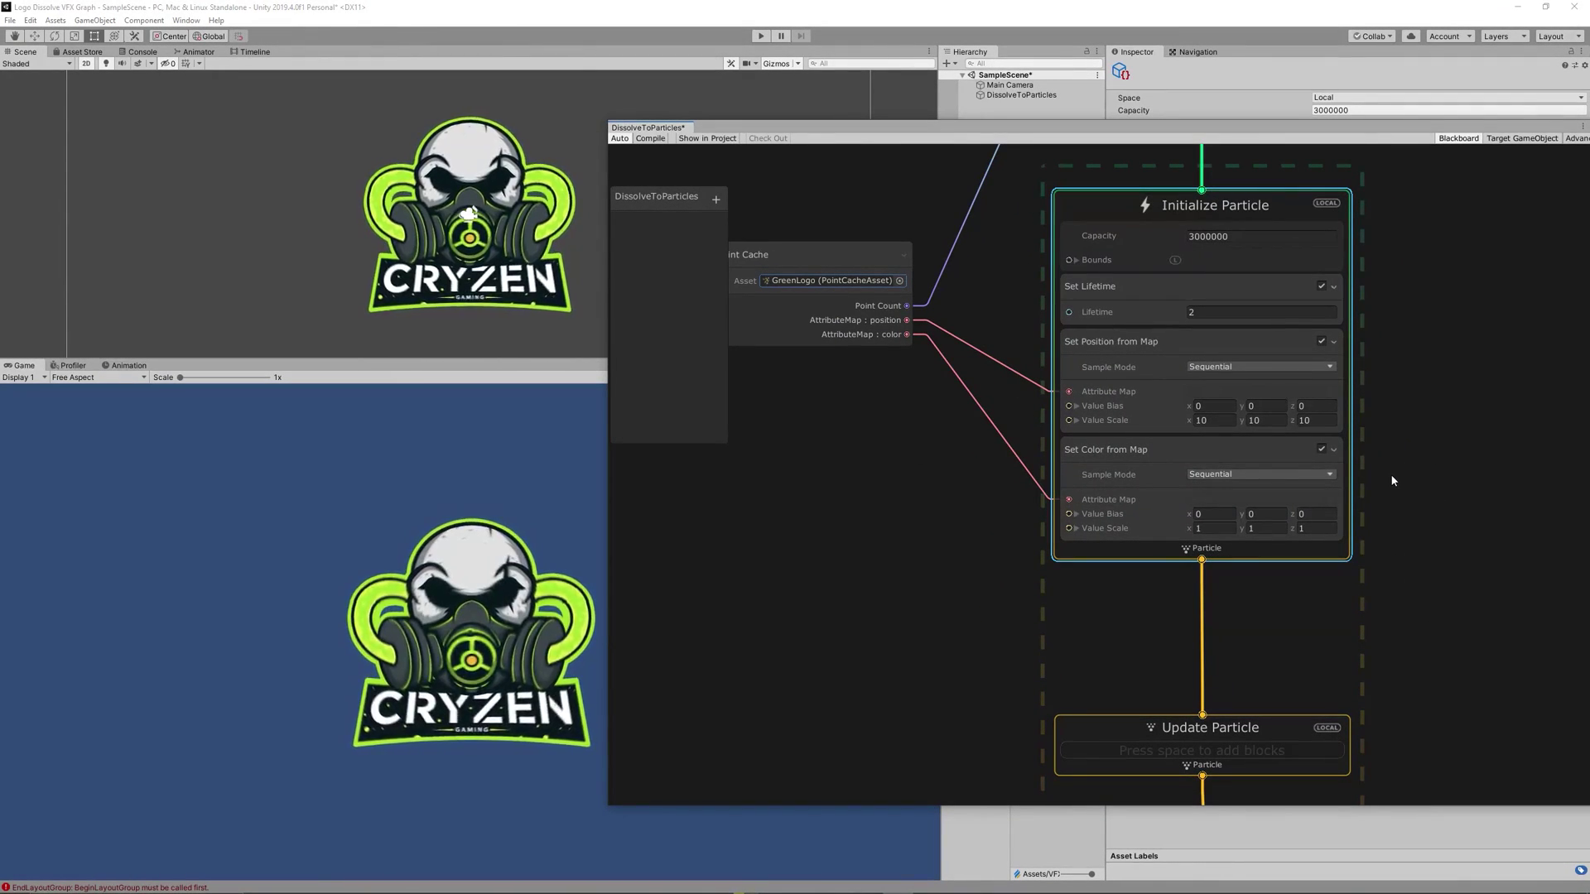
middle_drag(1403, 587, 1384, 461)
Lower the Set Size over Life curve's starting size to about 0.186
middle_drag(1393, 648, 1394, 392)
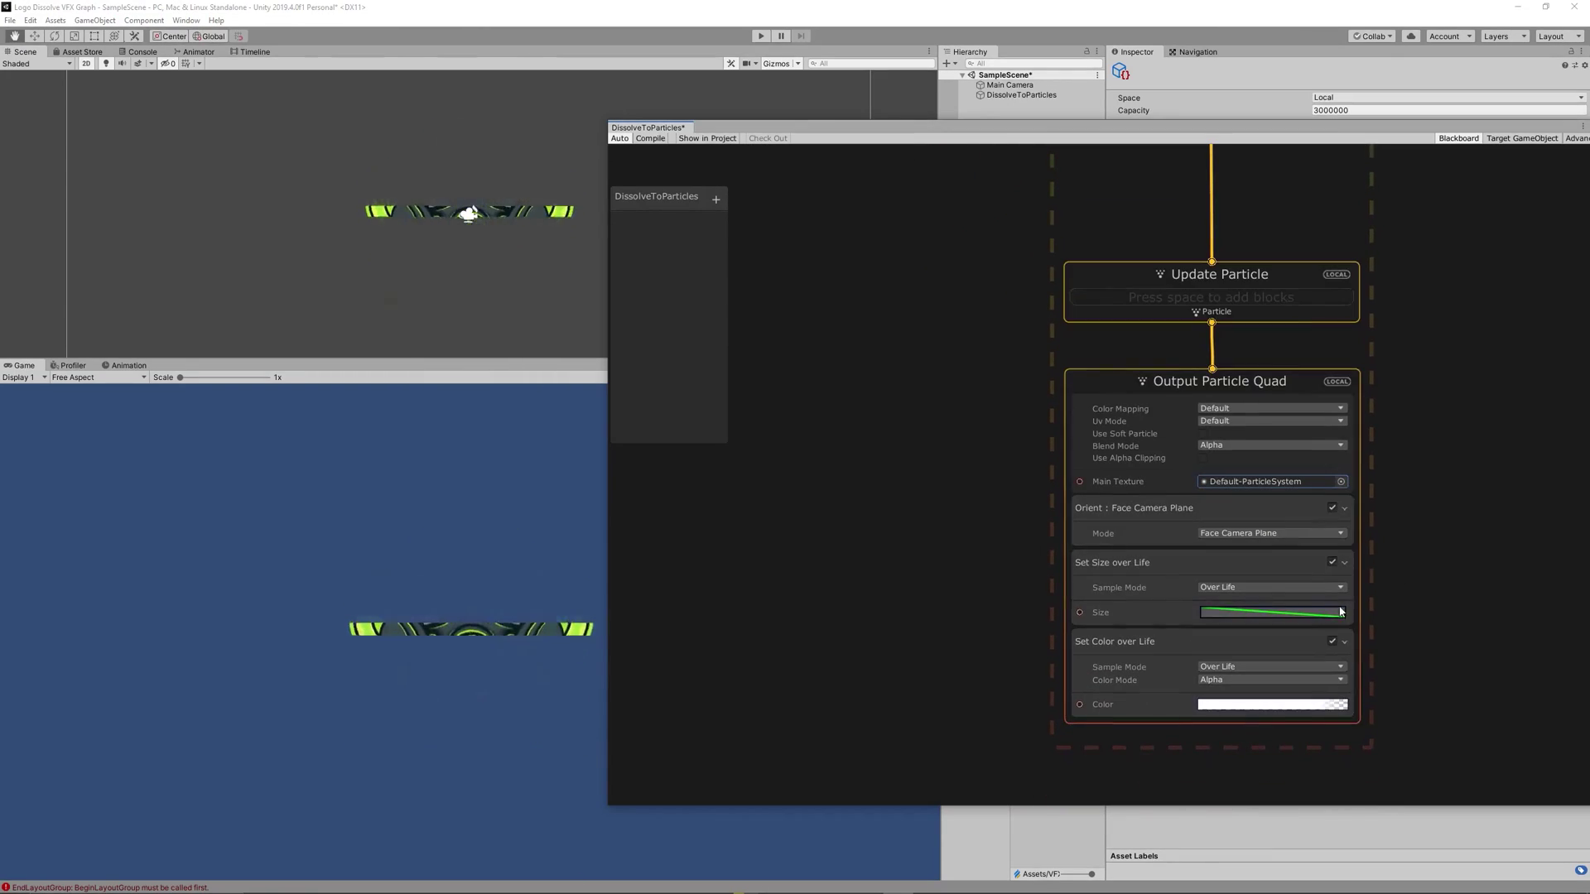
click(1272, 612)
drag(718, 329, 720, 409)
click(883, 160)
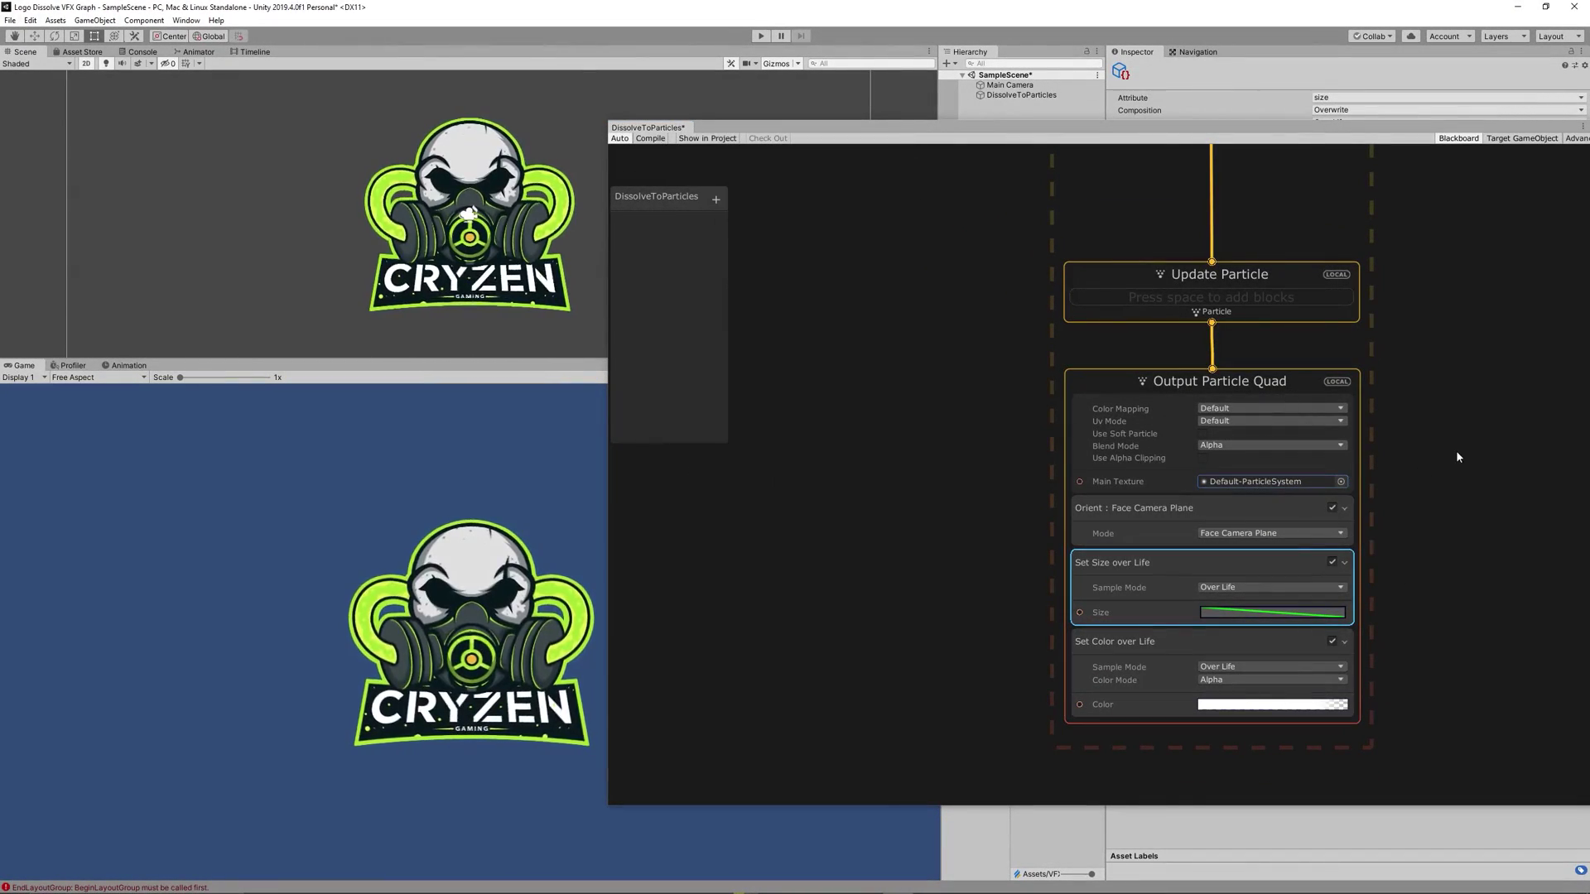
Add a Turbulence block to Update Particle and set its noise type to Perlin
middle_drag(1395, 344, 1342, 318)
click(1229, 567)
key(space)
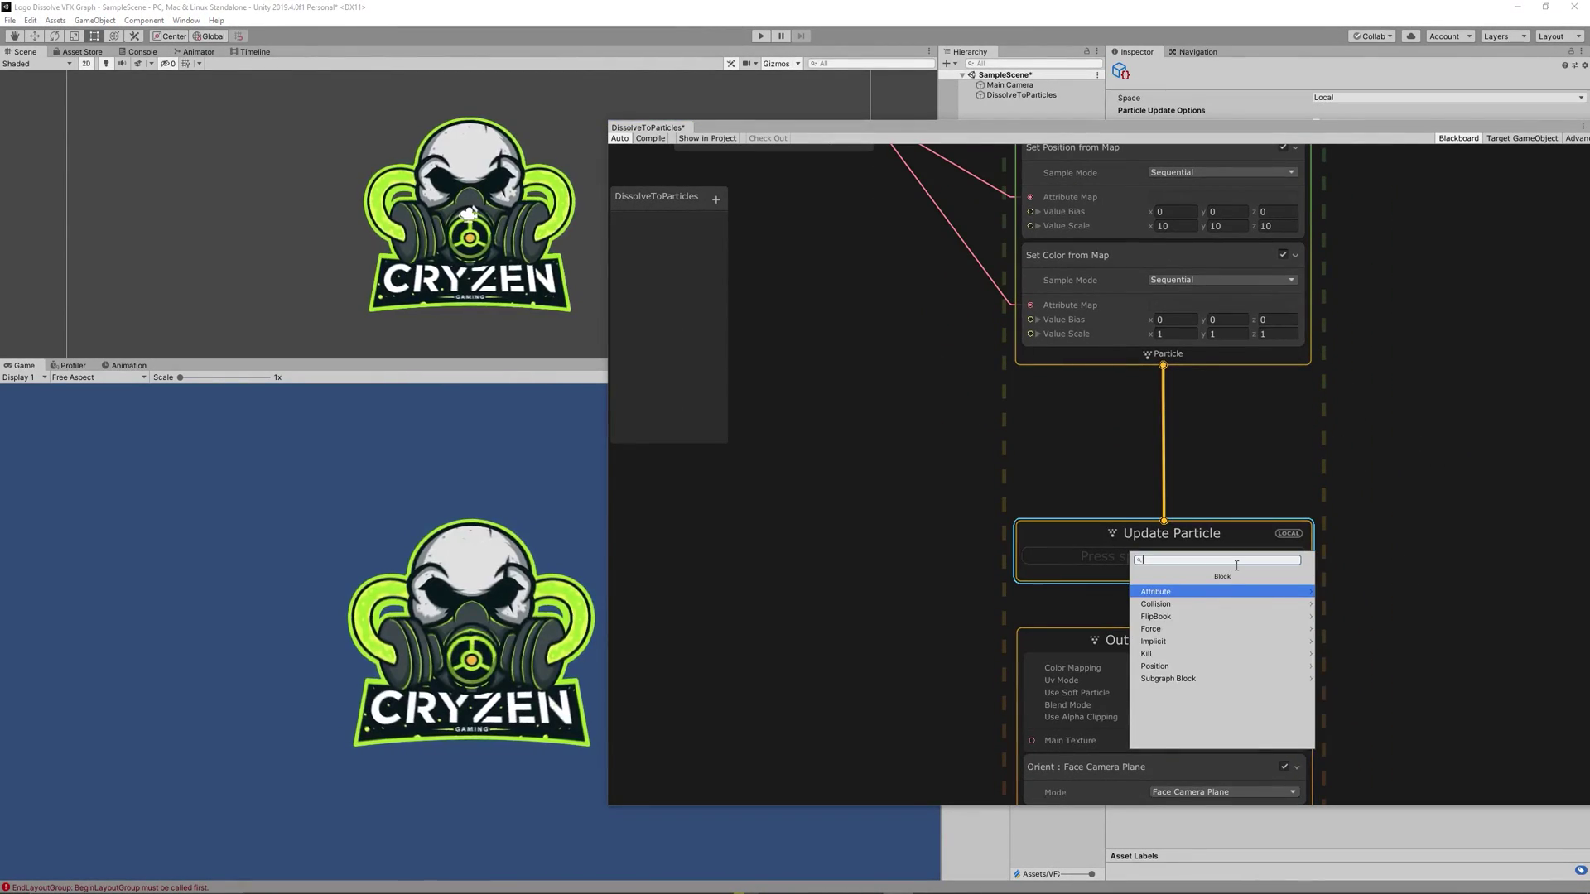
text(turbulence)
key(Return)
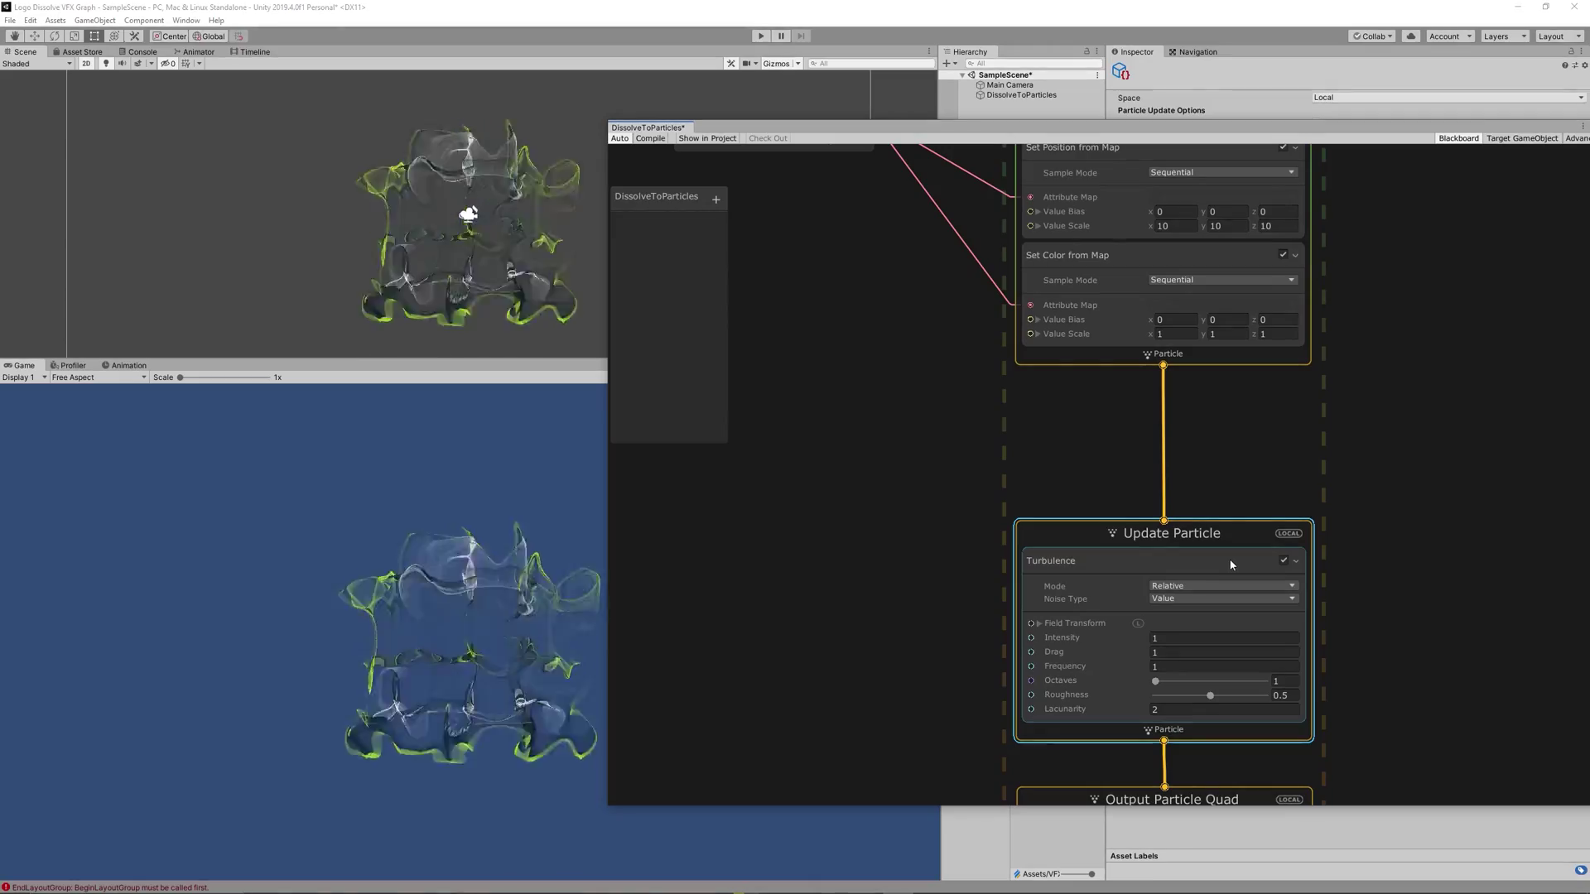
middle_drag(1170, 562, 1155, 461)
click(1155, 462)
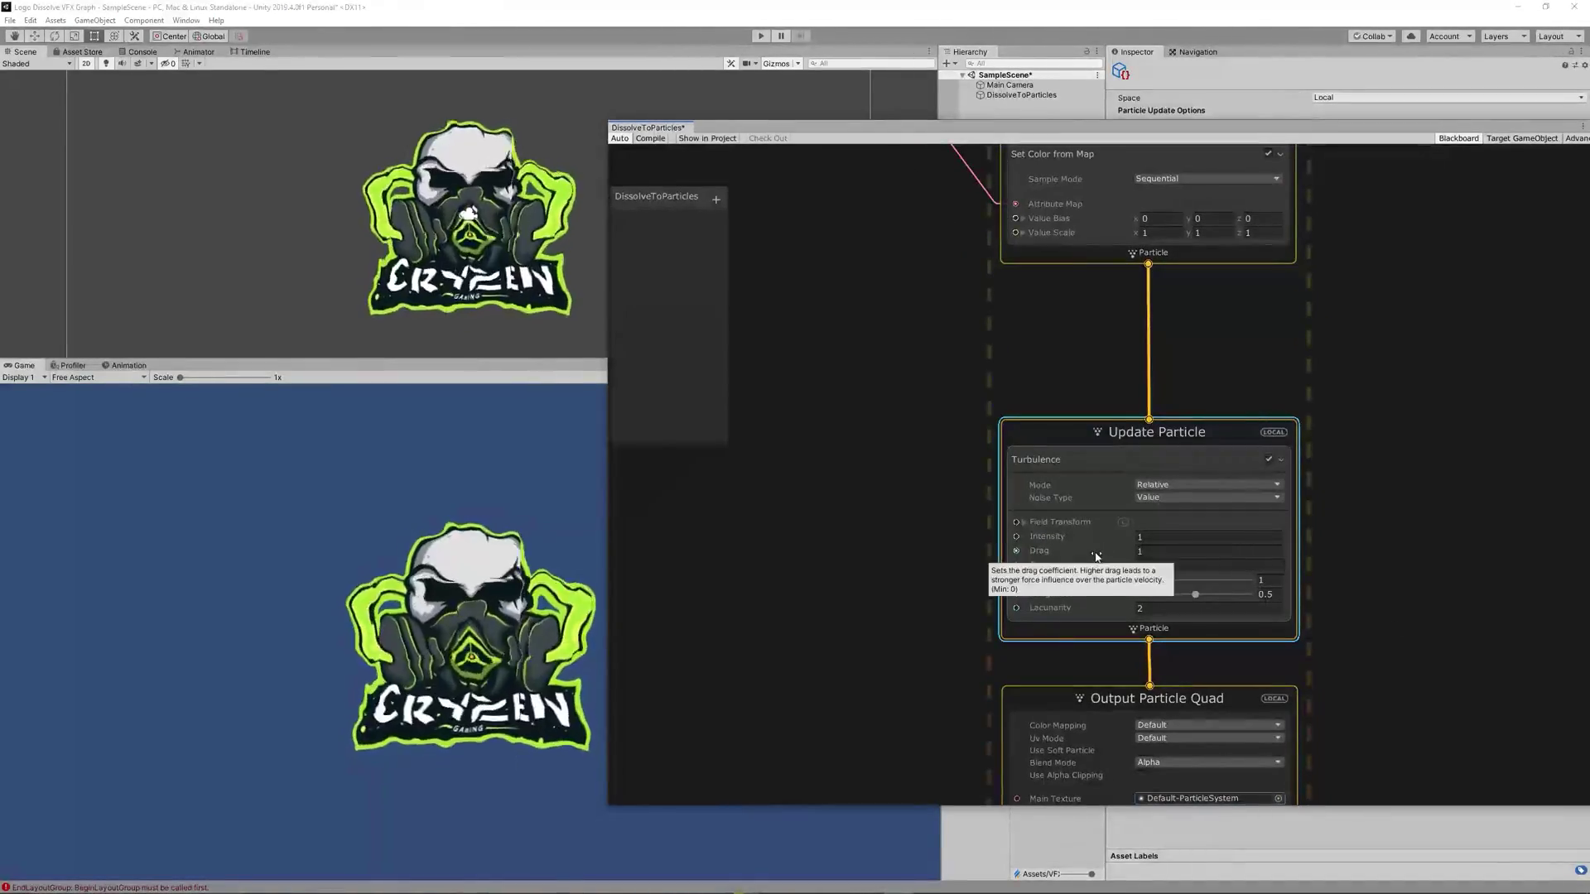
click(1025, 521)
click(1208, 497)
click(1167, 511)
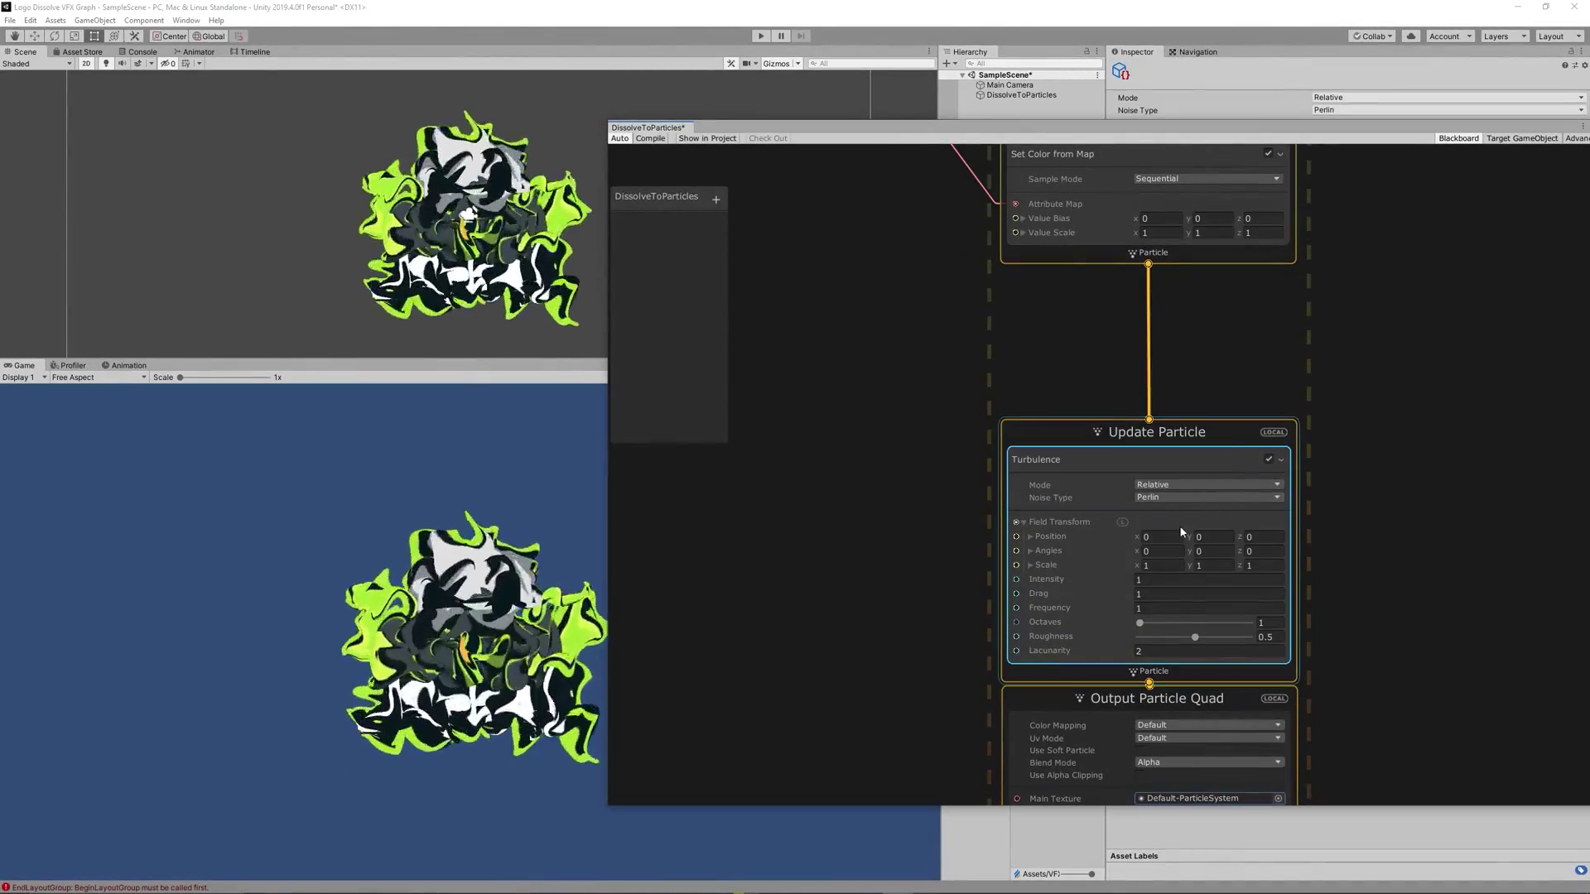
Set Turbulence Intensity 2, Drag 2, Octaves 6 and Roughness 0.161
click(1149, 583)
text(2)
click(1149, 593)
text(2)
click(1149, 609)
drag(1140, 622, 1248, 638)
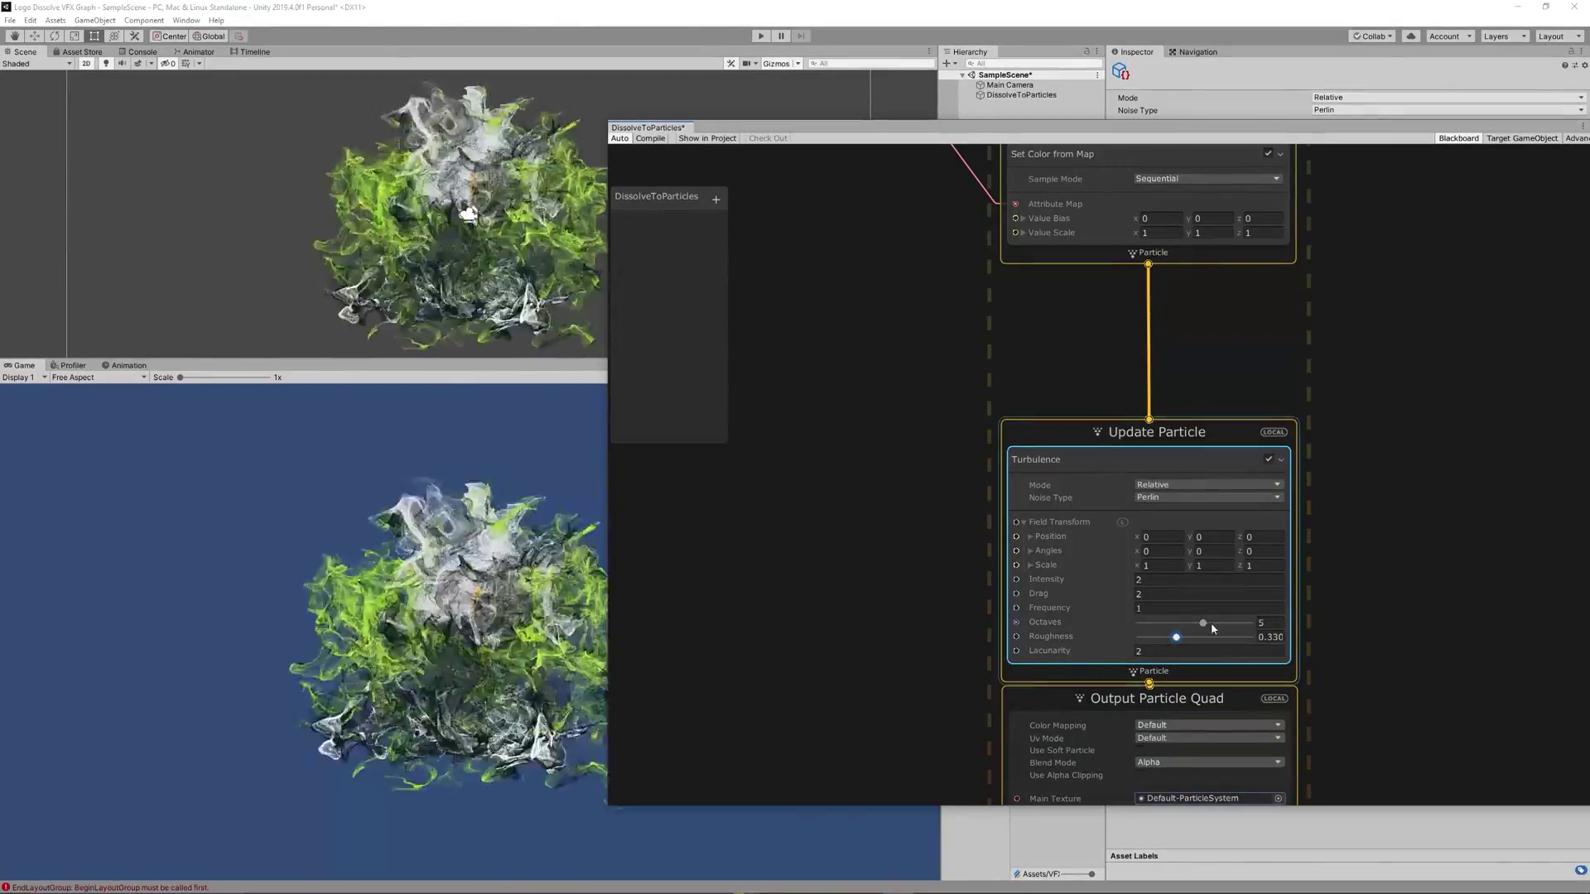
drag(1210, 623, 1158, 637)
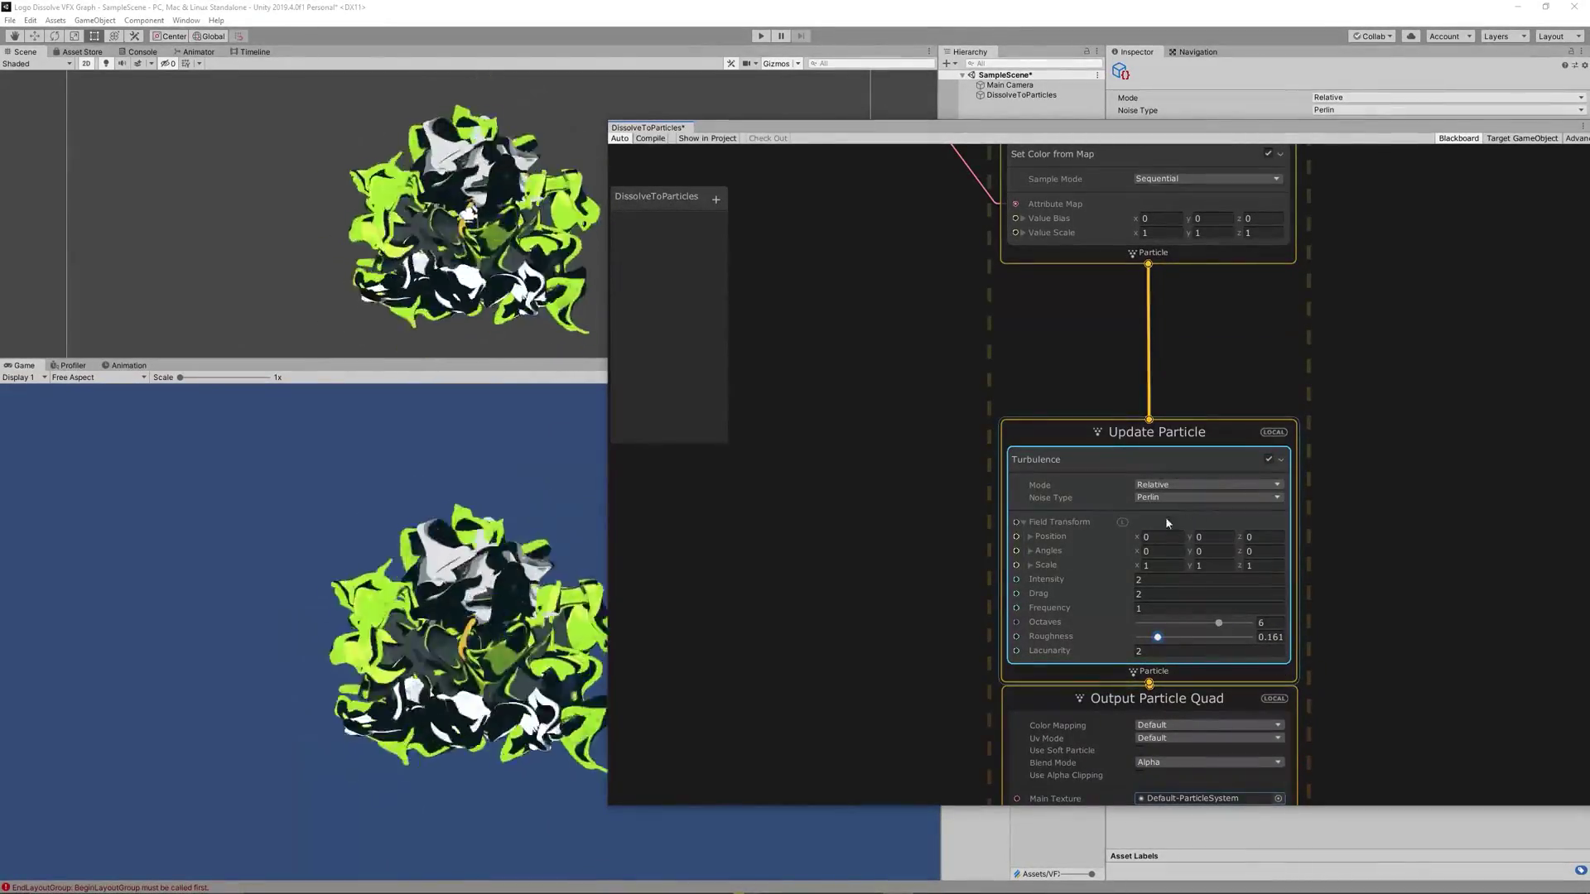
Add a Vector Field Force block from the Force category to Update Particle
click(1159, 446)
key(space)
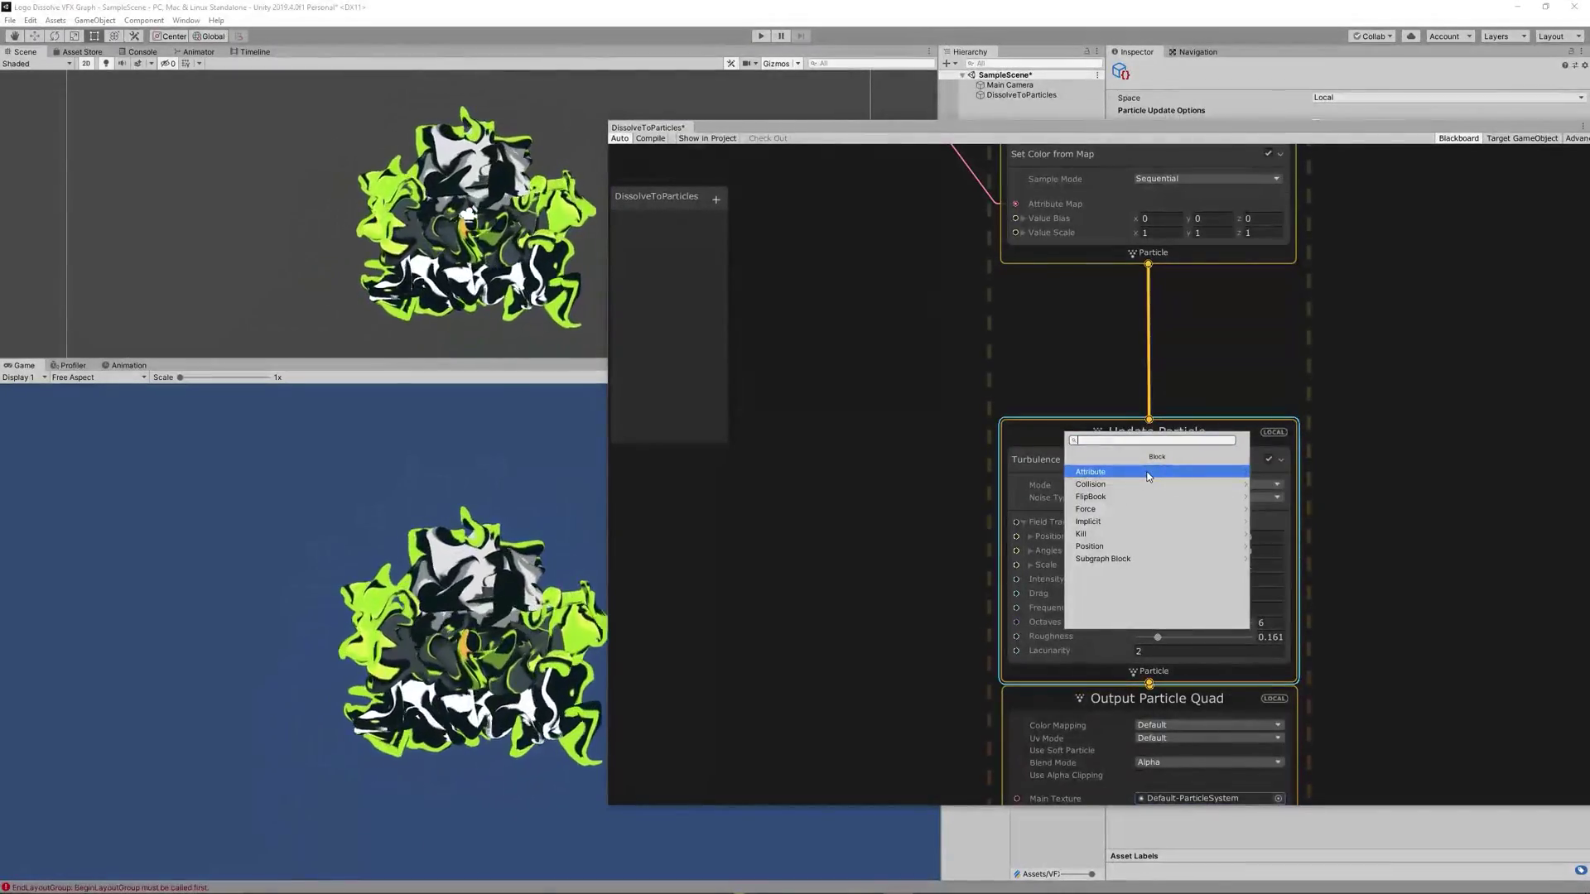
click(1086, 509)
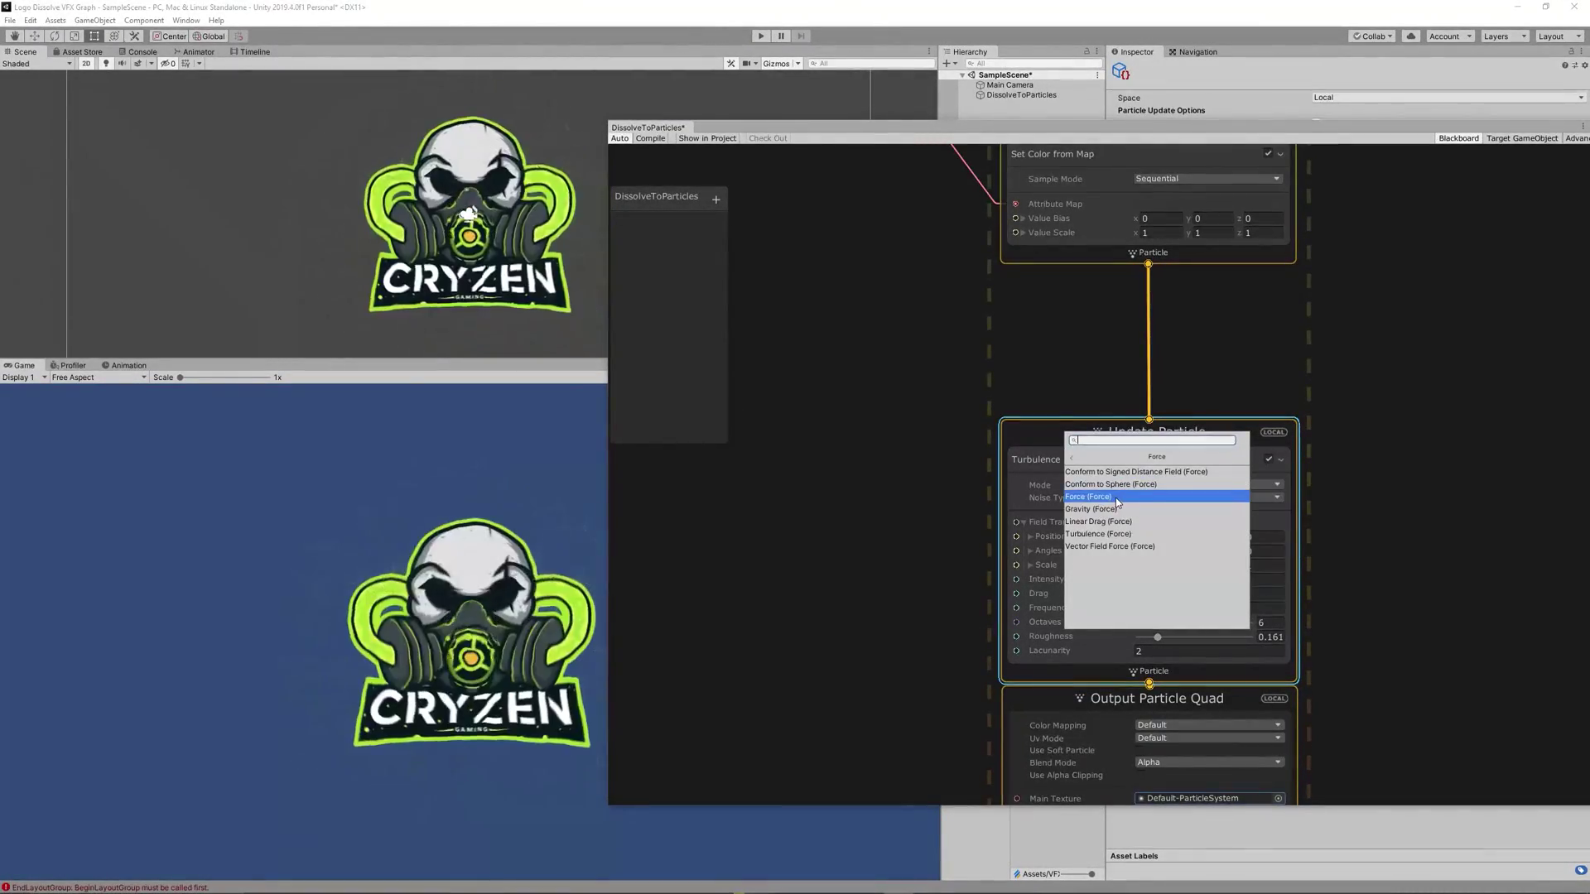
click(1108, 546)
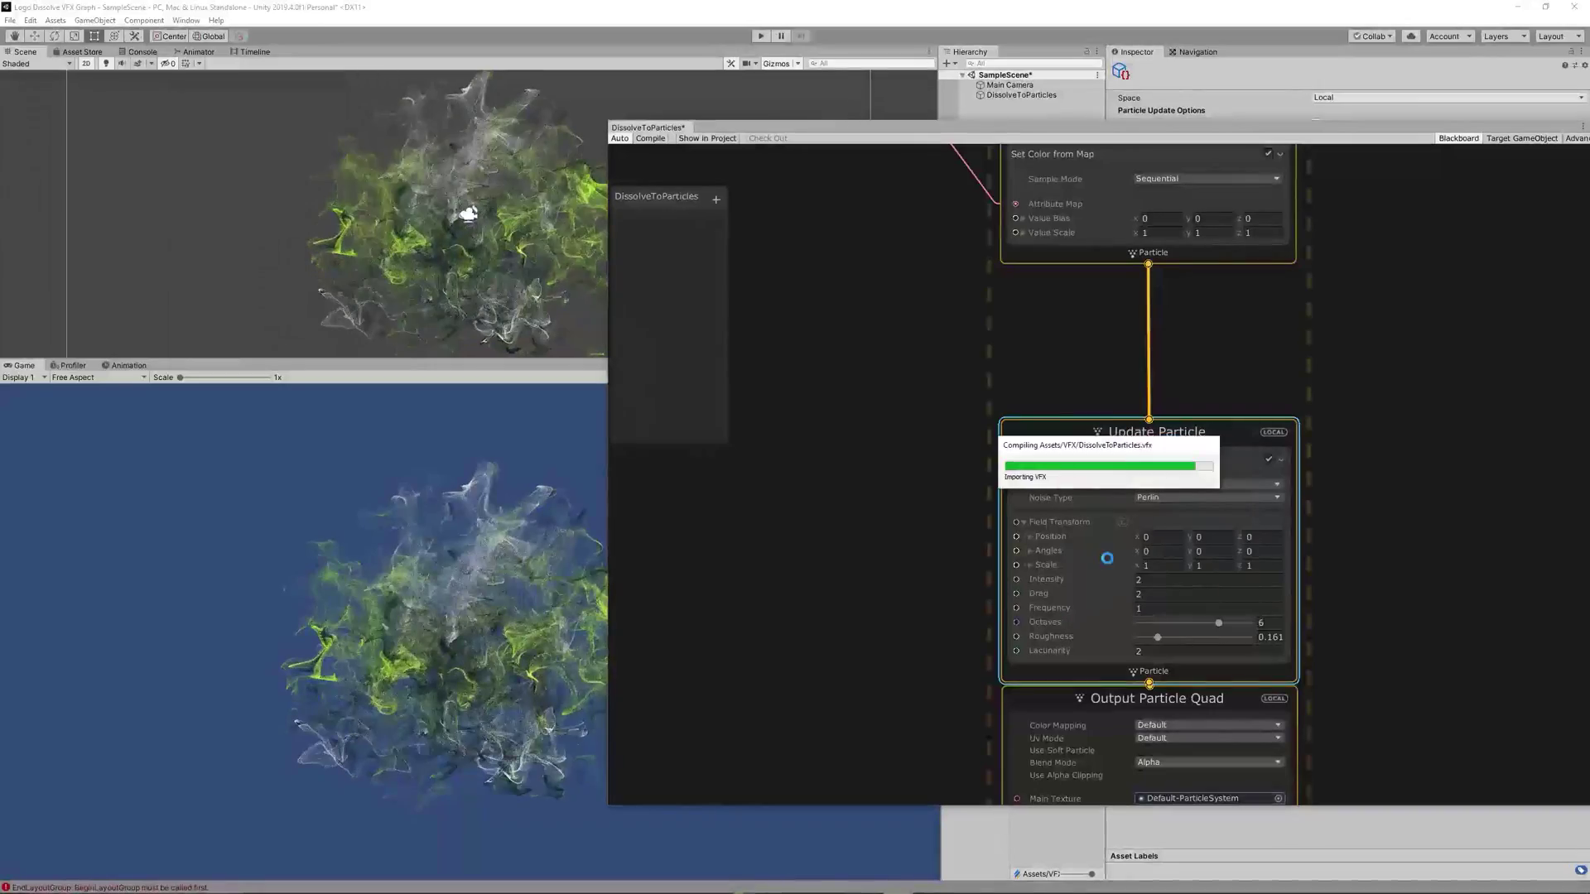
middle_drag(1349, 624, 1366, 436)
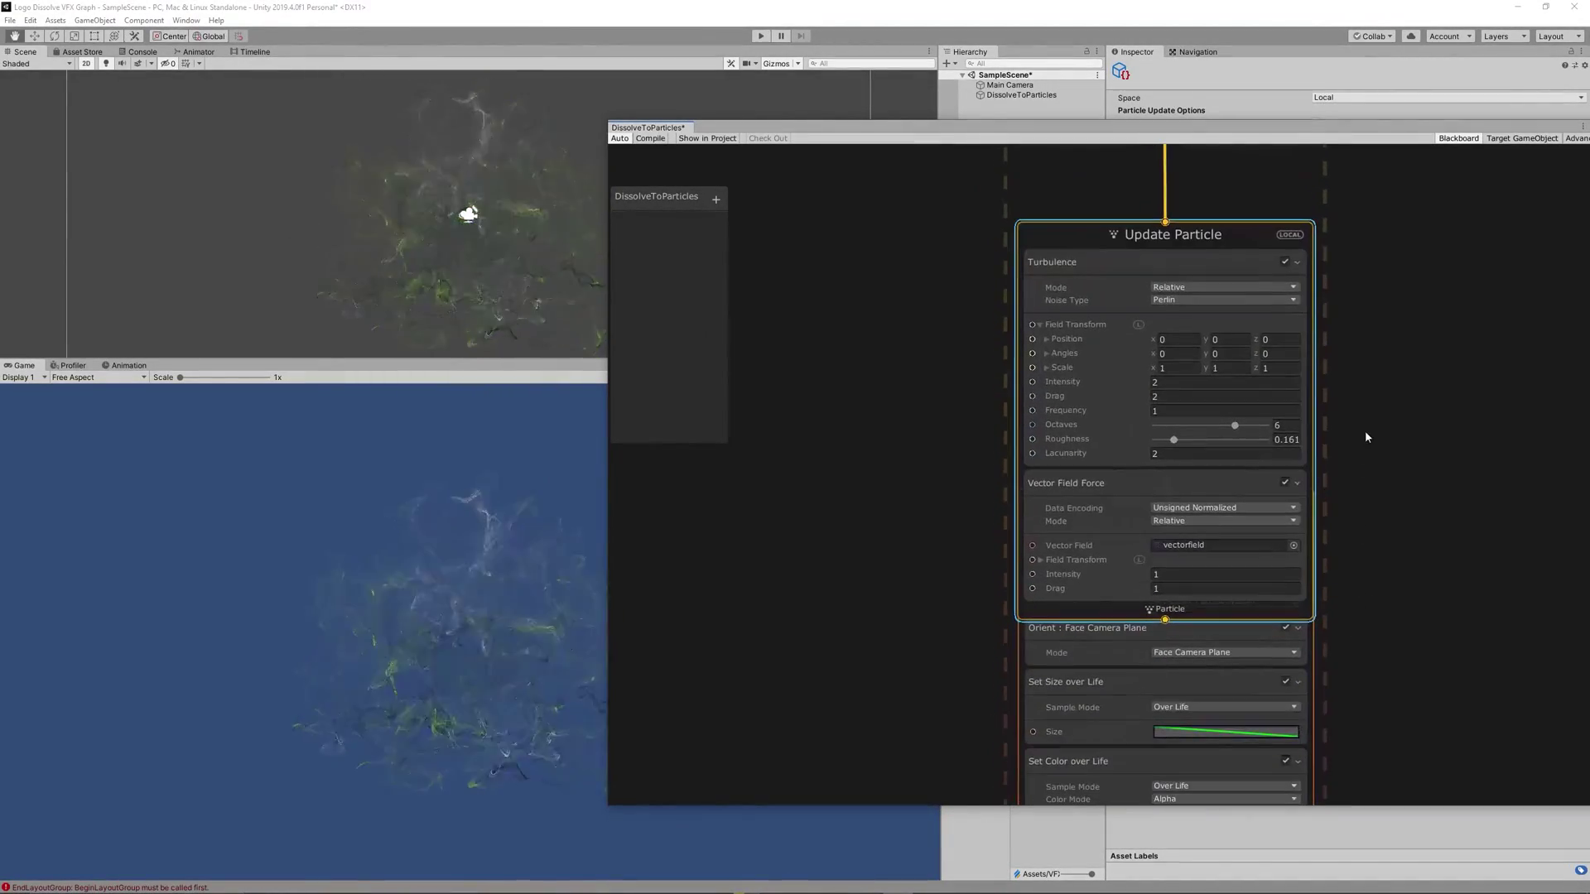
Set the Vector Field Force to Signed data encoding and Absolute mode, showing its Field Transform
click(1217, 521)
click(1218, 507)
click(1218, 508)
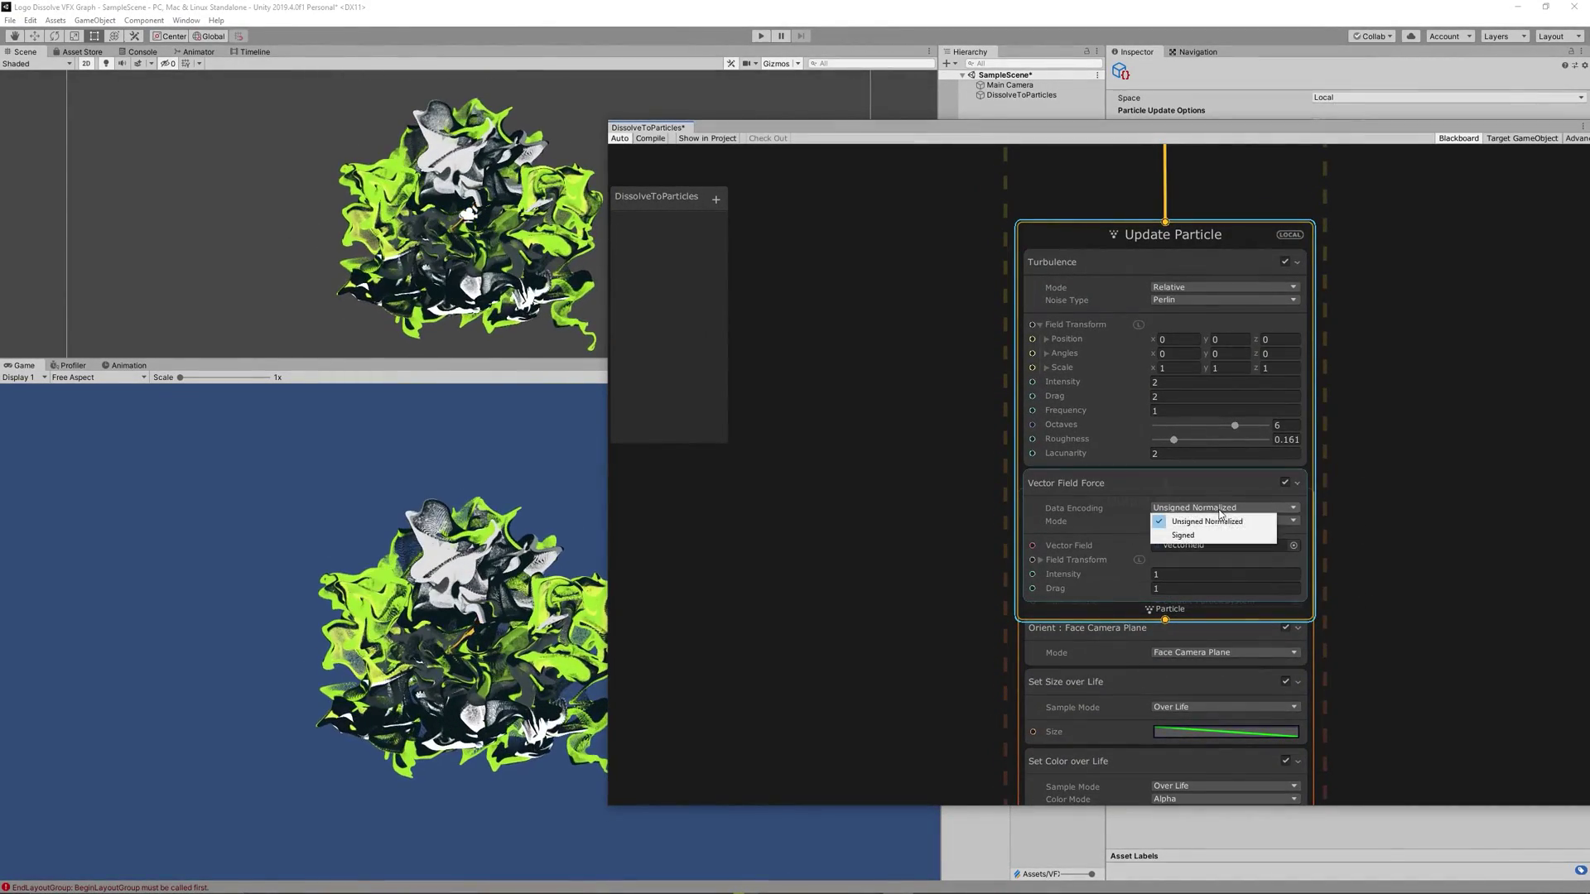
click(1204, 532)
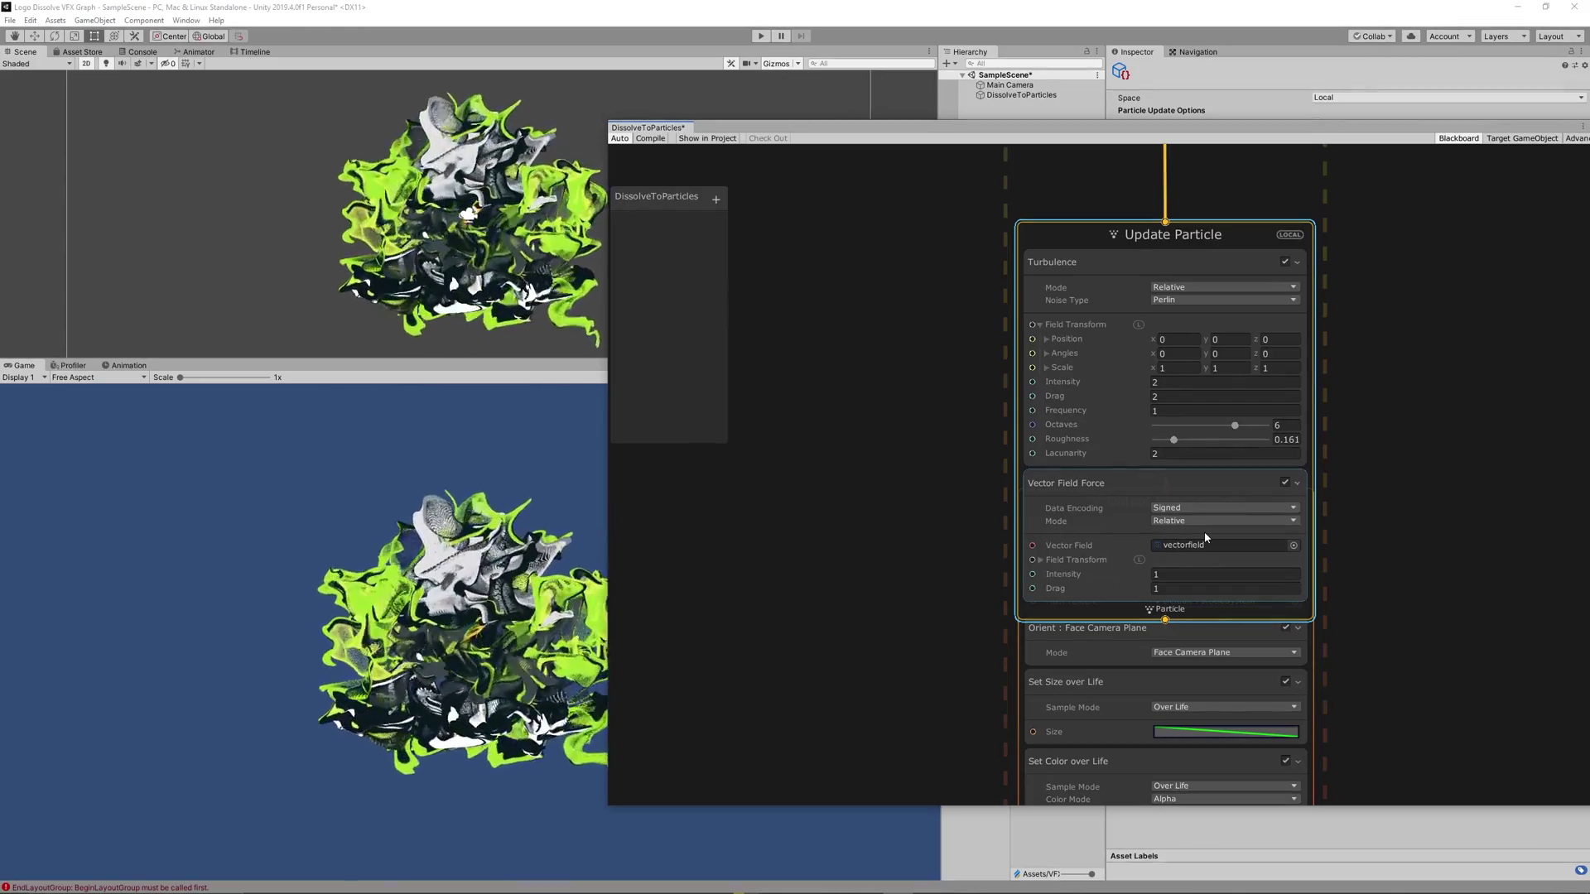
click(1205, 525)
click(1204, 533)
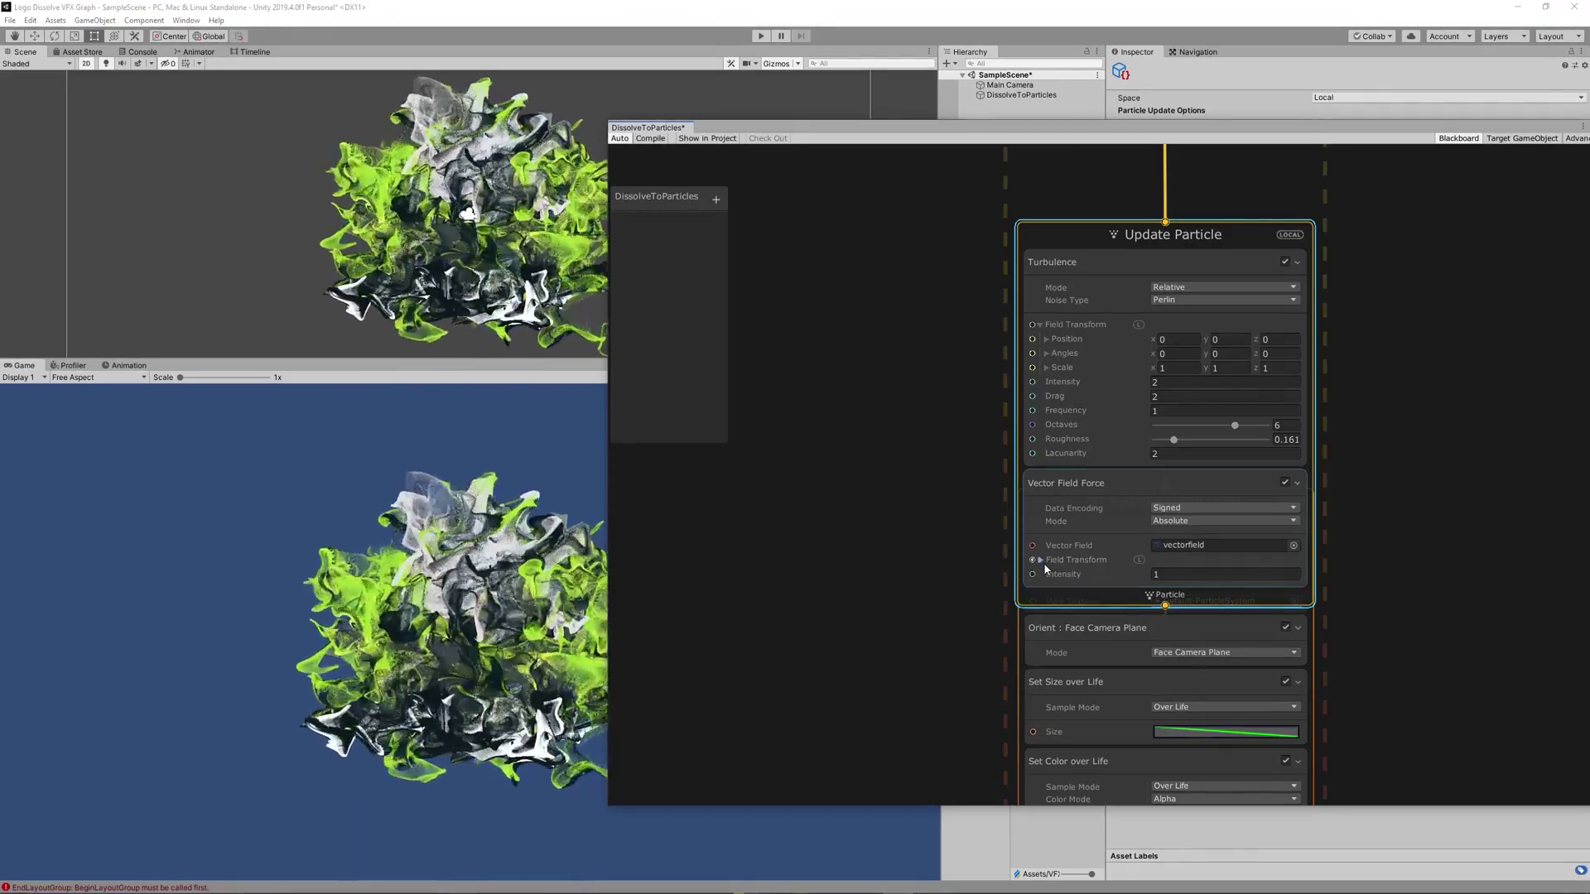
click(1041, 560)
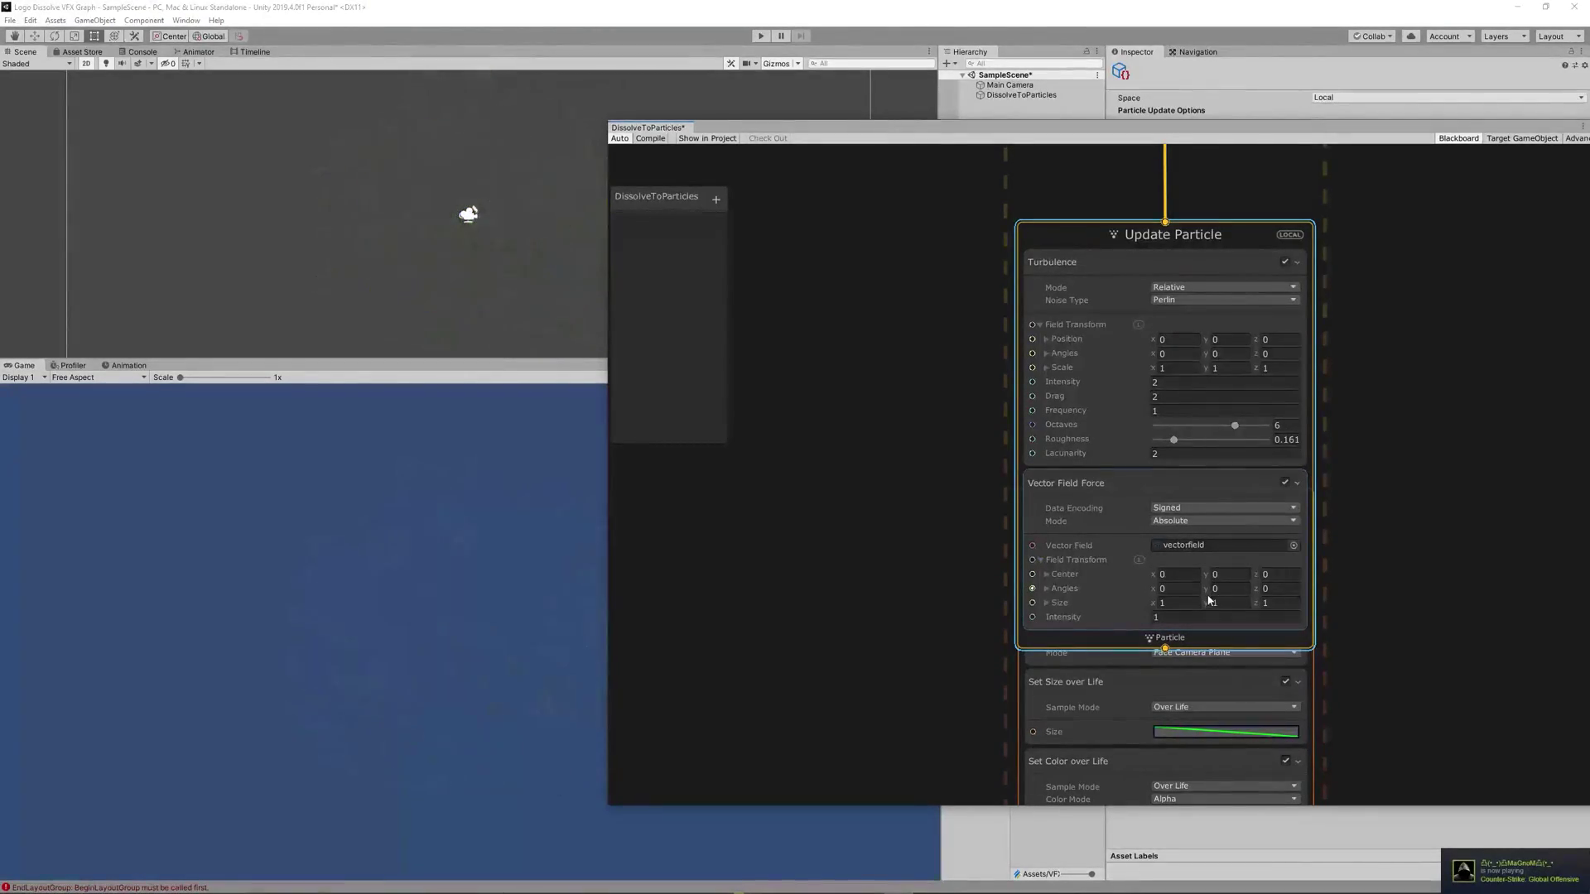
Set the Vector Field Force transform Size to 5 on X and Y, keeping Z at 1
drag(1211, 607, 1275, 603)
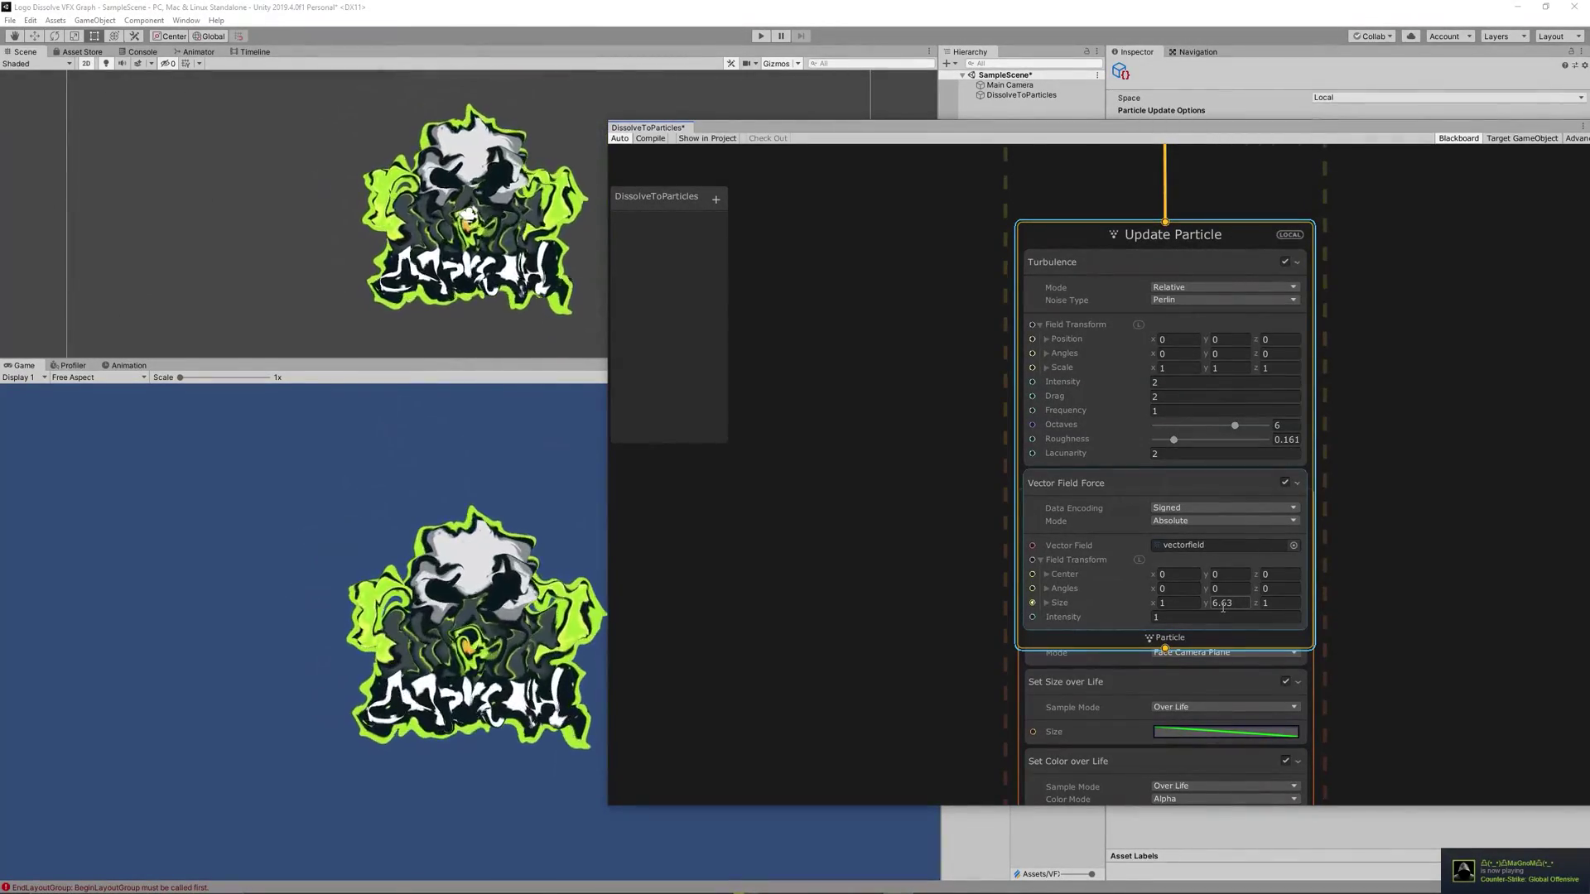
double_click(1223, 605)
text(2.38)
key(Return)
mouse_move(1205, 602)
mouse_down()
mouse_move(1209, 580)
mouse_move(1209, 611)
mouse_up()
double_click(1226, 604)
text(1.4)
key(Return)
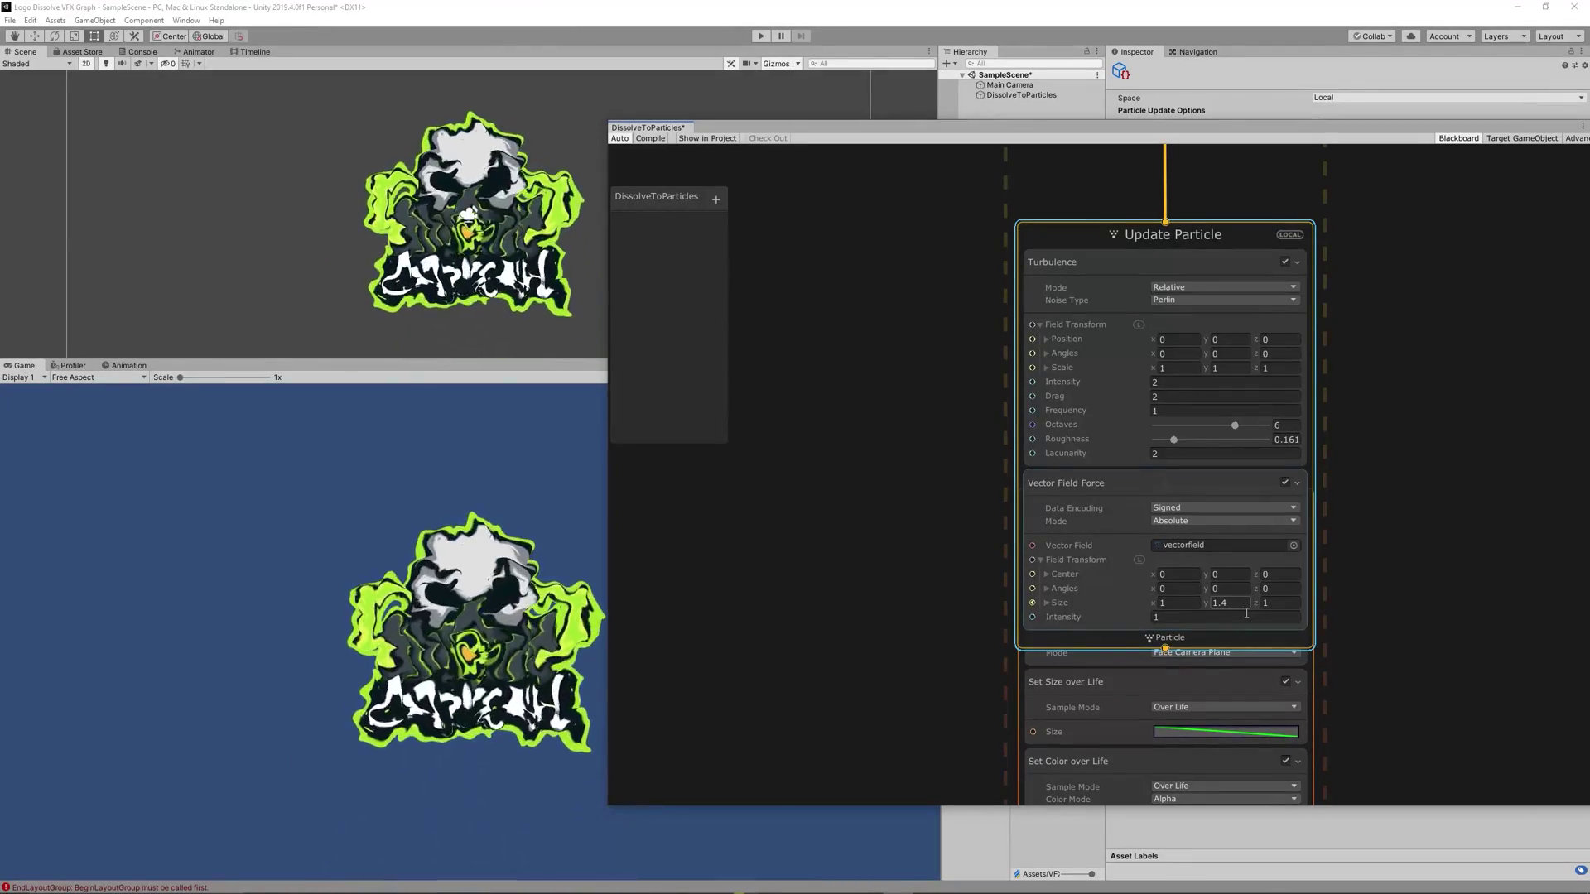
click(1246, 603)
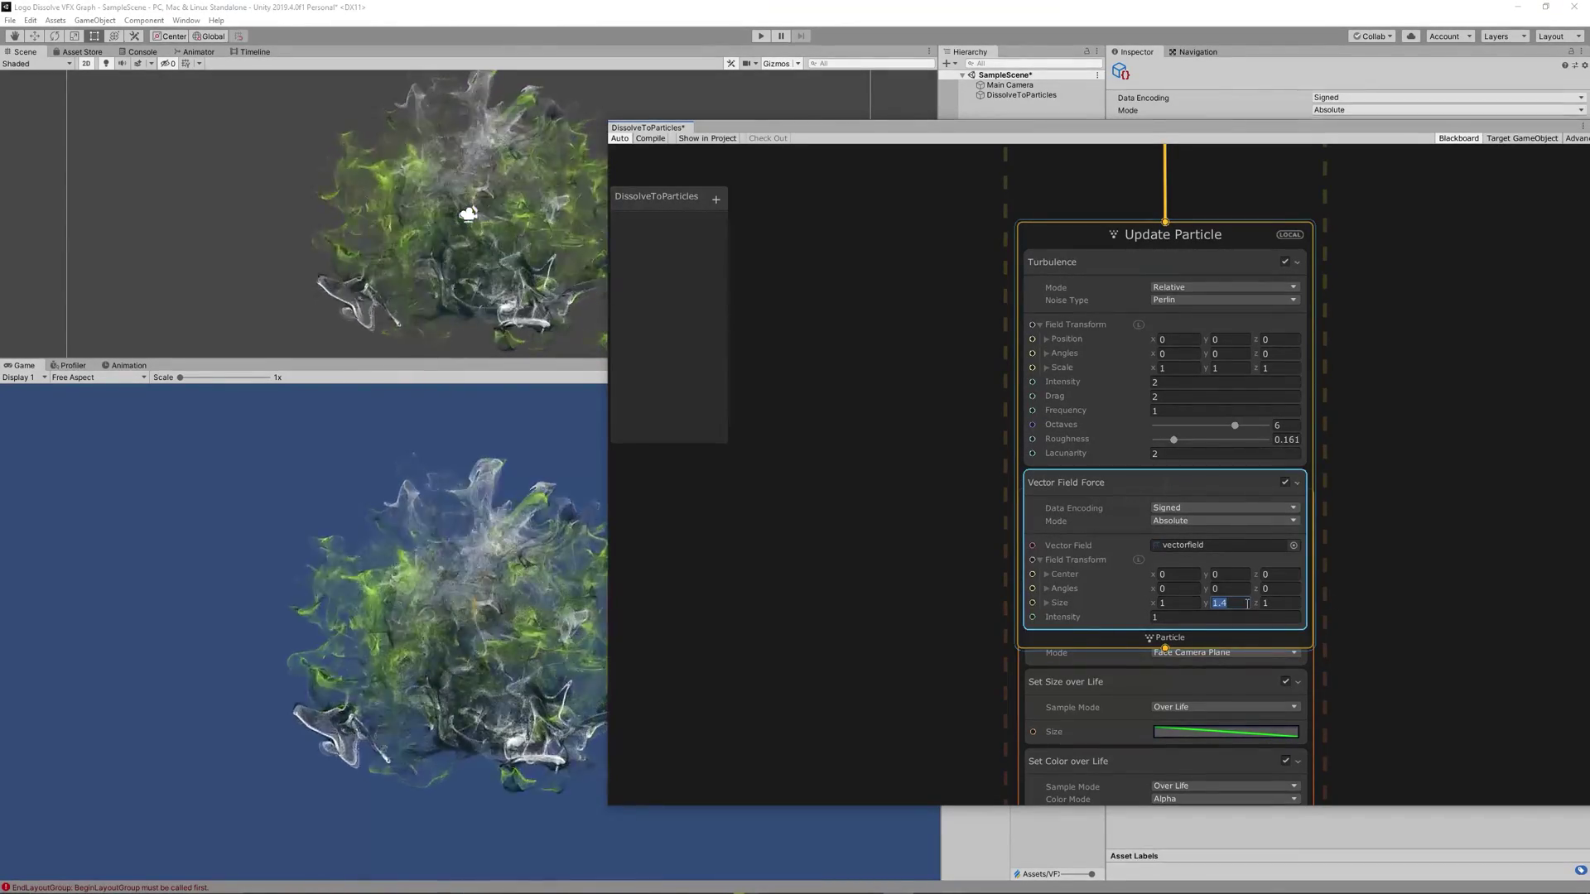
text(5)
key(Return)
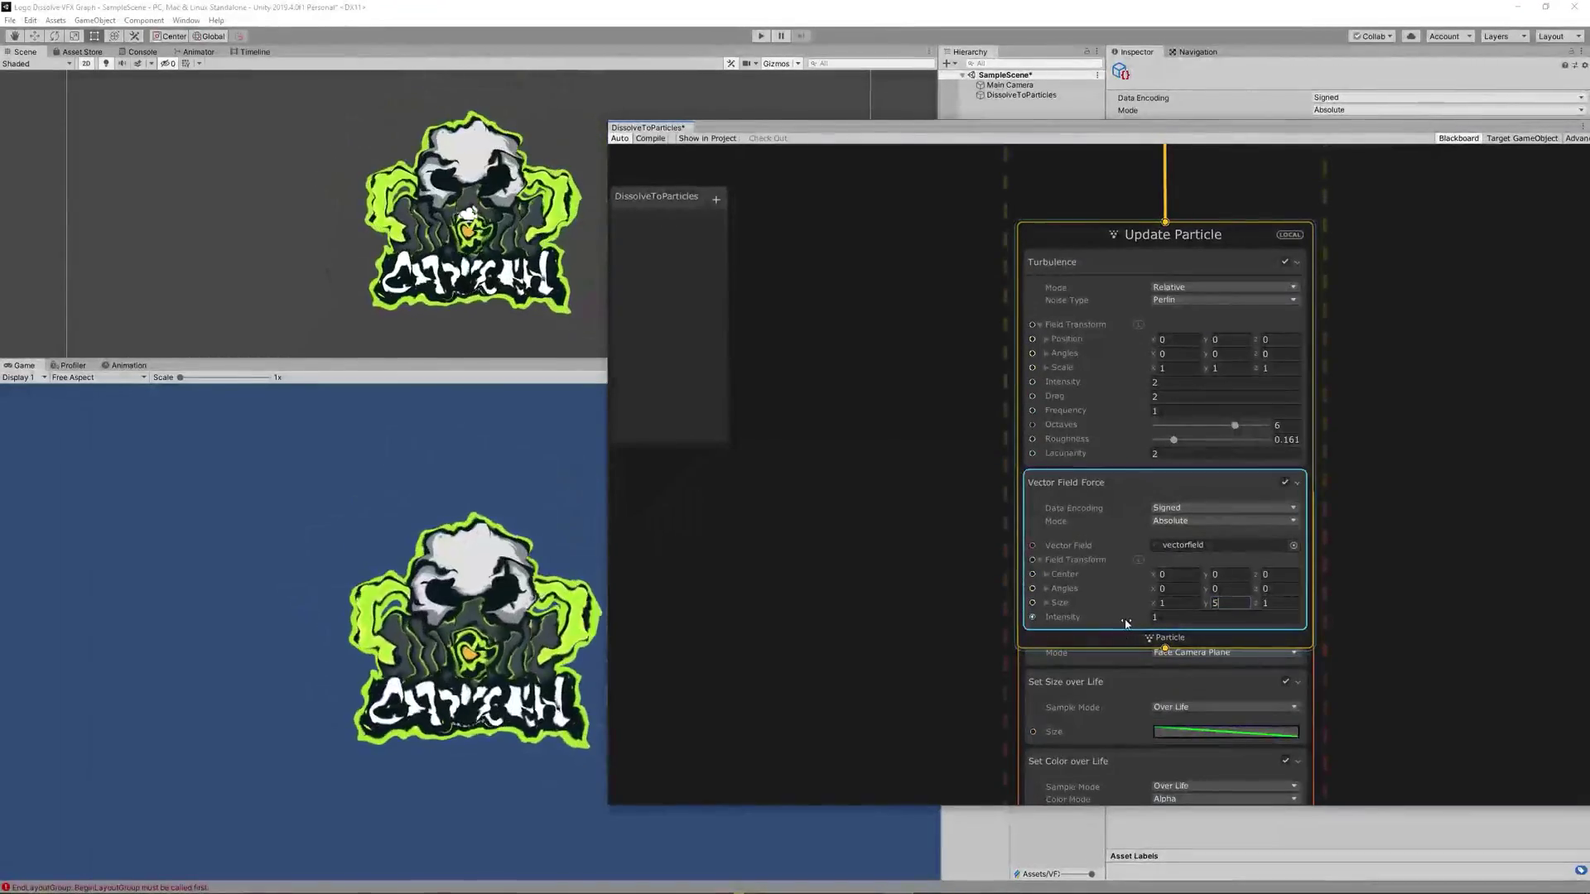
click(1174, 602)
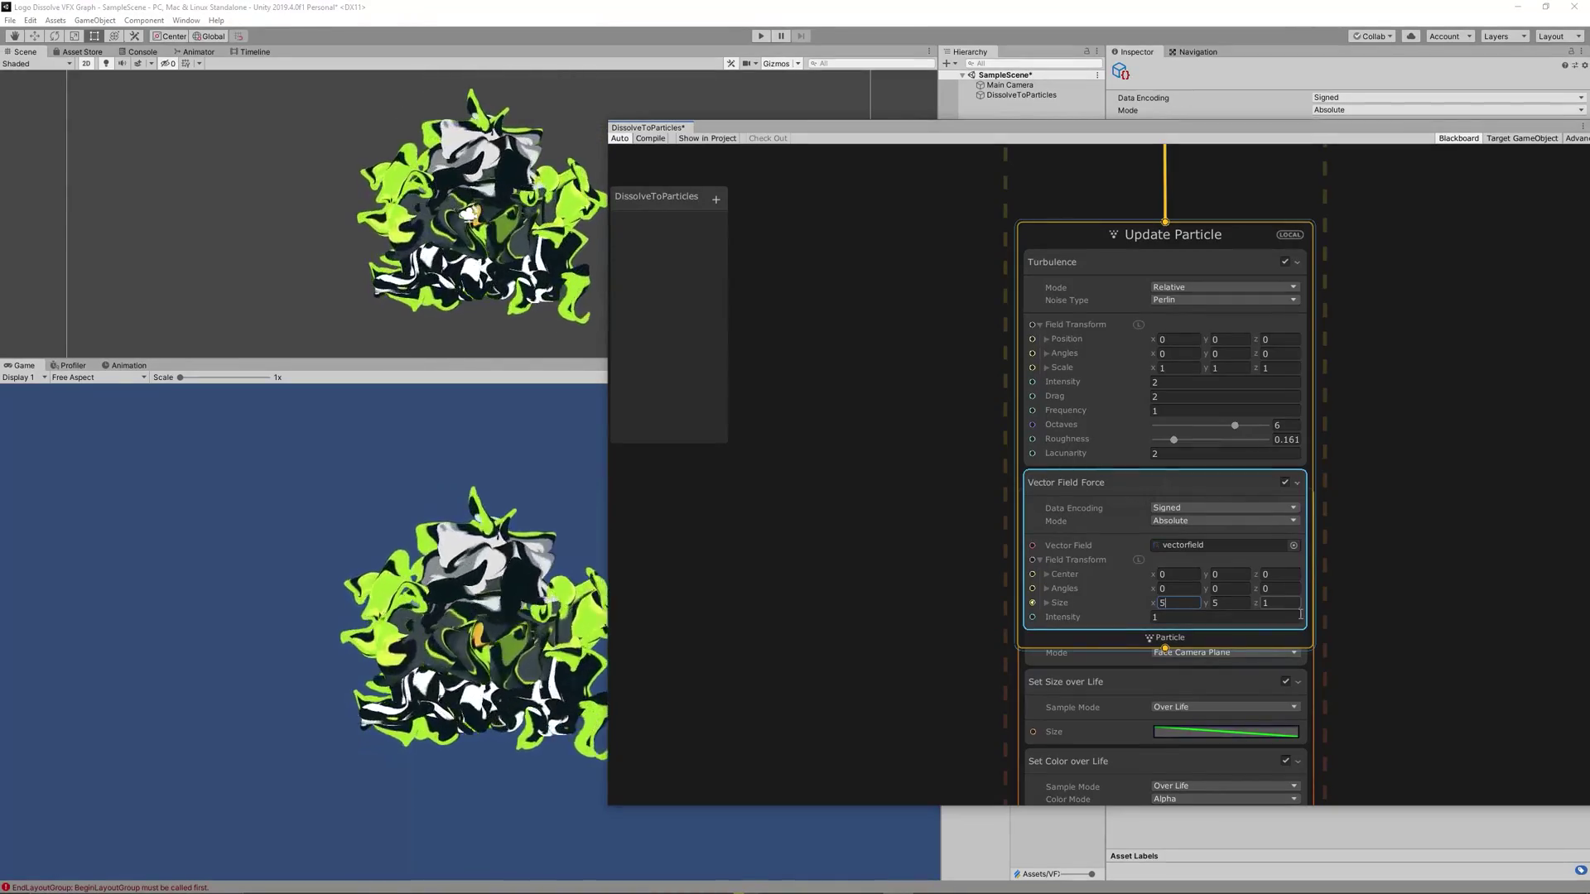
Set the Vector Field Force Intensity to 2 and make the Main Camera background black
click(1173, 621)
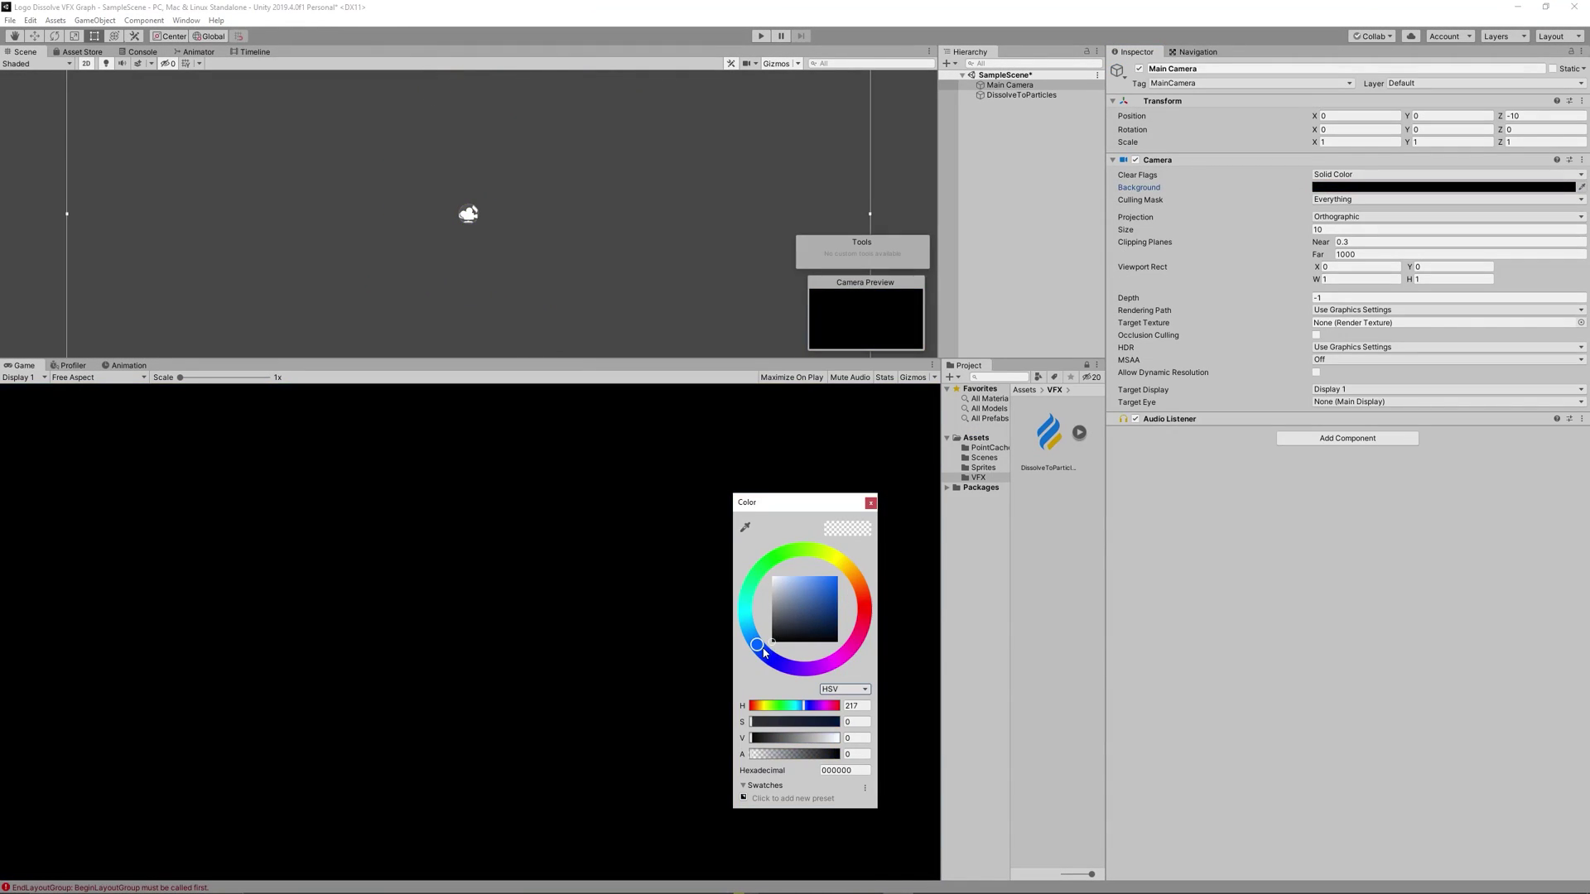
click(1037, 181)
Close the colour picker and place the GreenLogo sprite from the Sprites folder into the scene
click(998, 110)
click(1006, 95)
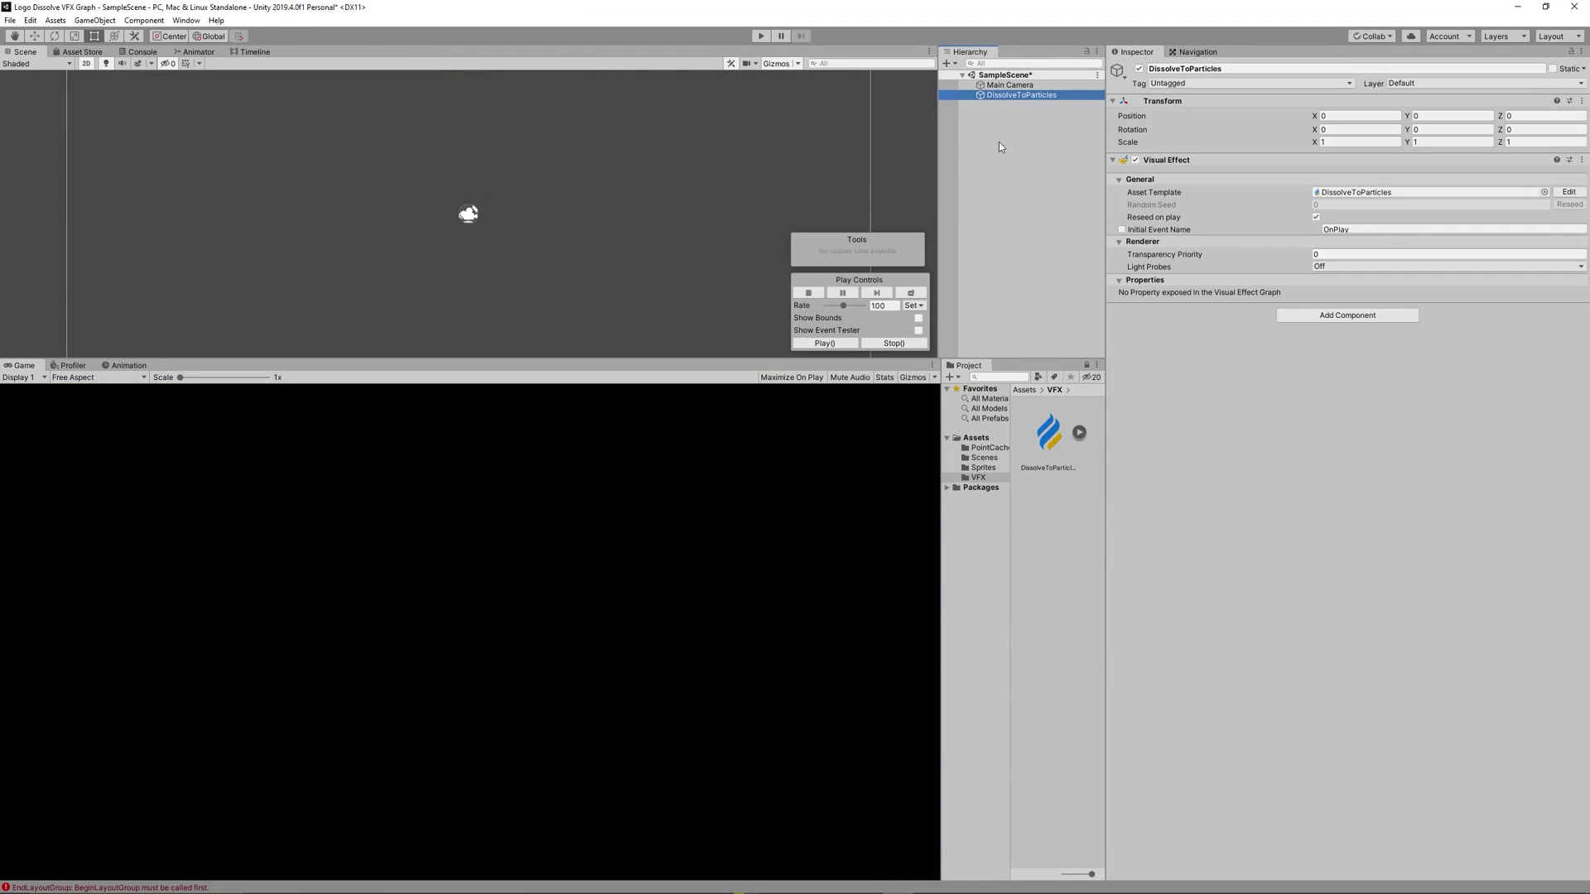
click(1047, 447)
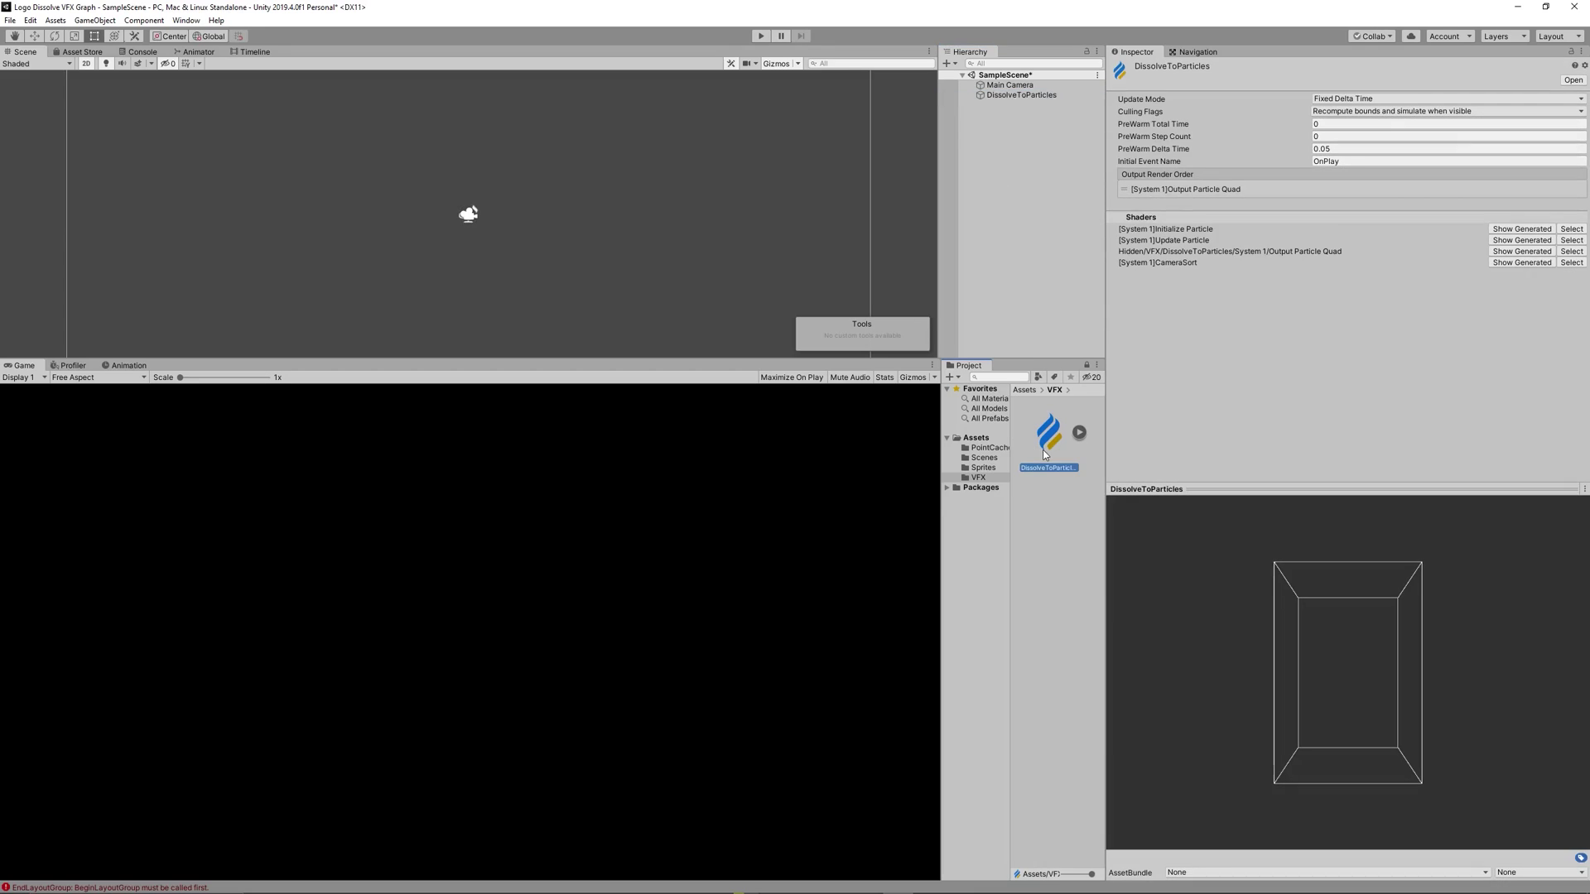
click(982, 468)
drag(1056, 510, 1064, 275)
Reopen the DissolveToParticles graph in the VFX Graph editor
click(1019, 95)
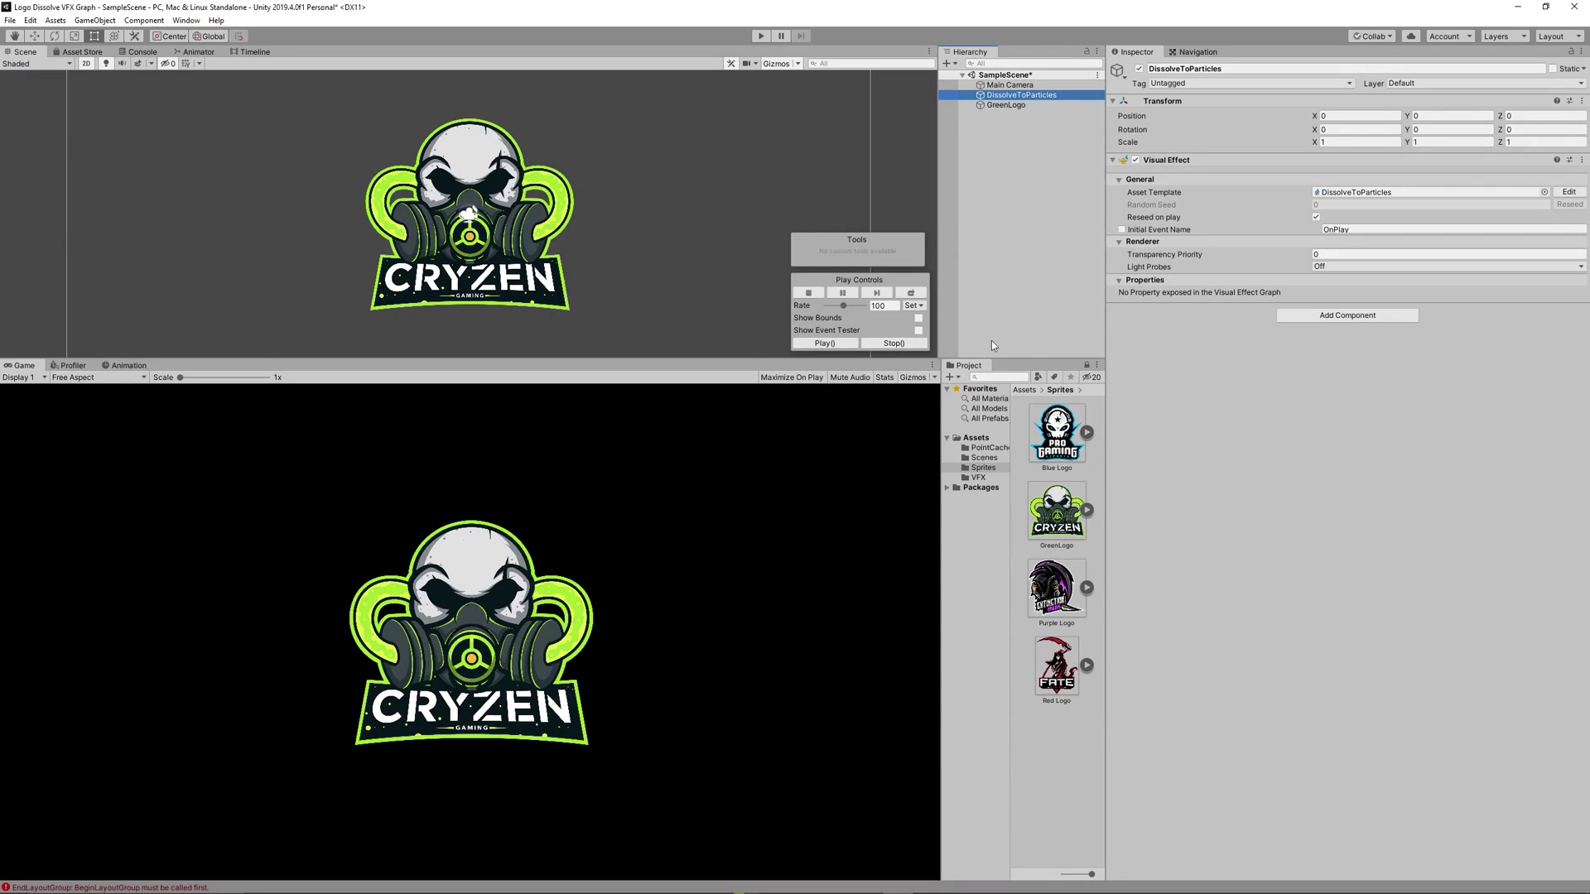
double_click(1341, 193)
click(1128, 282)
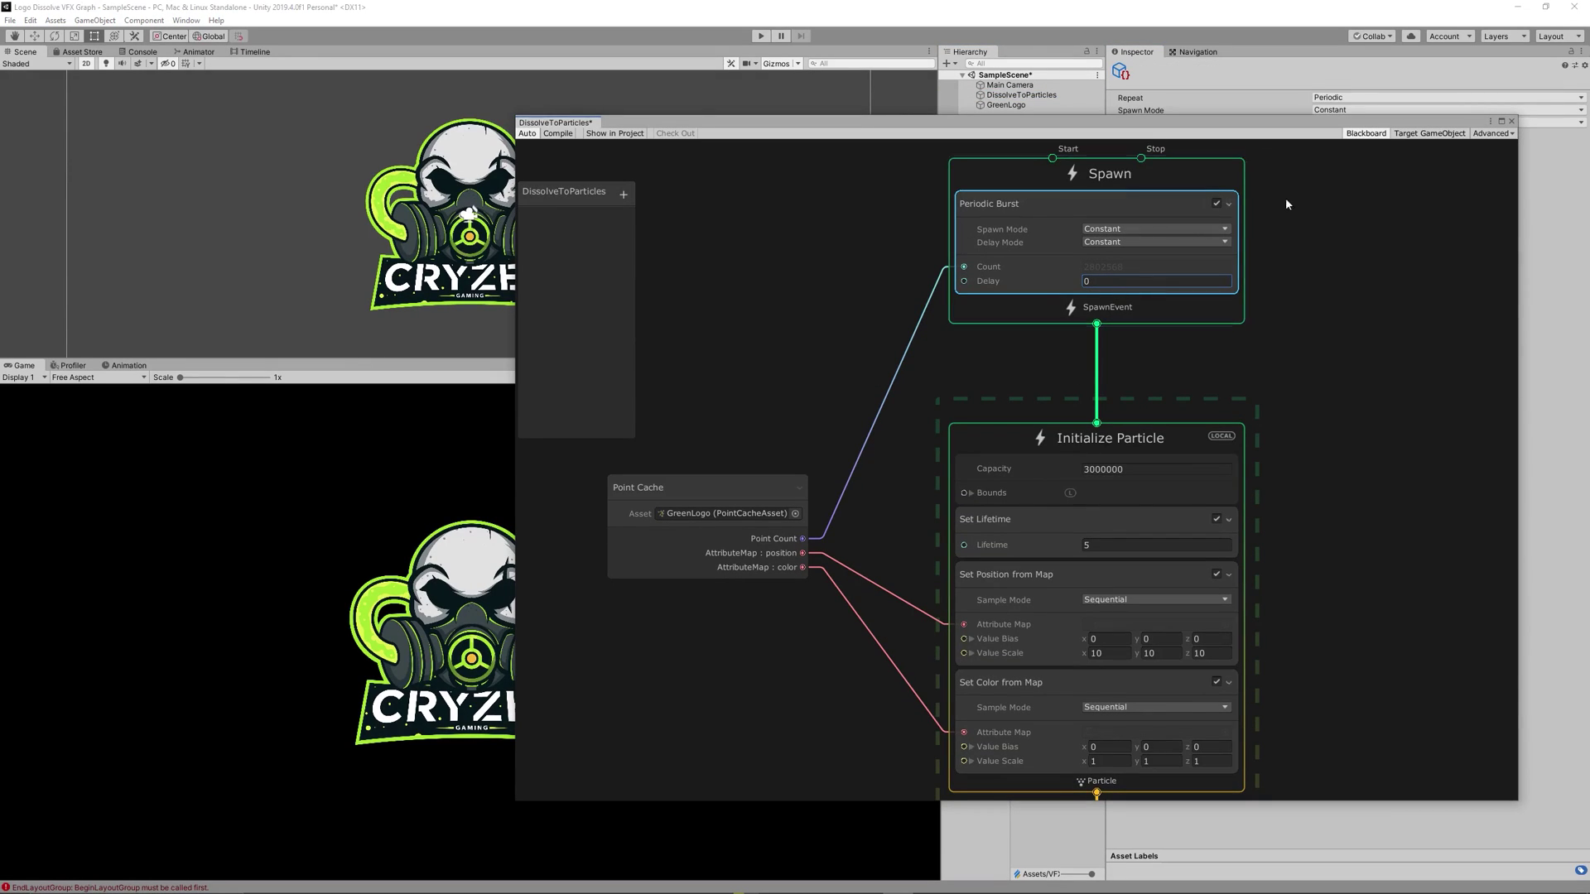
Set the Periodic Burst delay to 0, then compile and close the DissolveToParticles graph
drag(1023, 124, 1023, 218)
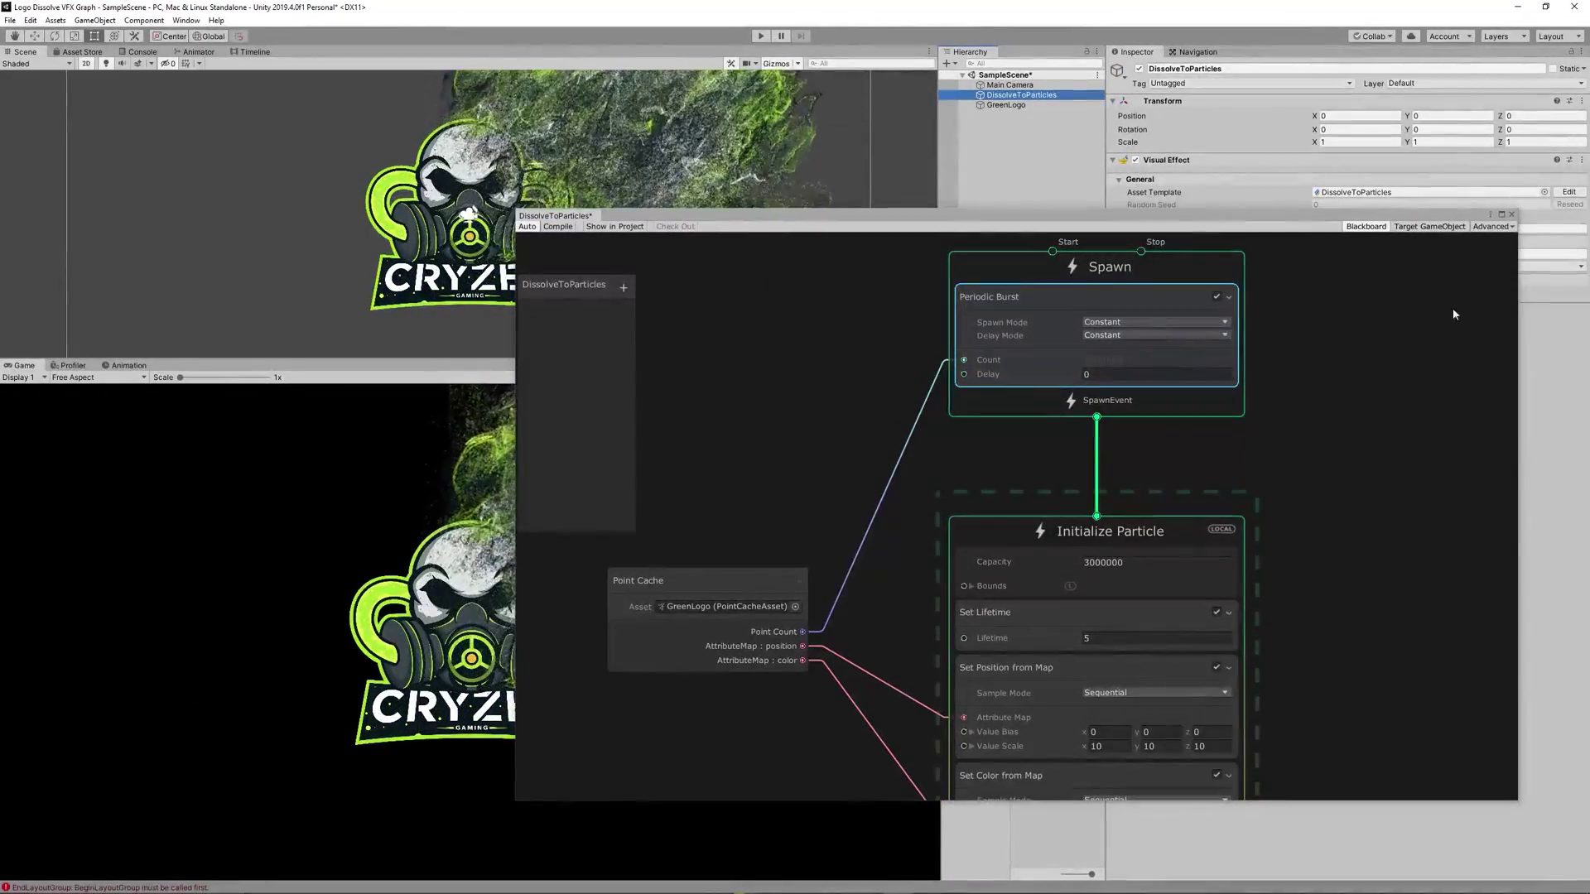
click(1512, 215)
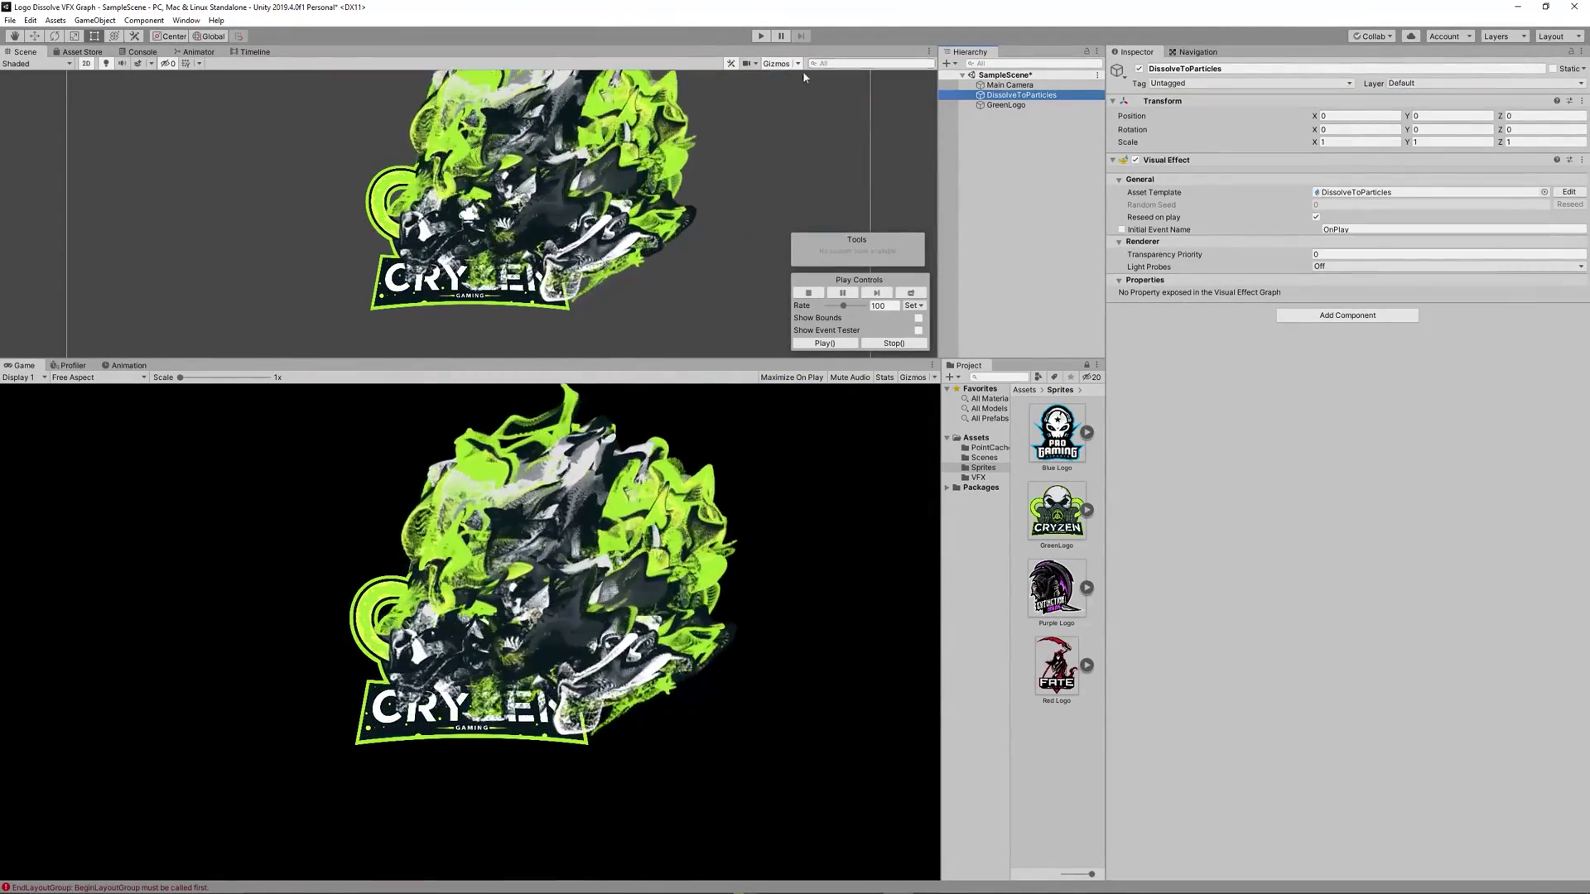
click(978, 194)
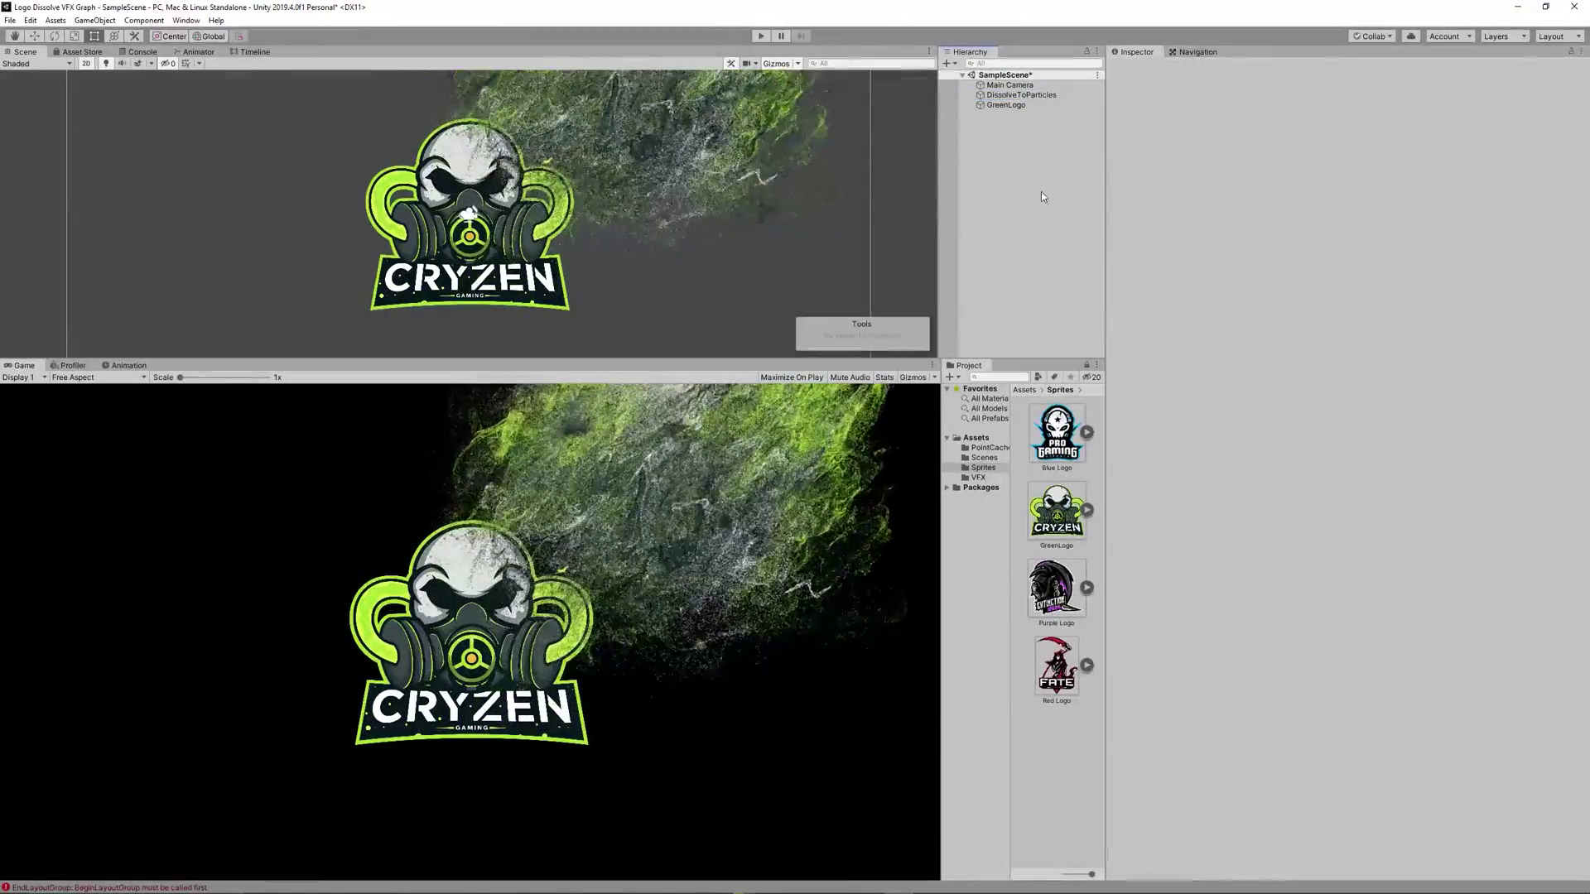
click(1007, 105)
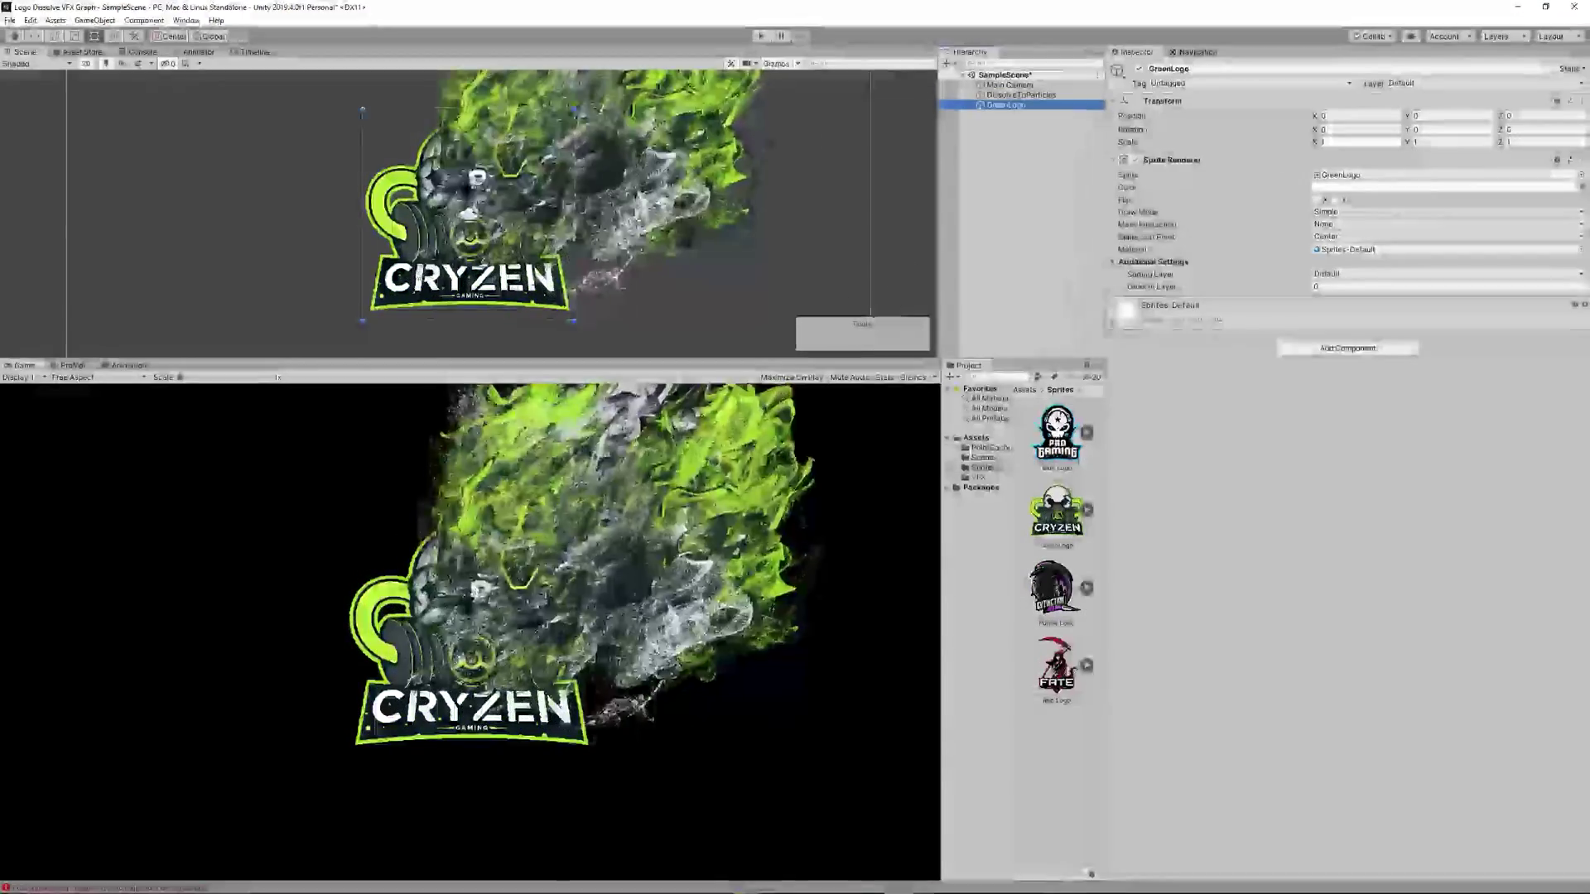
click(1032, 96)
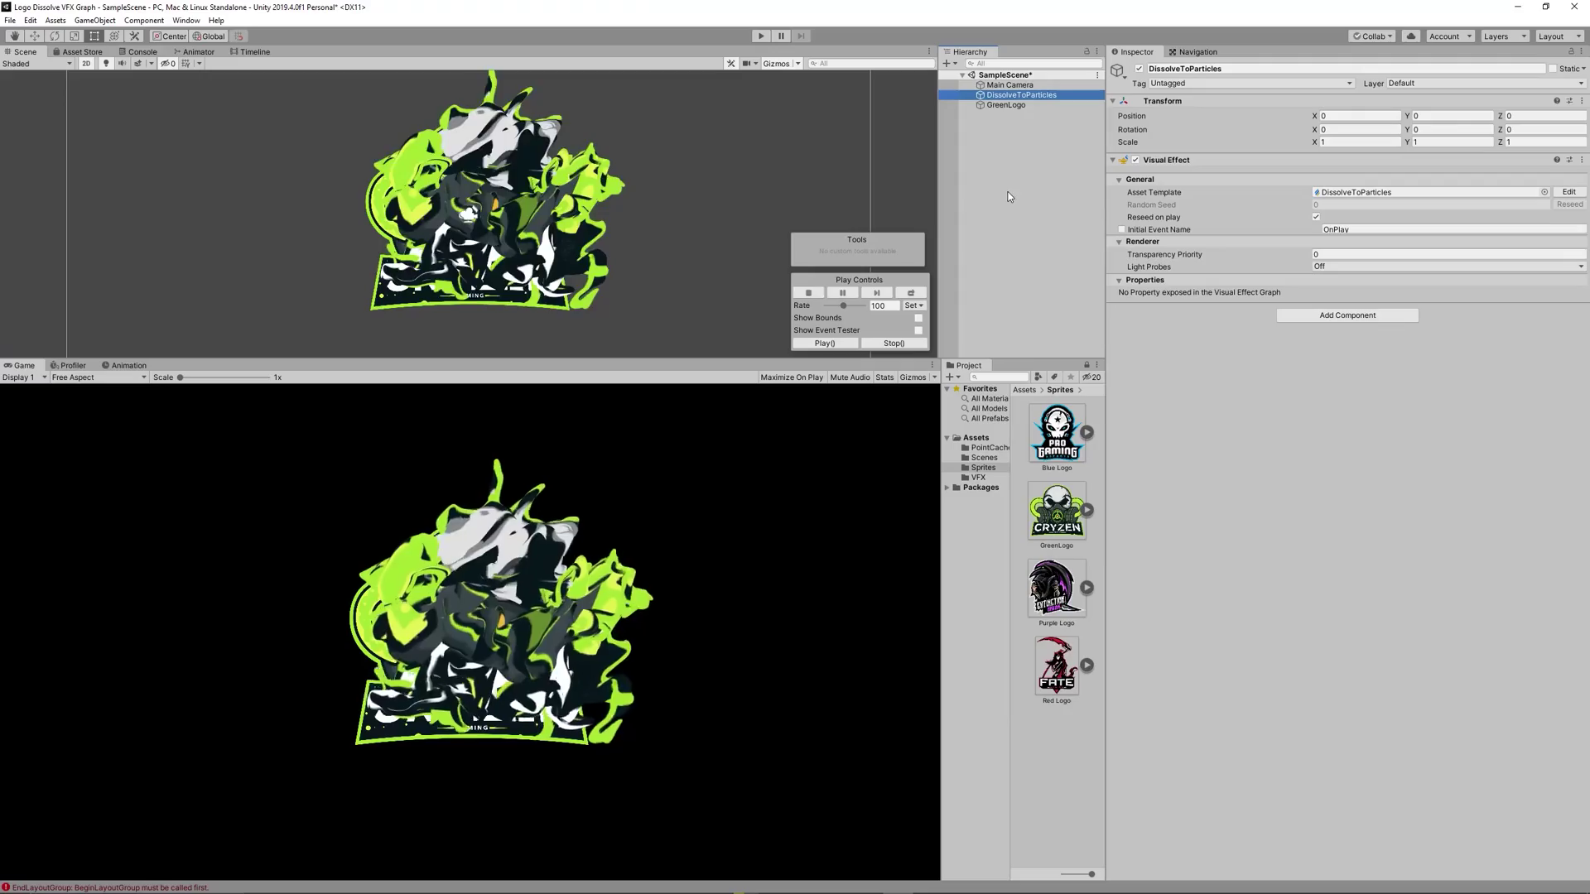
click(1008, 105)
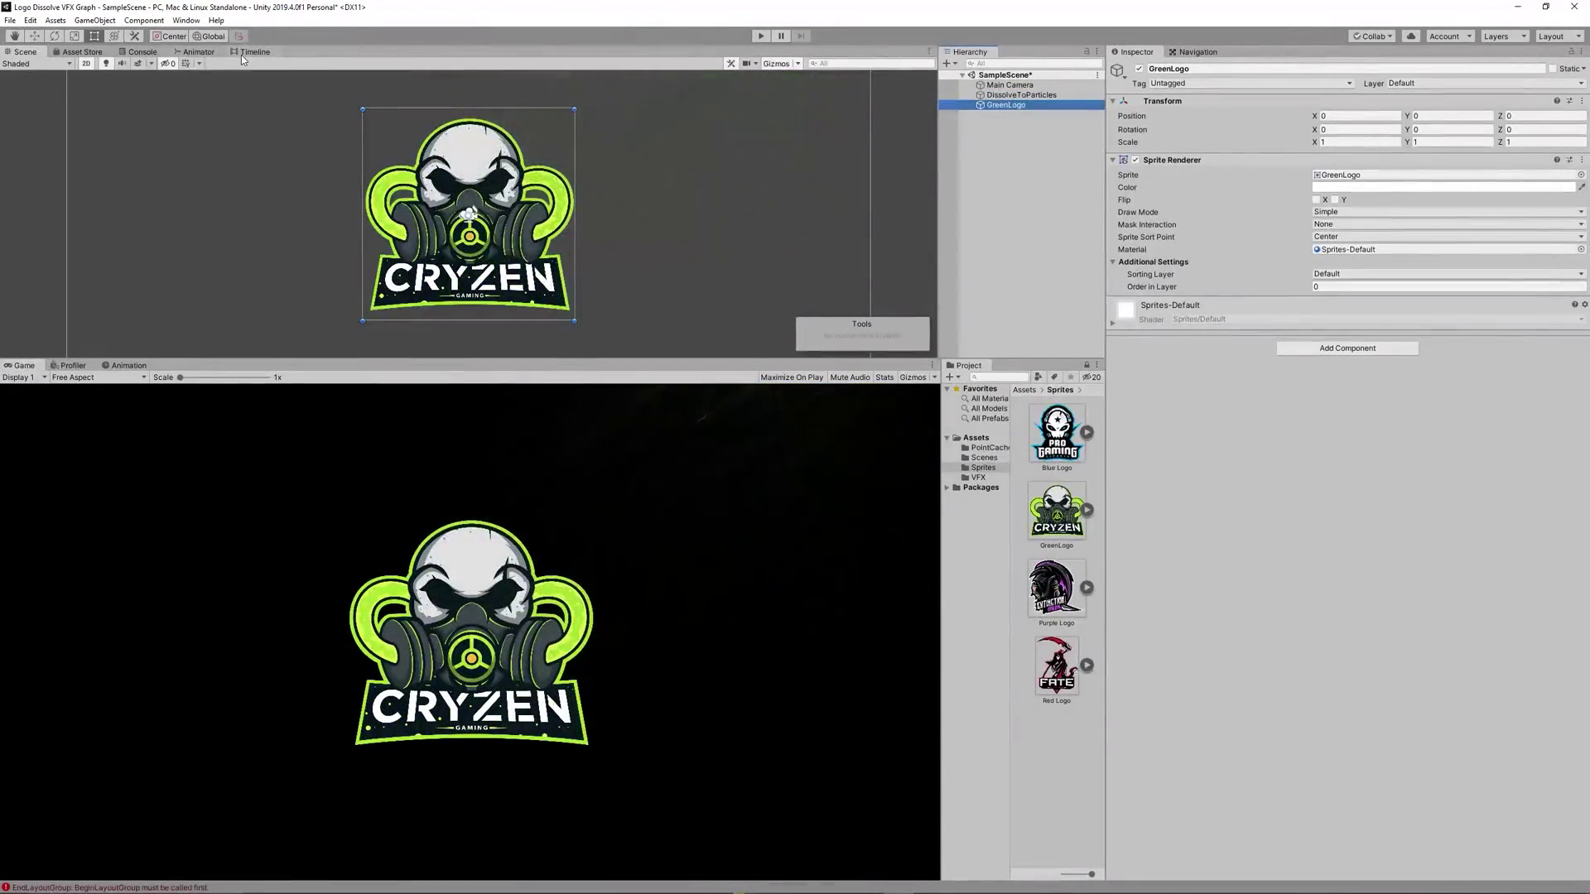
Open the Timeline window and create an empty TimeLine object to hold the timeline
click(242, 55)
right_click(1001, 141)
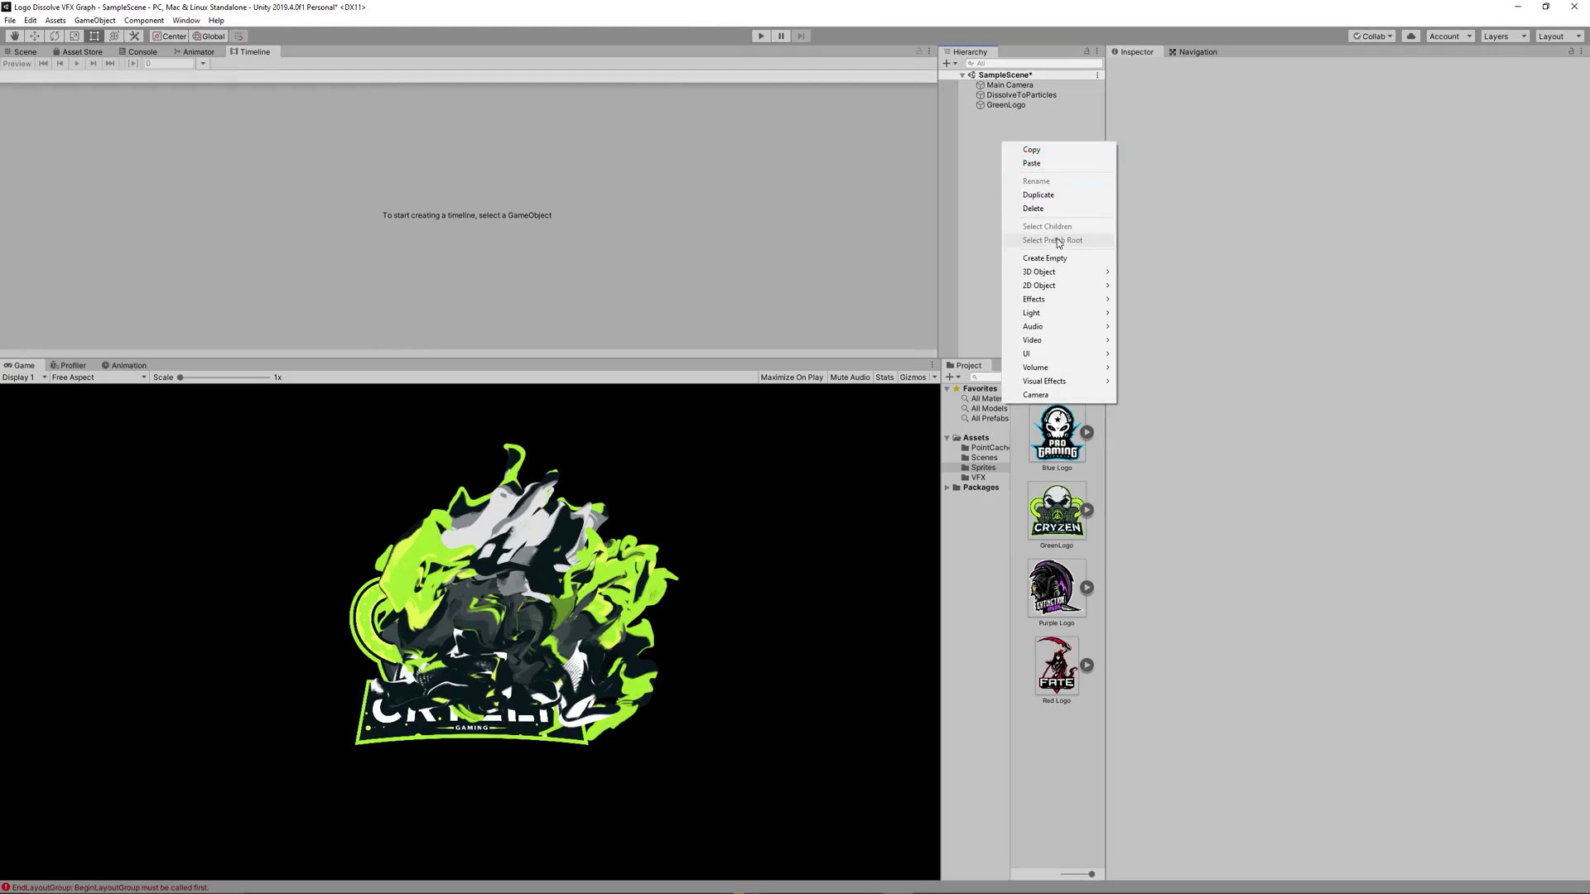
click(1031, 241)
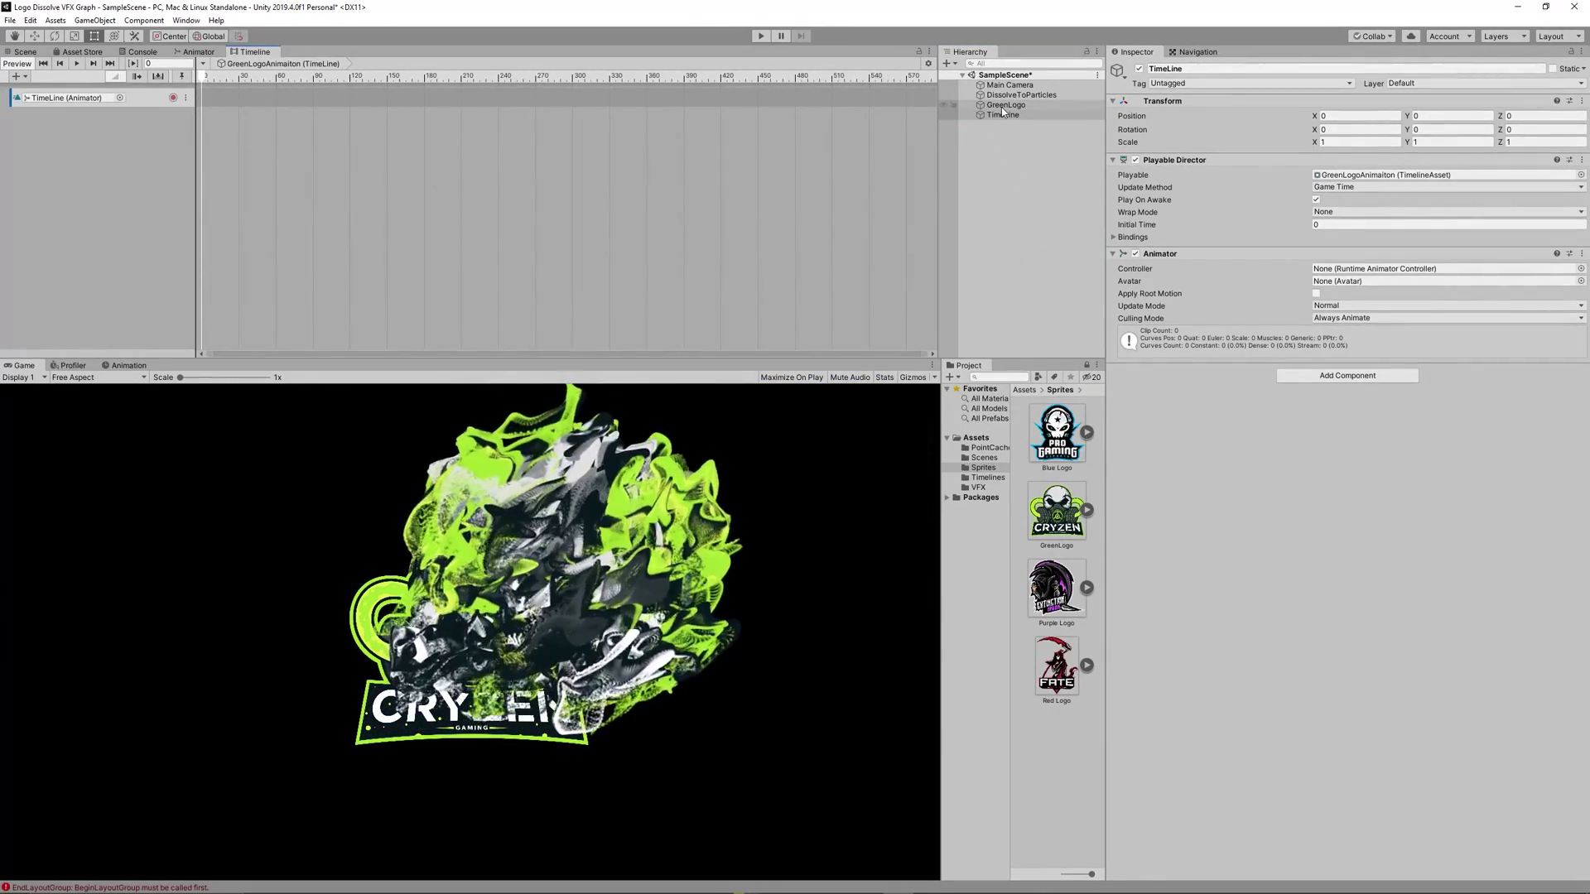
Add GreenLogo as an Animation Track on the GreenLogoAnimation timeline and start recording it
drag(1001, 107, 162, 145)
click(187, 166)
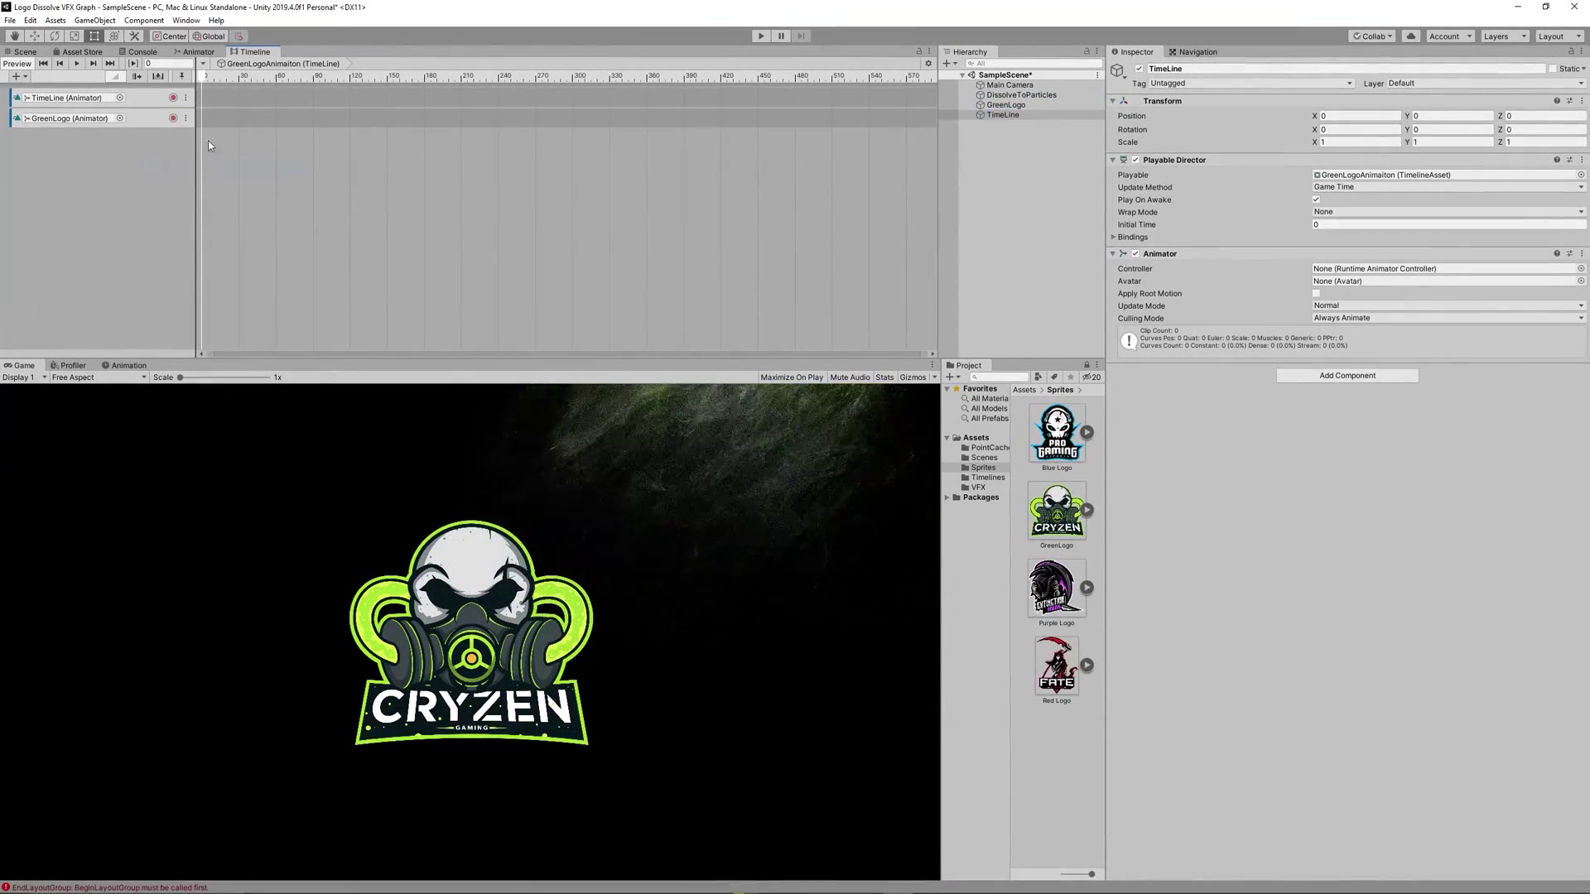
click(75, 119)
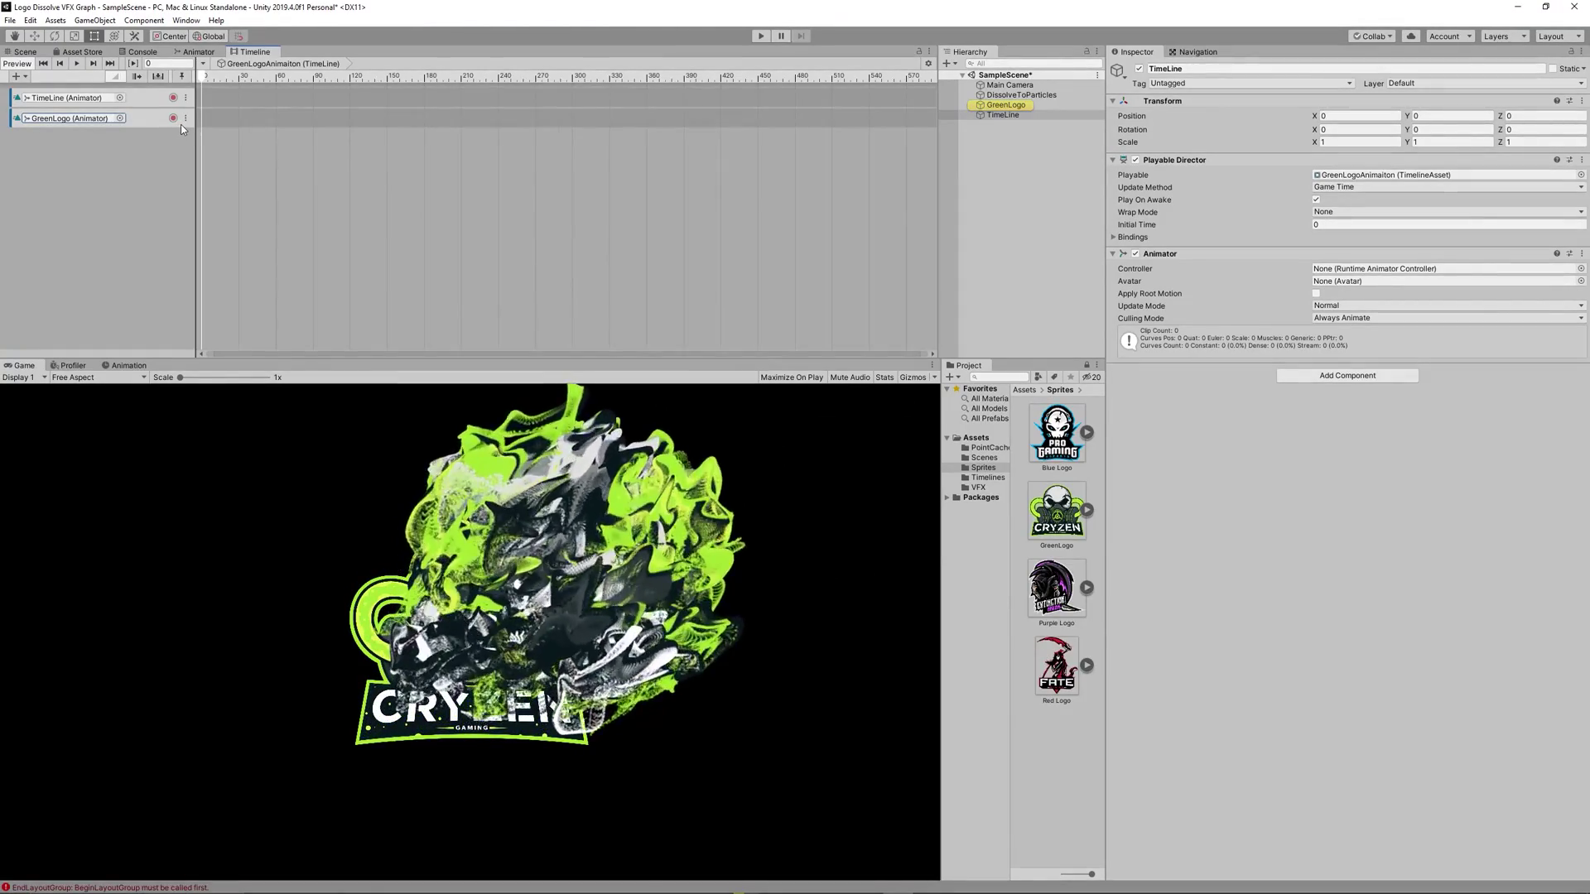
click(996, 116)
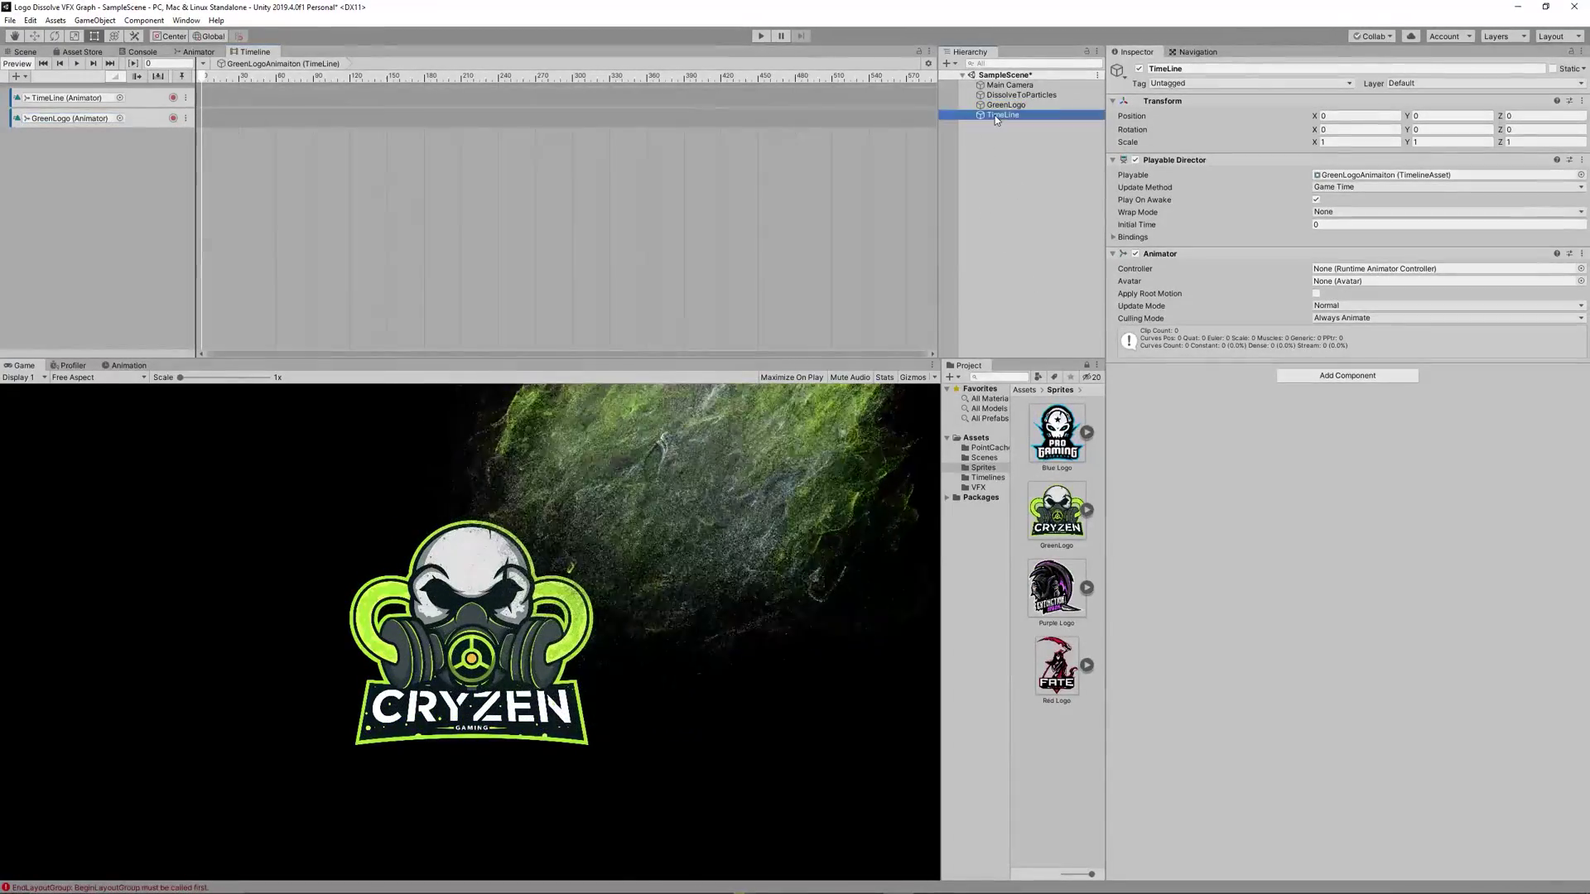
click(173, 118)
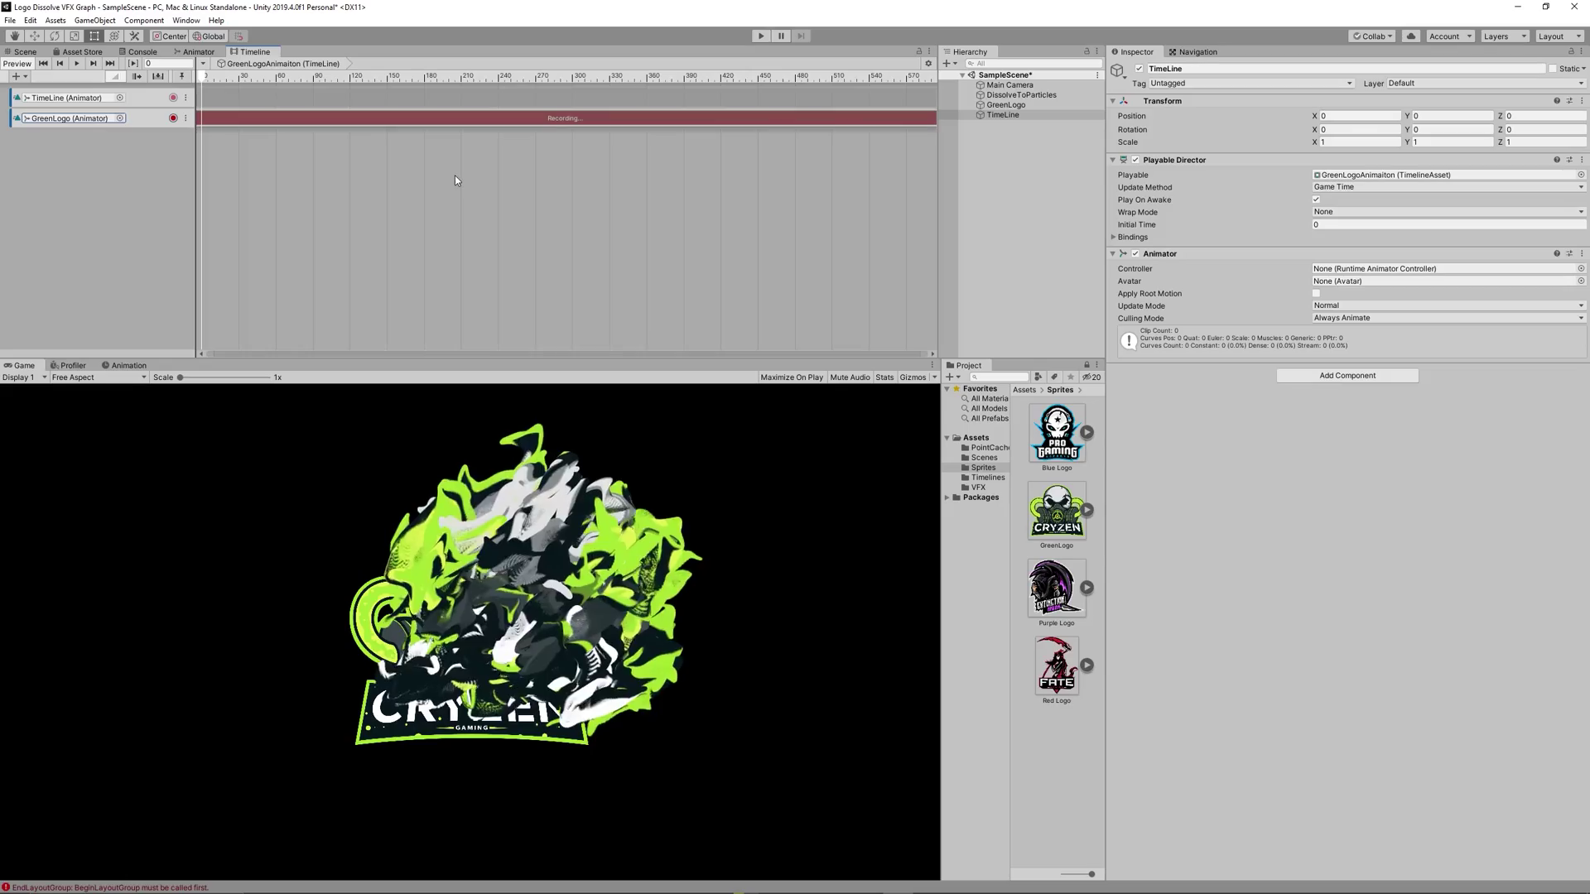
click(1004, 105)
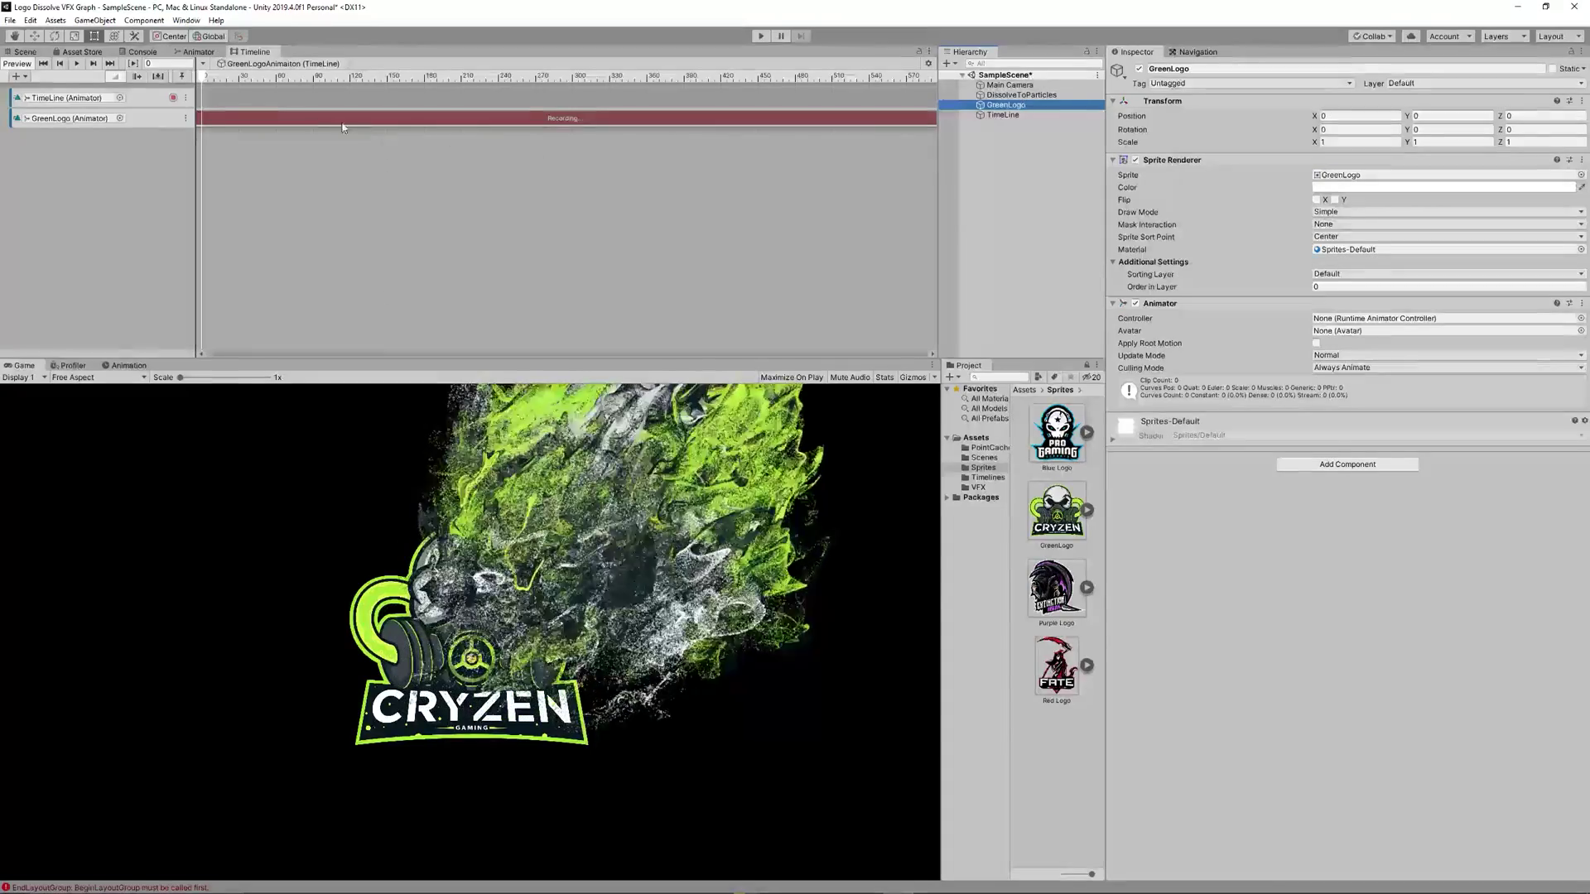
Key the GreenLogo sprite's colour alpha to 0 at the start of the timeline
click(1364, 189)
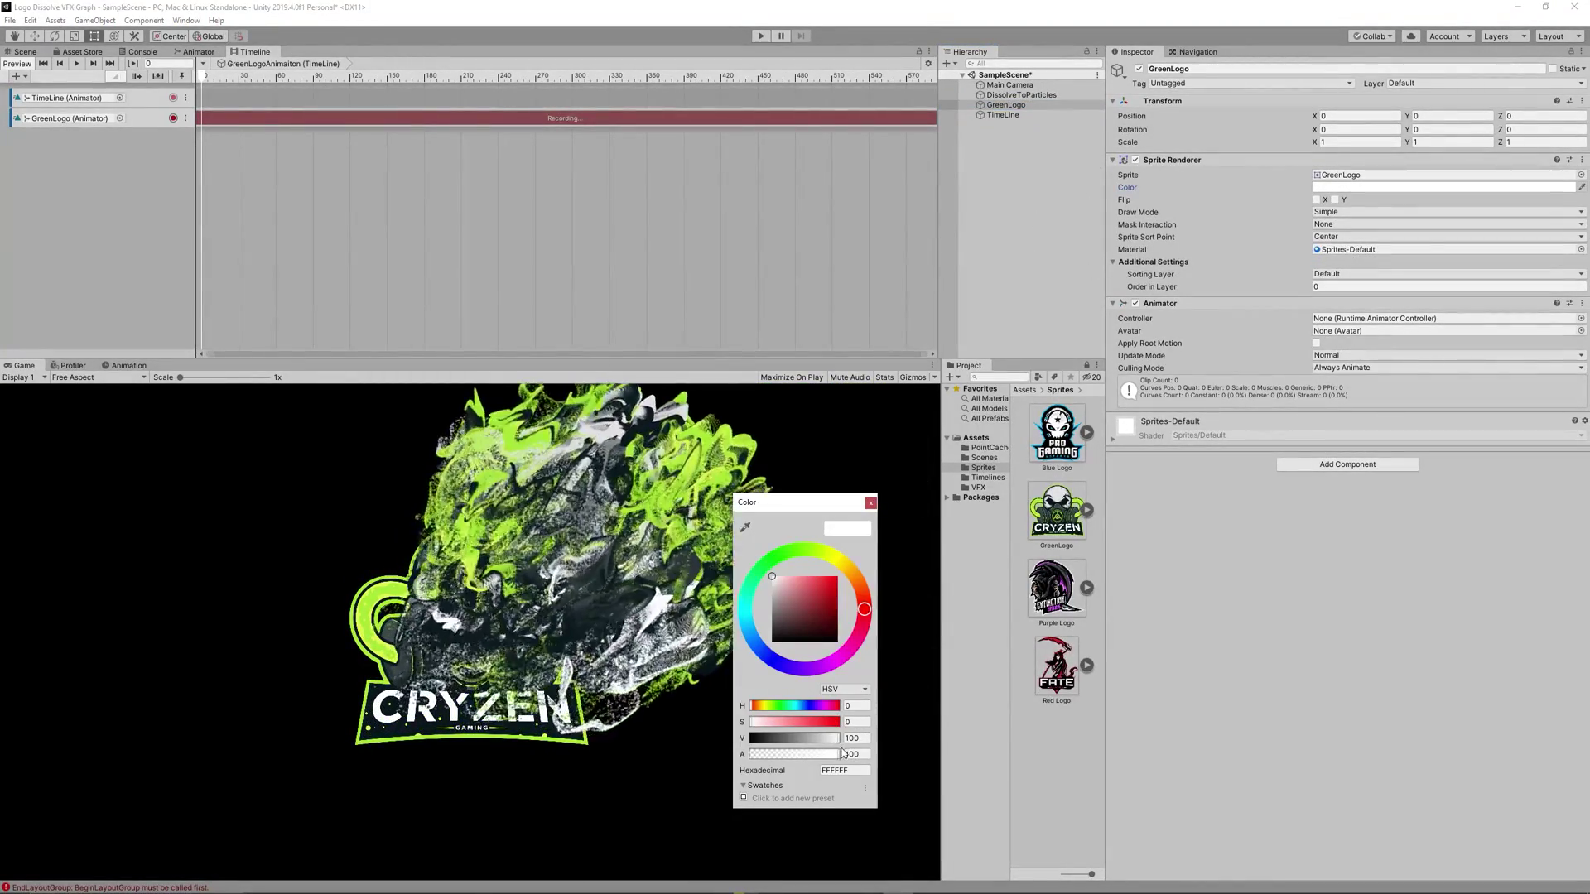
drag(842, 753, 750, 753)
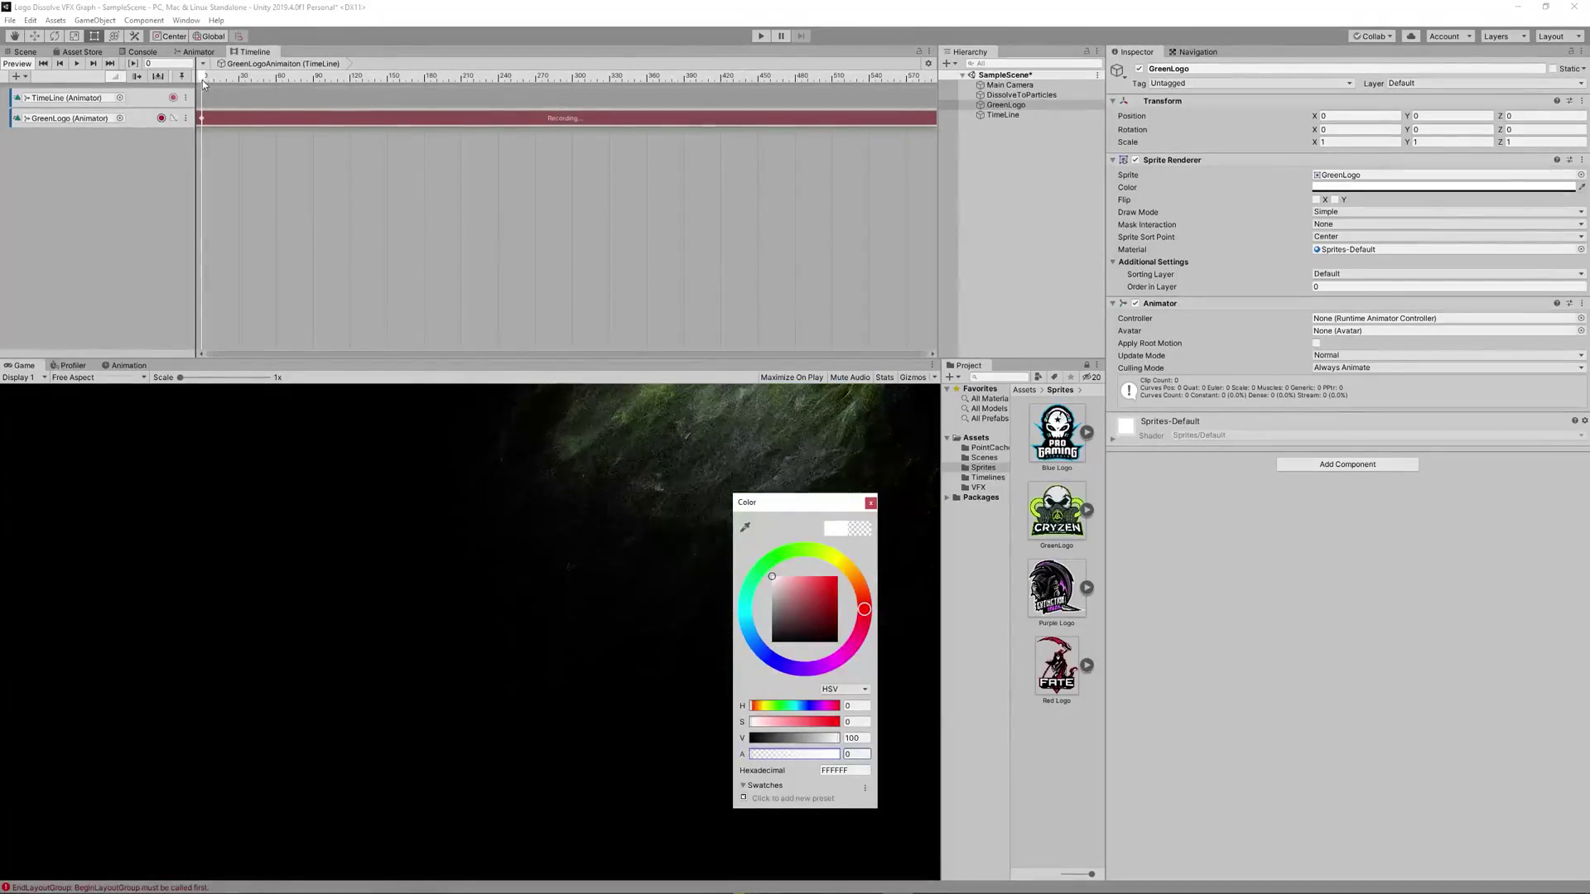
key(Escape)
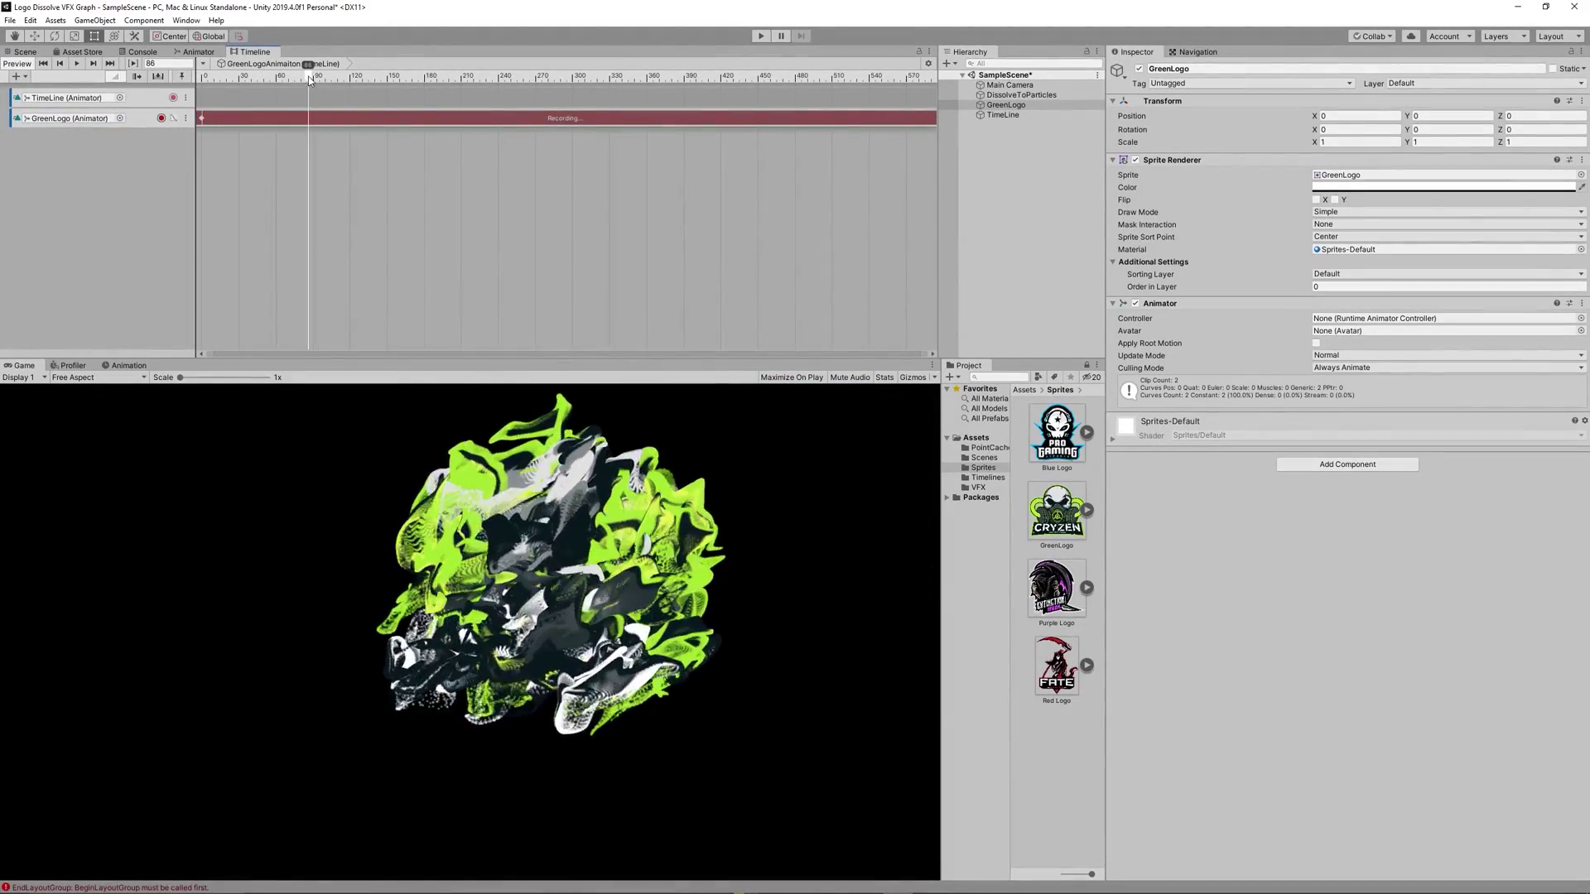
Key full alpha on the GreenLogo colour at frame 60, then scrub back to preview
drag(315, 79, 277, 77)
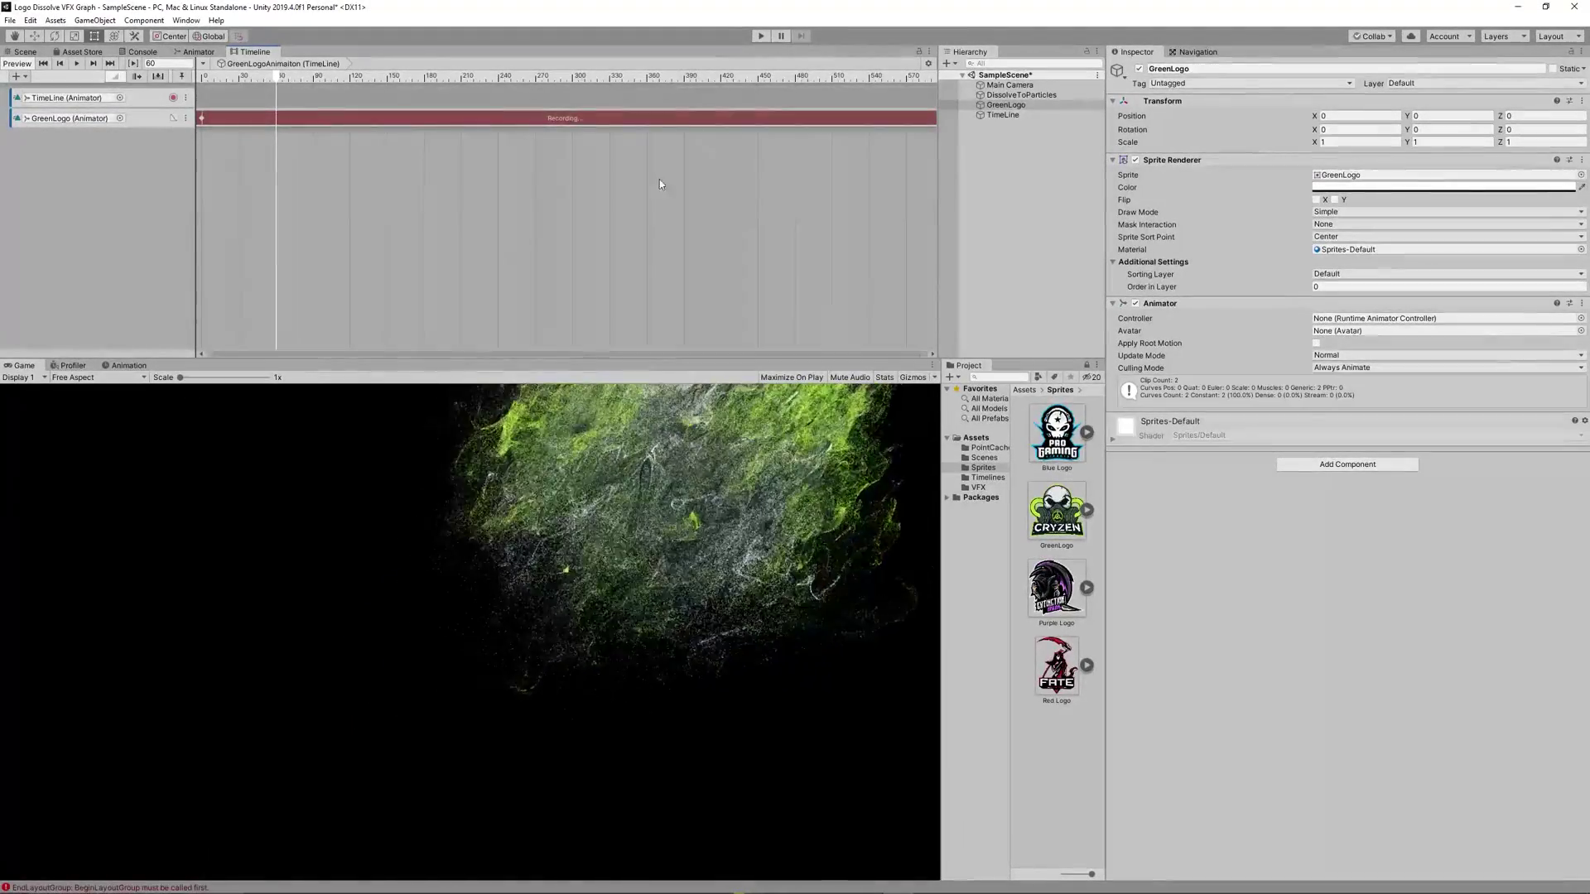
click(1412, 188)
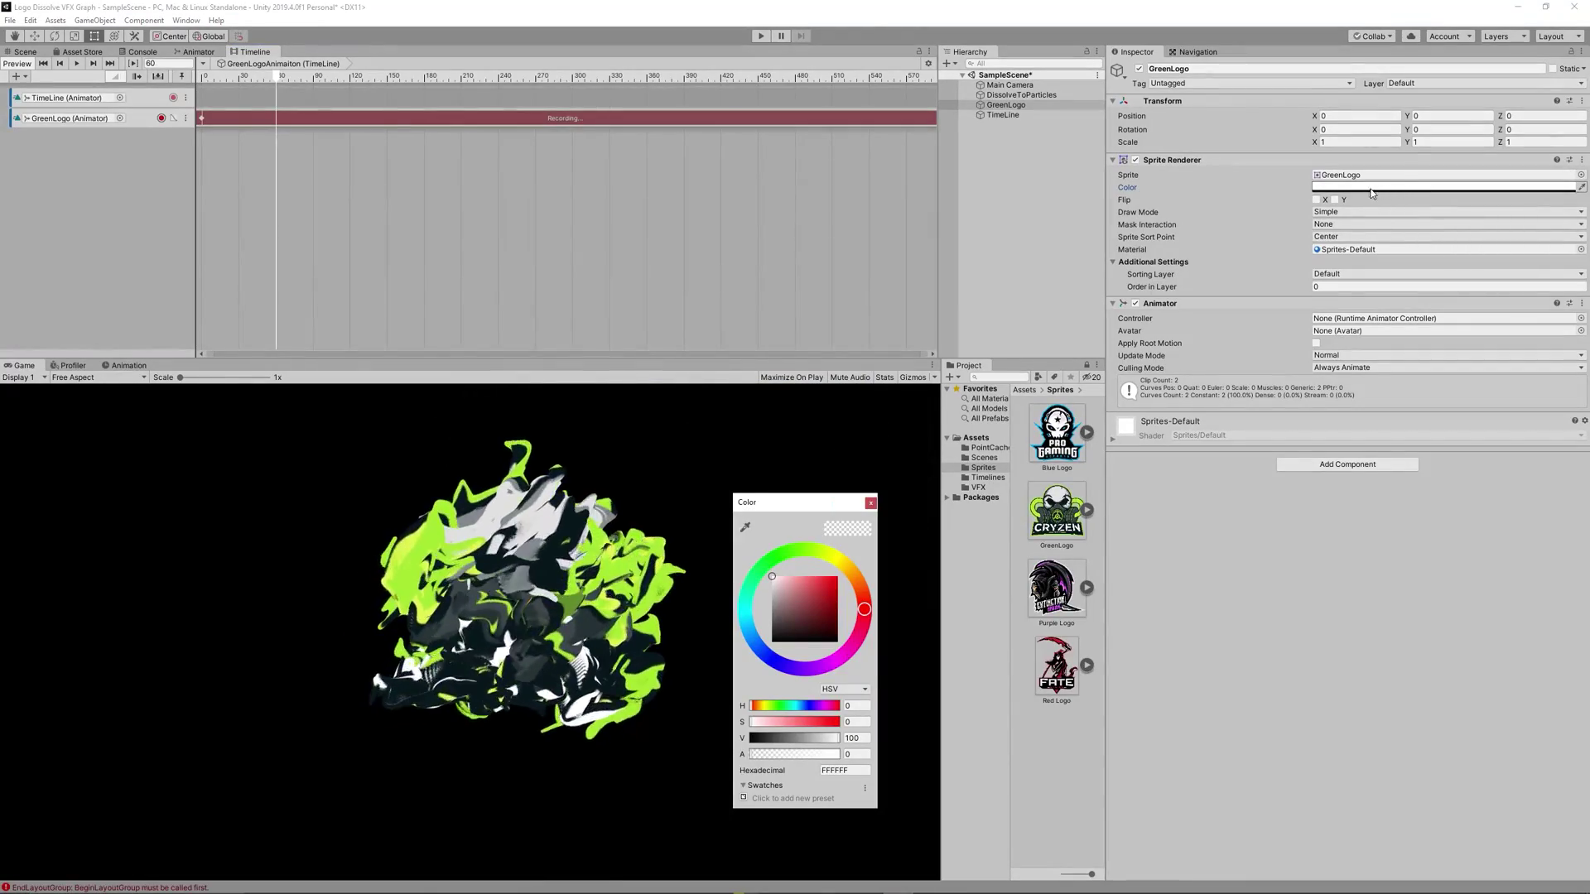
drag(825, 760, 838, 754)
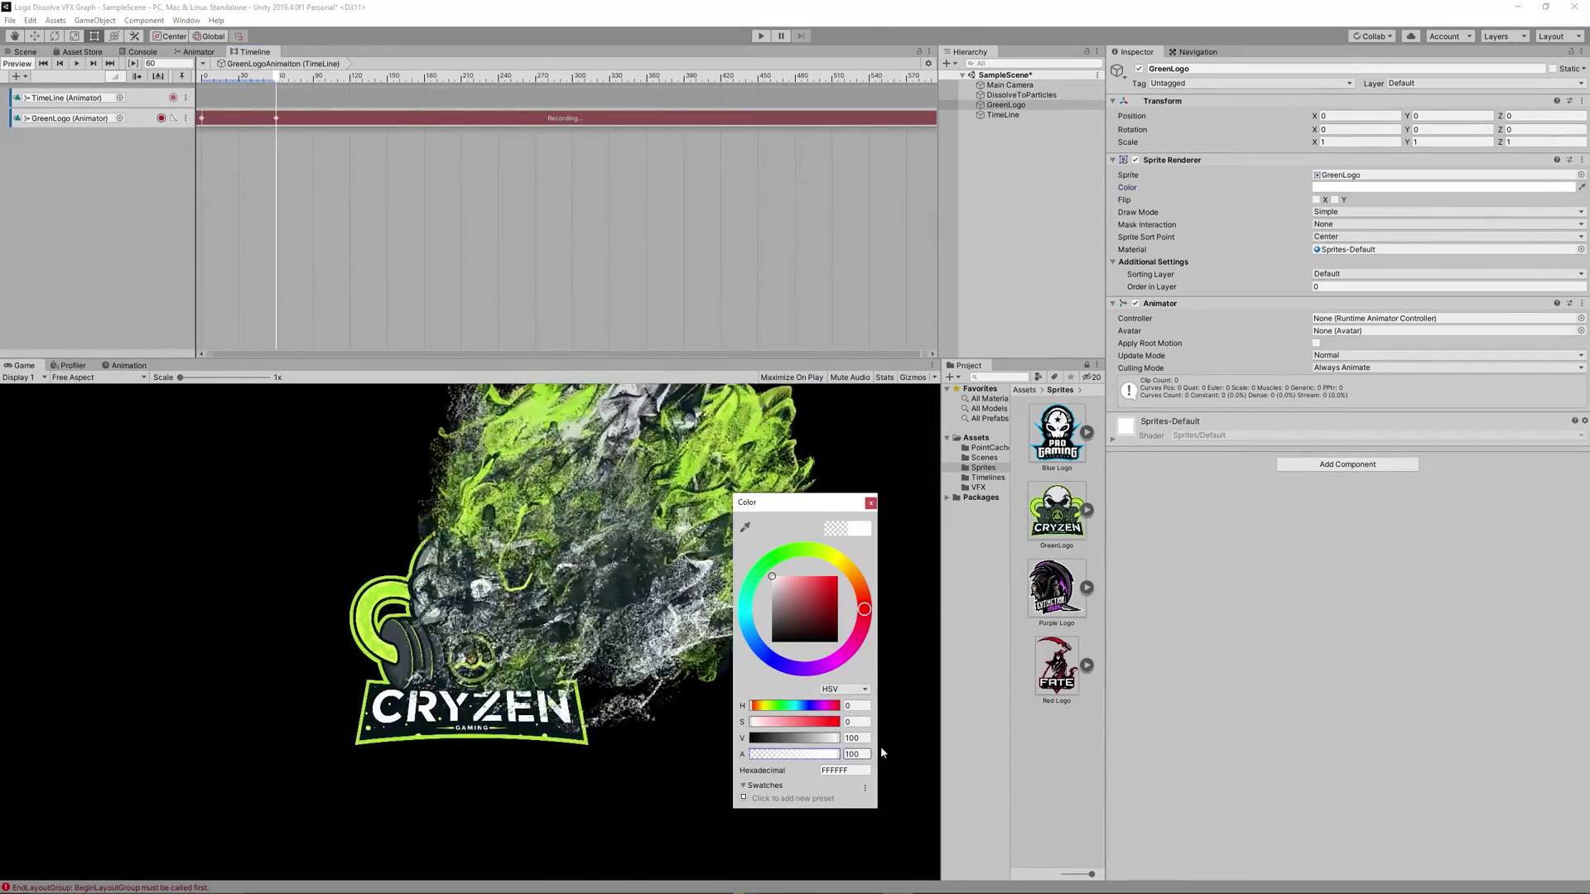
click(870, 503)
drag(281, 77, 233, 84)
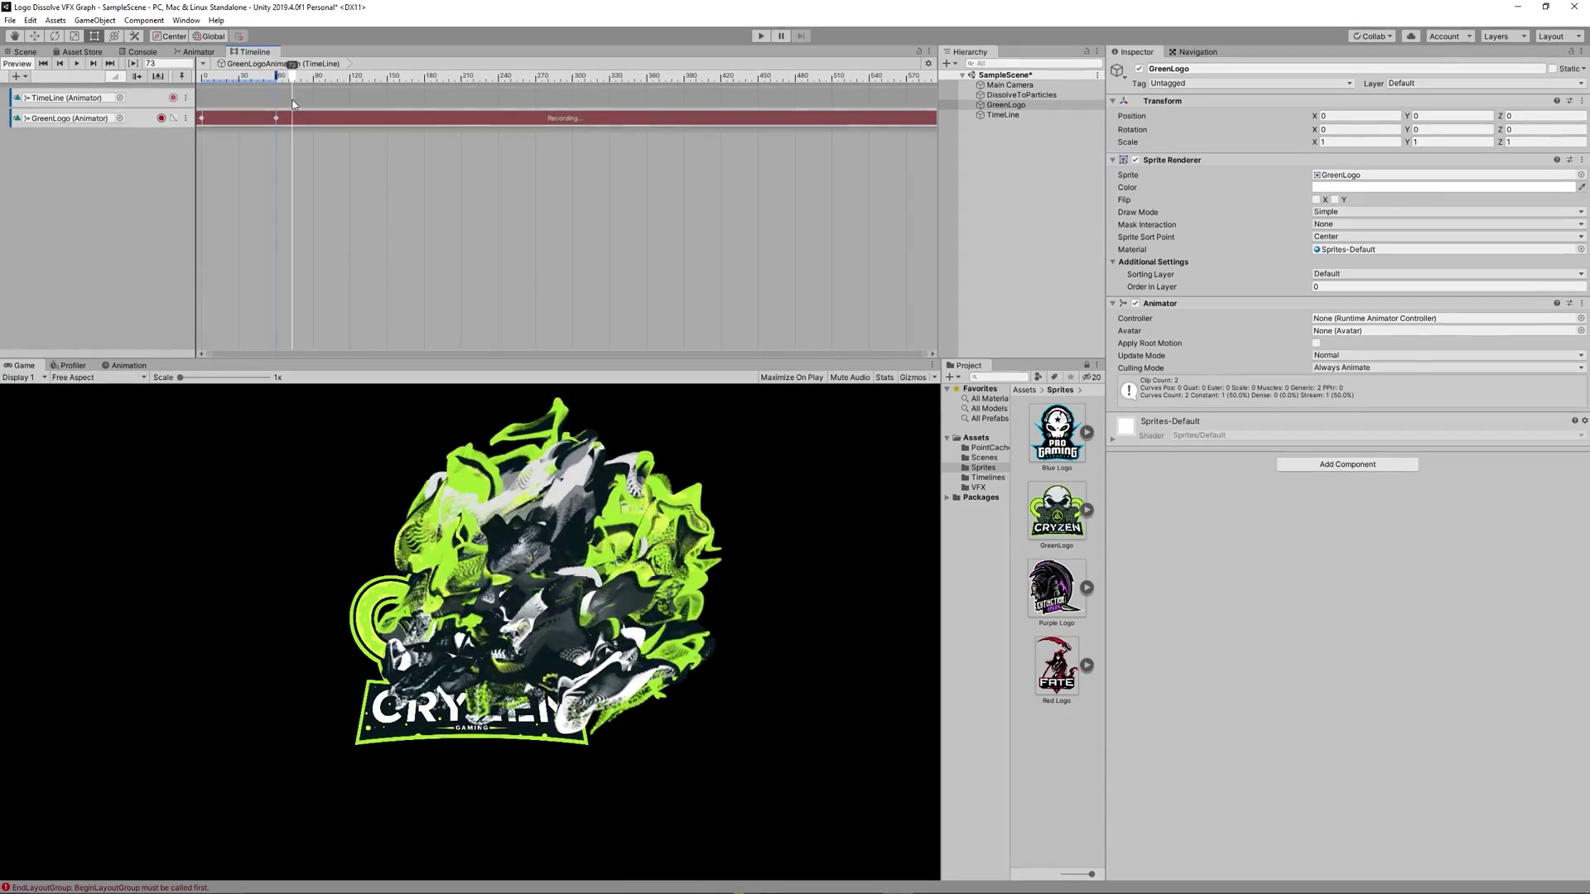
Select the DissolveToParticles effect object
click(1025, 96)
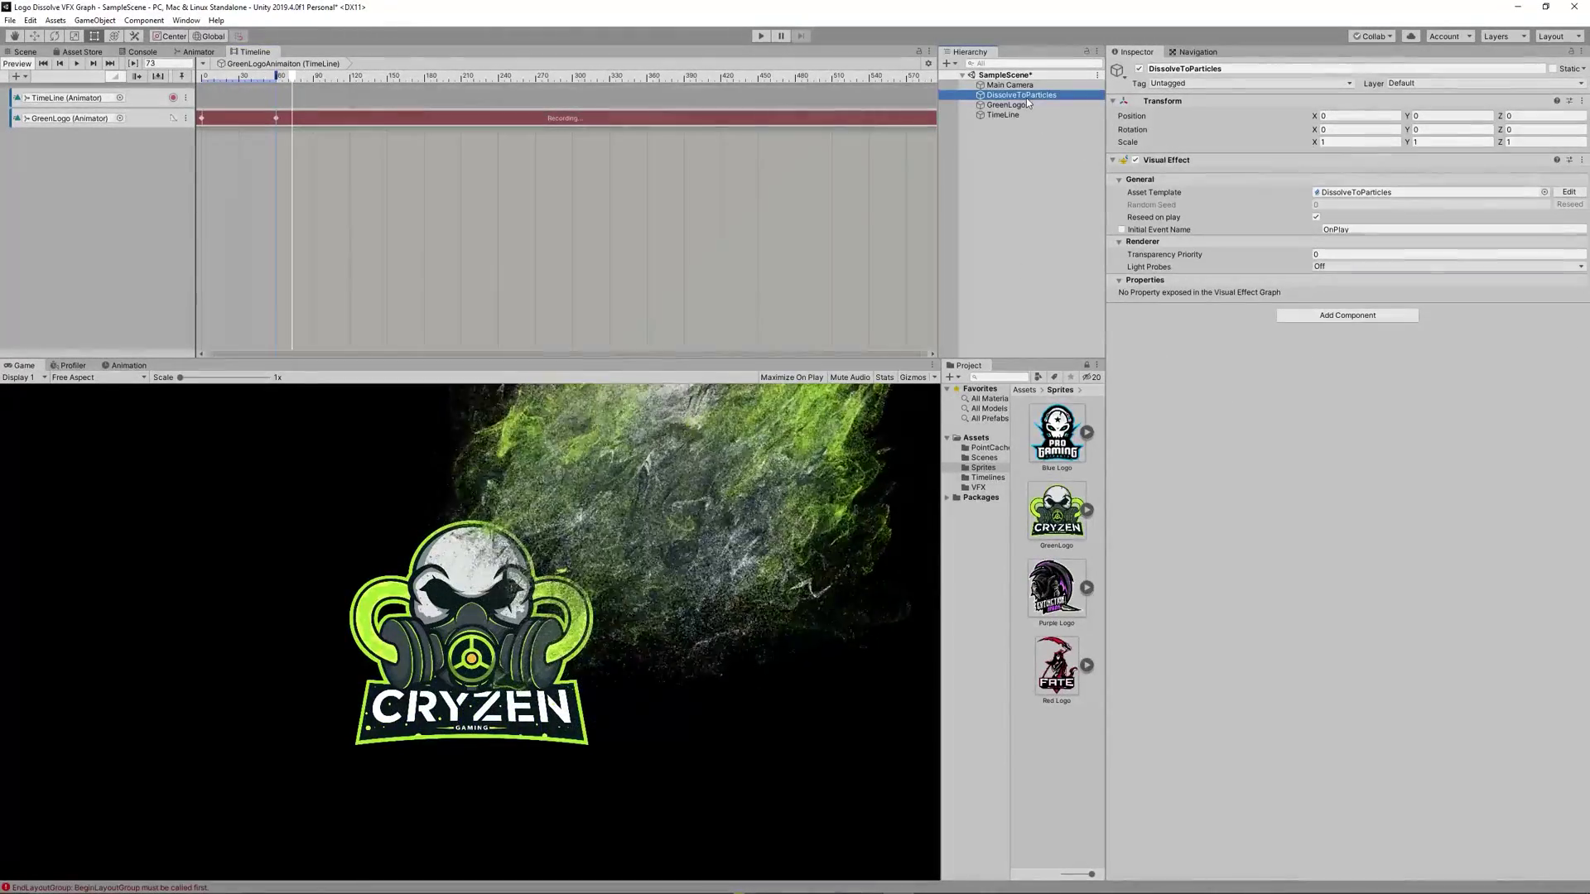
click(1014, 105)
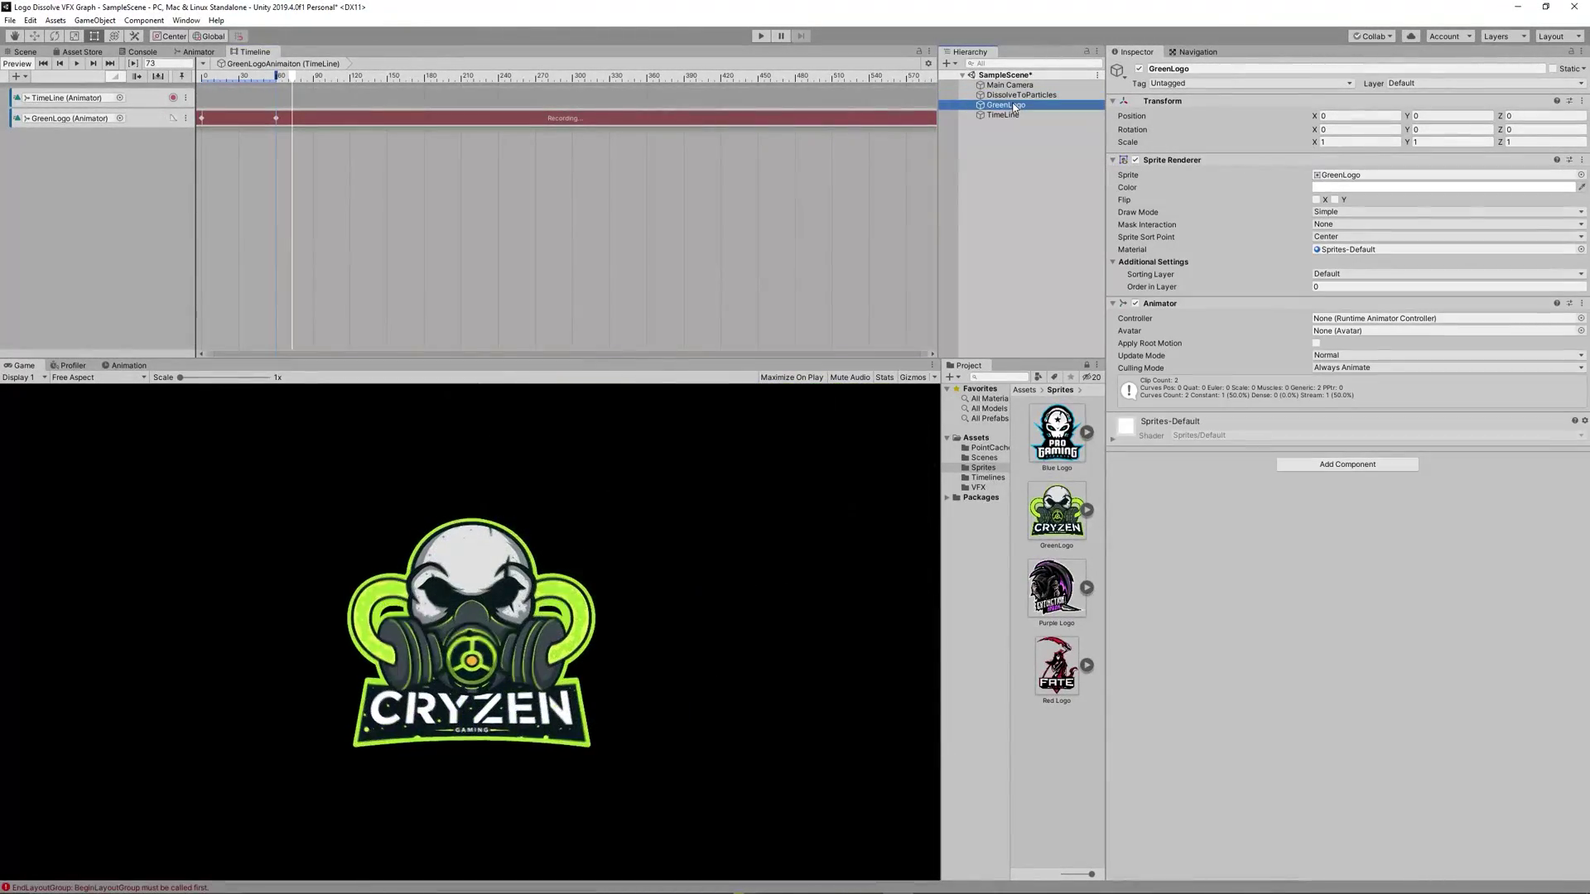
click(1015, 95)
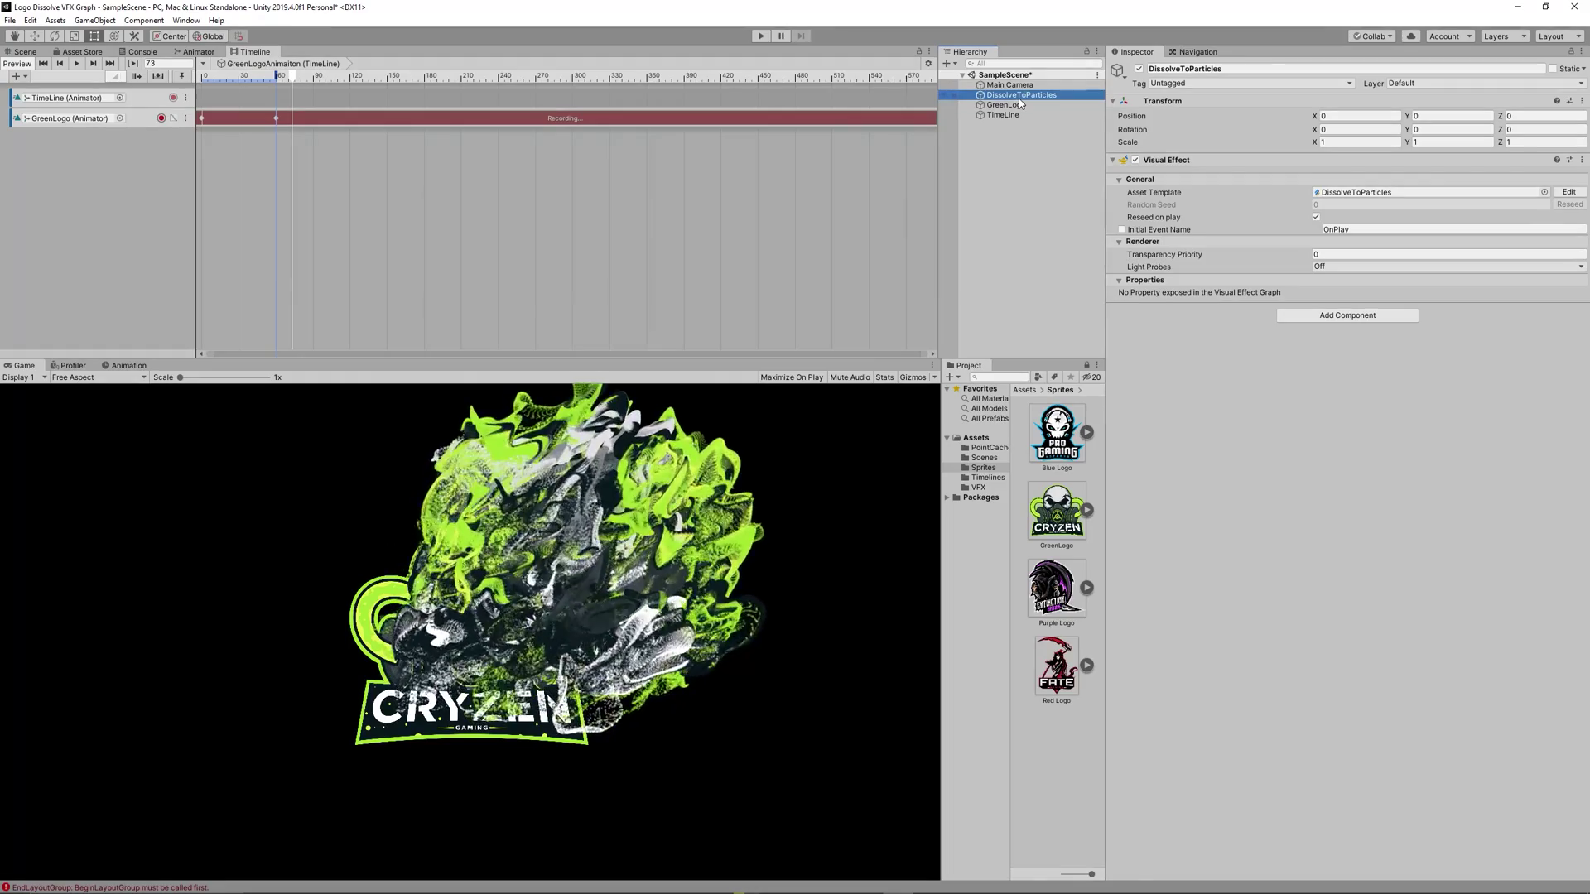
Open the DissolveToParticles graph and delete the Periodic Burst spawn block
double_click(1413, 195)
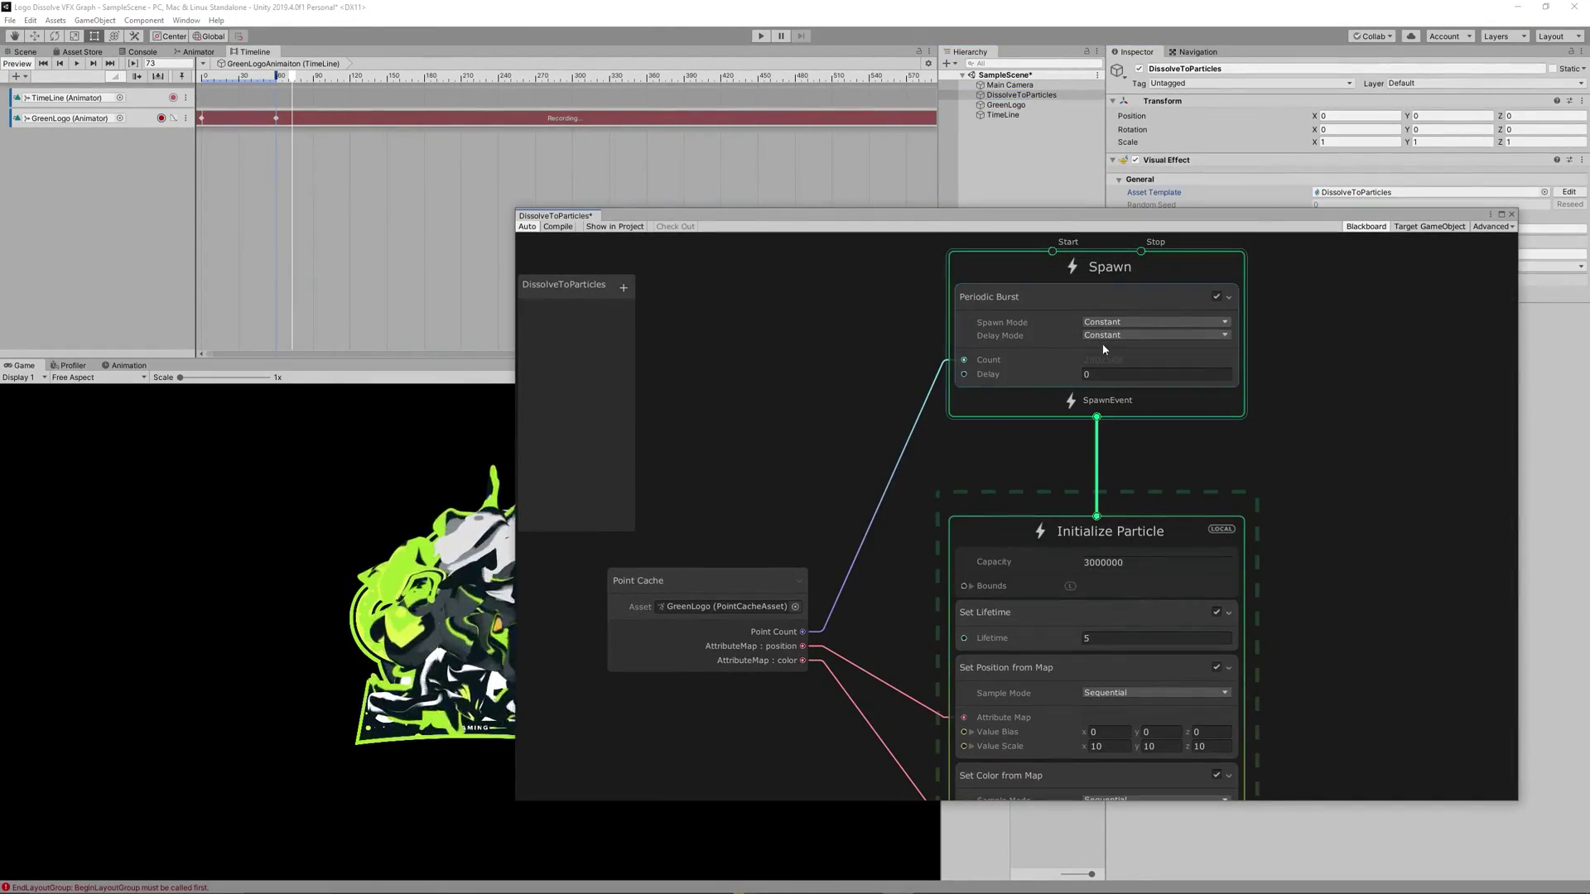
click(1012, 328)
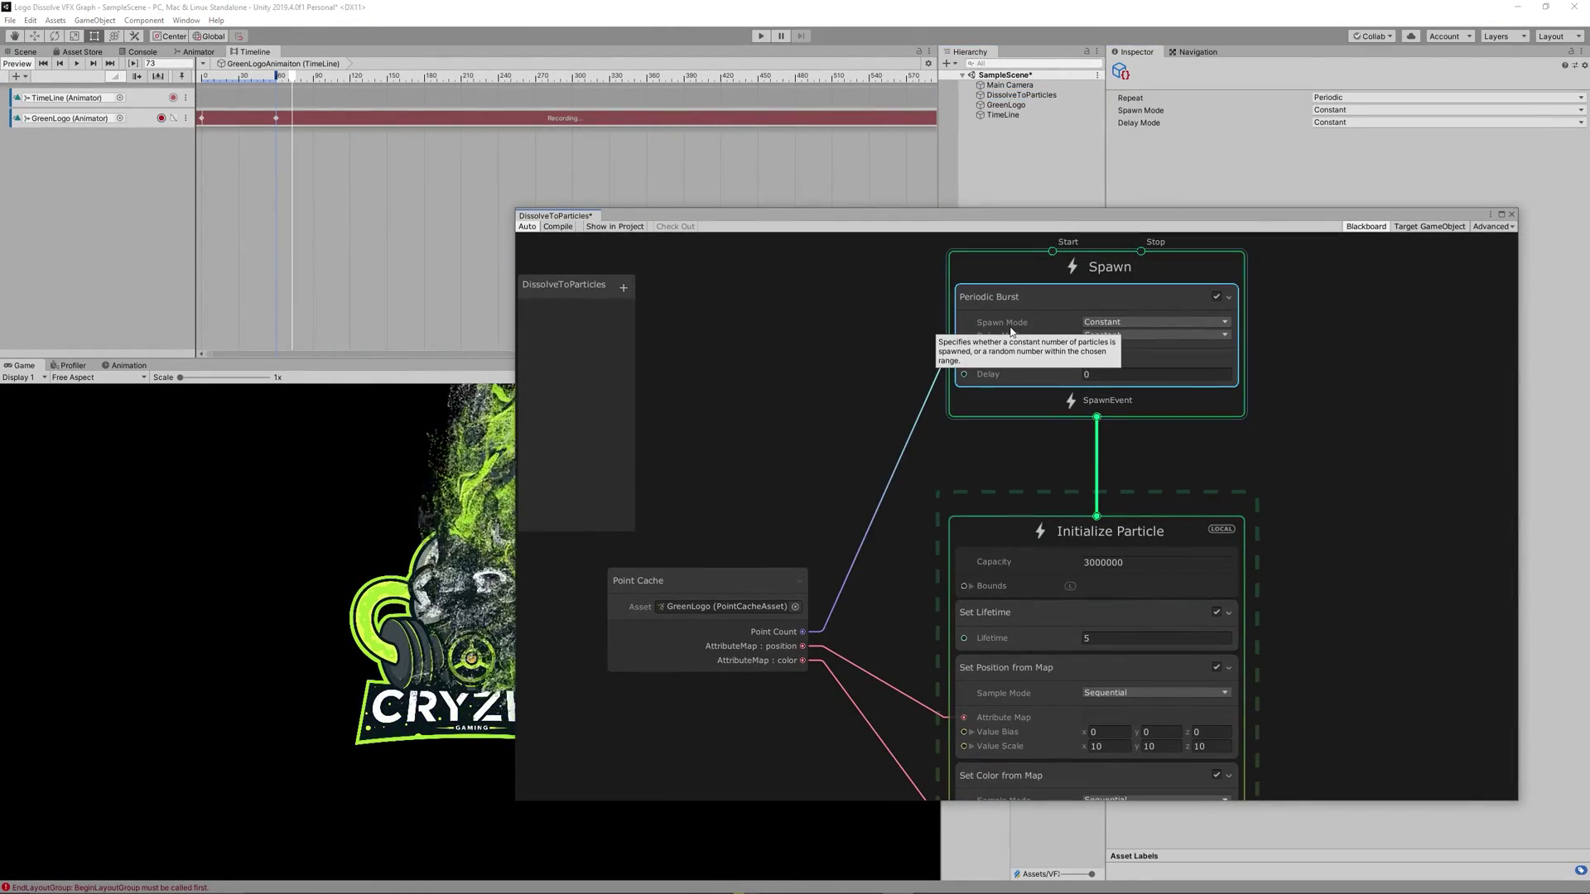
key(Delete)
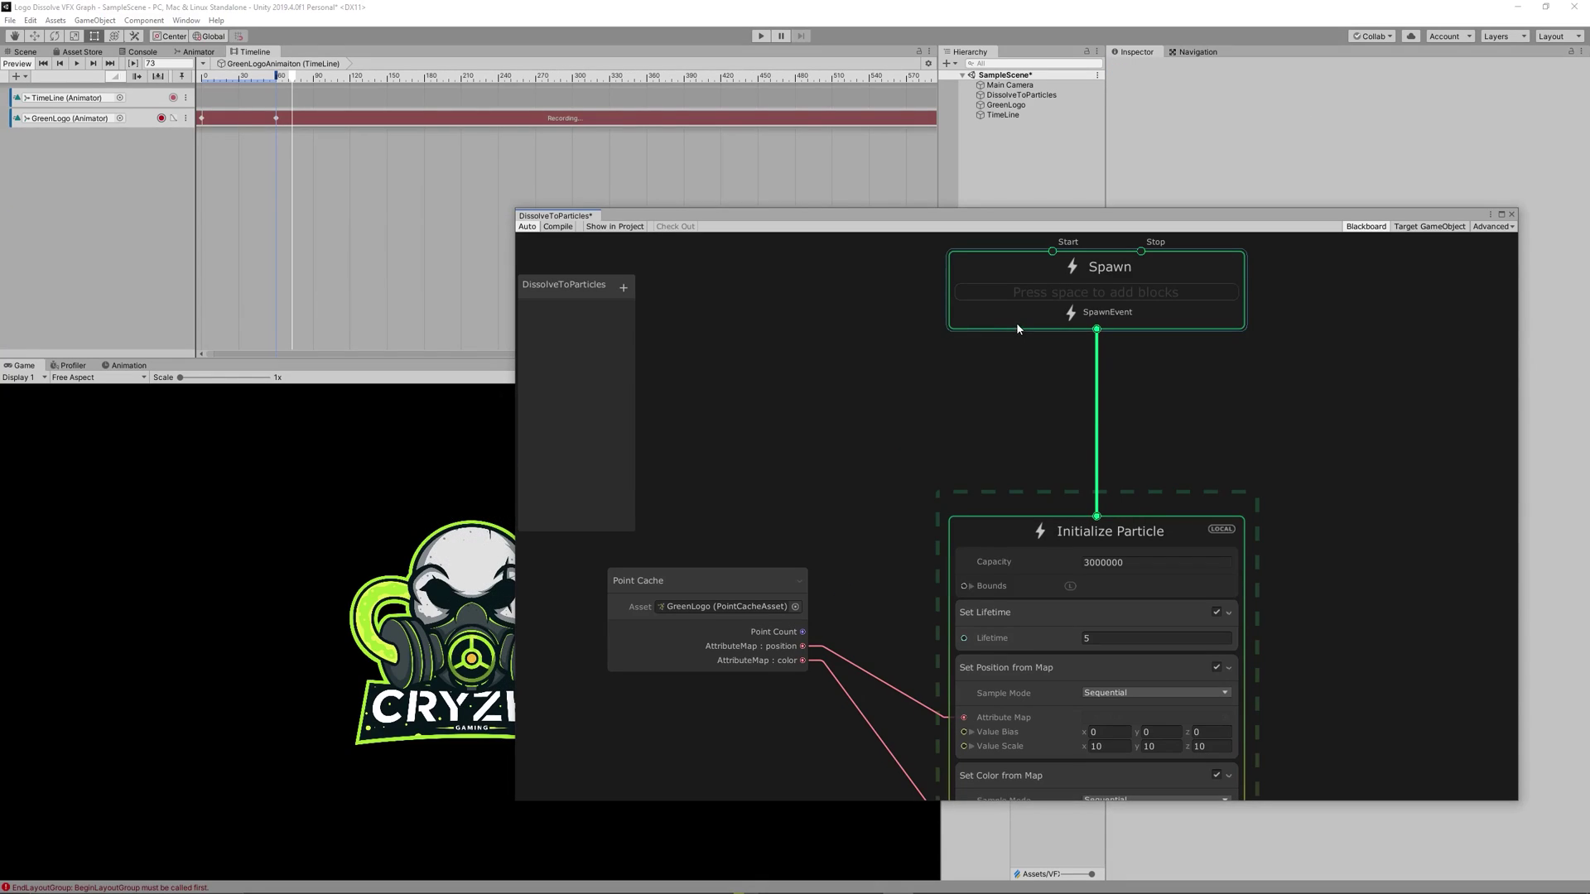
Add a Single Burst to the Spawn context with Count fed by Point Count, then close the graph
click(1019, 320)
key(space)
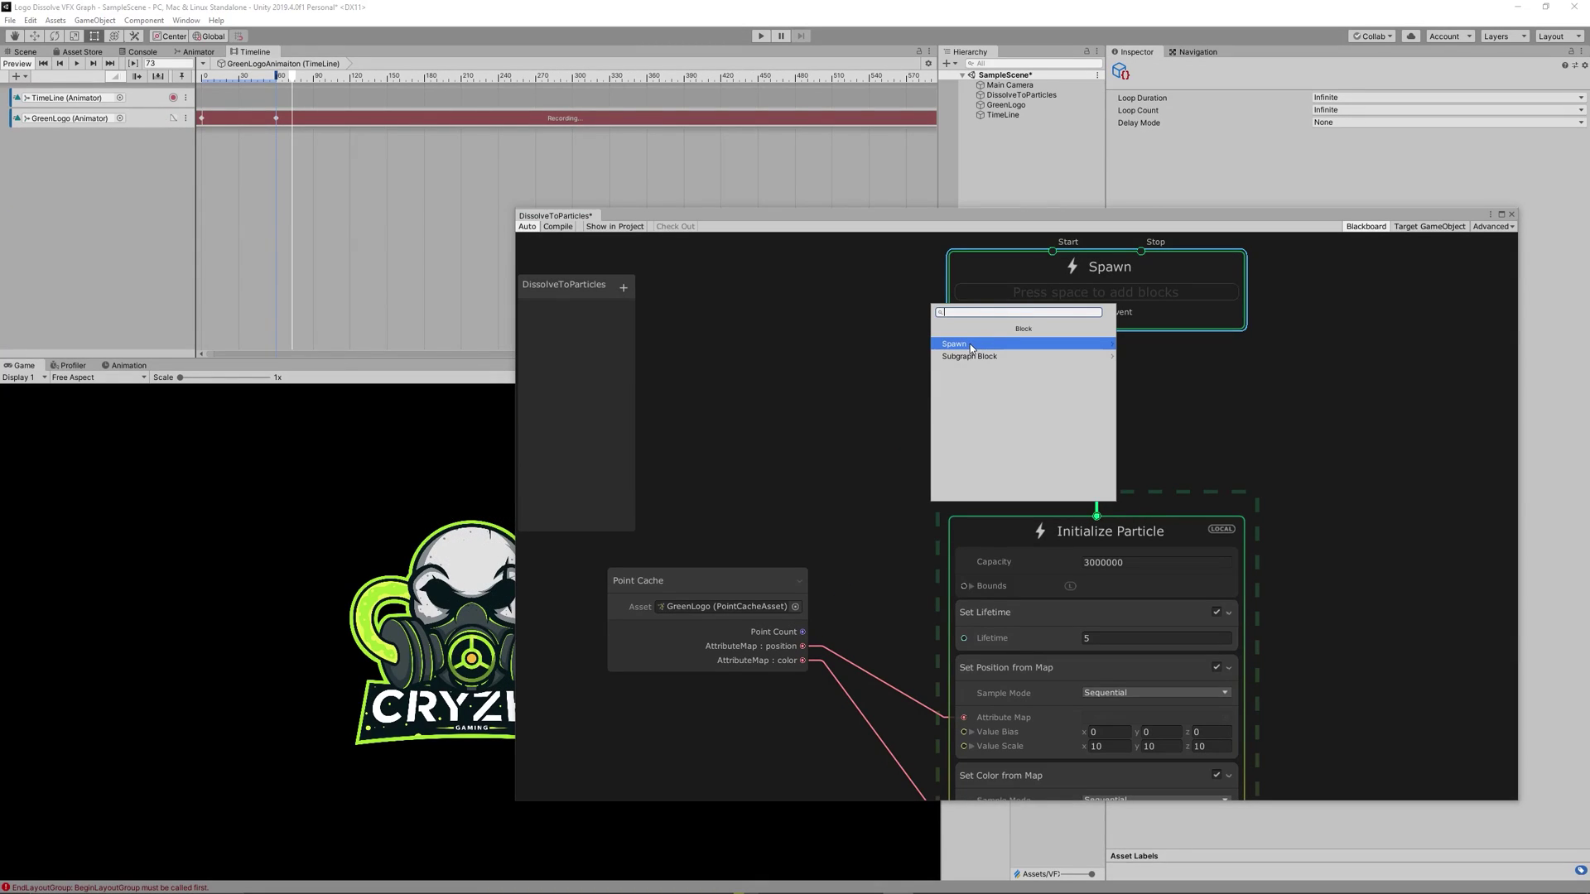
click(993, 367)
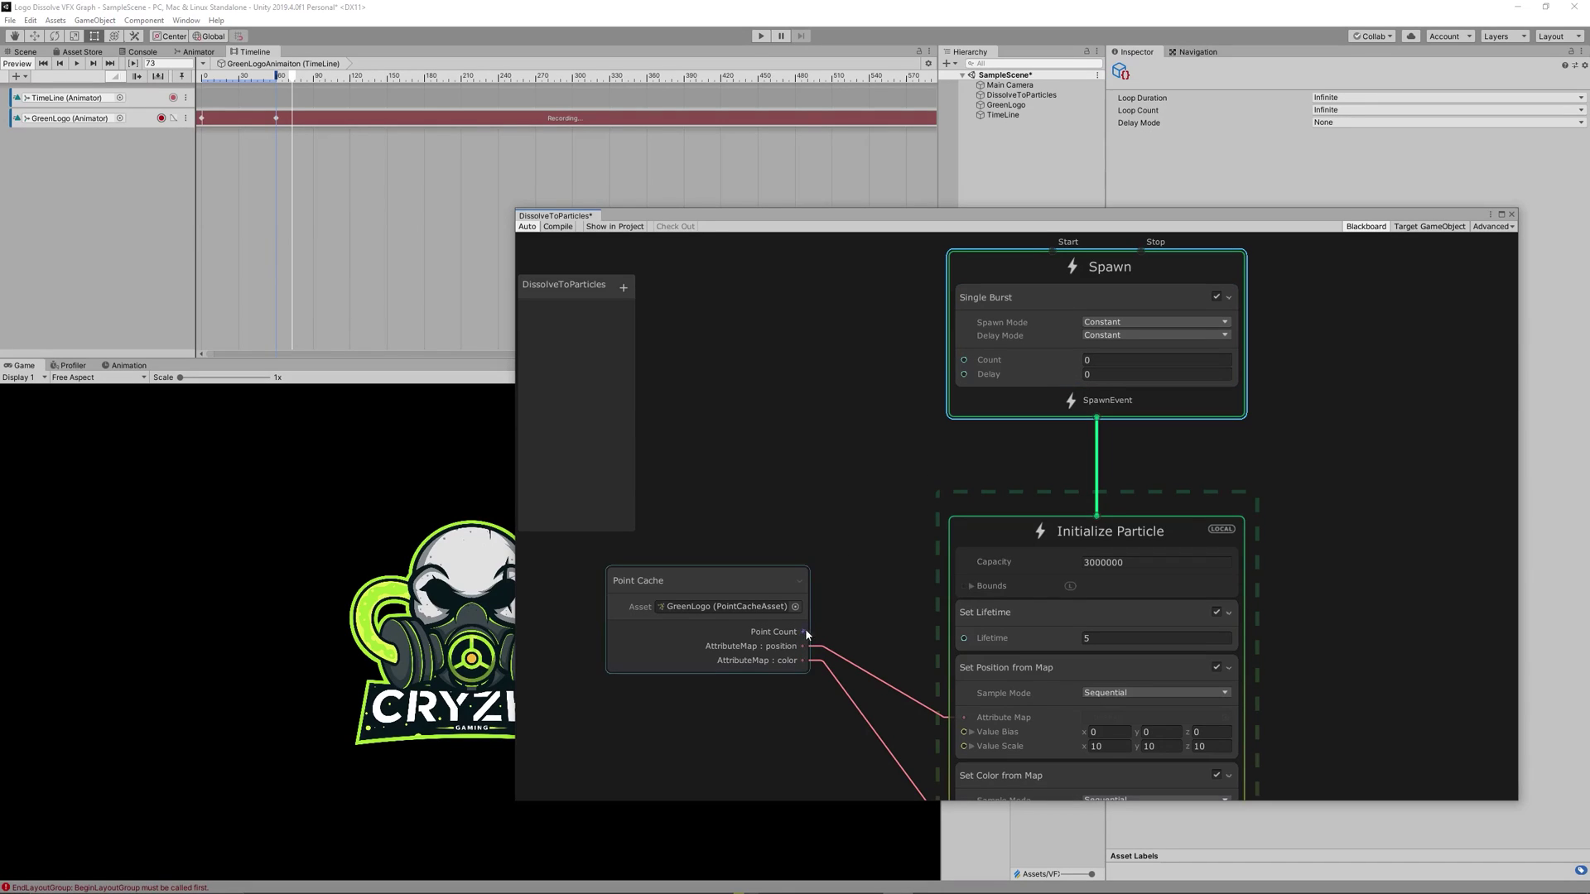
drag(811, 631, 964, 360)
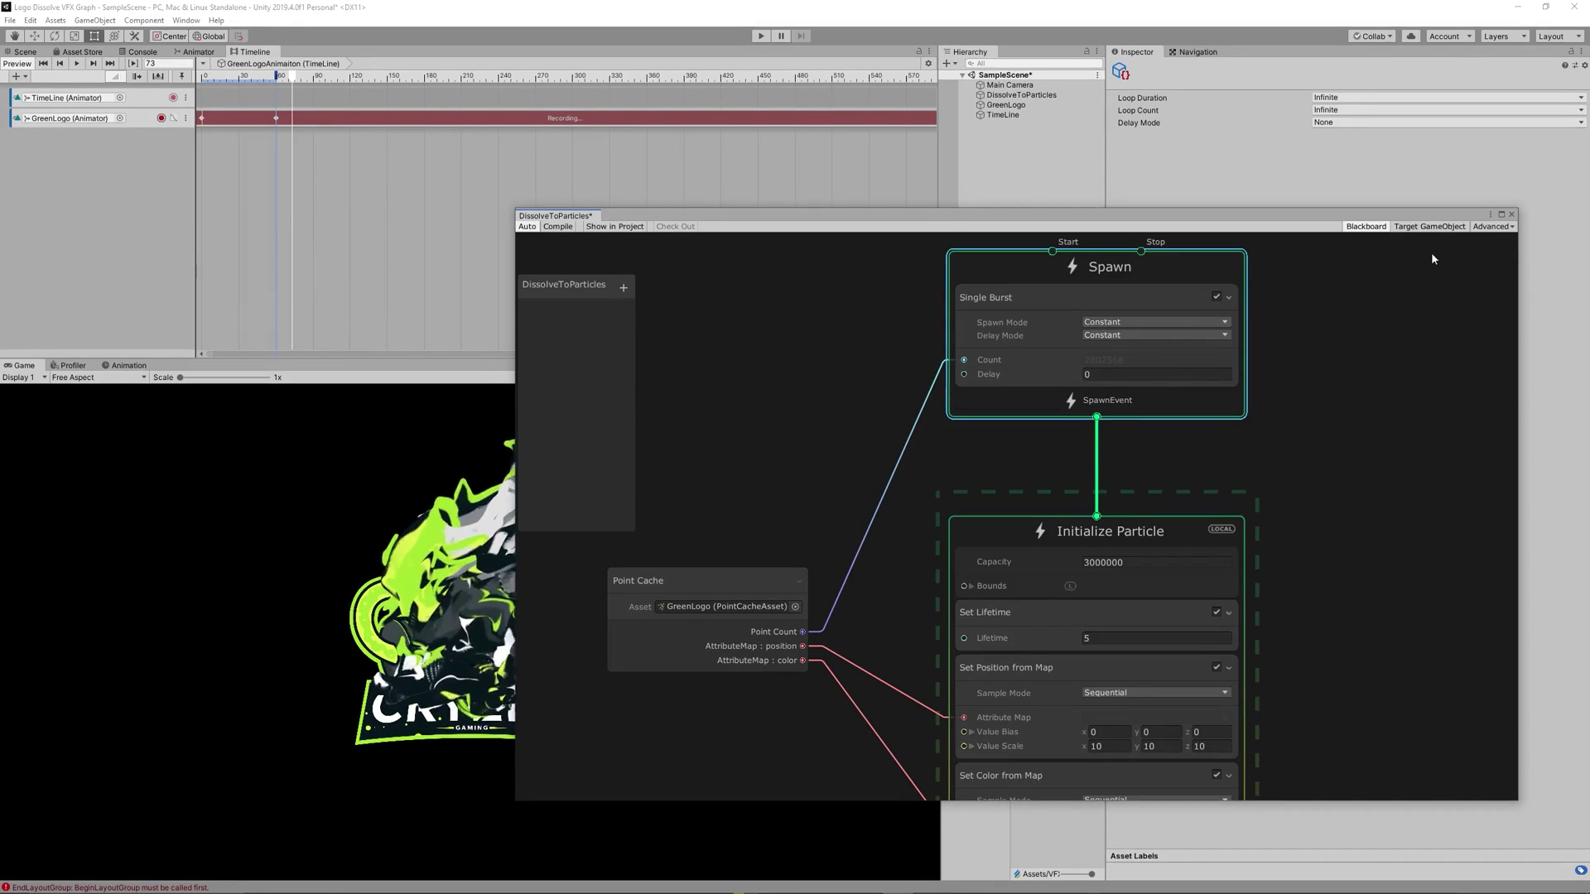
click(1511, 213)
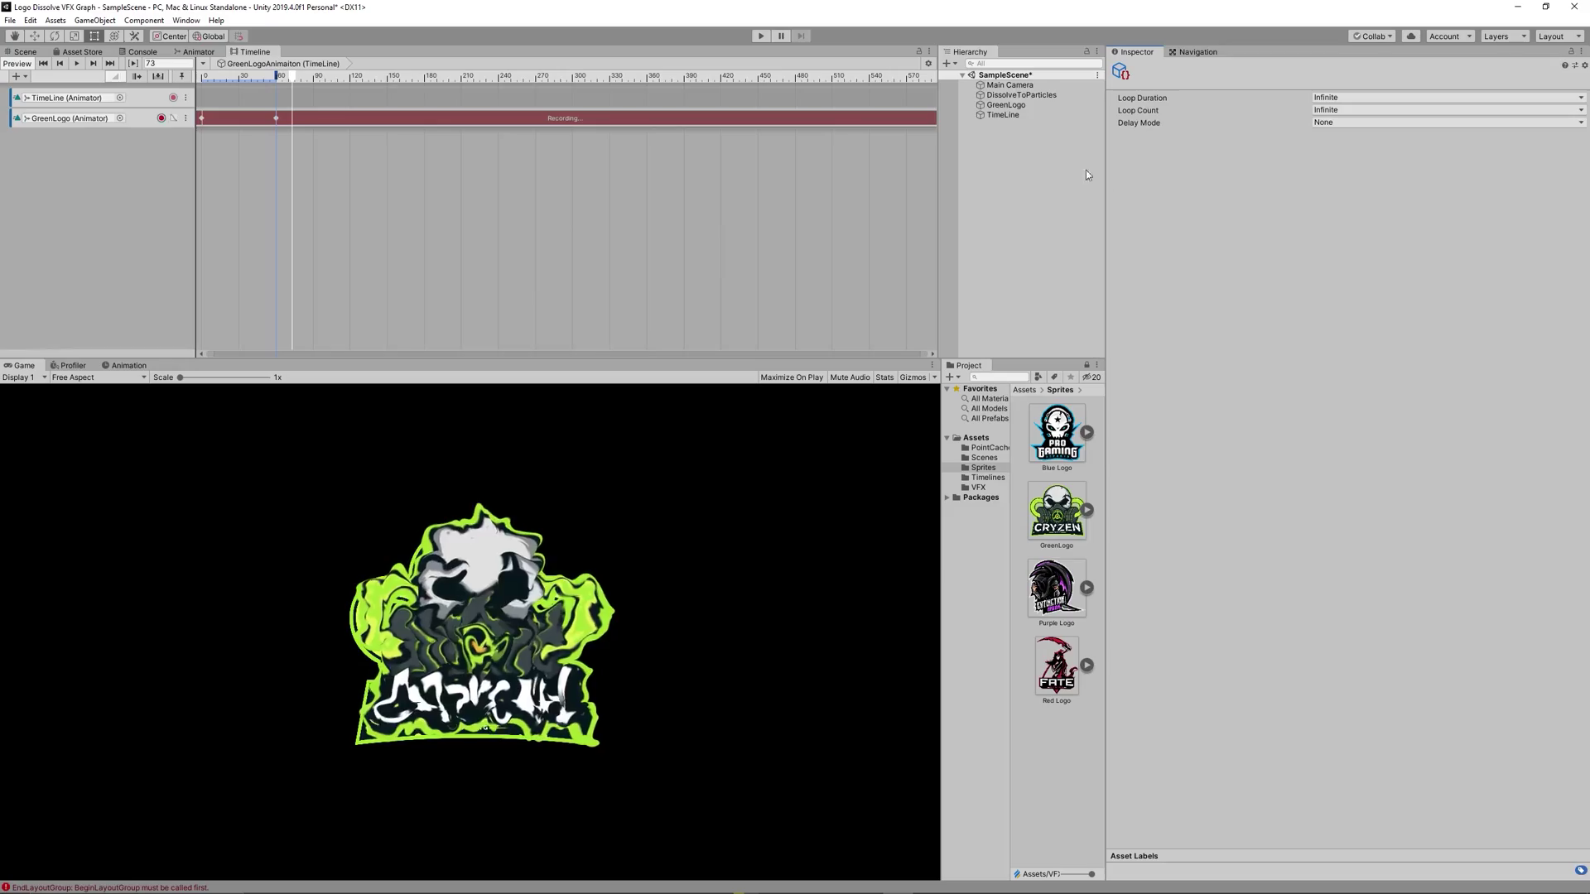
Clear DissolveToParticles' Initial Event Name so it no longer autoplays
click(1021, 95)
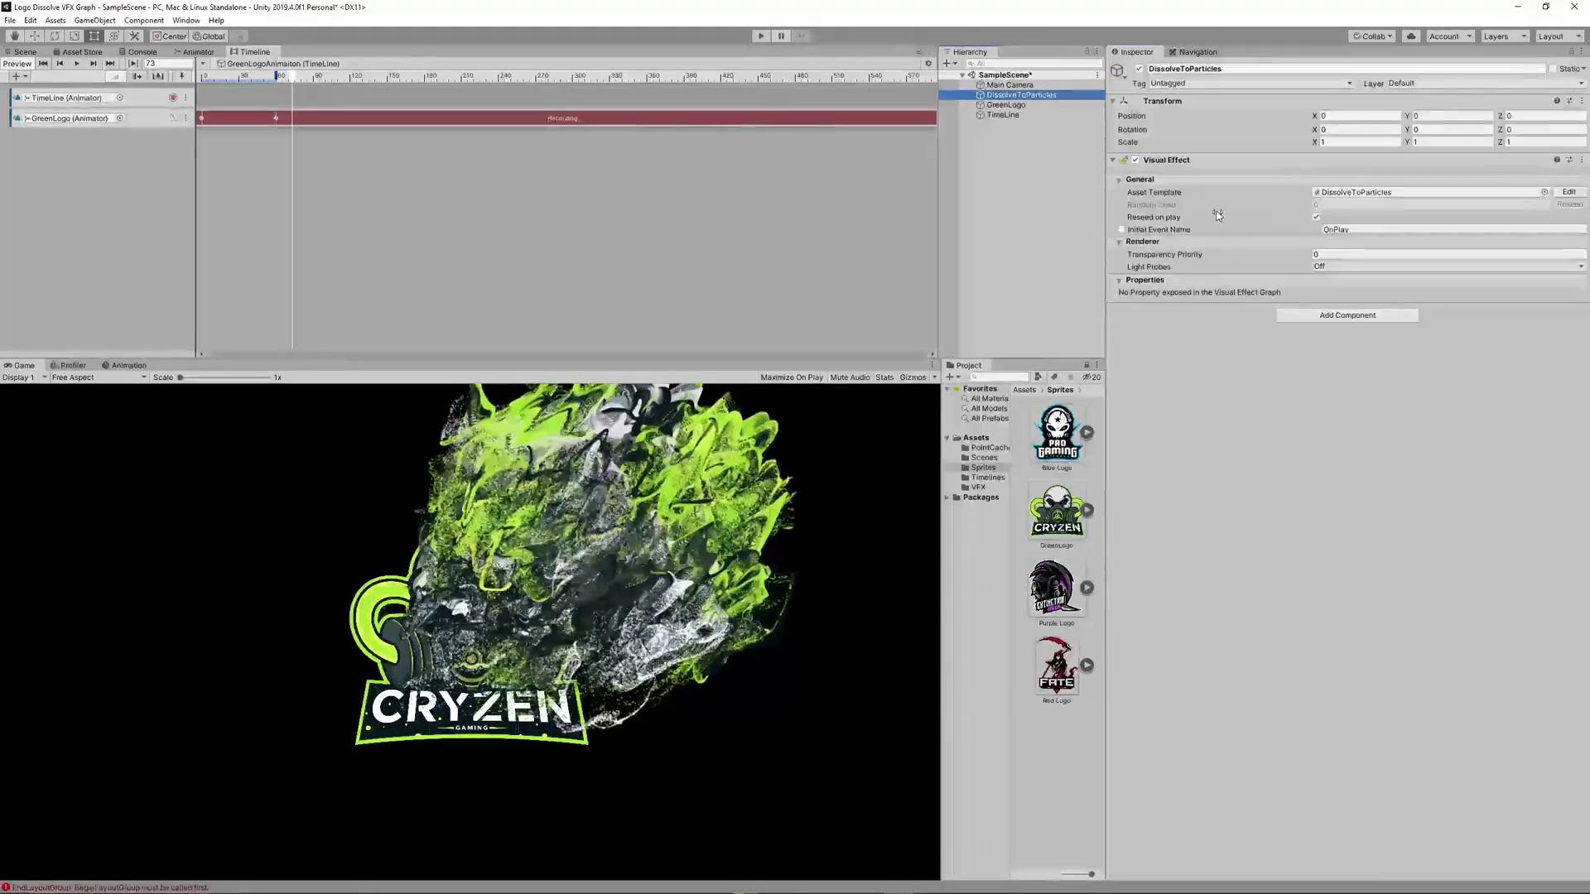
click(1328, 229)
key(BackSpace)
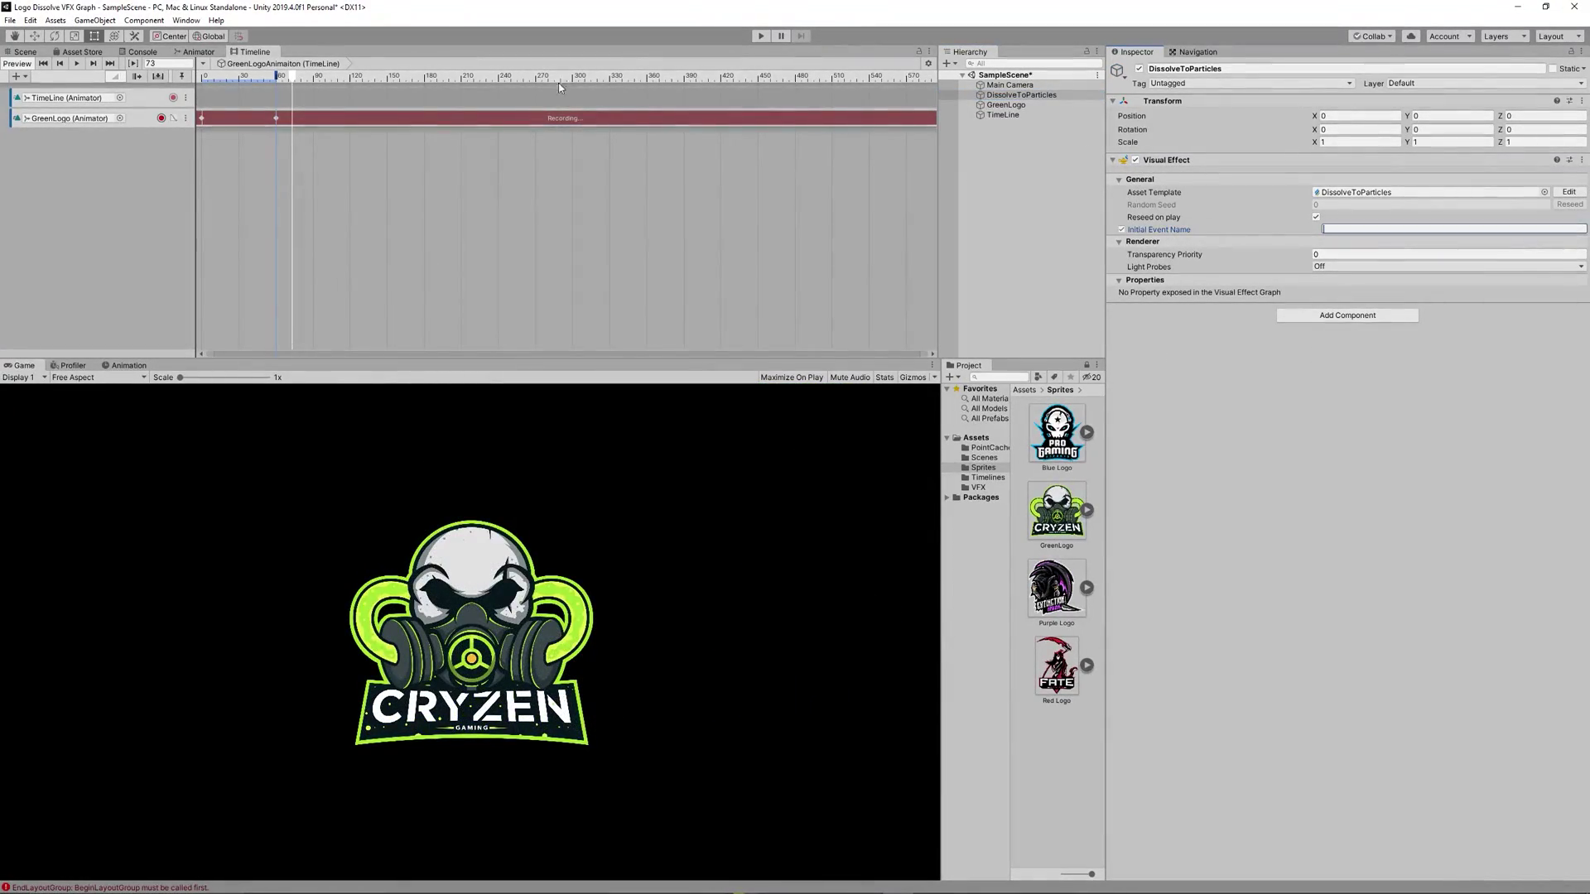
drag(303, 79, 310, 80)
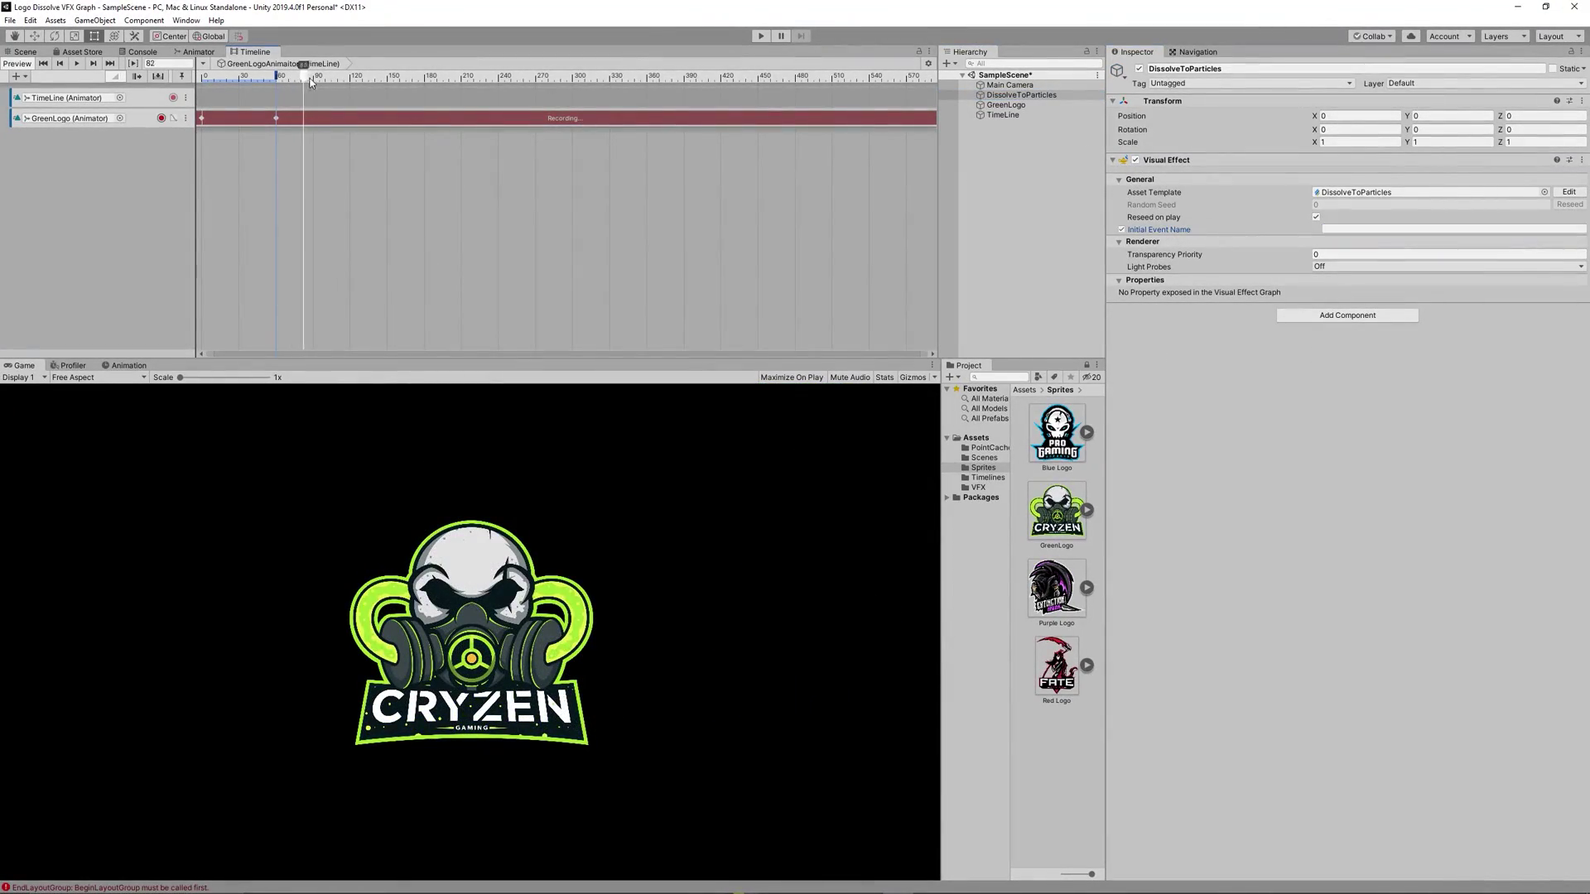
Add a DissolveToParticles Visual Effect Activation Track with a clip starting at frame 241
click(1017, 114)
drag(166, 180, 165, 180)
click(213, 247)
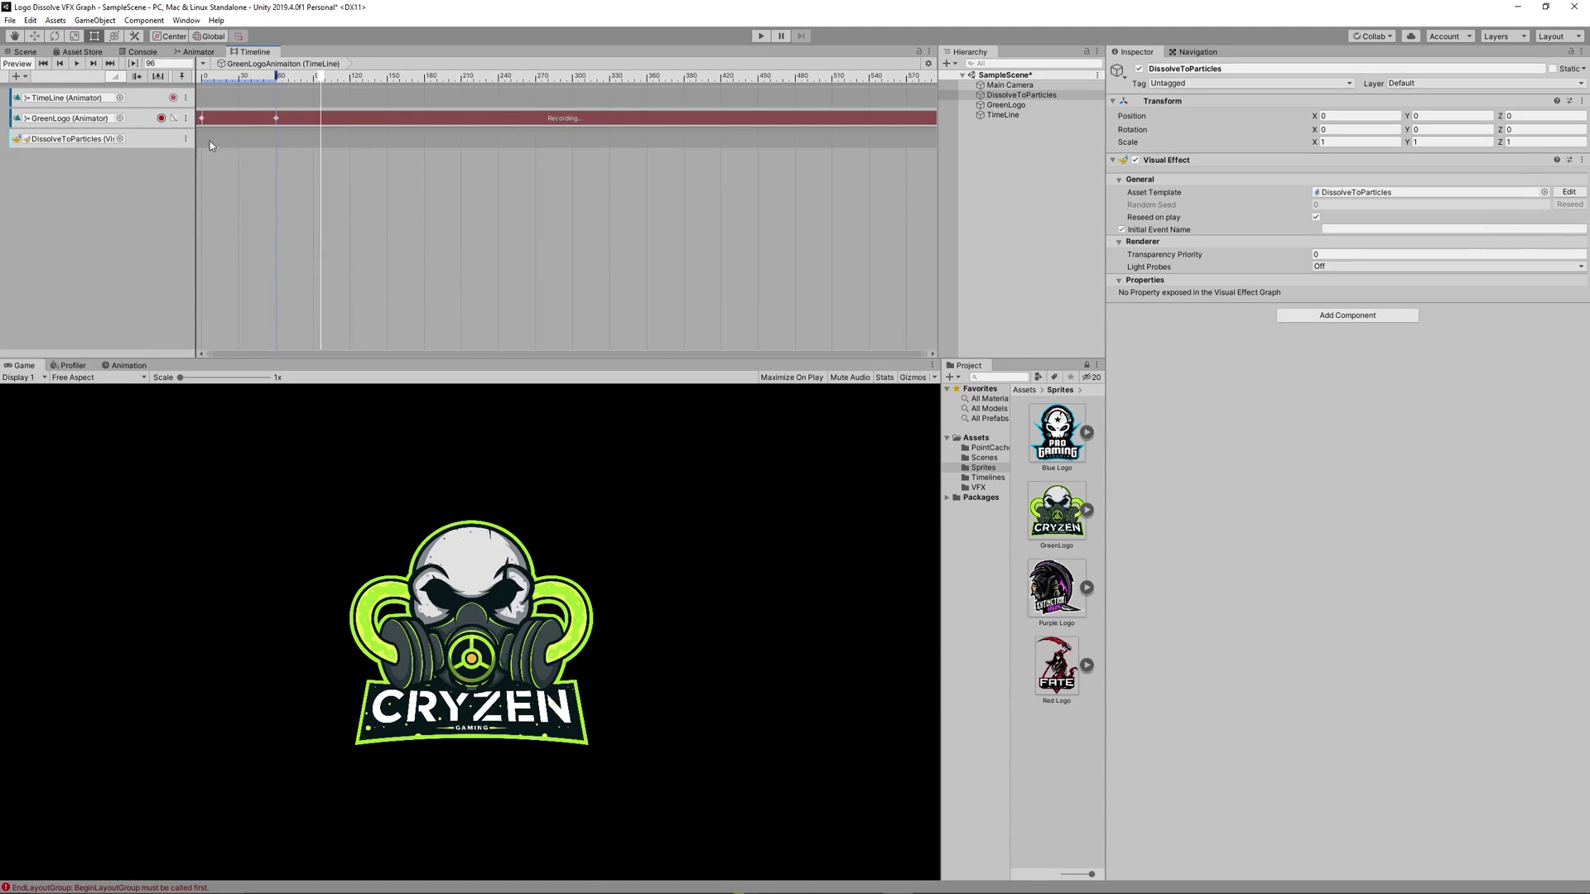
right_click(333, 139)
click(390, 241)
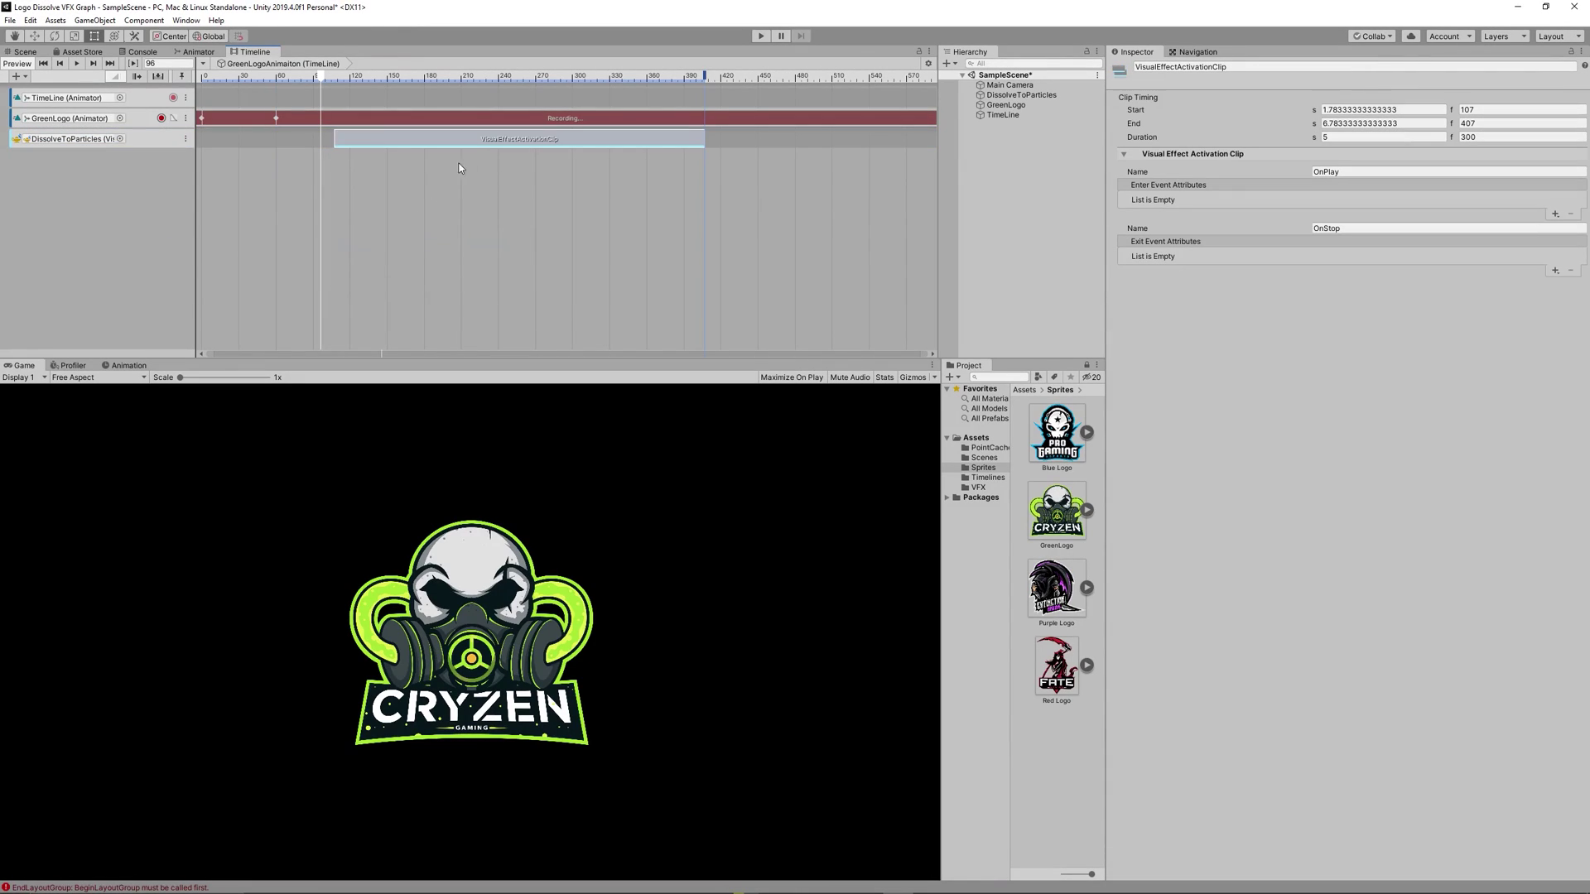
drag(436, 142, 601, 138)
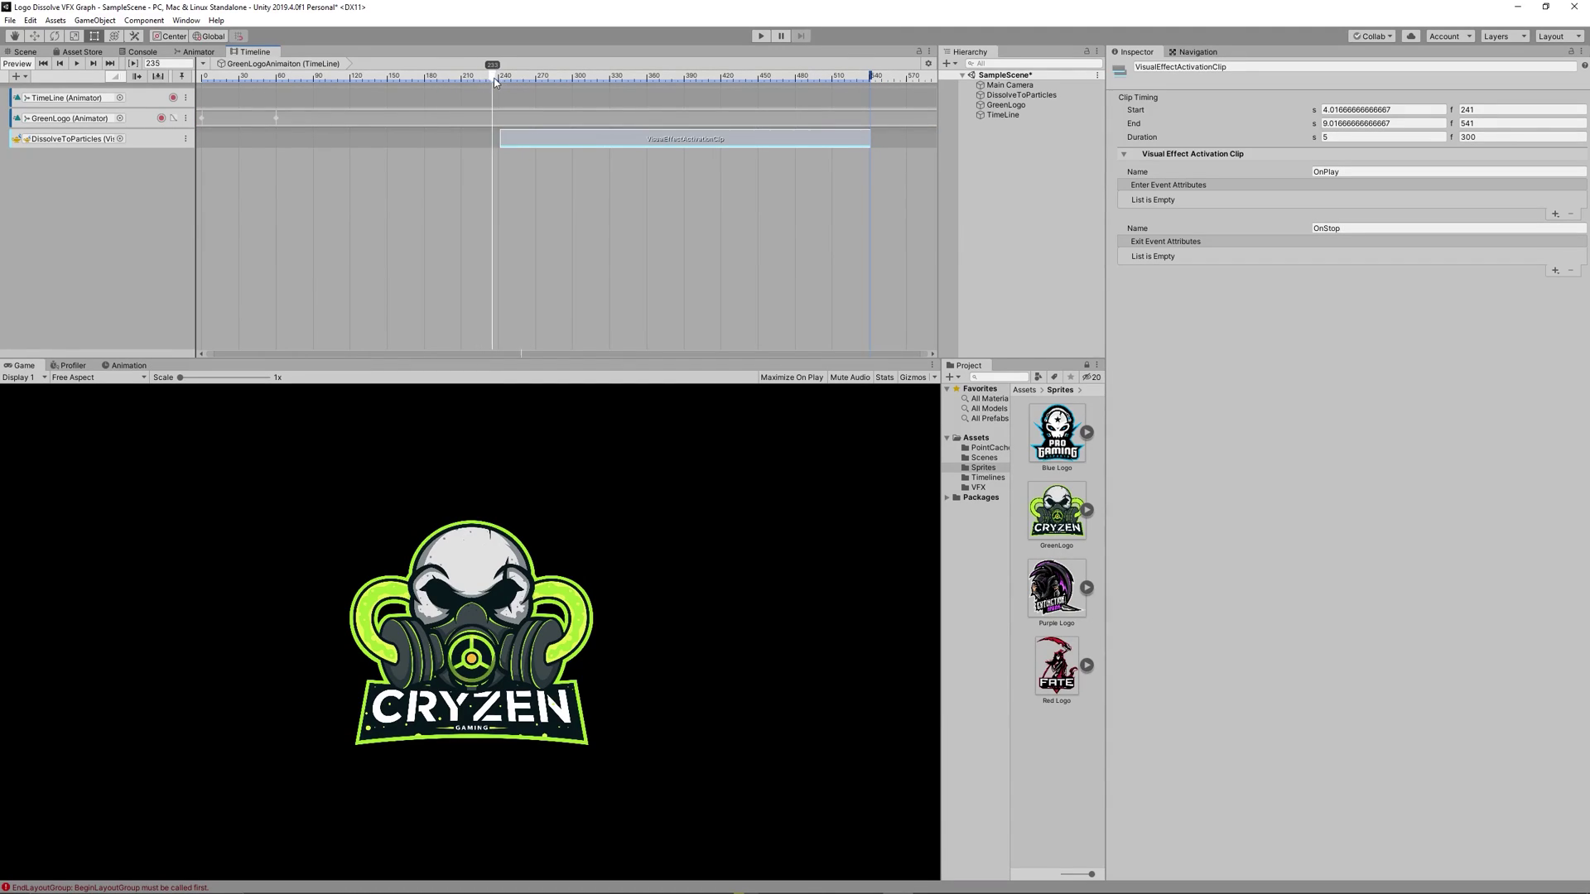
click(162, 118)
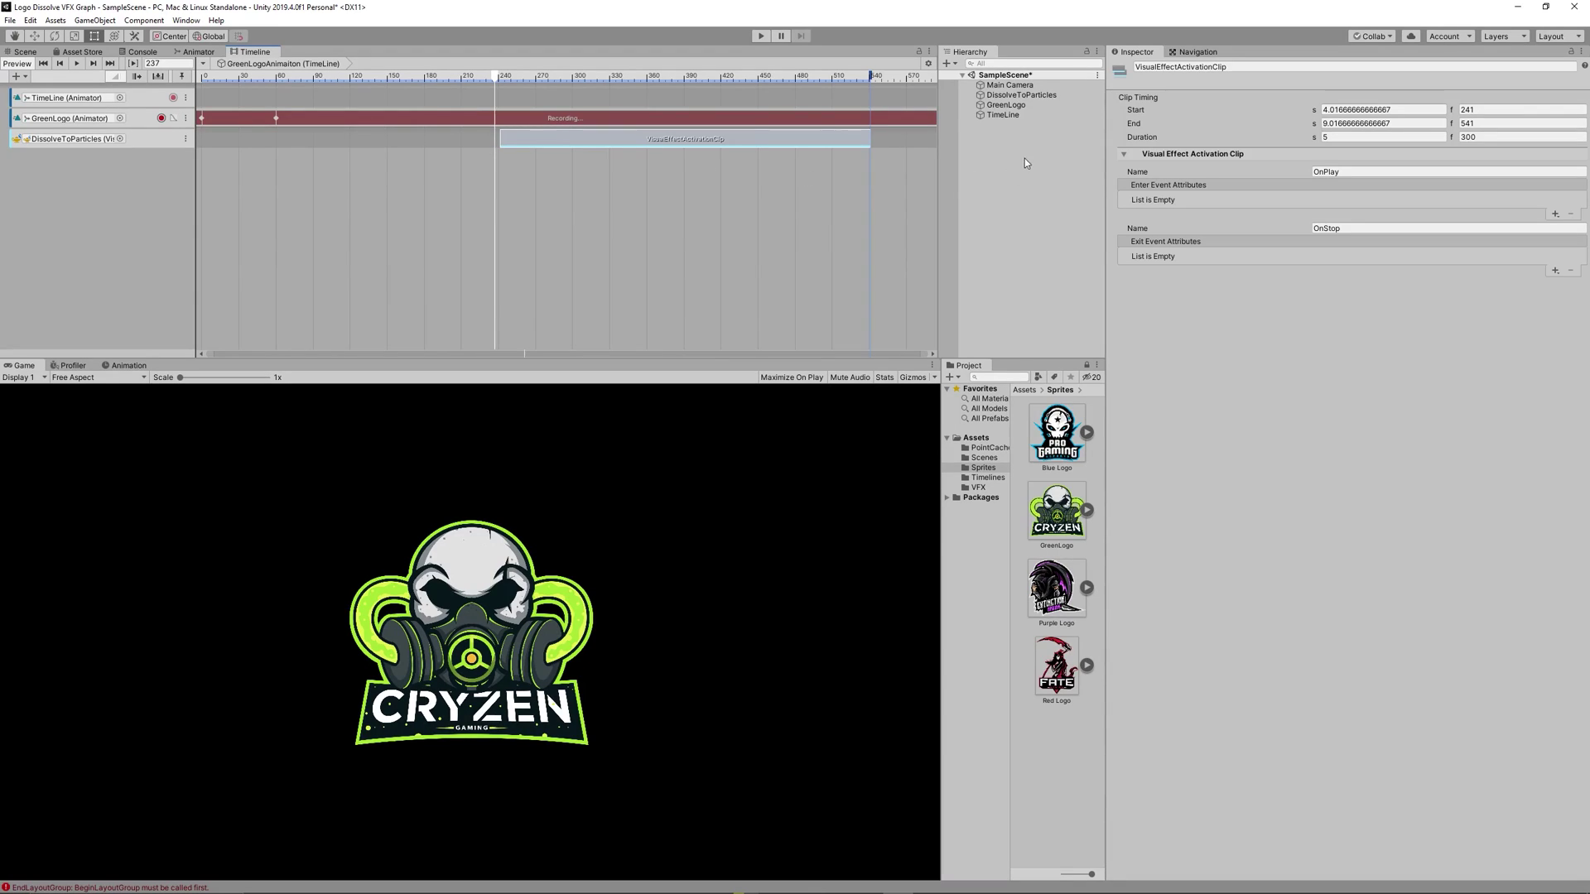
click(1005, 106)
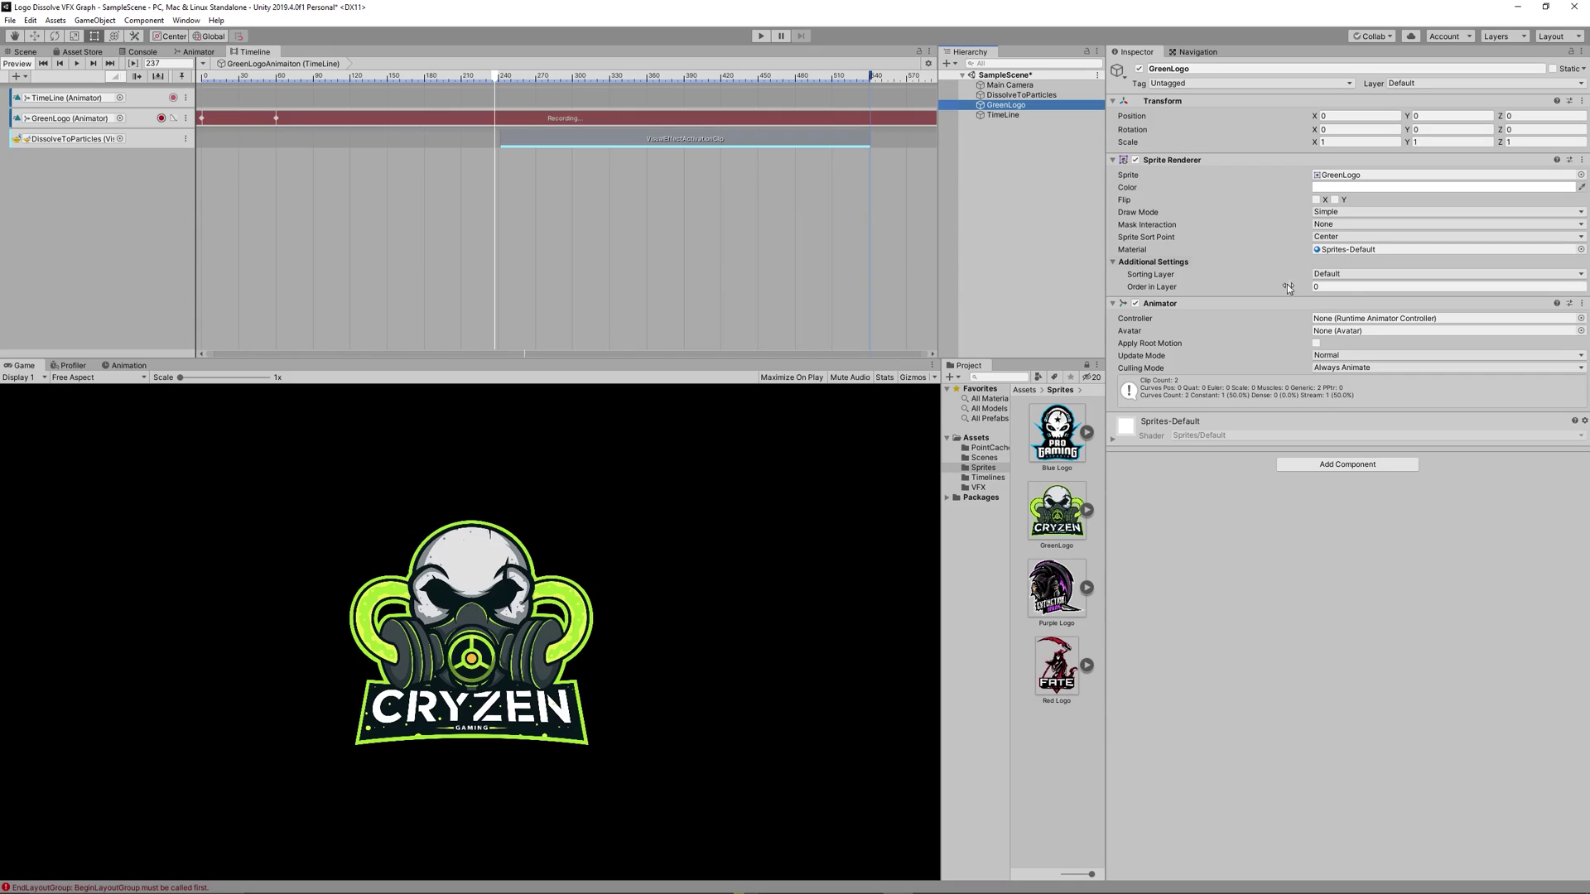
Key GreenLogo alpha at 100 at frame 237 and 0 at frame 266, then scrub to preview the dissolve
click(1343, 188)
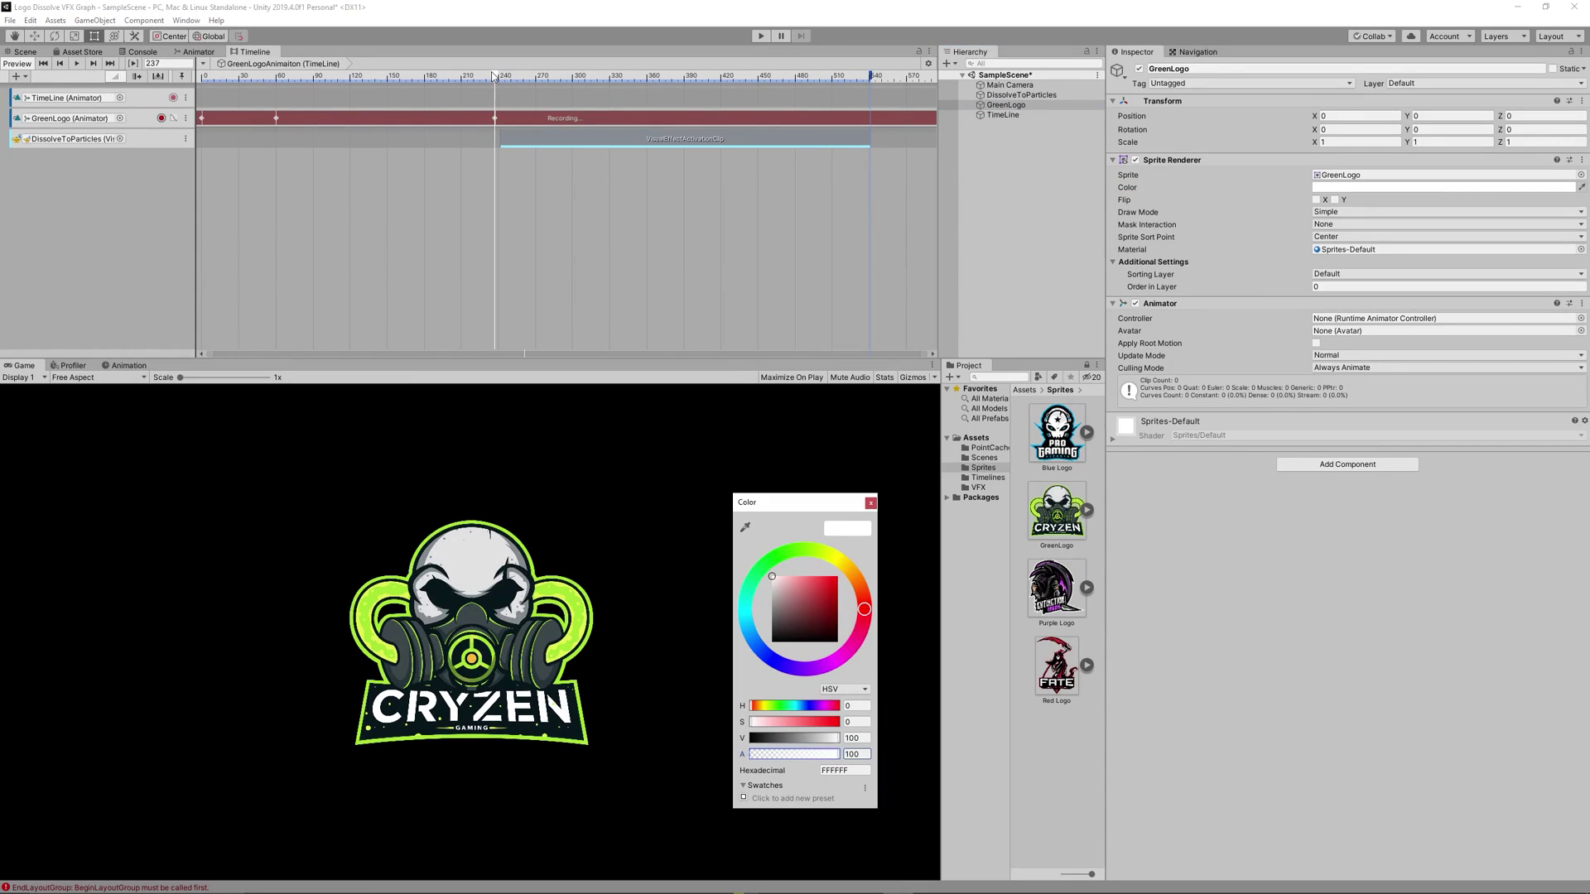
click(519, 83)
drag(505, 80, 530, 80)
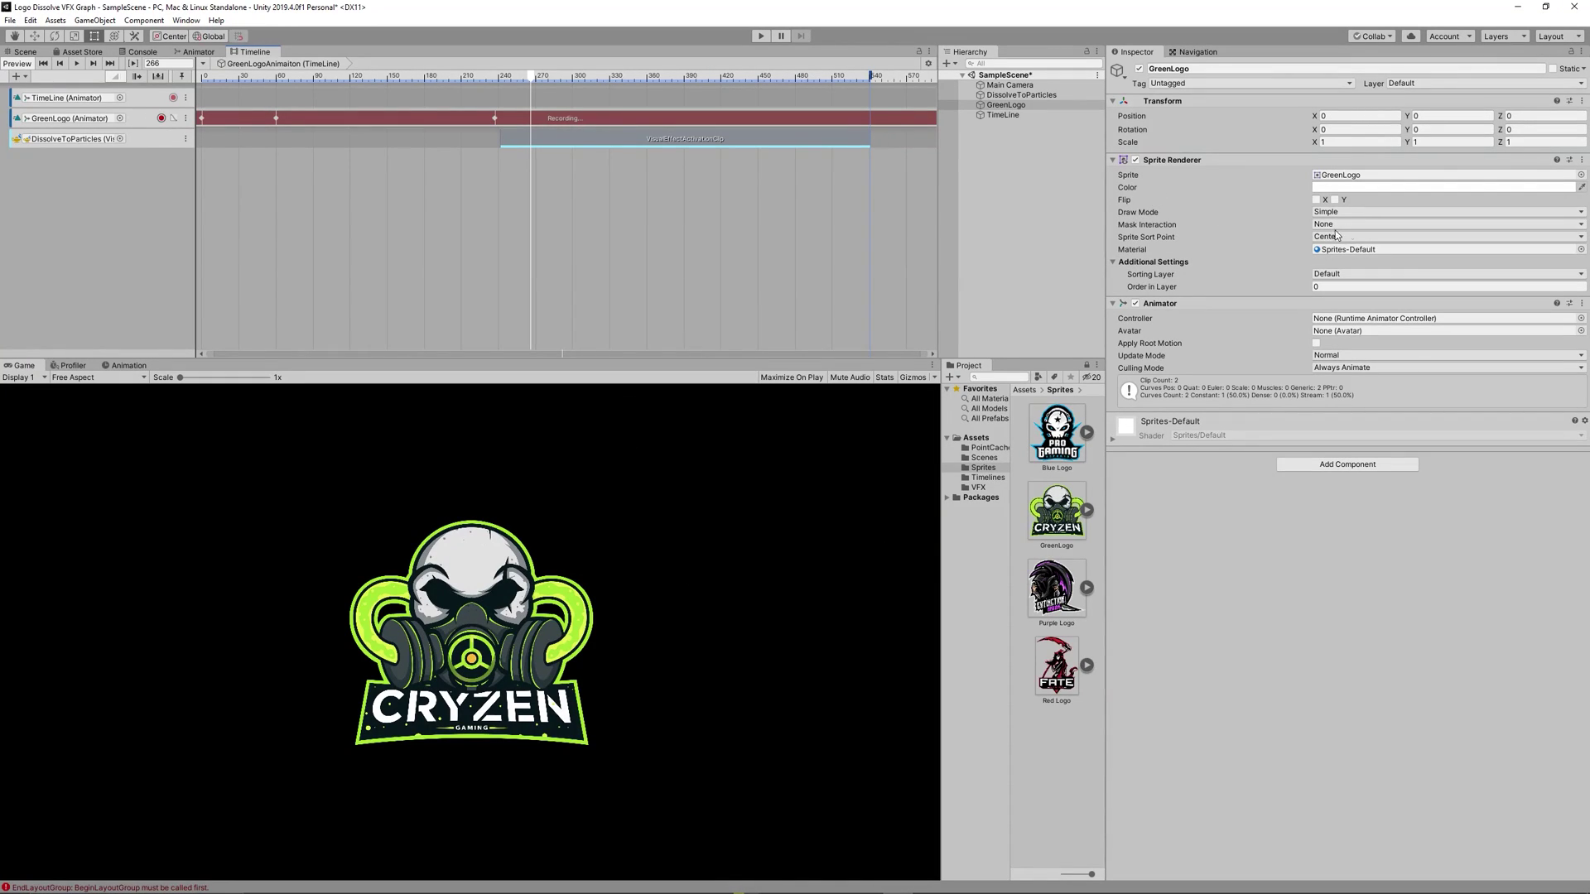
click(1380, 189)
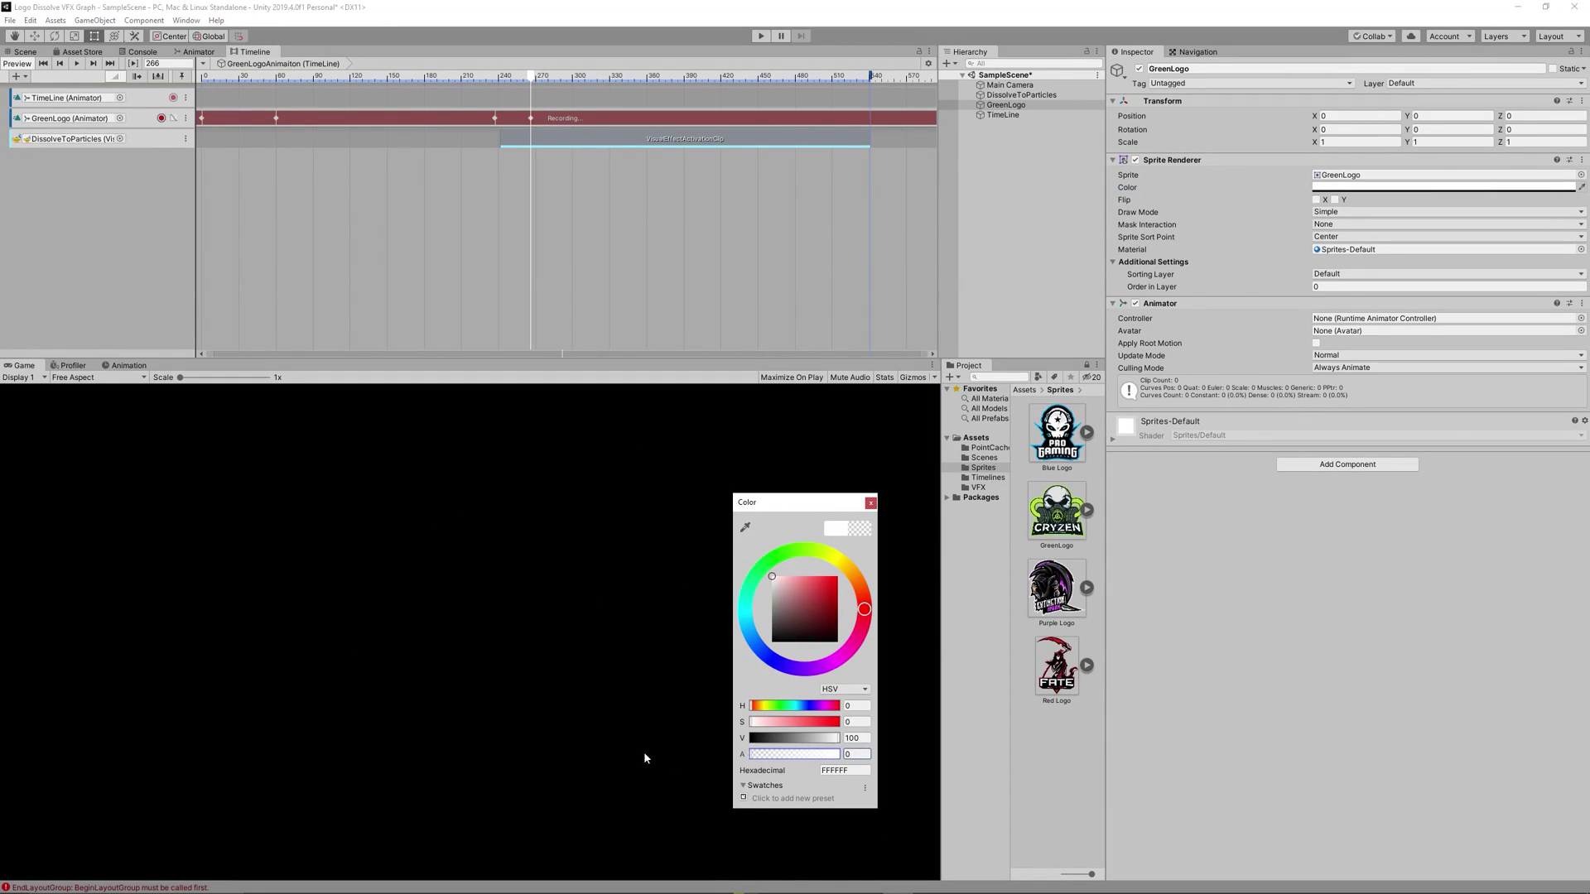
click(870, 503)
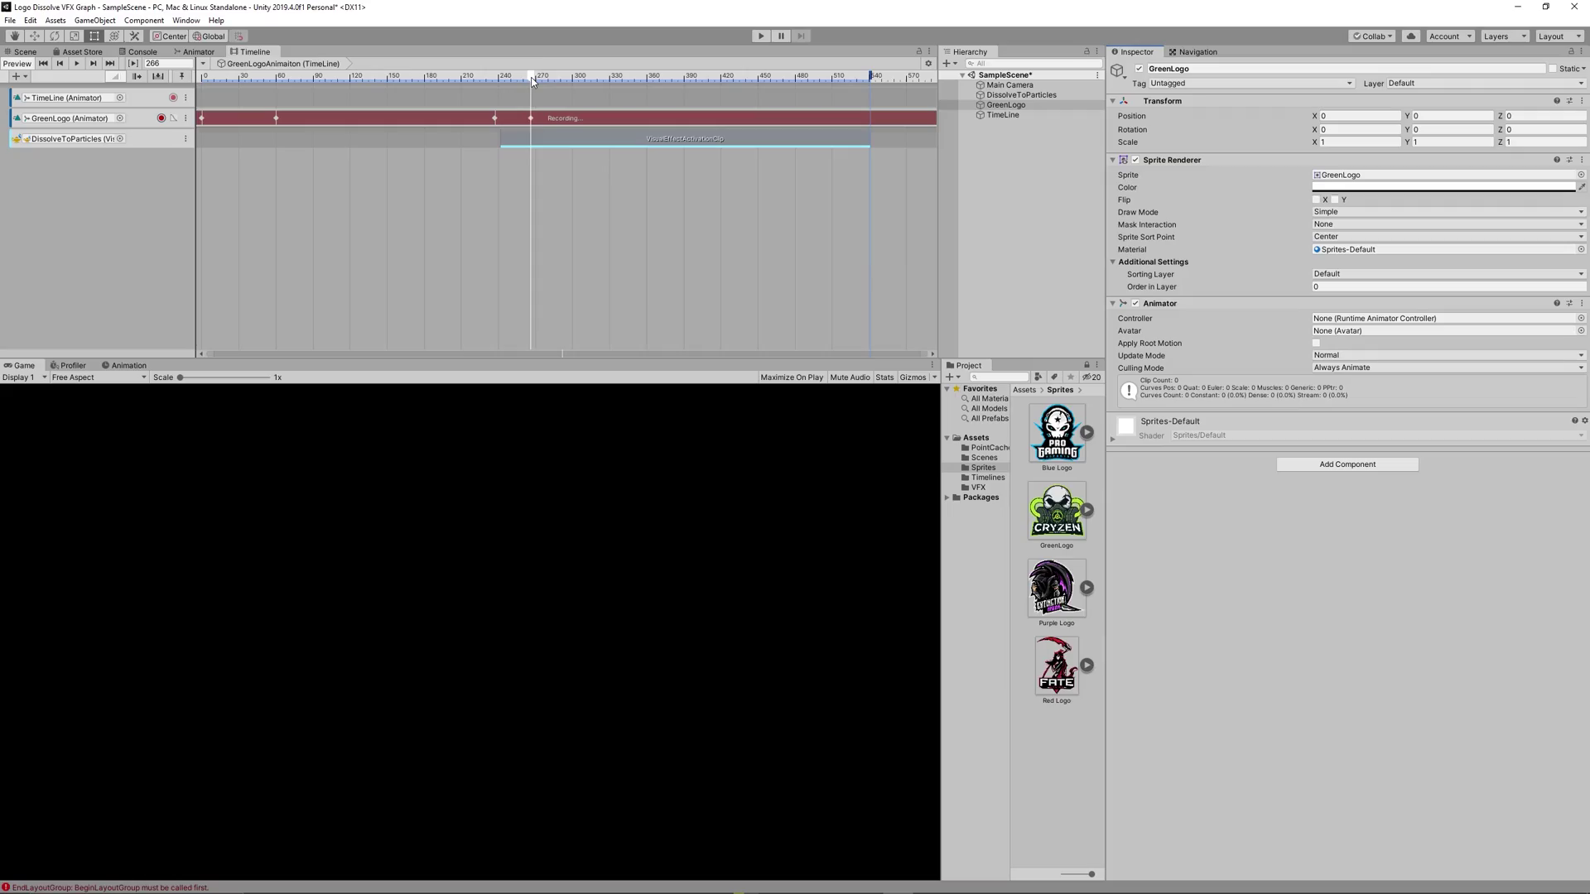
drag(513, 83, 593, 101)
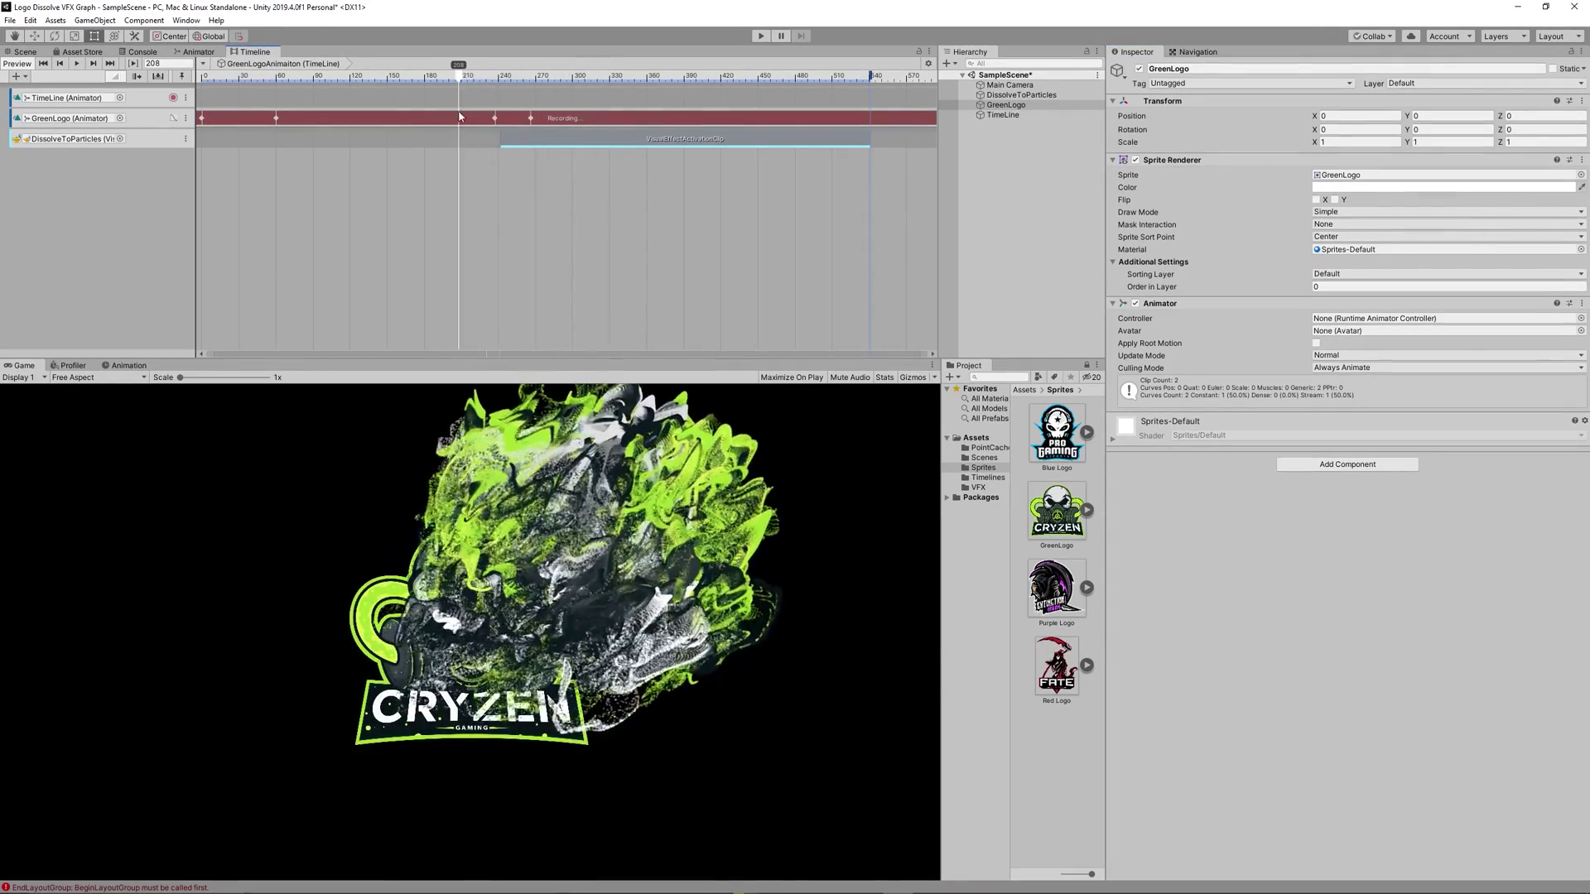
drag(460, 117, 500, 141)
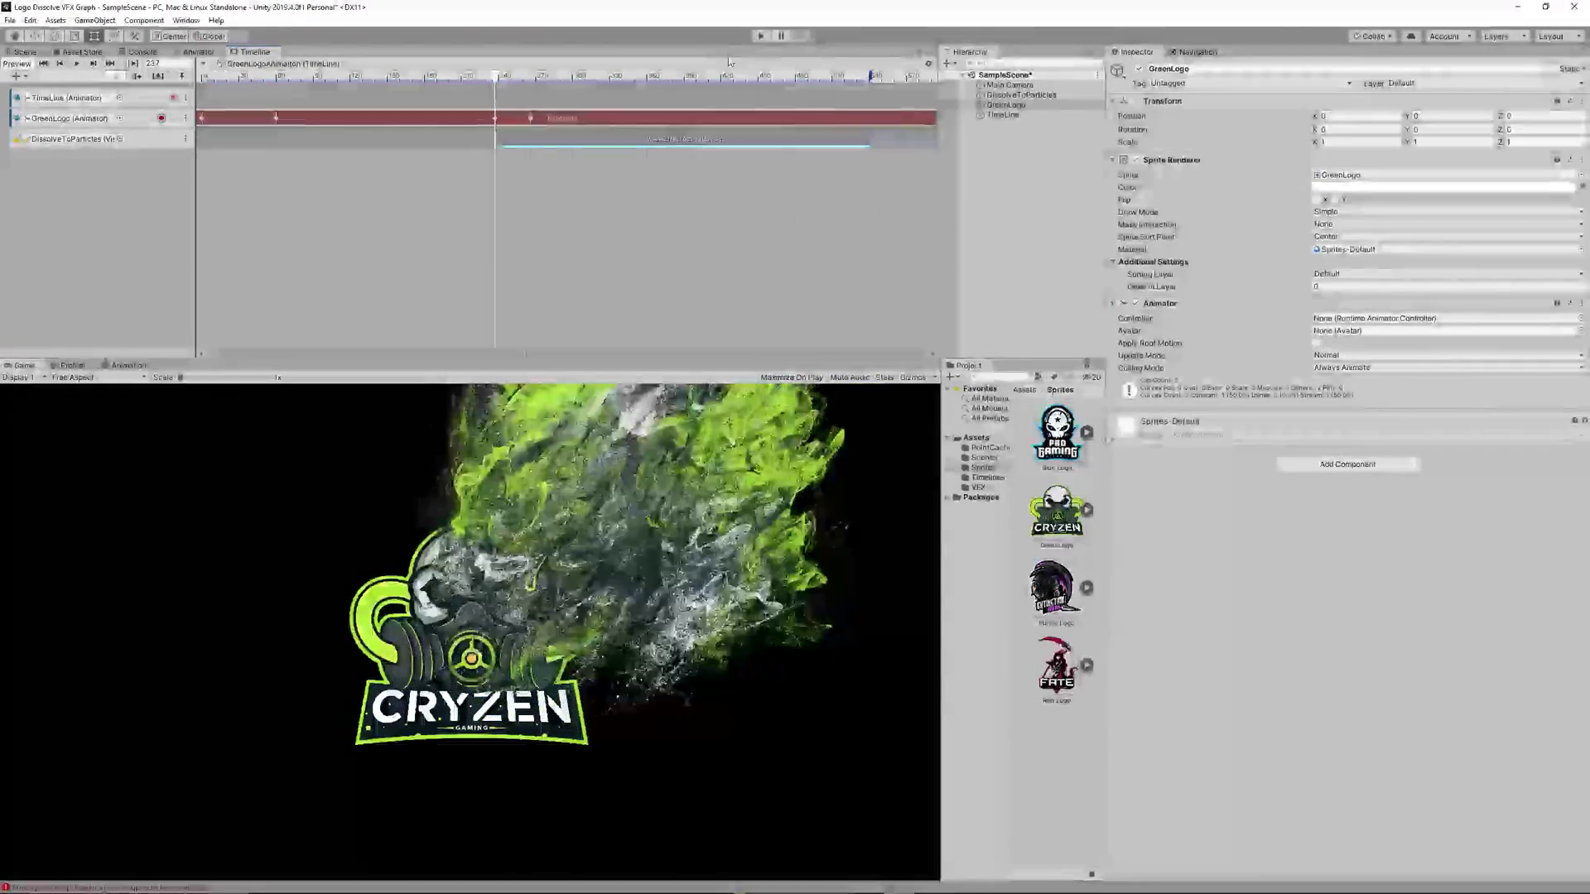
drag(499, 77, 202, 77)
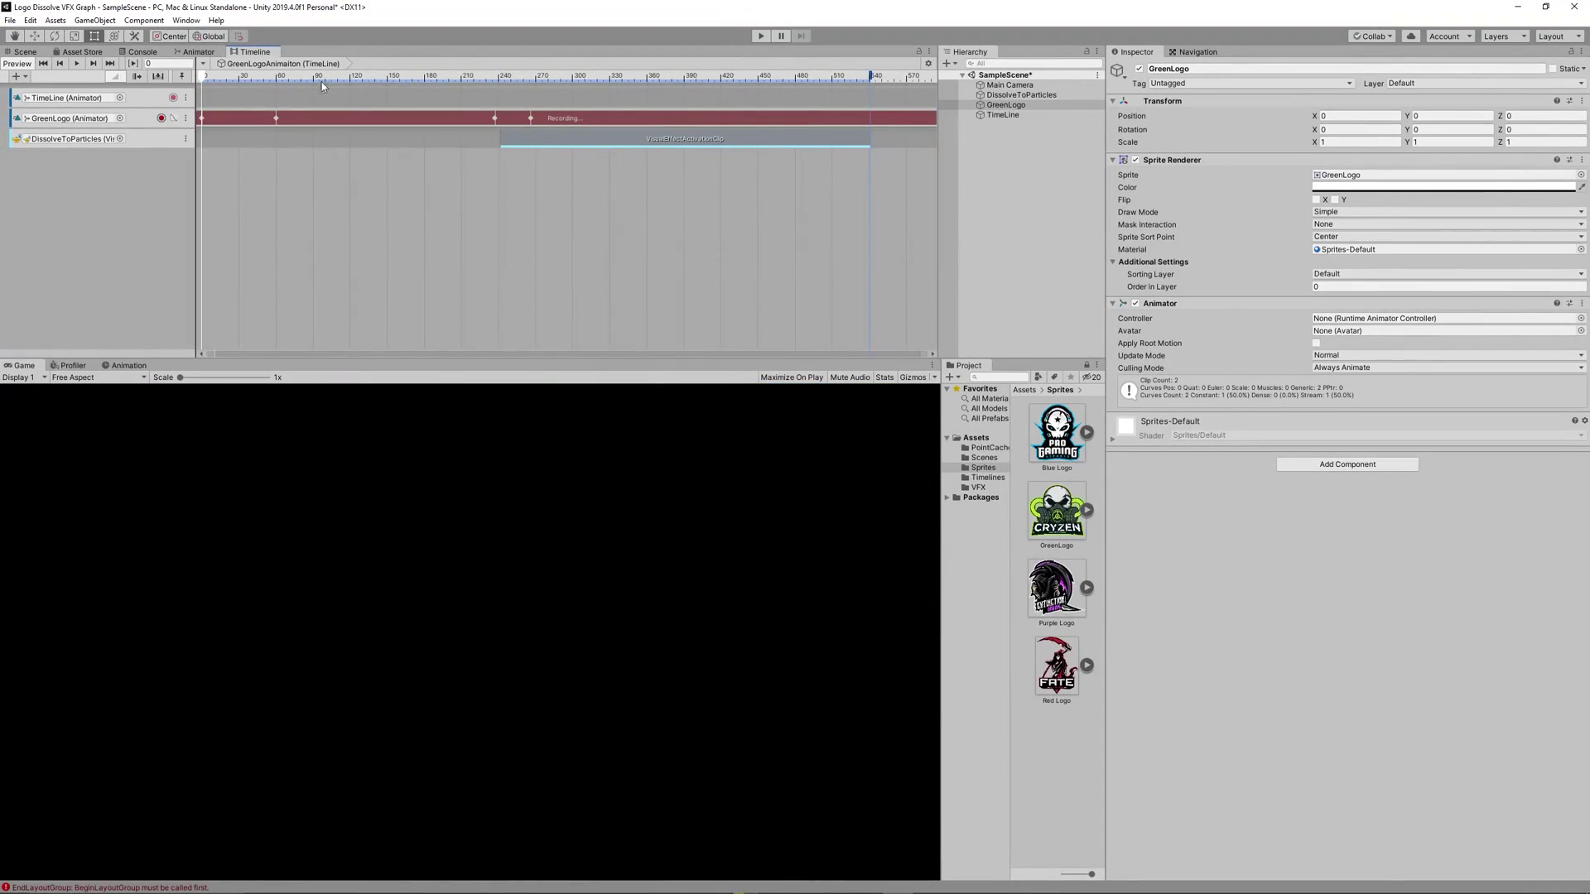